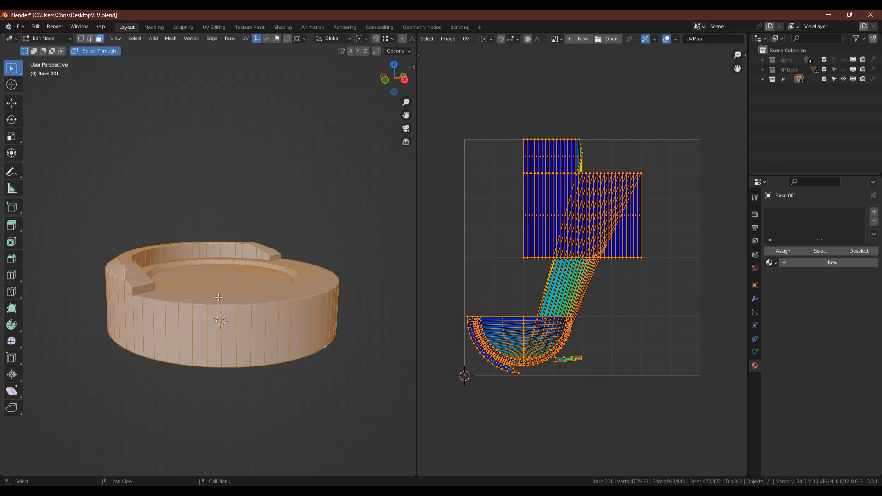
# Select the faces on one side of the base's centre line in the Right view and delete them, leaving half the mesh.
pyautogui.press('2')
pyautogui.keyDown('shift'); pyautogui.moveTo(233, 294); pyautogui.dragTo(247, 336, button='middle'); pyautogui.keyUp('shift')
pyautogui.keyDown('alt'); pyautogui.scroll(1, 256, 307); pyautogui.keyUp('alt')
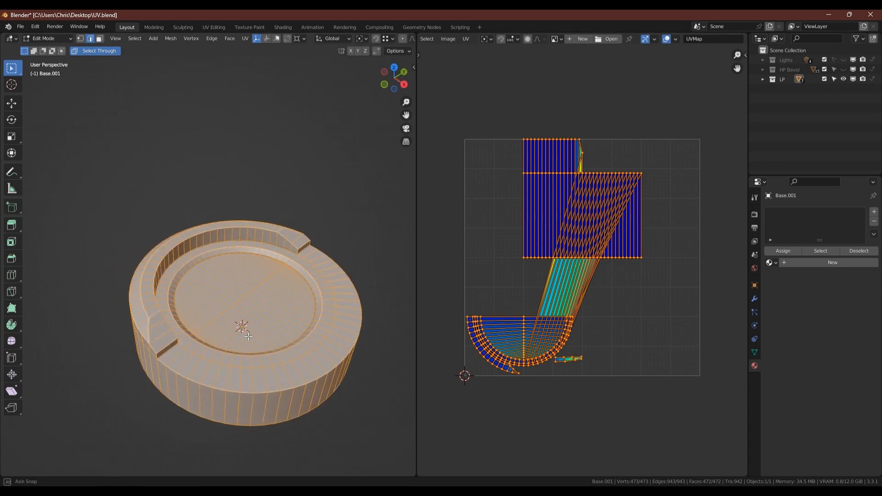
pyautogui.click(405, 85)
pyautogui.press('3')
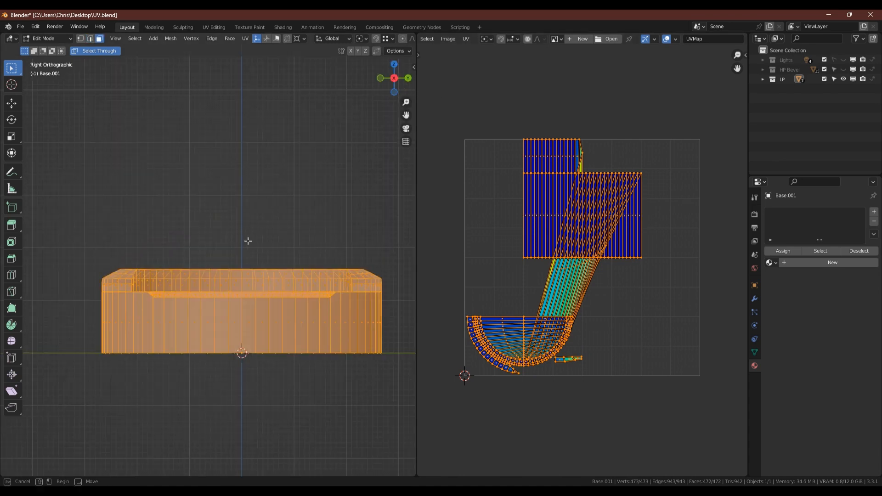
pyautogui.moveTo(247, 239); pyautogui.dragTo(410, 363)
pyautogui.keyDown('shift'); pyautogui.moveTo(353, 238); pyautogui.dragTo(242, 390); pyautogui.keyUp('shift')
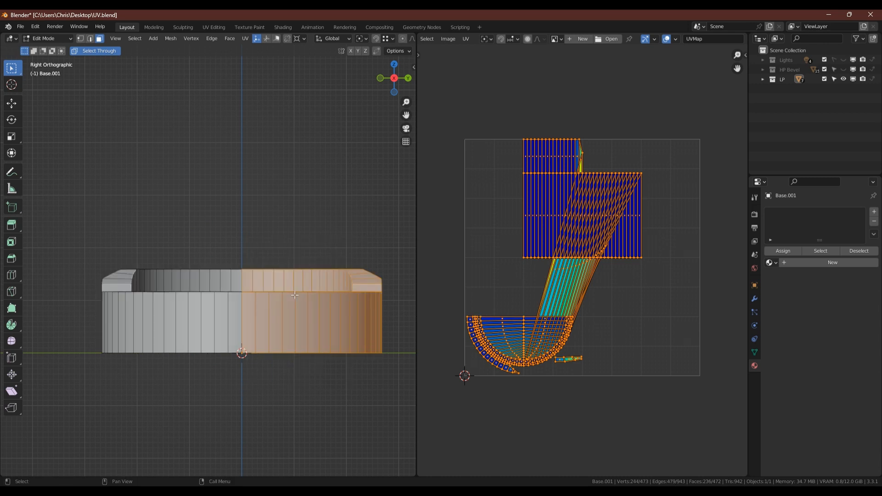
pyautogui.click(291, 256)
pyautogui.moveTo(291, 254); pyautogui.dragTo(227, 248, button='middle')
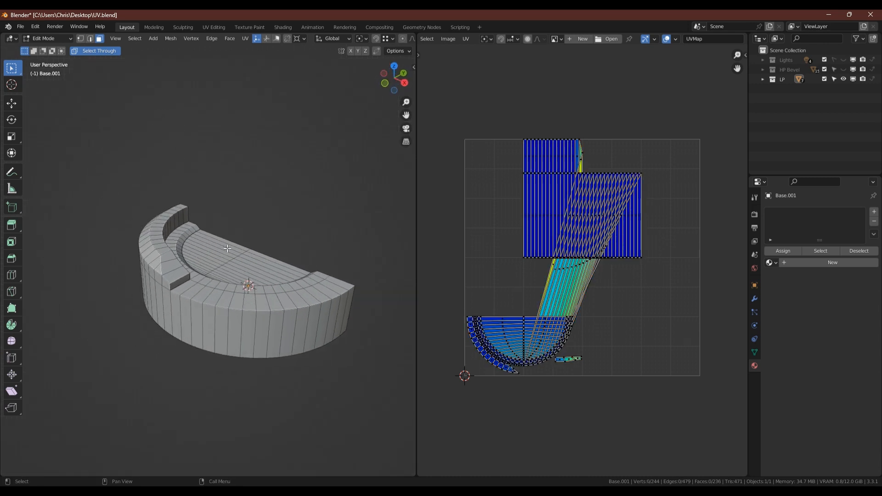
# Switch to edge selection and select all sharp edges of the half base.
pyautogui.press('2')
pyautogui.click(134, 39)
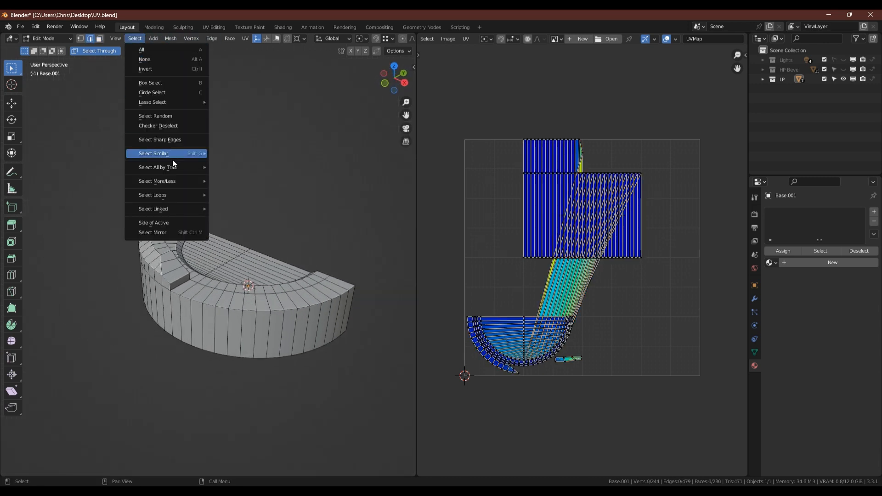
pyautogui.click(160, 140)
pyautogui.scroll(3, 234, 269)
pyautogui.moveTo(228, 257); pyautogui.dragTo(217, 296, button='middle')
pyautogui.keyDown('alt'); pyautogui.scroll(1, 213, 287); pyautogui.keyUp('alt')
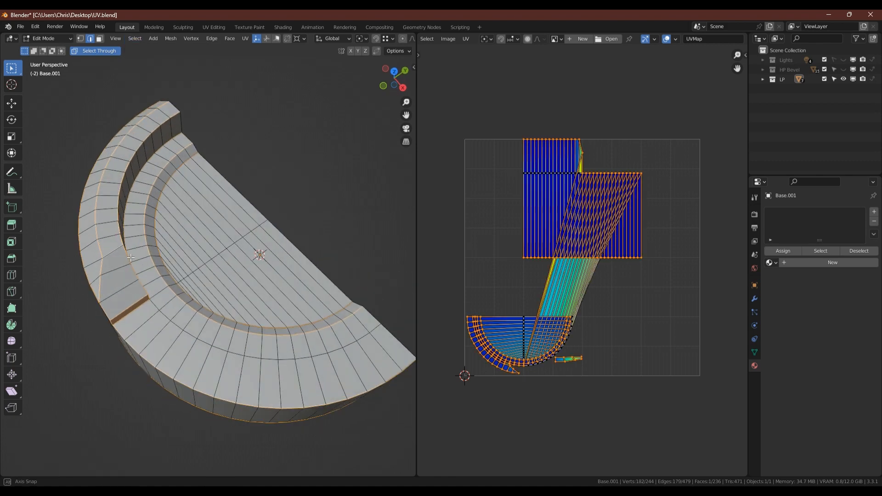
# Deselect the sharp edge loops bordering the narrow bevelled ring around the circular recess.
pyautogui.scroll(5, 207, 281)
pyautogui.keyDown('alt'); pyautogui.keyDown('shift'); pyautogui.click(128, 238); pyautogui.keyUp('shift'); pyautogui.keyUp('alt')
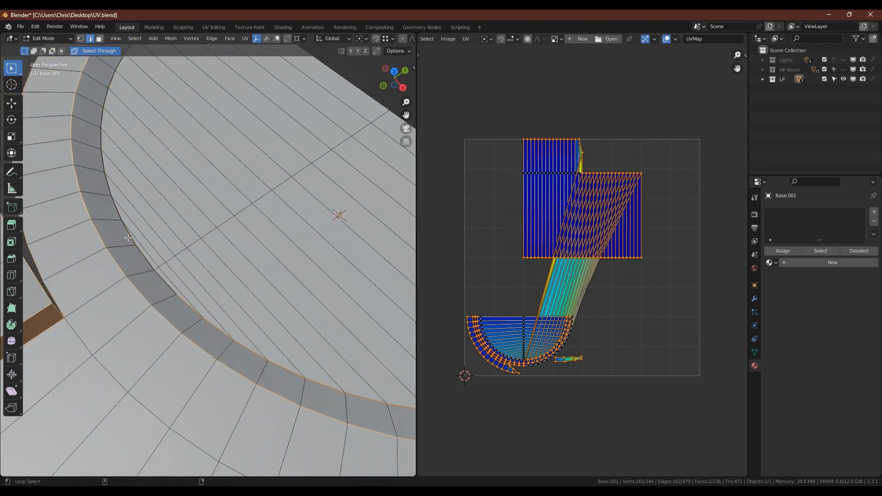
pyautogui.keyDown('alt'); pyautogui.keyDown('shift'); pyautogui.click(216, 329); pyautogui.keyUp('shift'); pyautogui.keyUp('alt')
pyautogui.keyDown('alt'); pyautogui.keyDown('shift'); pyautogui.click(197, 344); pyautogui.keyUp('shift'); pyautogui.keyUp('alt')
pyautogui.scroll(-3, 196, 322)
pyautogui.scroll(-3, 138, 266)
# Deselect the edges of the small step at the raised rim's end and the edge loops running along the rim.
pyautogui.moveTo(109, 300); pyautogui.dragTo(117, 261, button='middle')
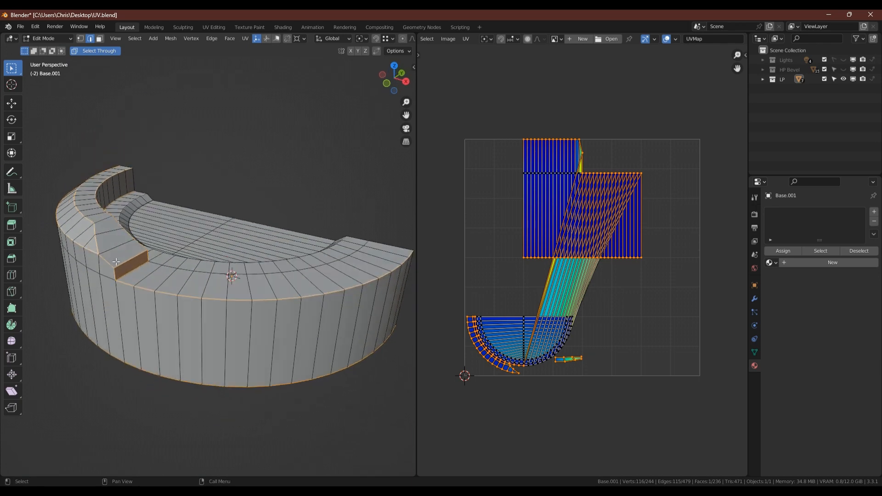
pyautogui.keyDown('shift'); pyautogui.click(125, 260); pyautogui.keyUp('shift')
pyautogui.keyDown('alt'); pyautogui.keyDown('shift'); pyautogui.click(96, 235); pyautogui.keyUp('shift'); pyautogui.keyUp('alt')
pyautogui.keyDown('alt'); pyautogui.keyDown('shift'); pyautogui.click(95, 229); pyautogui.keyUp('shift'); pyautogui.keyUp('alt')
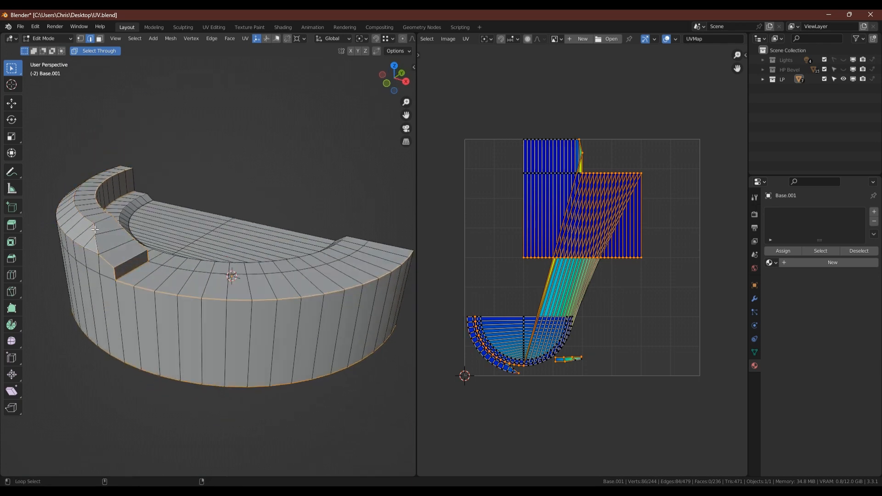
pyautogui.moveTo(106, 211); pyautogui.dragTo(61, 234, button='middle')
pyautogui.scroll(2, 64, 234)
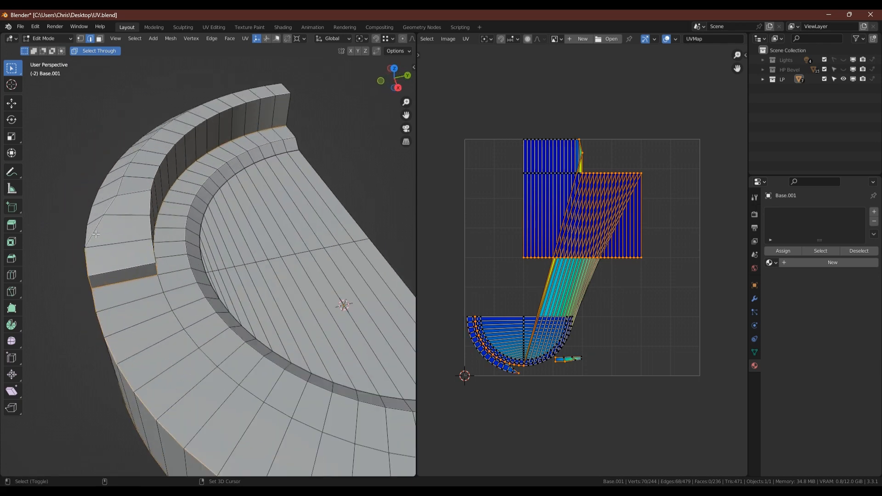
# Add the edges outlining the sloped end of the raised rim to the selection and mark the selected edges as seams.
pyautogui.moveTo(120, 239); pyautogui.dragTo(163, 228, button='middle')
pyautogui.keyDown('ctrl'); pyautogui.click(126, 224); pyautogui.keyUp('ctrl')
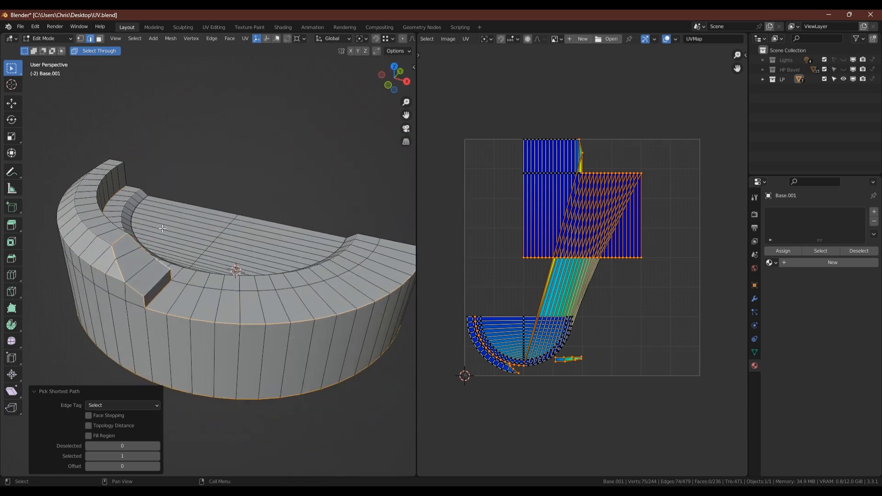
pyautogui.rightClick(162, 229)
pyautogui.click(153, 259)
# Select all faces of the half base and unwrap them with the Angle Based method.
pyautogui.press('3')
pyautogui.press('a')
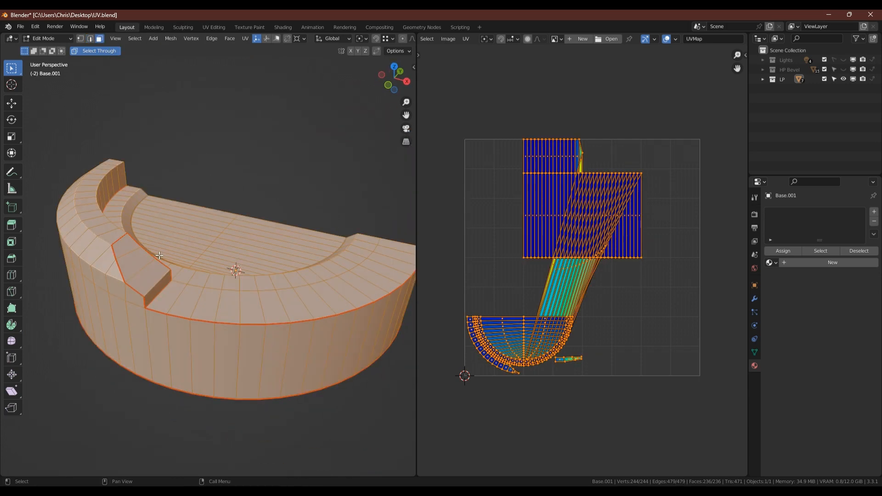
pyautogui.rightClick(159, 255)
pyautogui.click(111, 153)
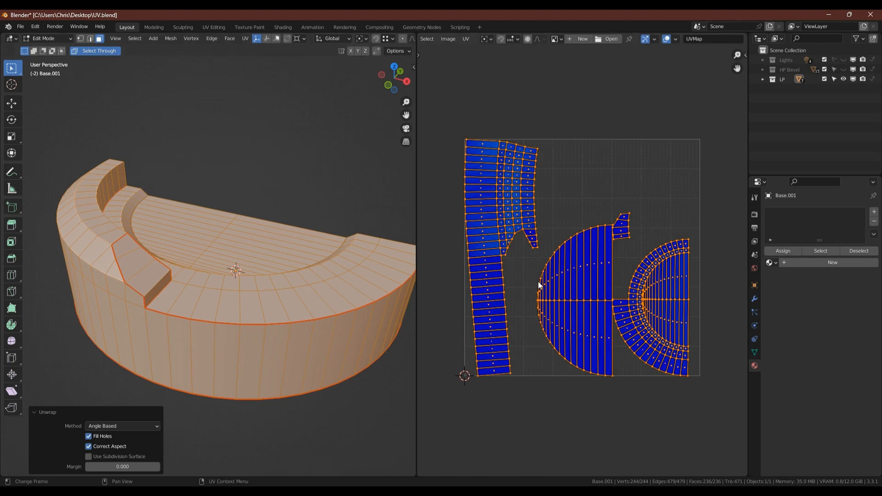
# Turn off UV sync selection and straighten the tall curved side-wall island with UV Squares' To Grid By Shape.
pyautogui.press('n')
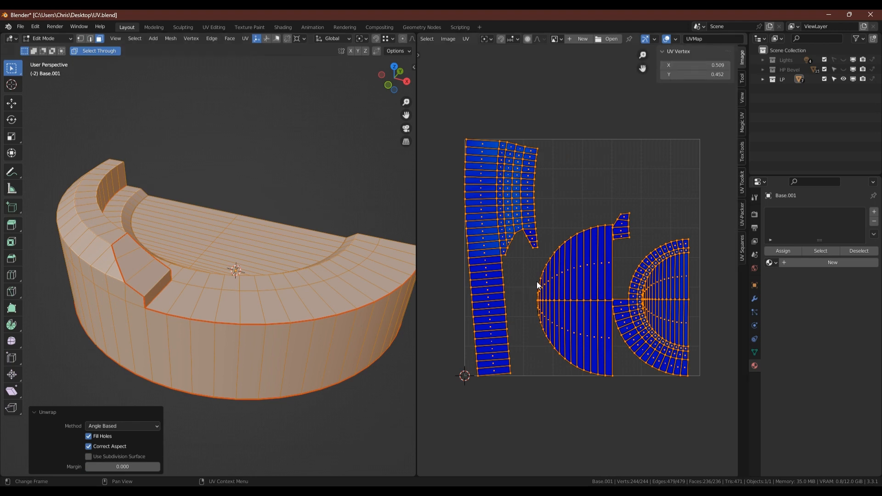
pyautogui.click(742, 244)
pyautogui.click(480, 190)
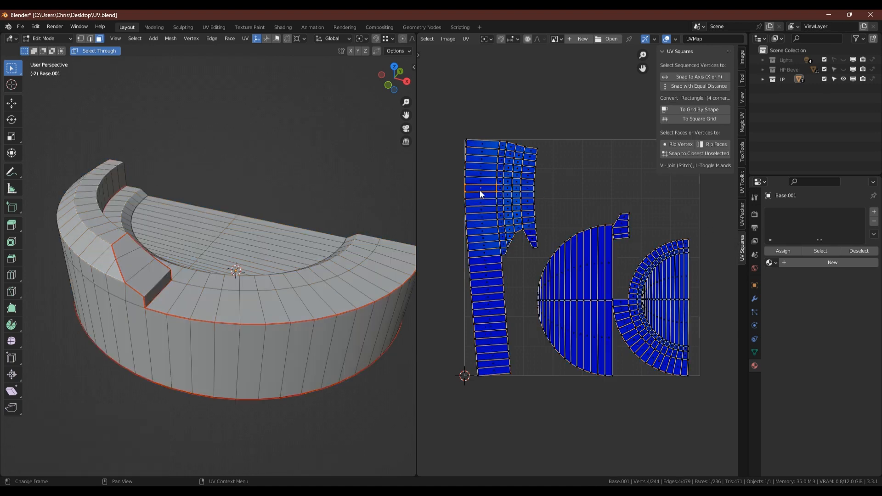
pyautogui.hotkey('ctrl', 'tab')
pyautogui.click(700, 110)
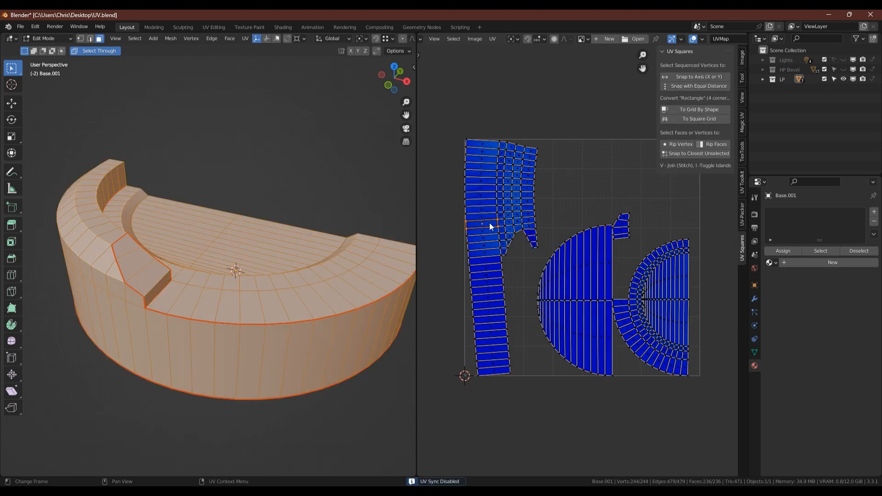
pyautogui.click(694, 108)
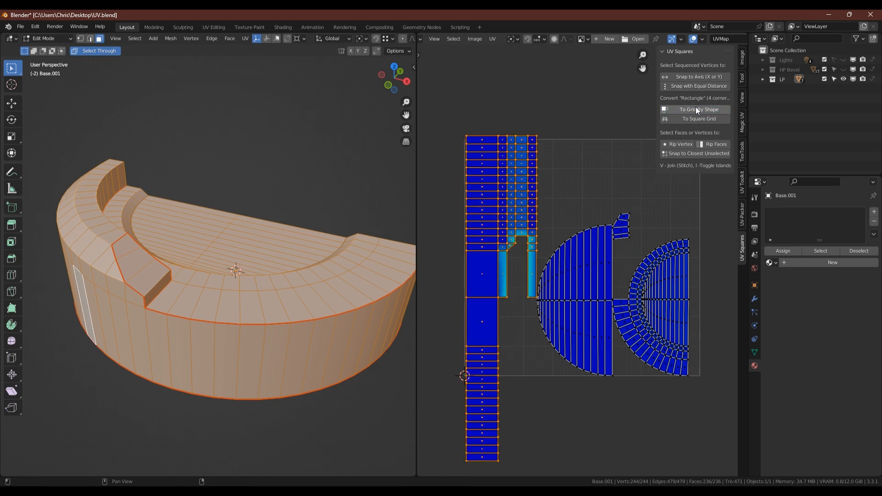
# Widen the UV editor and move the straightened side-wall island outside the UV square.
pyautogui.moveTo(417, 193); pyautogui.dragTo(321, 193)
pyautogui.press('g')
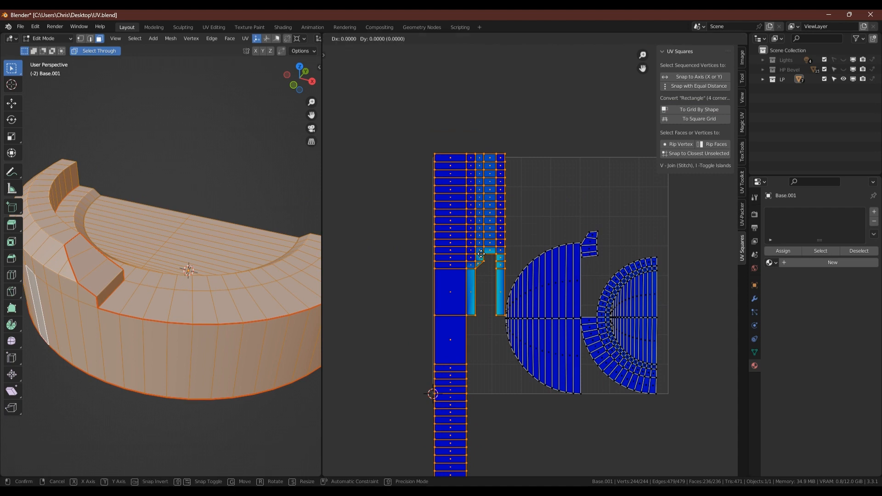
pyautogui.click(426, 225)
# Close the two stretched rows of the straightened island by moving the UVs below each one up along Y.
pyautogui.moveTo(443, 382); pyautogui.dragTo(483, 327, button='middle')
pyautogui.moveTo(400, 409); pyautogui.dragTo(472, 272)
pyautogui.press('g')
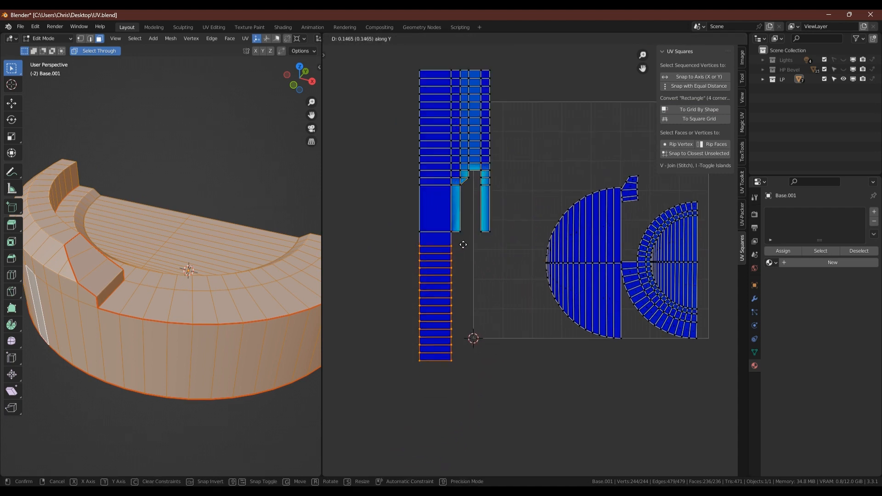
pyautogui.click(466, 237)
pyautogui.press('g')
pyautogui.press('y')
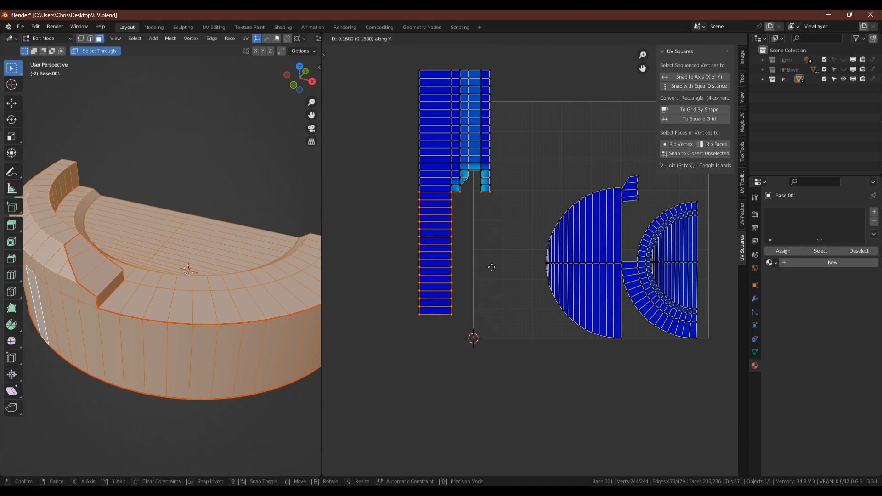
pyautogui.click(492, 267)
# Examine the distorted UVs at the island's notch and compare its lower corner vertex with the matching rim corner on the mesh using UV sync.
pyautogui.scroll(1, 504, 206)
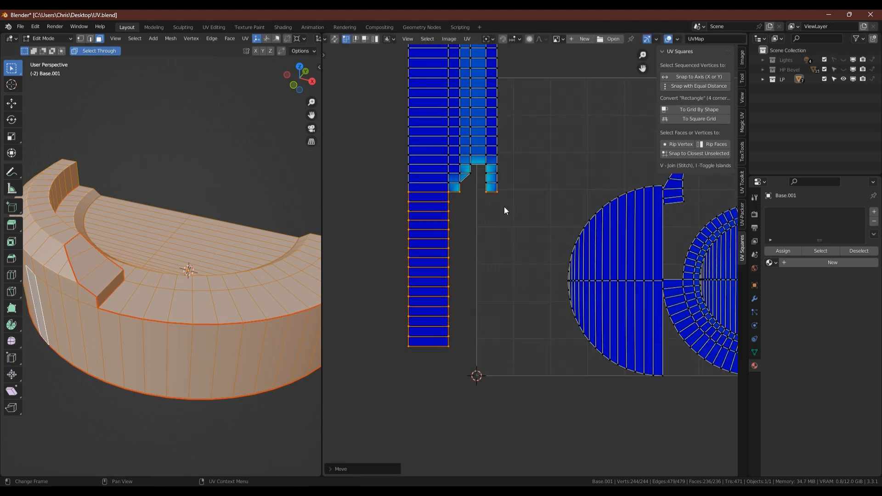
pyautogui.press('n')
pyautogui.scroll(6, 498, 206)
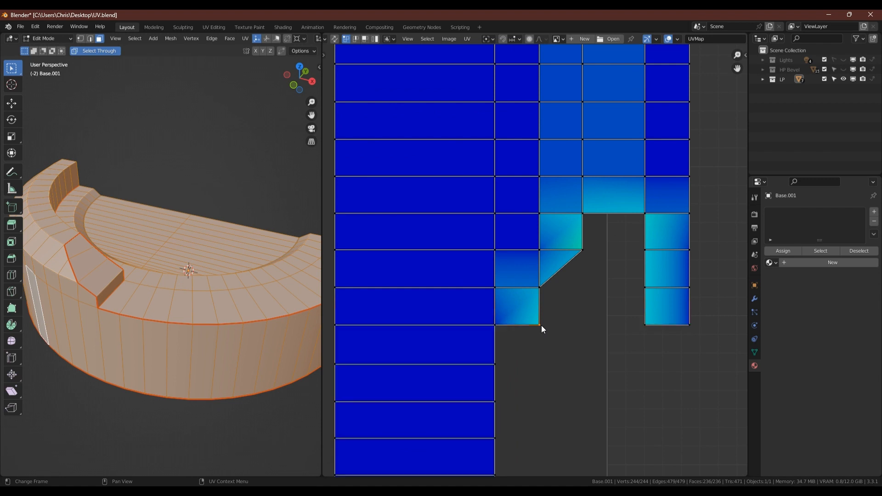
pyautogui.hotkey('alt', 'a')
pyautogui.click(334, 38)
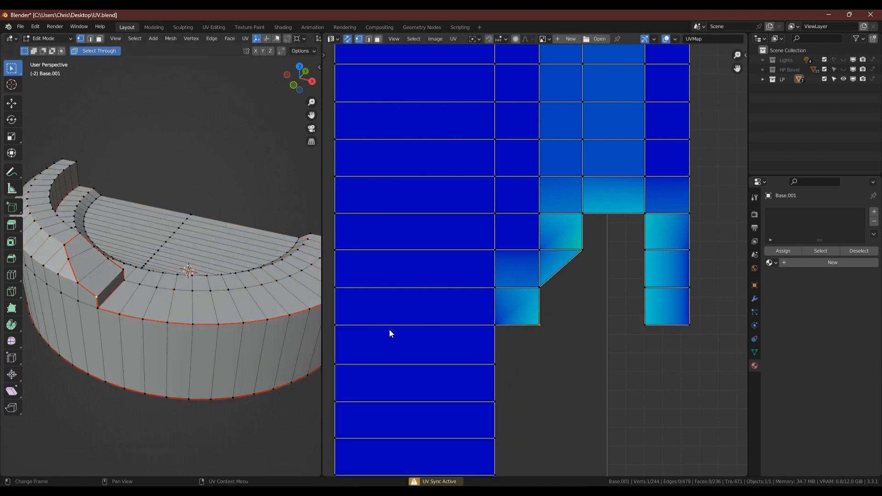
pyautogui.moveTo(198, 294); pyautogui.dragTo(230, 311, button='middle')
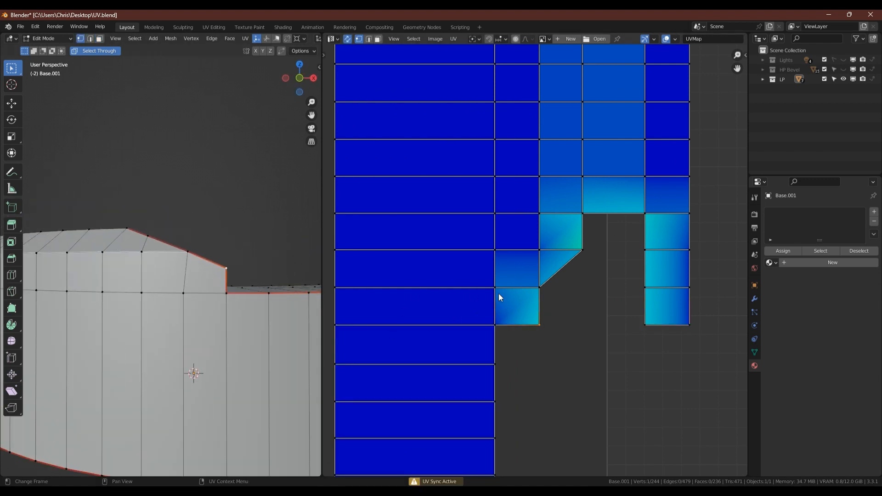
pyautogui.scroll(-8, 540, 326)
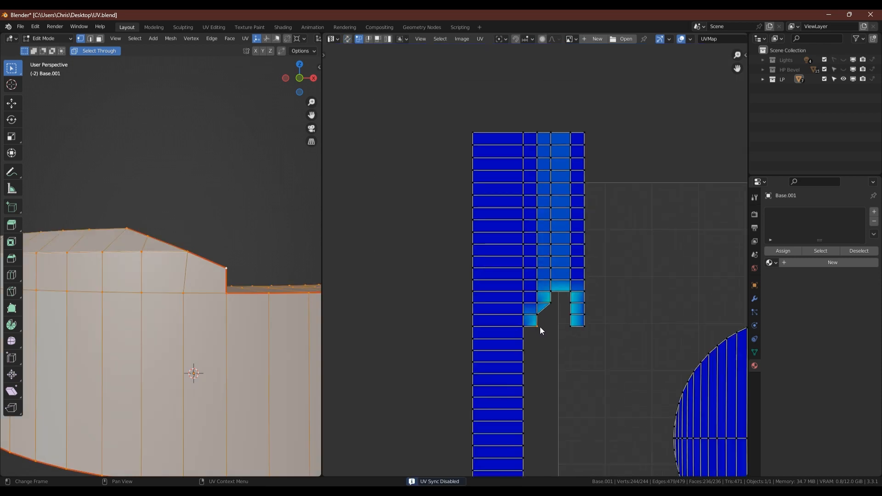
pyautogui.click(481, 259)
pyautogui.click(481, 259)
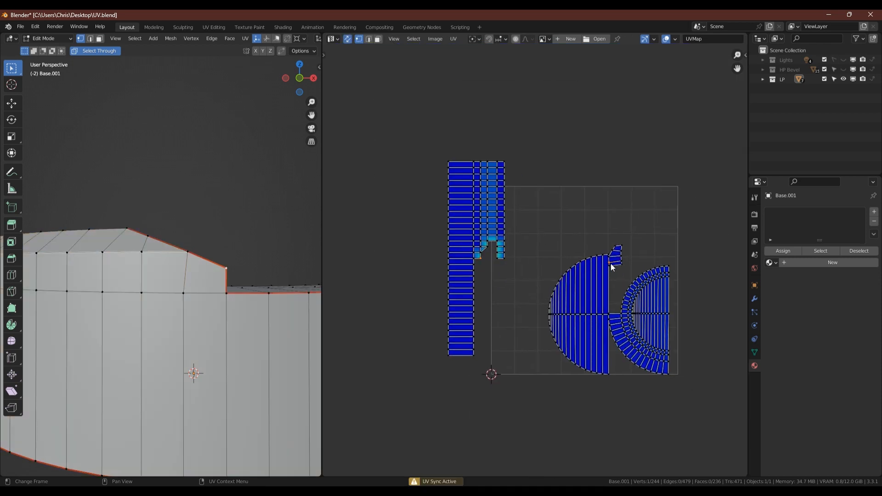
# Move the lower corner UV vertex beside the island's notch inward along X to slant that face's edge.
pyautogui.scroll(4, 475, 254)
pyautogui.press('a')
pyautogui.scroll(4, 498, 252)
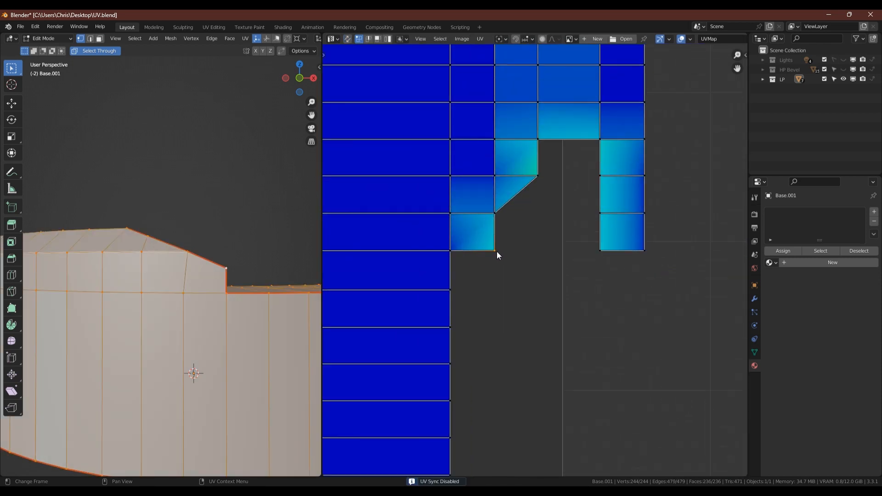
pyautogui.press('g')
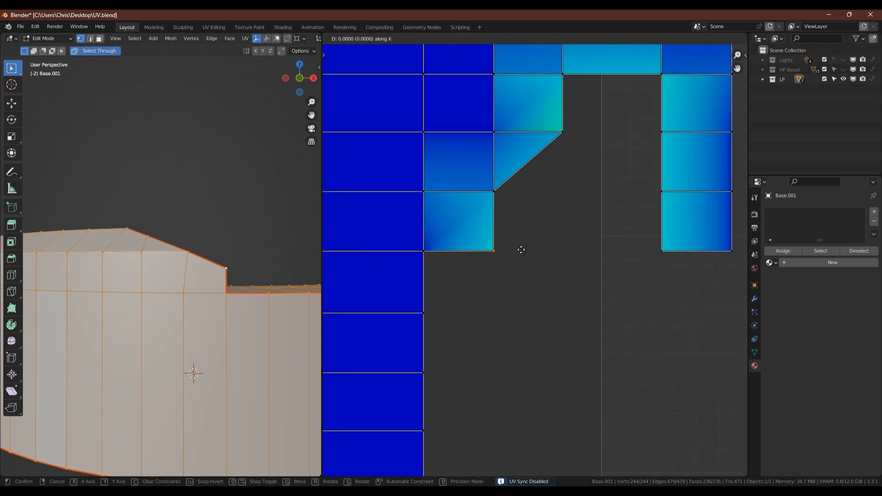
pyautogui.press('x')
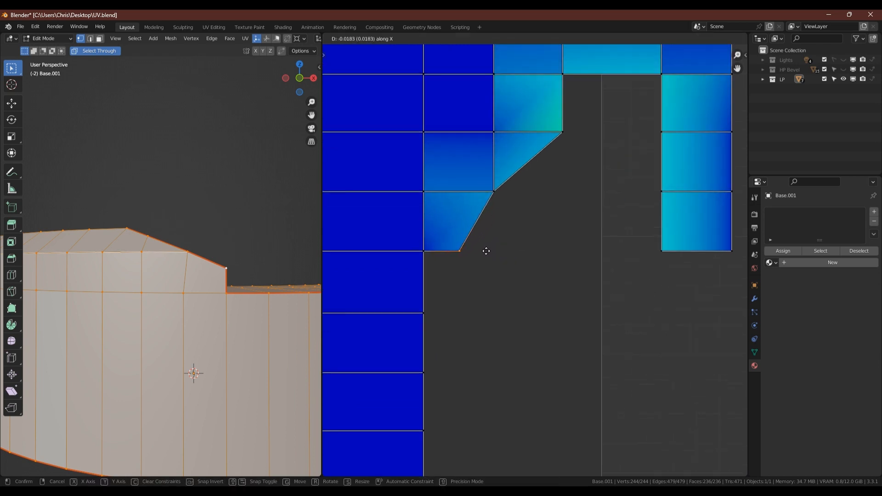
pyautogui.click(492, 253)
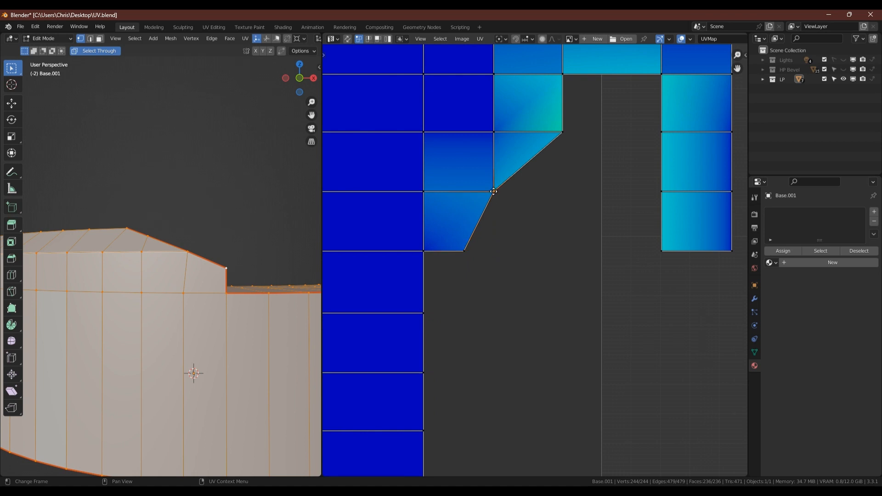
# Lower the UV vertex above the slanted corner slightly and shift the corner vertex slightly back outward to reduce stretching.
pyautogui.moveTo(493, 191); pyautogui.dragTo(494, 198)
pyautogui.click(465, 251)
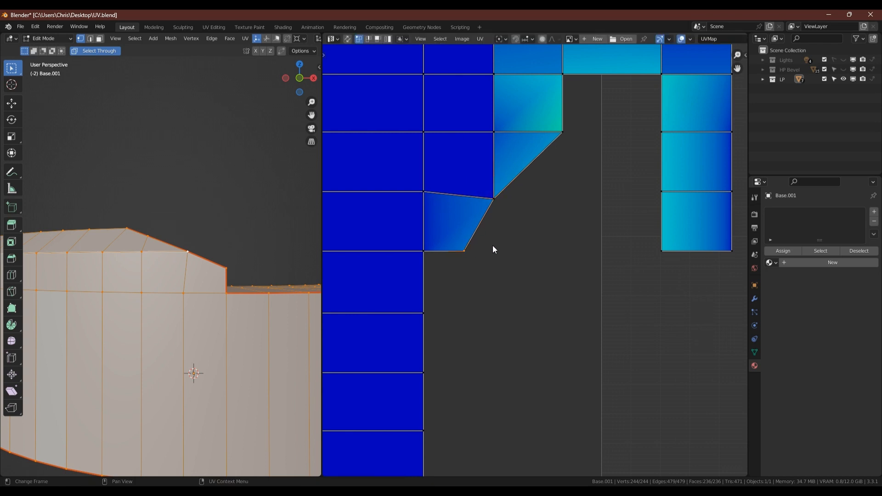
pyautogui.press('g')
pyautogui.click(499, 245)
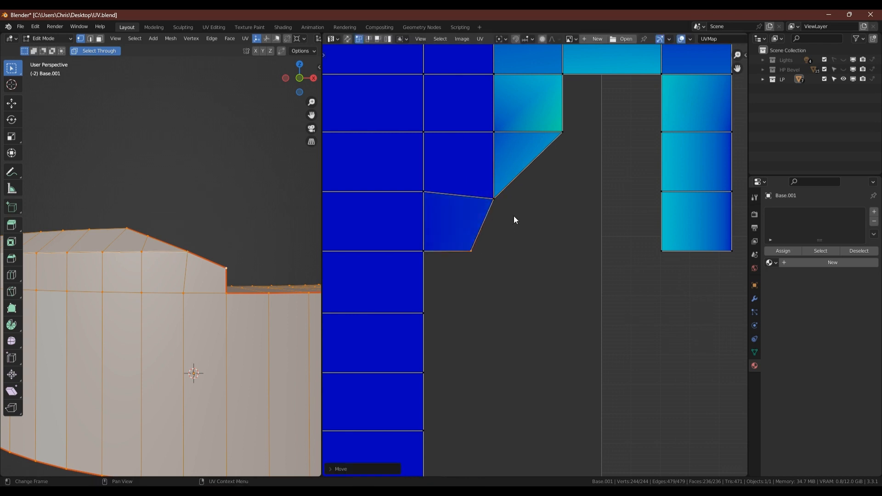
# Lower the UV vertex at the notch's upper inner corner slightly along Y.
pyautogui.keyDown('shift'); pyautogui.scroll(5, 513, 220); pyautogui.keyUp('shift')
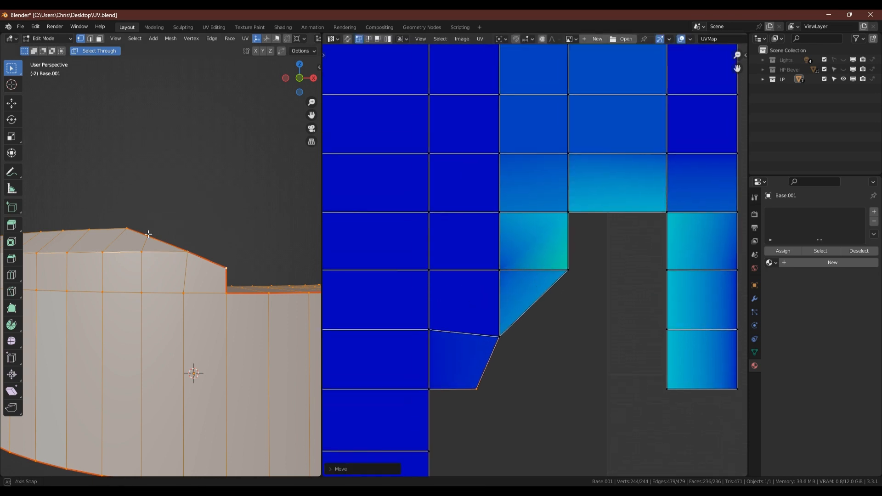
pyautogui.moveTo(165, 250); pyautogui.dragTo(165, 264, button='middle')
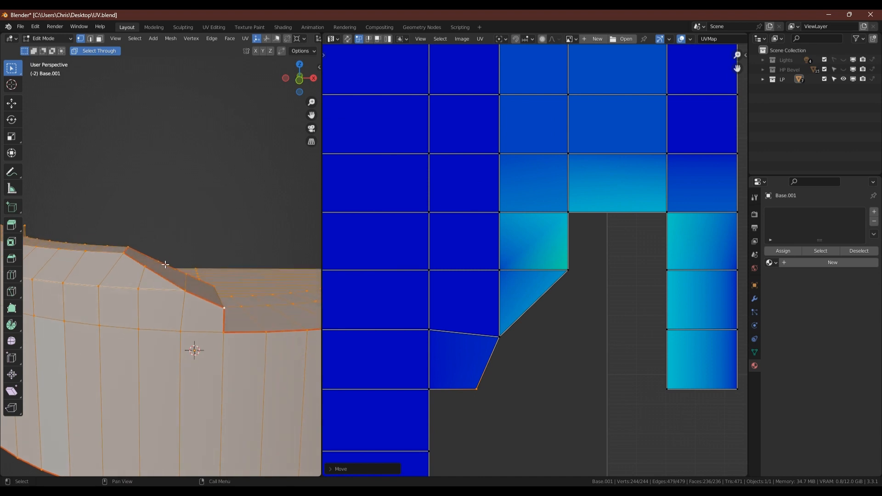
pyautogui.click(570, 212)
pyautogui.press('g')
pyautogui.press('y')
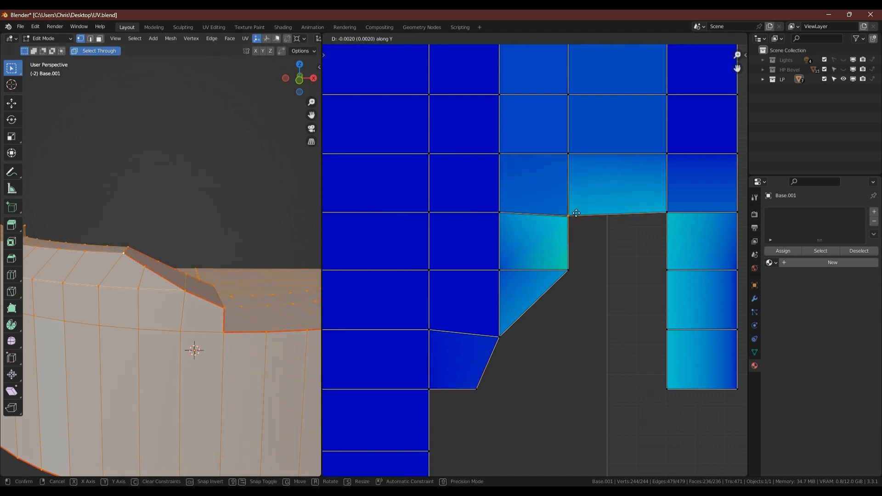
pyautogui.click(576, 219)
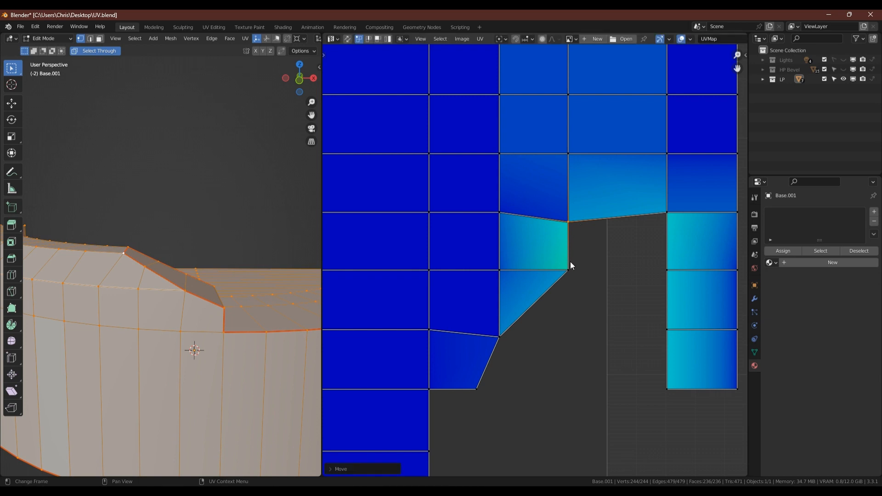
# Move the UV vertex below the notch's upper inner corner inward, and shift that corner vertex slightly outward and down to reduce stretching.
pyautogui.press('g')
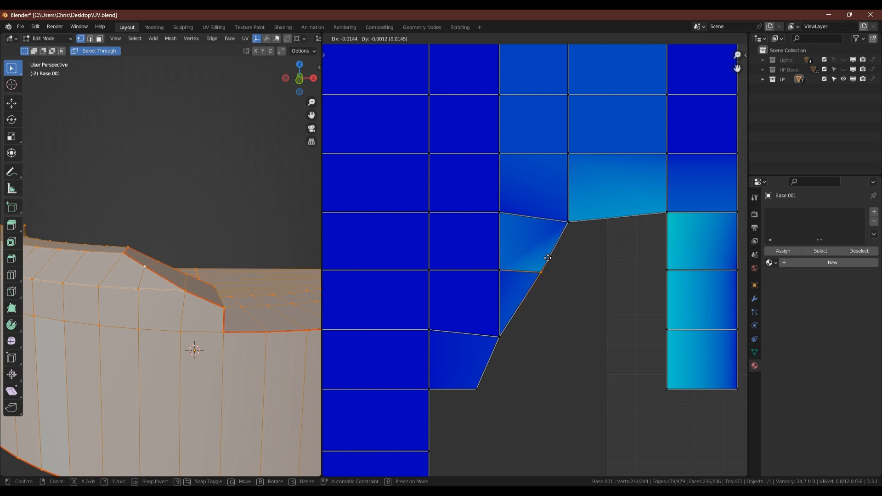
pyautogui.click(565, 223)
pyautogui.press('g')
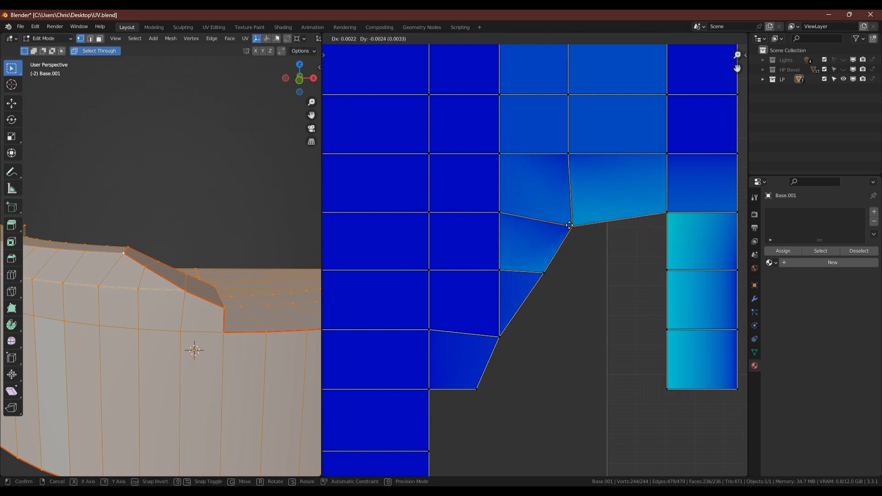
pyautogui.click(570, 223)
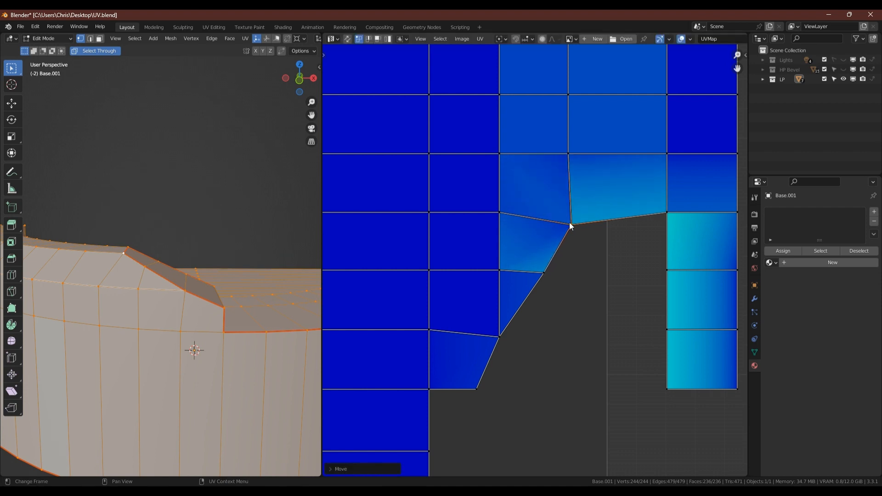
pyautogui.click(570, 154)
pyautogui.press('g')
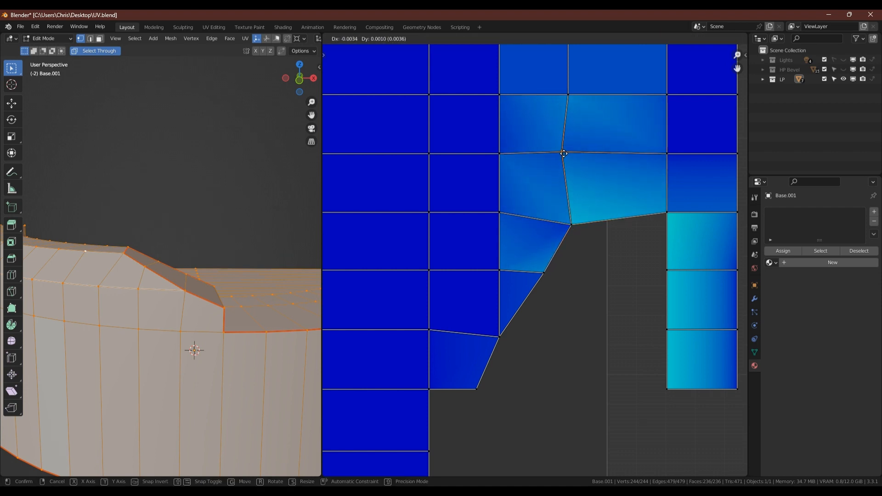
pyautogui.press('Escape')
# Raise the UV vertex at the notch's upper outer corner and the neighbouring vertex on the island's outer edge along Y.
pyautogui.click(668, 213)
pyautogui.press('g')
pyautogui.press('y')
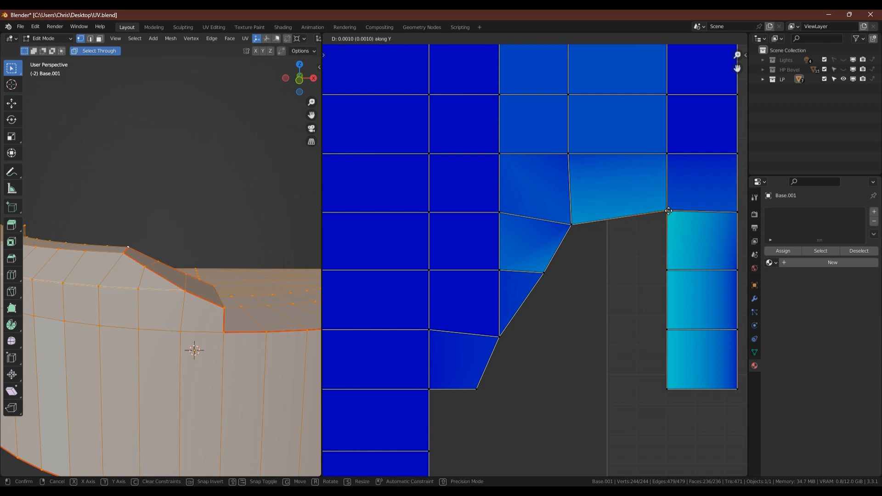
pyautogui.click(672, 192)
pyautogui.moveTo(671, 192); pyautogui.dragTo(547, 221, button='middle')
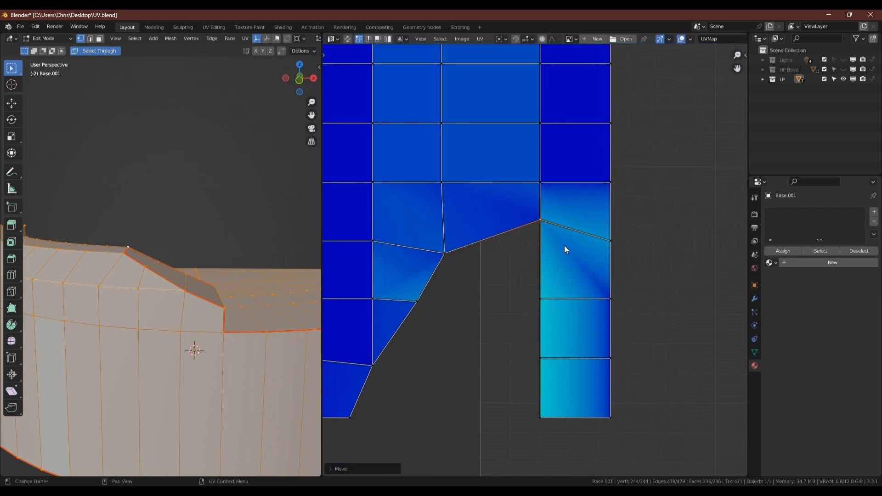
pyautogui.click(612, 240)
pyautogui.press('g')
pyautogui.press('y')
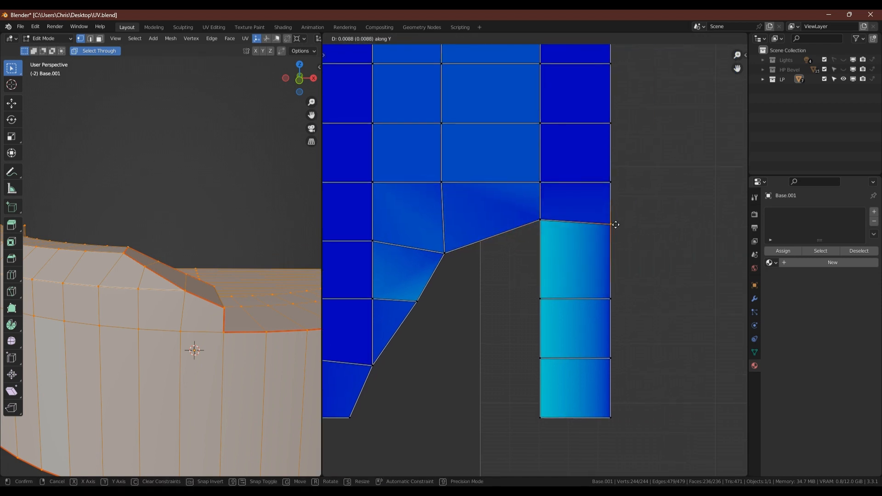
pyautogui.click(616, 225)
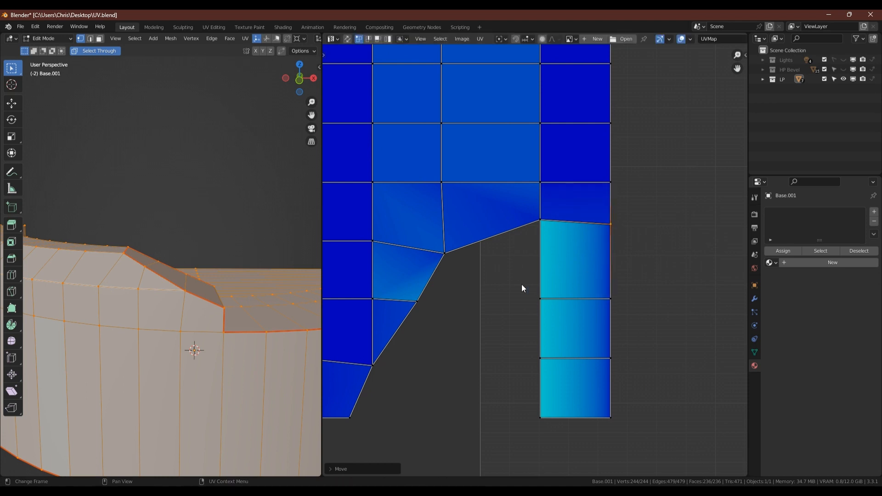
# Taper the narrow strip beside the notch by moving its lower three inner UVs, and then only the lowest two, outward along X.
pyautogui.moveTo(522, 285); pyautogui.dragTo(551, 429)
pyautogui.press('g')
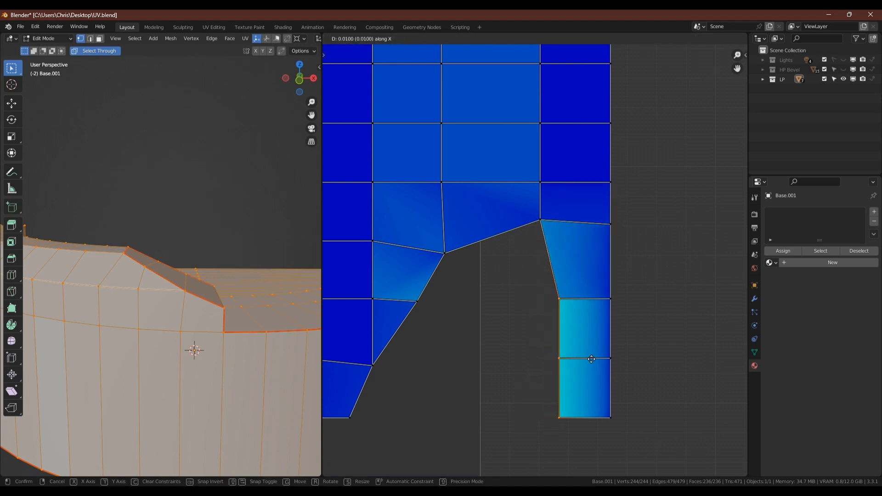
pyautogui.click(578, 360)
pyautogui.moveTo(562, 355); pyautogui.dragTo(576, 436)
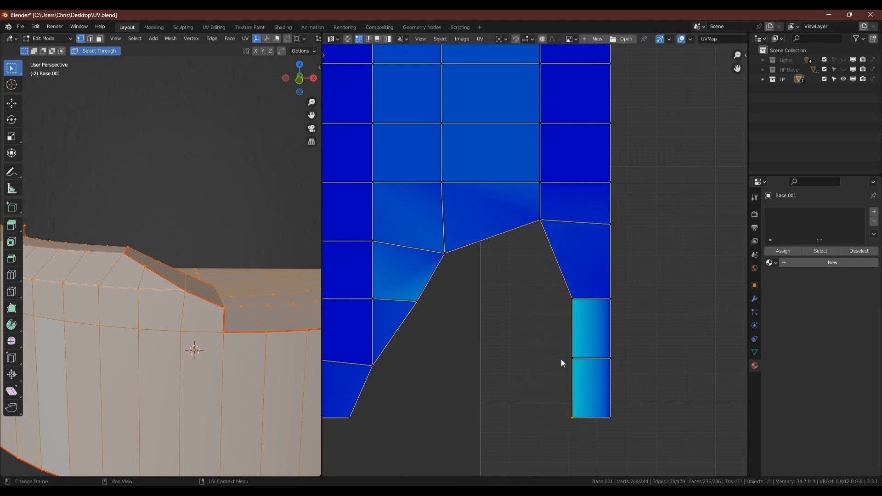
pyautogui.press('g')
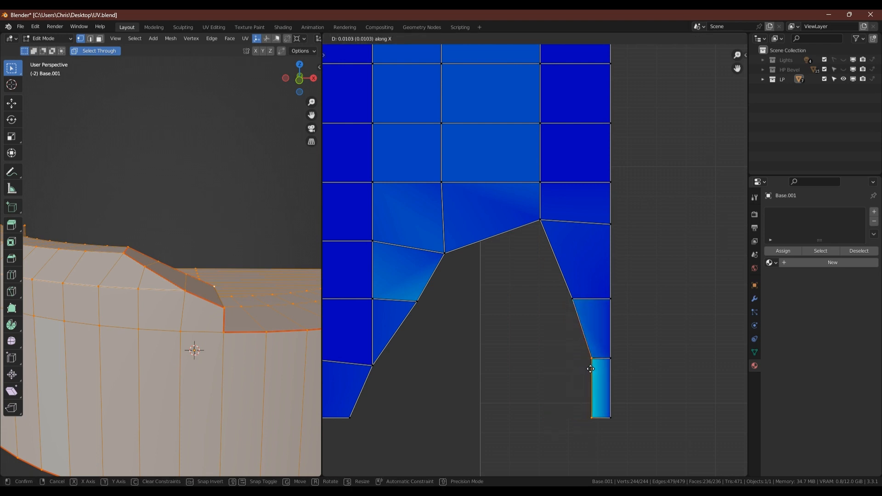
pyautogui.click(595, 368)
# Select the island's whole outer edge beside the notch and move it outward along X to widen that column.
pyautogui.scroll(-7, 593, 366)
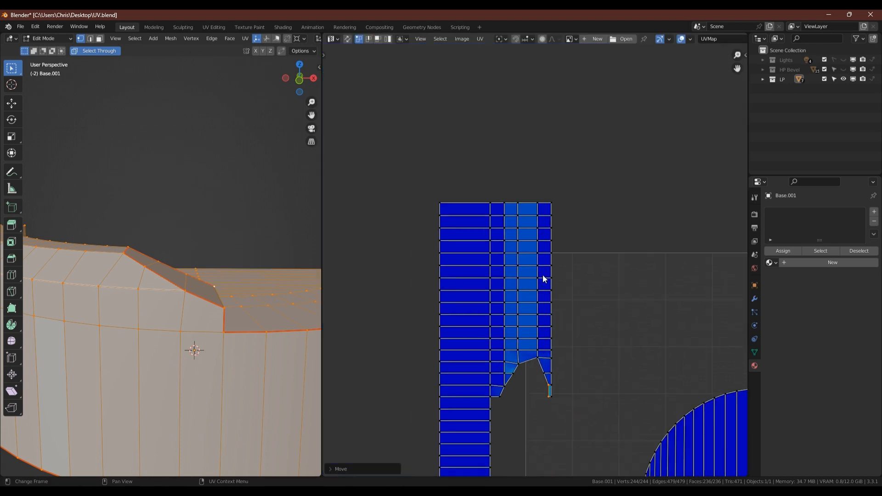
pyautogui.keyDown('ctrl'); pyautogui.click(552, 202); pyautogui.keyUp('ctrl')
pyautogui.scroll(3, 554, 398)
pyautogui.press('g')
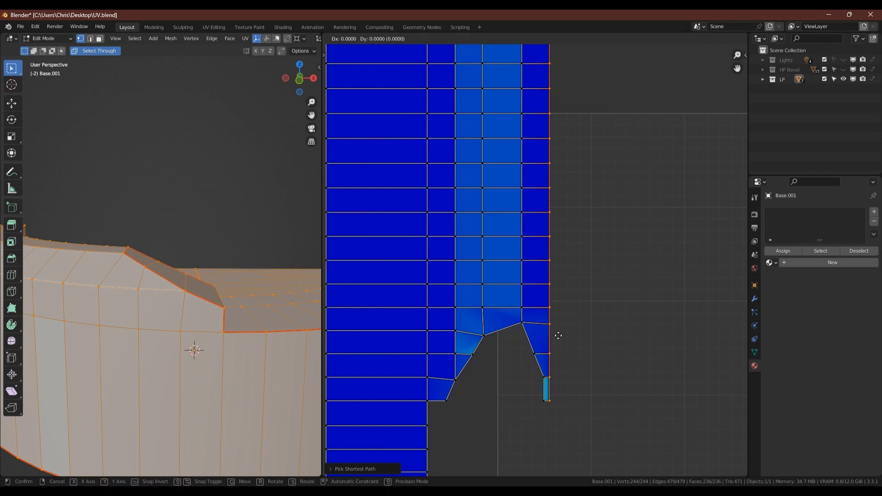
pyautogui.press('x')
pyautogui.click(571, 339)
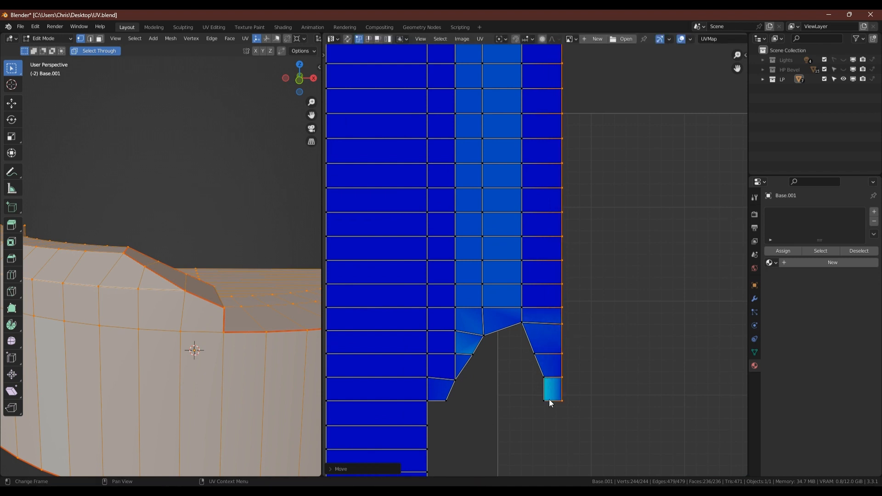
# Move the lowest inner UV vertex of the narrow strip outward along X to continue its taper.
pyautogui.press('g')
pyautogui.press('x')
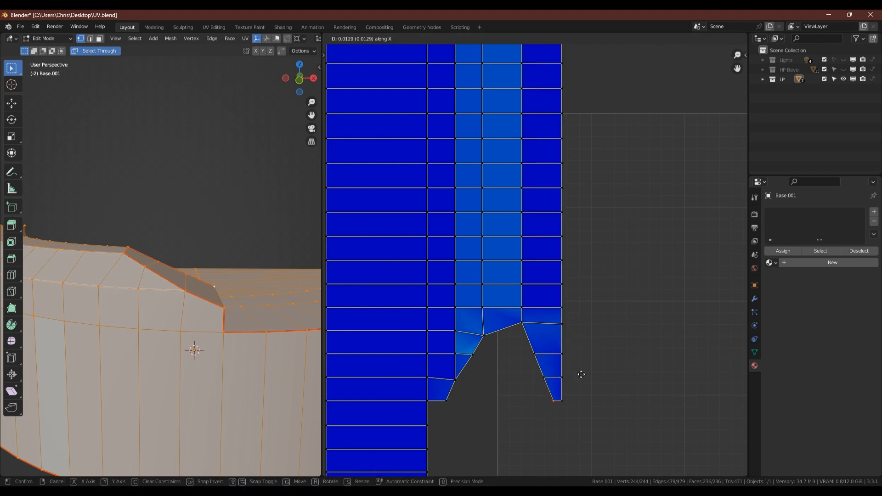
pyautogui.click(581, 375)
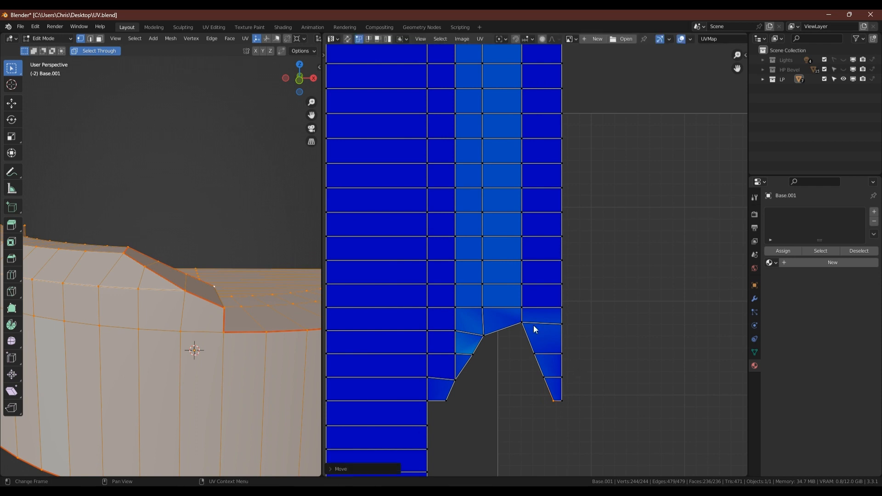
pyautogui.scroll(-5, 533, 326)
pyautogui.moveTo(555, 286); pyautogui.dragTo(514, 242, button='middle')
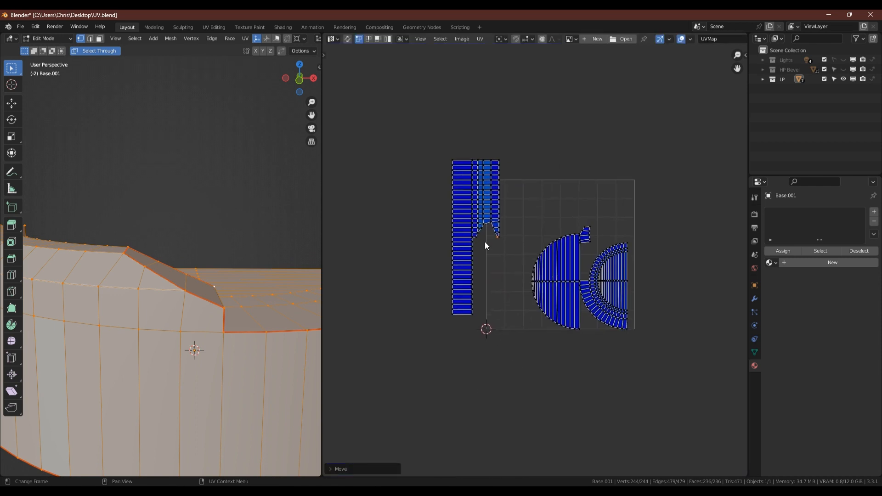
# Turn on UV sync, return to Object Mode and add a Mirror modifier to the base.
pyautogui.press('Tab')
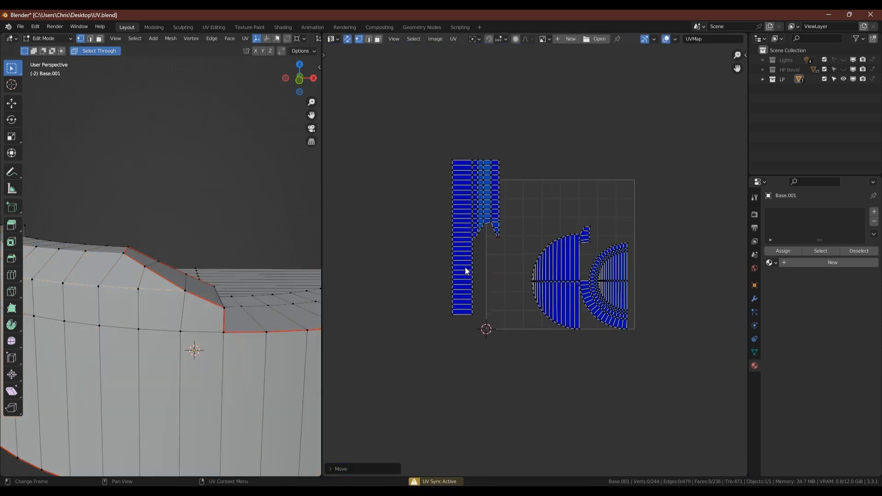
pyautogui.press('Tab')
pyautogui.press('q')
pyautogui.click(211, 252)
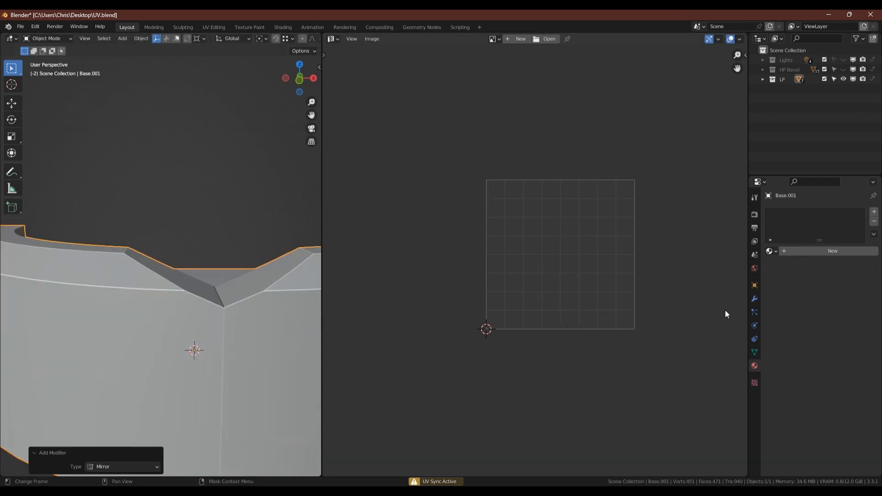
# Set the Mirror modifier to the Y axis only with Bisect and Flip on Y, apply it and reopen the mesh for editing.
pyautogui.click(755, 298)
pyautogui.click(837, 241)
pyautogui.click(837, 252)
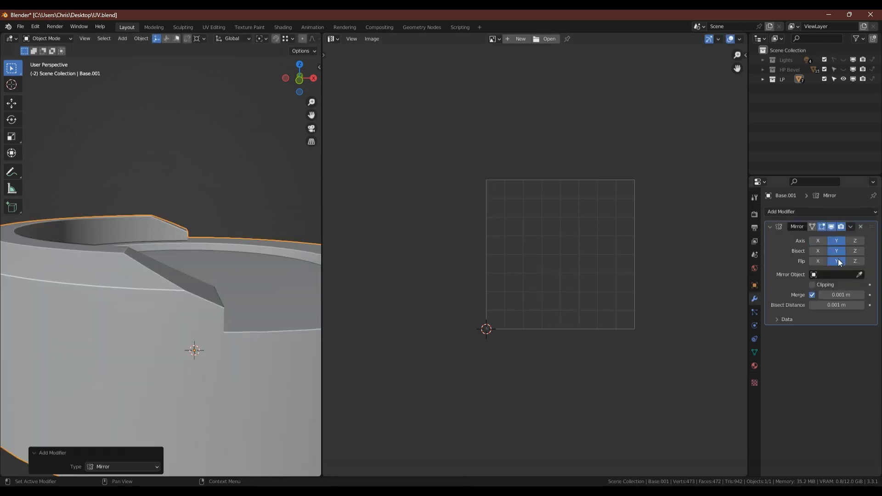
pyautogui.hotkey('ctrl', 'a')
pyautogui.press('Tab')
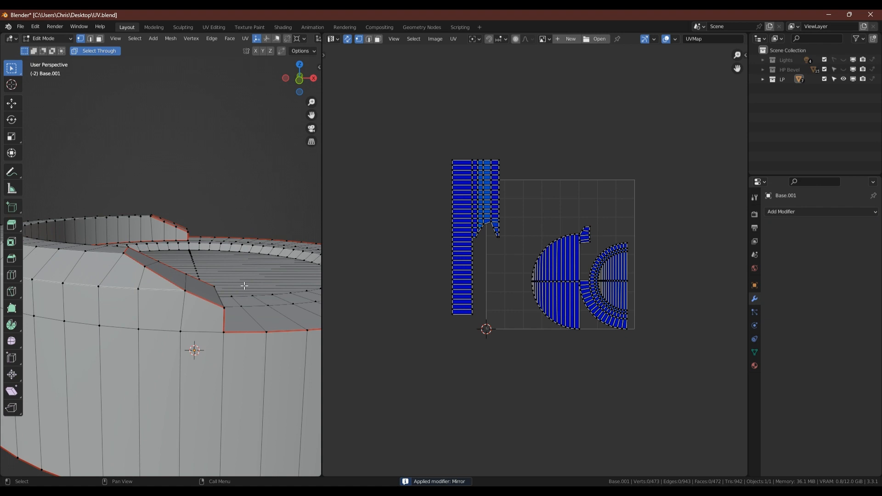
# Select all faces on the positive Y half of the base from the right orthographic view.
pyautogui.scroll(-4, 244, 285)
pyautogui.moveTo(244, 286); pyautogui.dragTo(213, 208, button='middle')
pyautogui.click(306, 85)
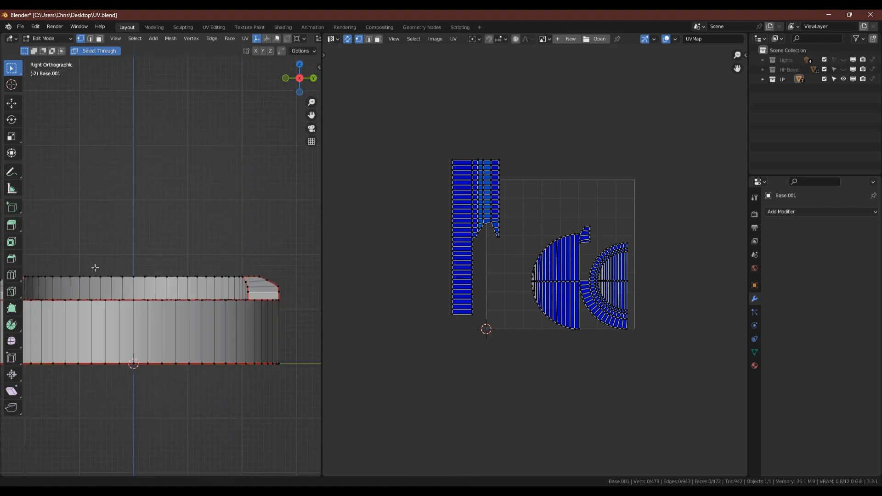
pyautogui.press('3')
pyautogui.moveTo(285, 234); pyautogui.dragTo(129, 425)
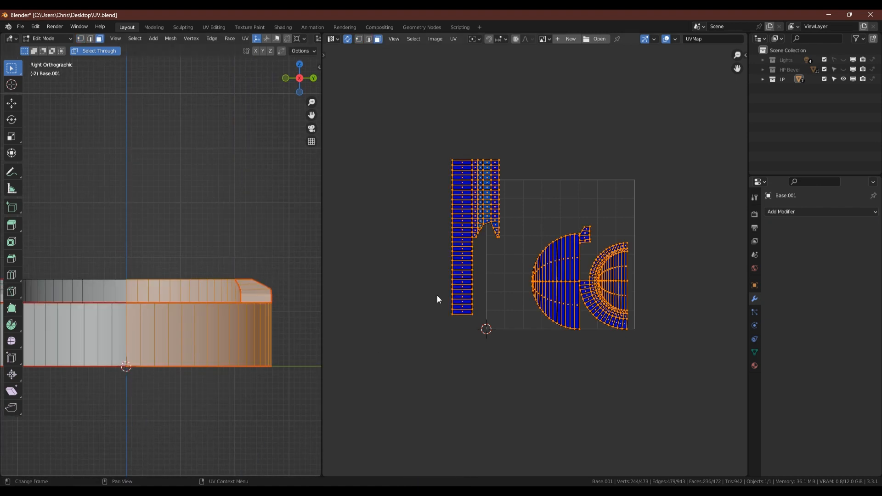
# Move the selected half's UV islands up and to the right, clear of the overlapping islands of the other half.
pyautogui.press('g')
pyautogui.click(525, 148)
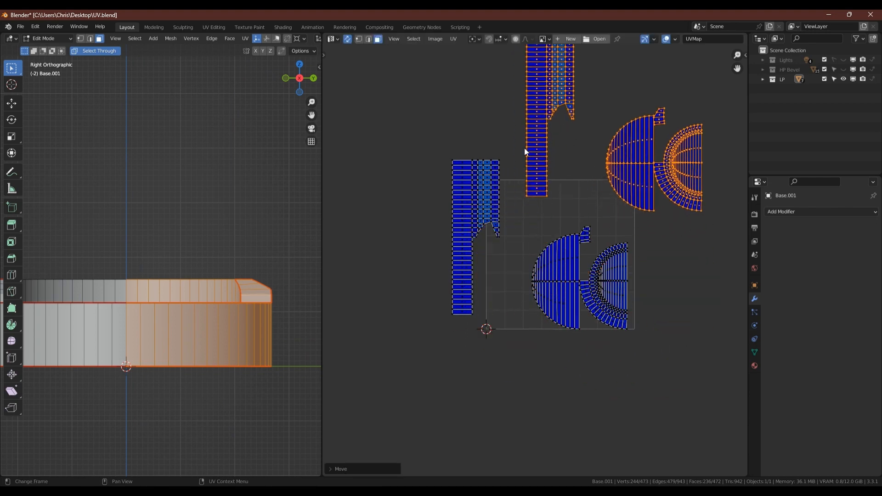
pyautogui.moveTo(508, 179); pyautogui.dragTo(455, 230, button='middle')
pyautogui.scroll(1, 497, 256)
pyautogui.scroll(-2, 384, 236)
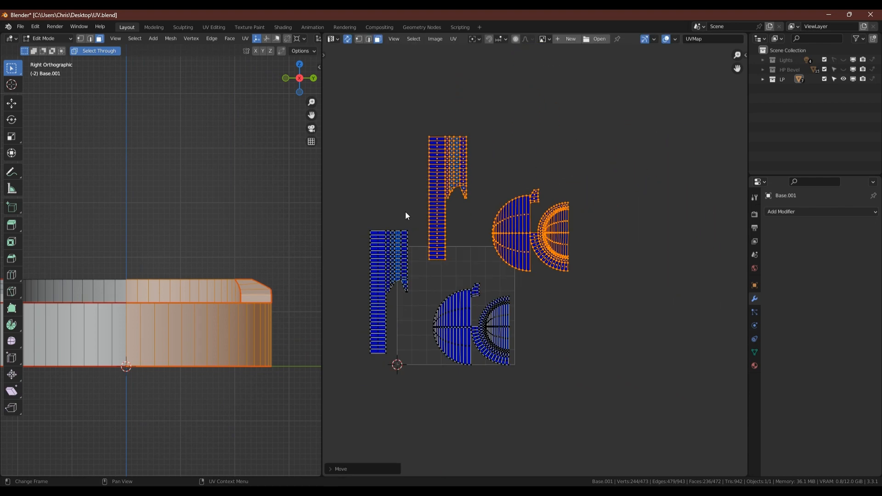
# Disable UV sync in the TexTools UV layout tools and select the flipped UV islands.
pyautogui.press('n')
pyautogui.click(742, 158)
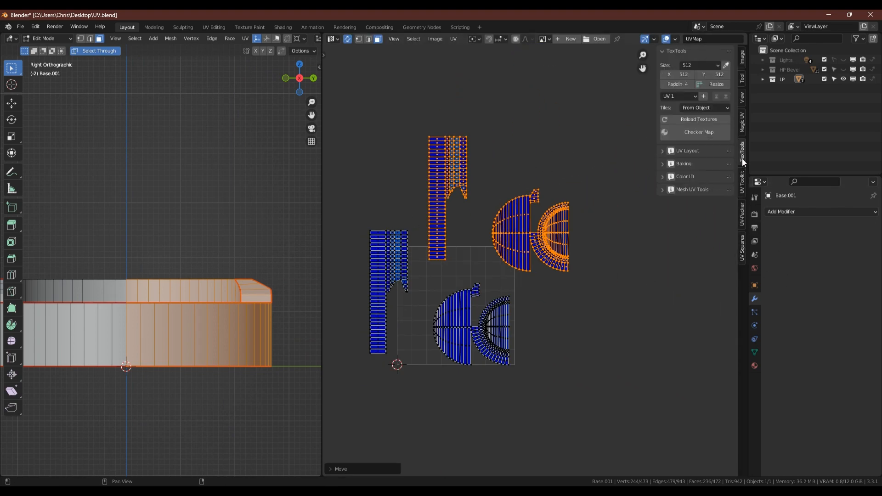
pyautogui.click(687, 150)
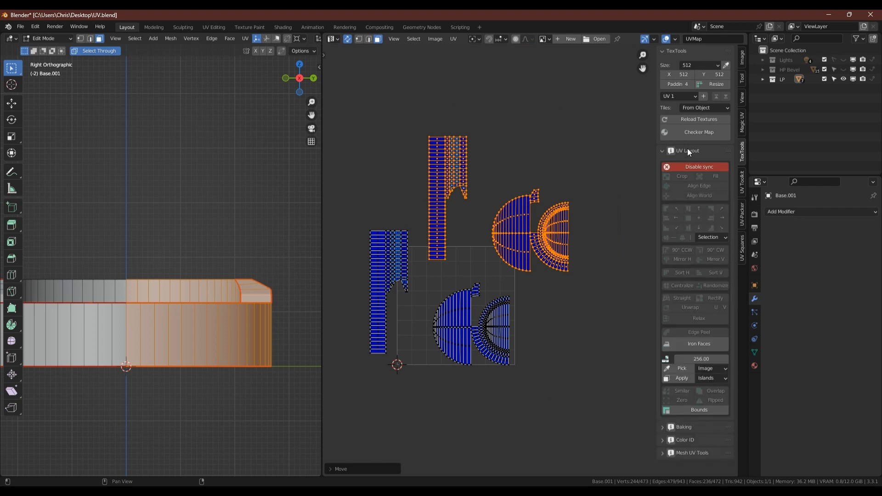
pyautogui.click(668, 166)
pyautogui.click(724, 391)
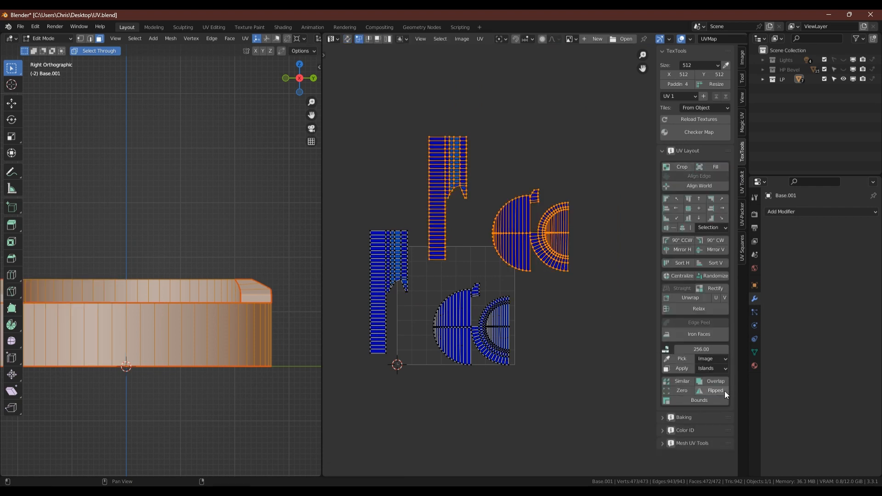
# Mirror the flipped UV islands vertically with a negative scale along Y, and clear the UV selection.
pyautogui.press('s')
pyautogui.press('y')
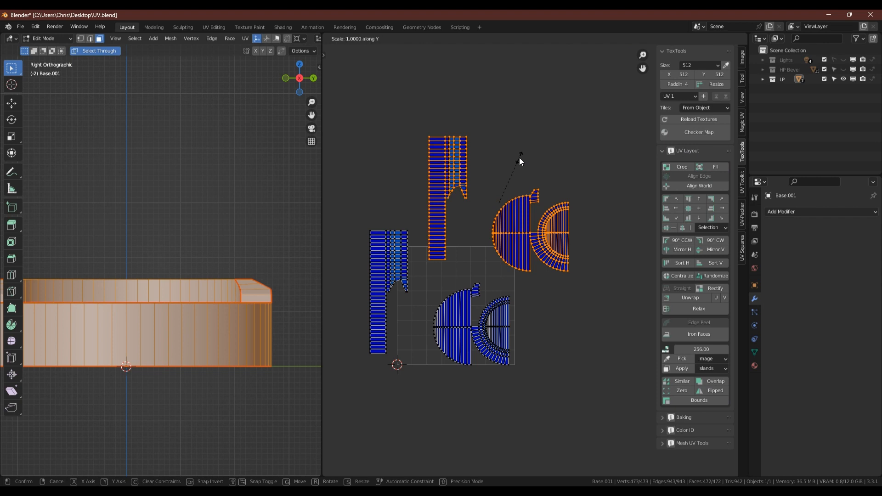
pyautogui.press('-')
pyautogui.press('Return')
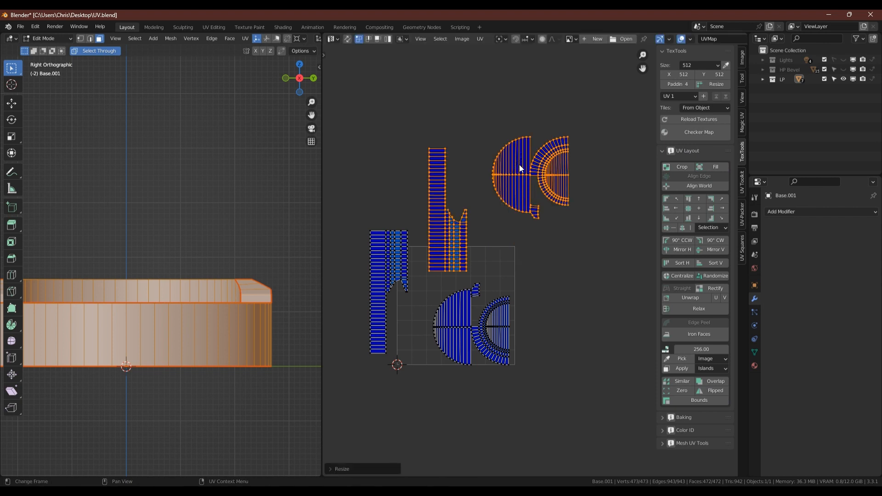
pyautogui.click(580, 285)
pyautogui.scroll(2, 434, 247)
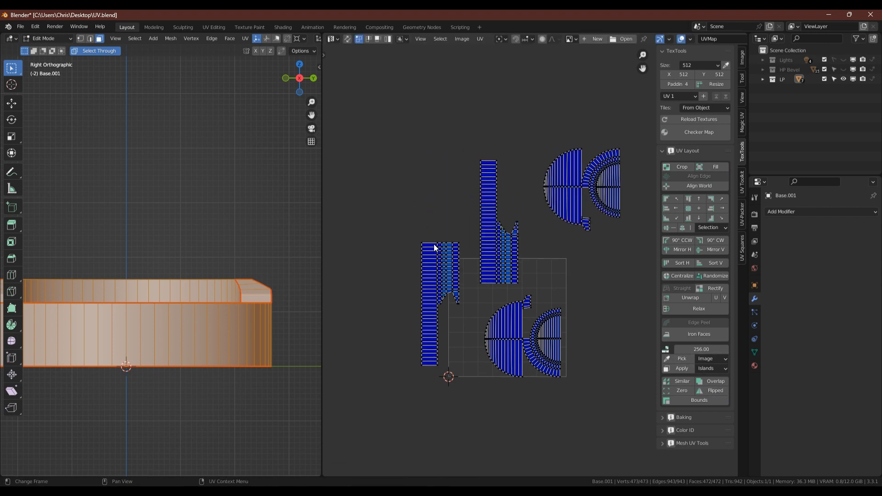
# Stitch the two halves of the outer wall strip together along their shared end edges in the UV layout.
pyautogui.scroll(3, 436, 248)
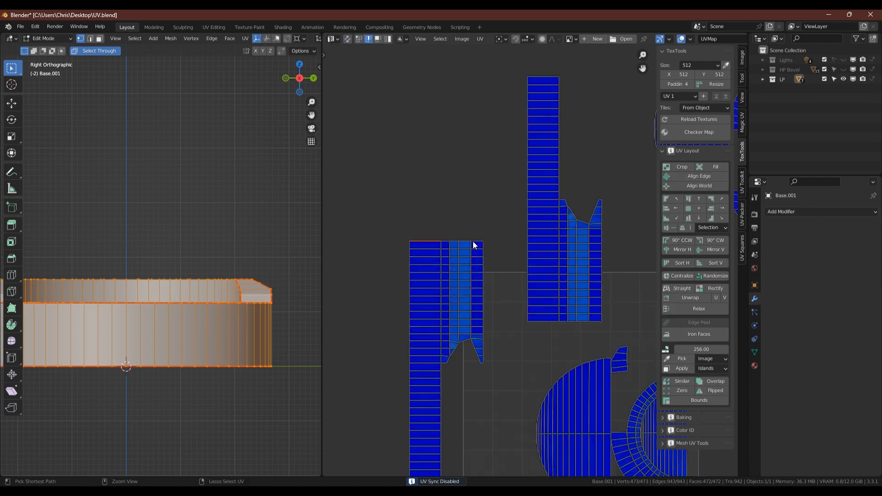
pyautogui.press('v')
pyautogui.press('Return')
pyautogui.scroll(-3, 476, 245)
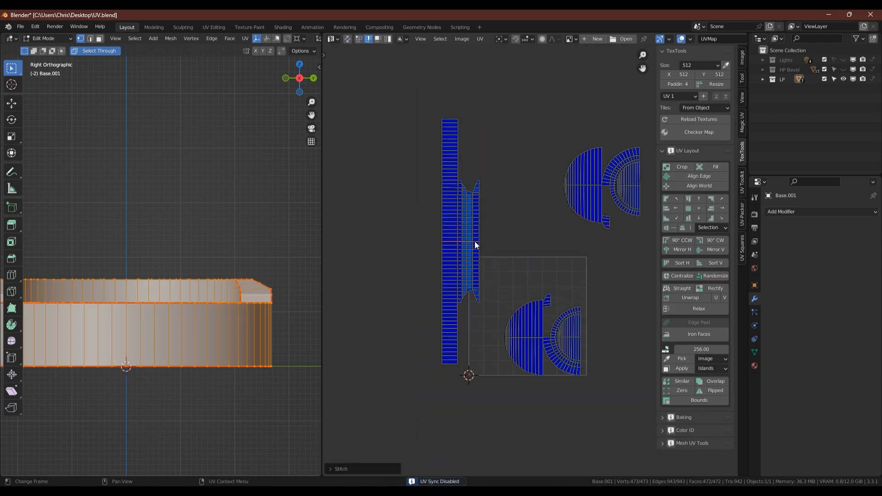
# Move the mirrored half-disc island away from the half-ring island and stitch its other half onto it along the straight edge.
pyautogui.moveTo(475, 241); pyautogui.dragTo(369, 262, button='middle')
pyautogui.scroll(3, 489, 206)
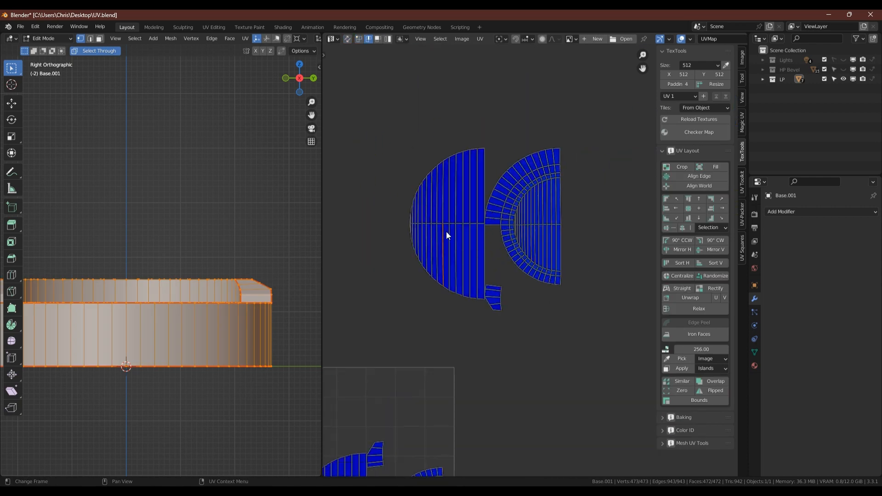
pyautogui.hotkey('ctrl', 'l')
pyautogui.scroll(-3, 441, 242)
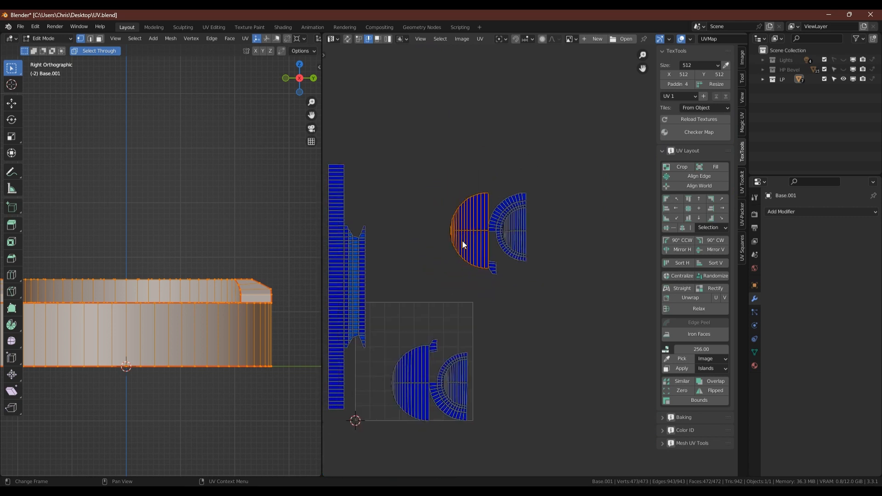
pyautogui.press('g')
pyautogui.click(407, 241)
pyautogui.click(435, 244)
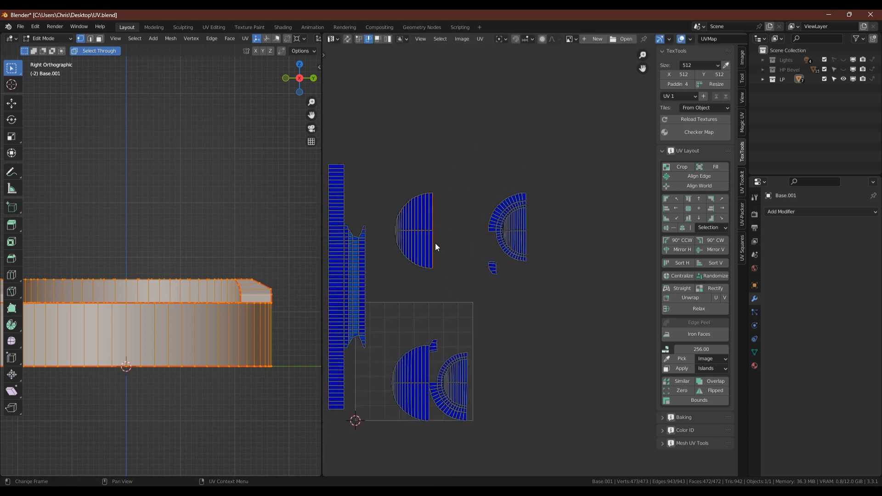
pyautogui.press('v')
pyautogui.press('i')
pyautogui.press('Return')
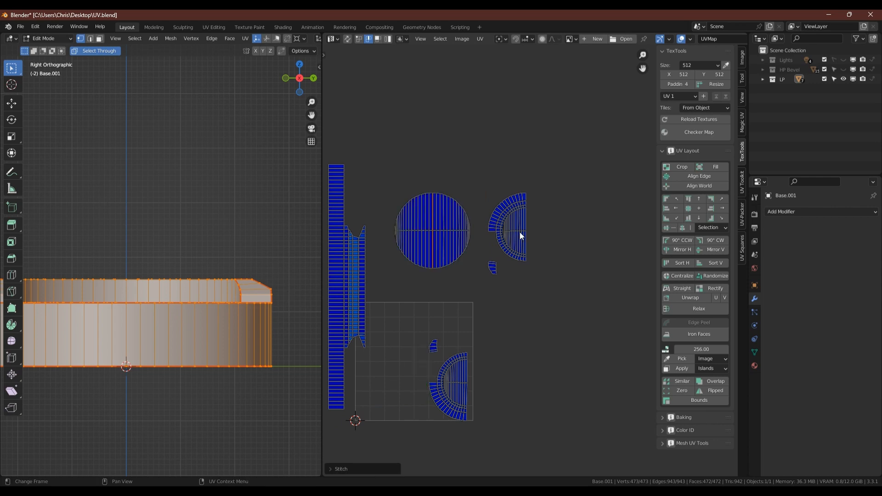
# Stitch the two halves of the ringed top island together along their straight centre edge.
pyautogui.scroll(4, 520, 233)
pyautogui.keyDown('ctrl'); pyautogui.click(513, 331); pyautogui.keyUp('ctrl')
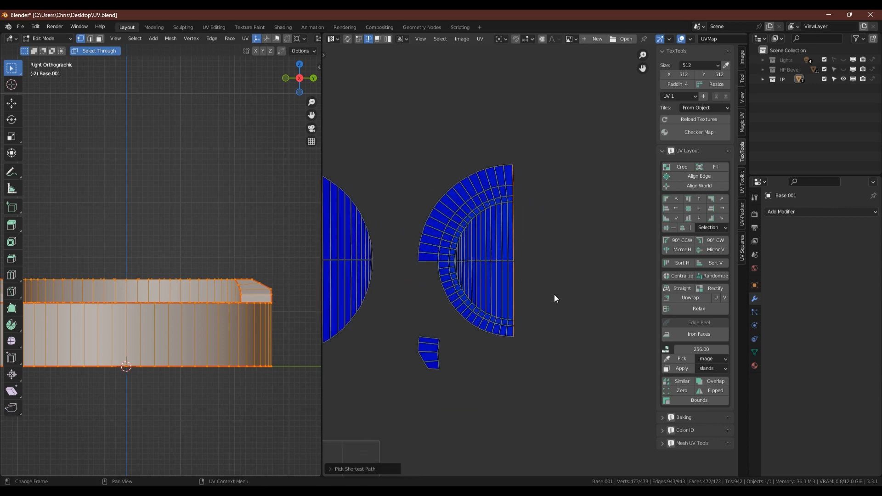
pyautogui.press('v')
pyautogui.press('Return')
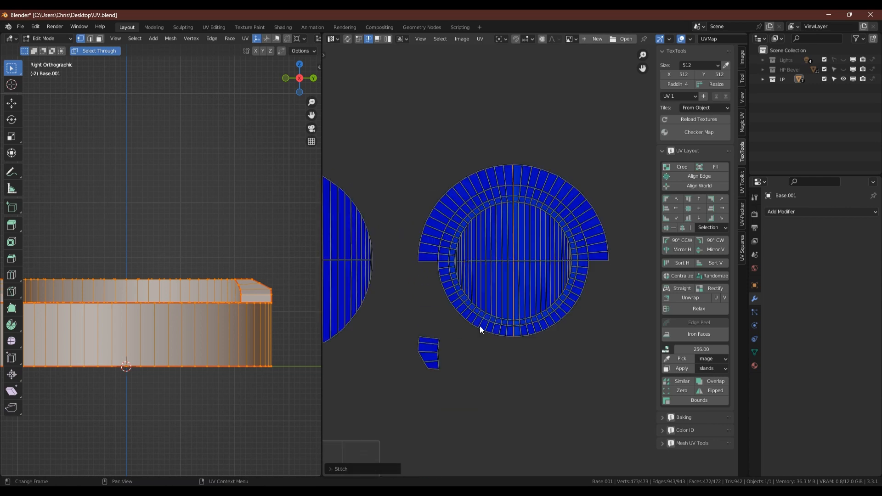
# Average the scale of all UV islands and pack them into the UV square with UV-Packer.
pyautogui.scroll(-4, 480, 329)
pyautogui.press('3')
pyautogui.press('a')
pyautogui.scroll(1, 447, 285)
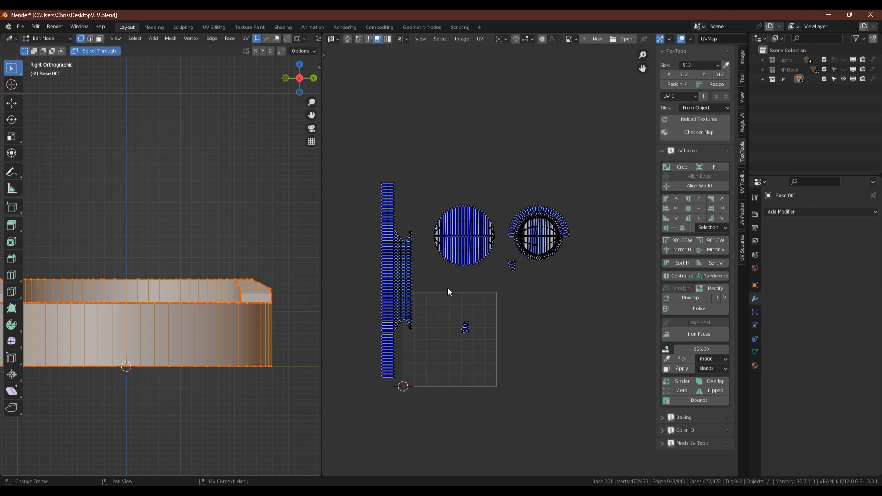
pyautogui.click(480, 39)
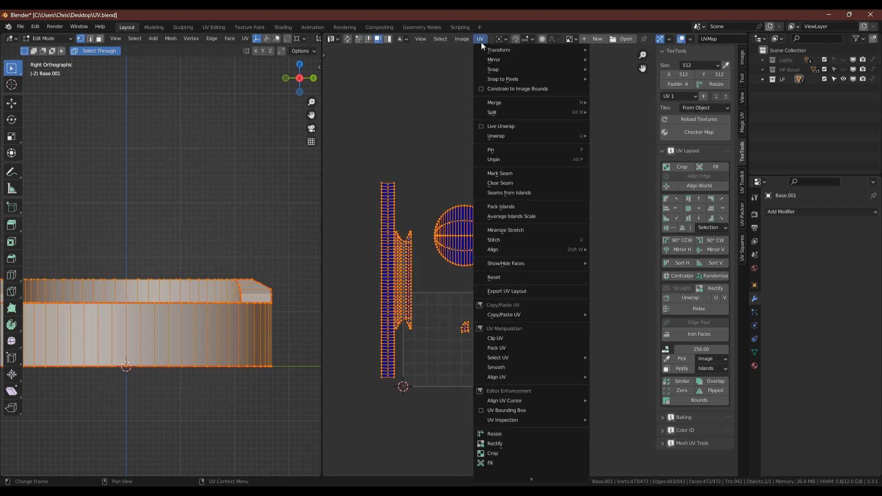
pyautogui.click(529, 217)
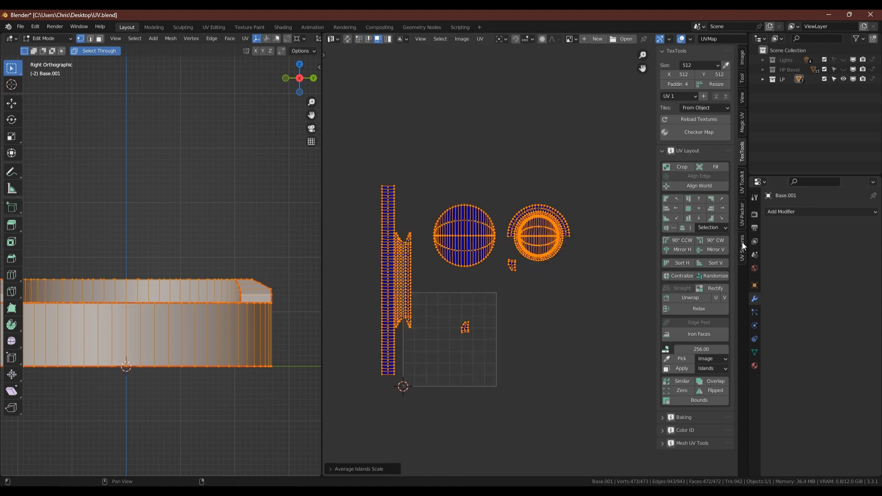
pyautogui.click(744, 220)
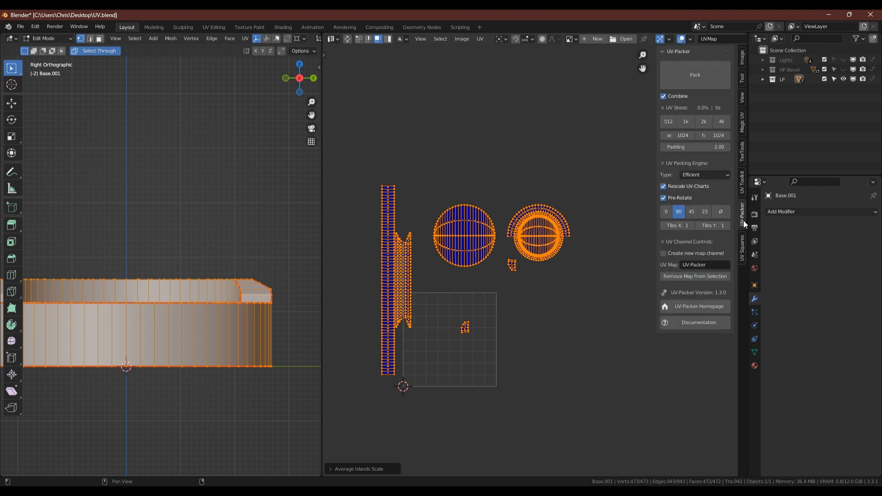
pyautogui.click(702, 79)
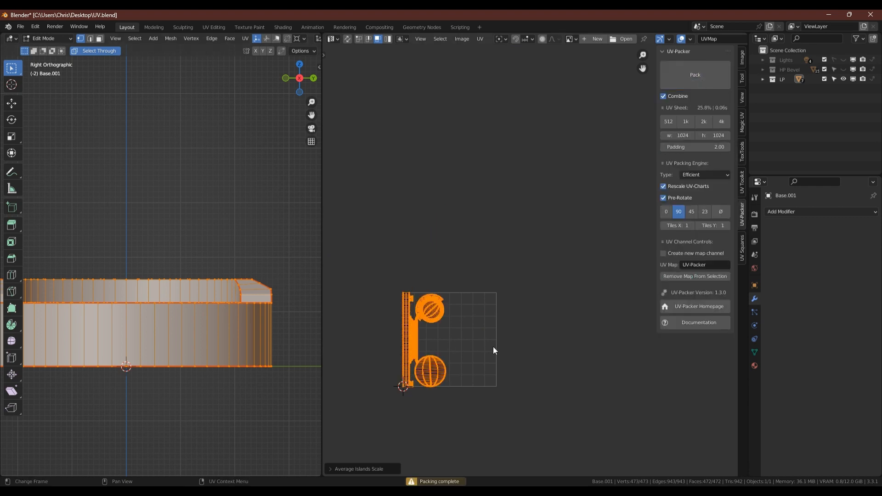
# Shrink the base's underside disc island to a small circle and move it to the lower end of the inner wall strip.
pyautogui.press('`')
pyautogui.click(437, 376)
pyautogui.moveTo(151, 331); pyautogui.dragTo(193, 317, button='middle')
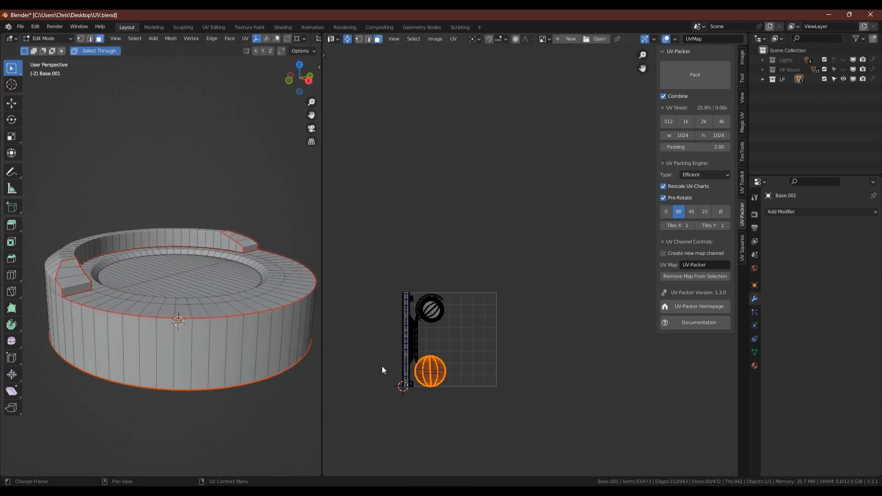
pyautogui.scroll(5, 419, 339)
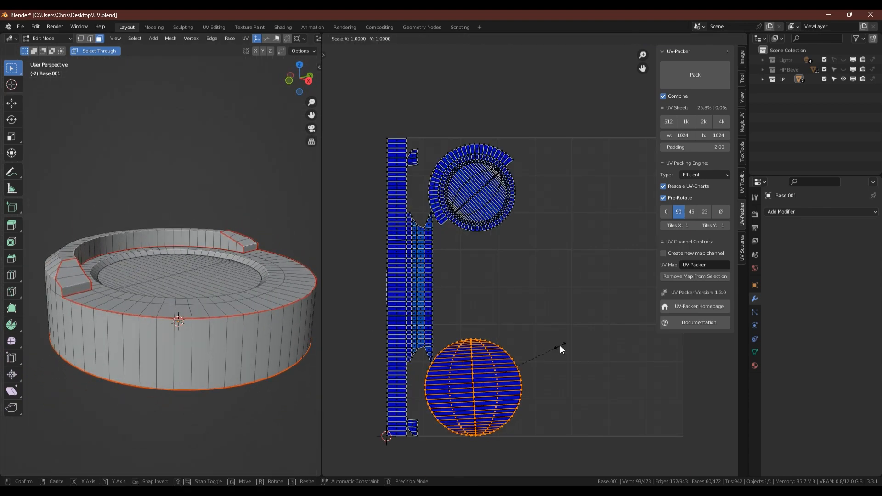
pyautogui.press('s')
pyautogui.click(481, 383)
pyautogui.press('g')
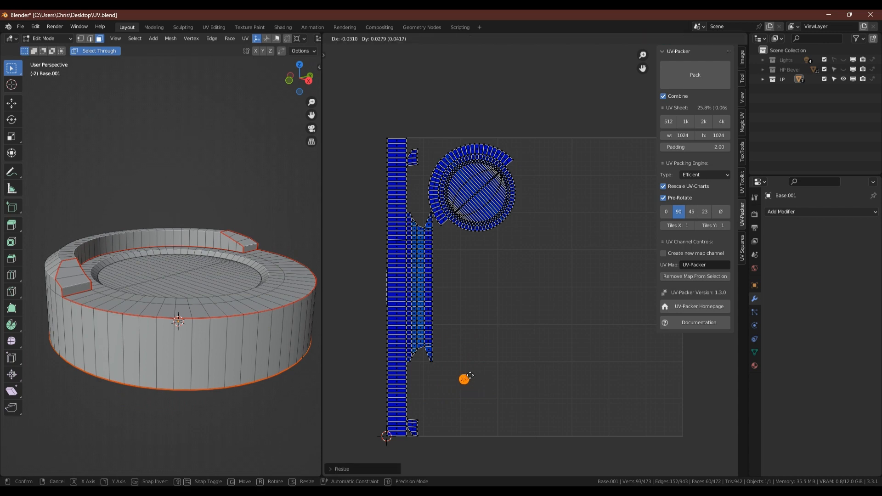
pyautogui.click(428, 359)
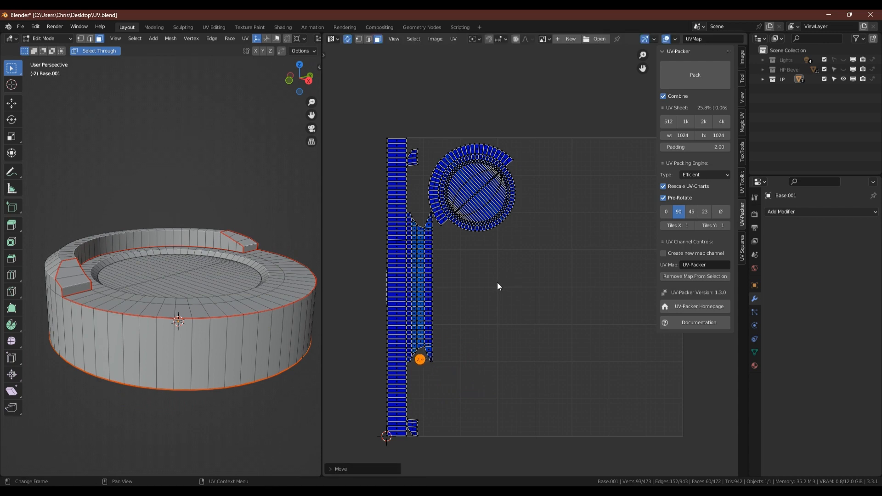
# Leave Edit Mode on the base, exit its isolated view to show the whole turret, and keep the base selected.
pyautogui.press('Tab')
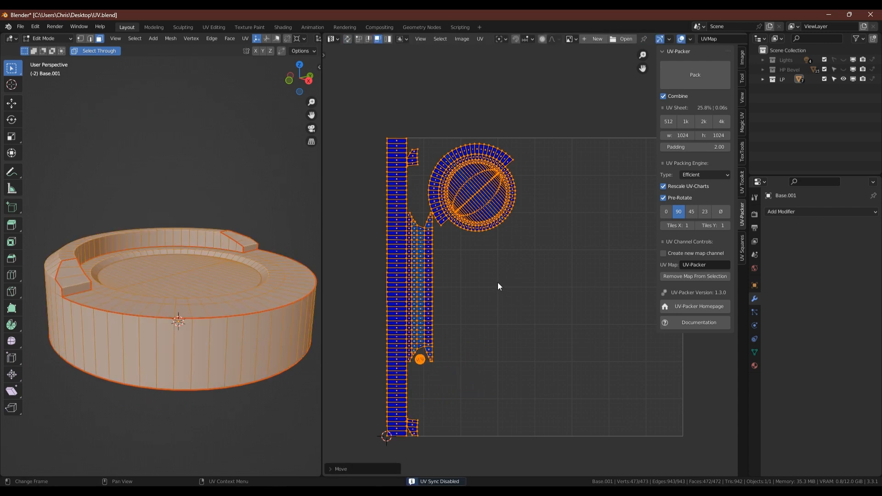
pyautogui.press('Tab')
pyautogui.scroll(-1, 499, 283)
pyautogui.press('n')
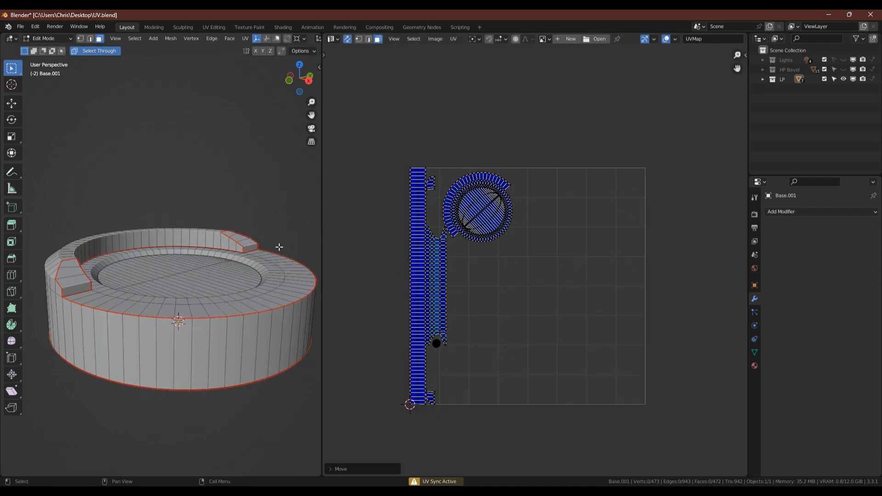
pyautogui.moveTo(322, 247); pyautogui.dragTo(332, 246)
pyautogui.press('Tab')
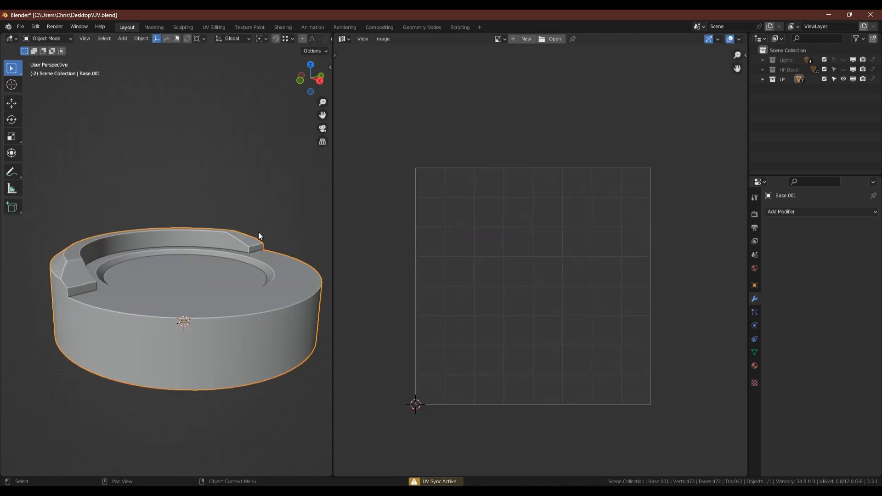
pyautogui.press('/')
pyautogui.click(276, 292)
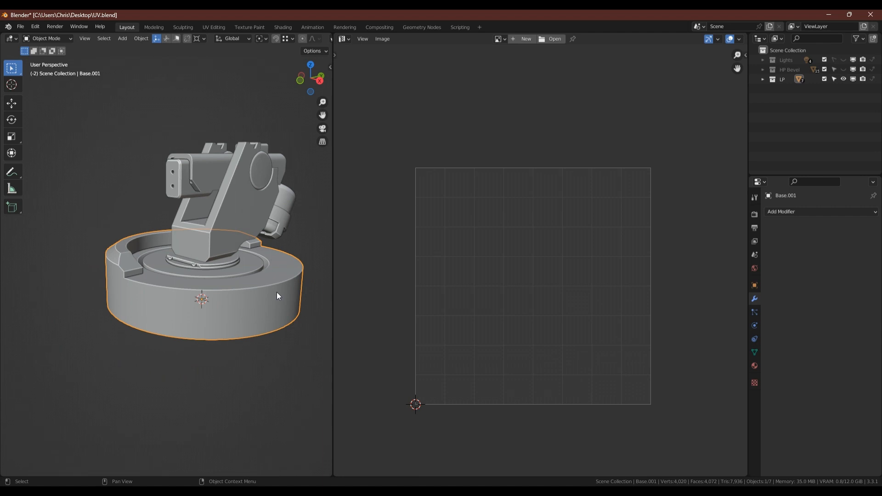
# Move the base into a new collection named UV and hide that collection in the viewport.
pyautogui.press('m')
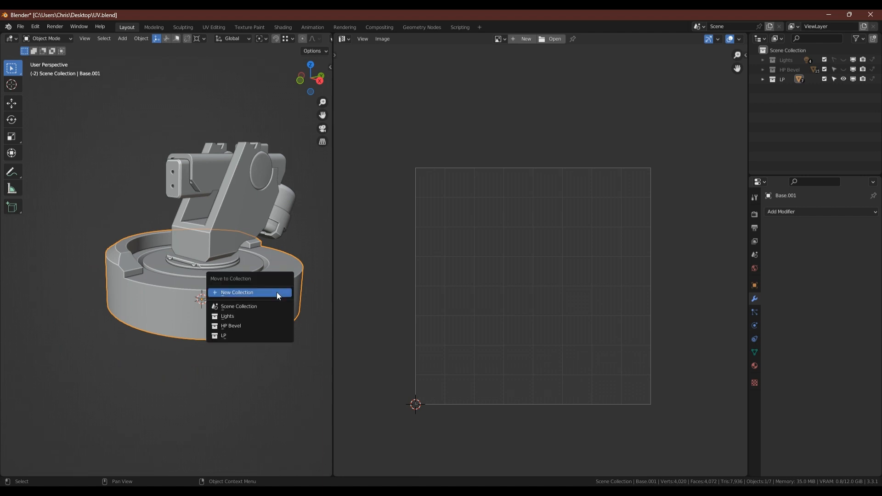
pyautogui.click(277, 292)
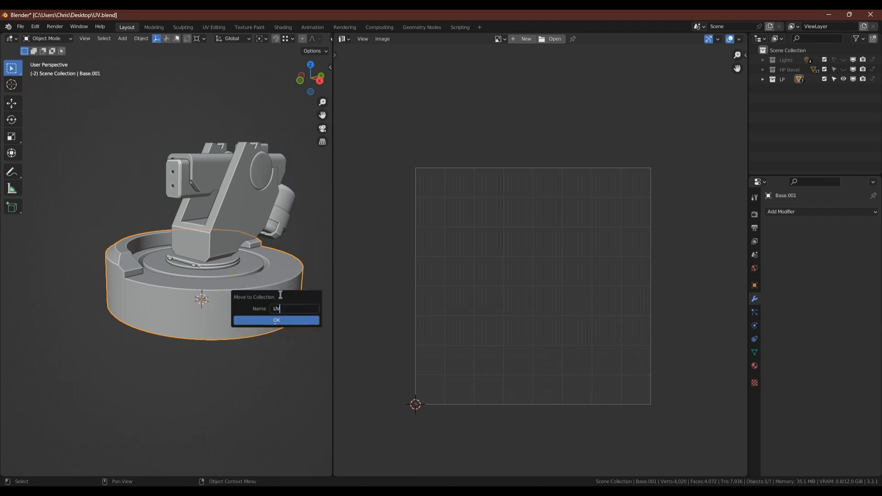
pyautogui.click(271, 319)
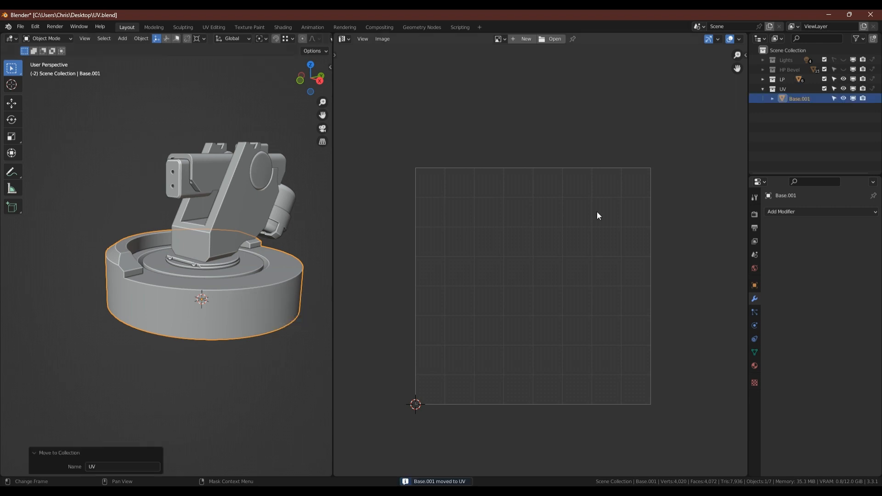
pyautogui.click(762, 89)
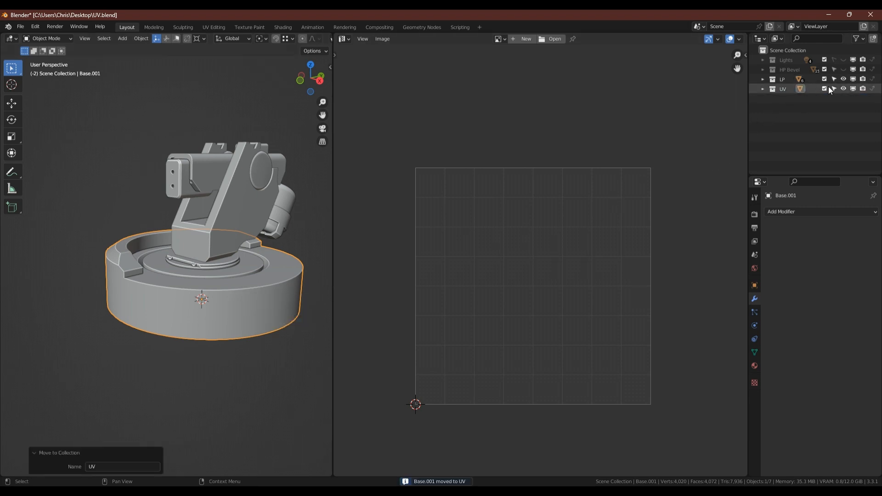
pyautogui.click(843, 88)
# Isolate the flat disc under the turret and enter Edit Mode on it.
pyautogui.click(217, 276)
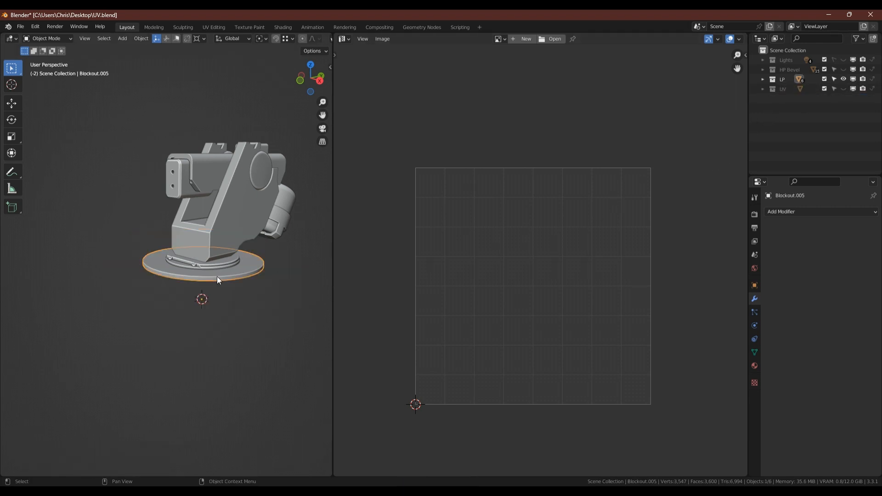
pyautogui.hotkey('shift', 'h')
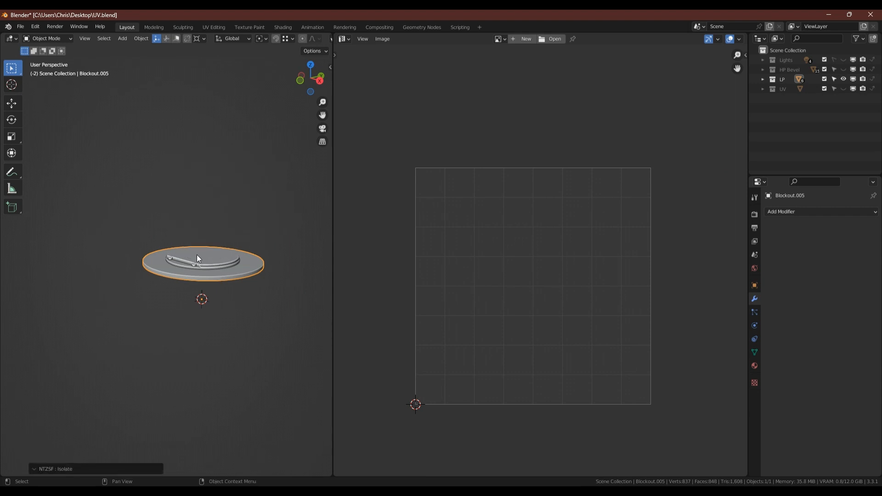
pyautogui.scroll(4, 196, 255)
pyautogui.press('Tab')
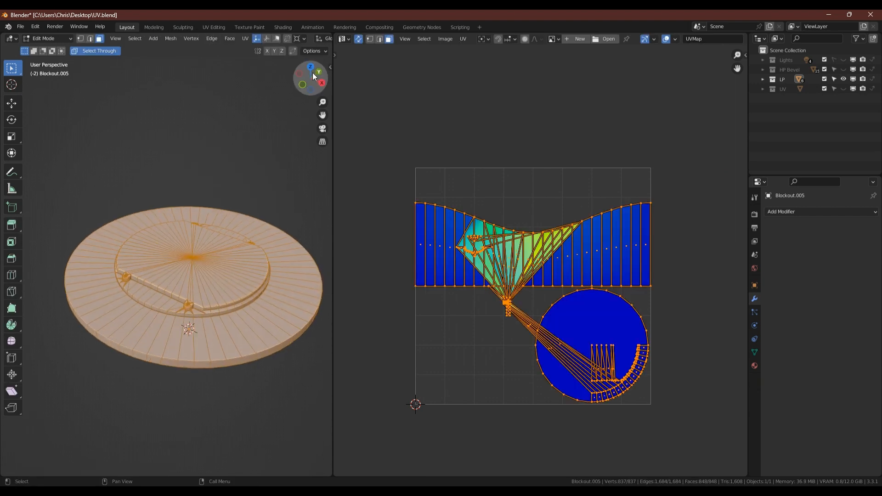
# Delete the disc's negative X half and its remaining positive Y quarter from the top view, keeping a single quarter.
pyautogui.click(310, 65)
pyautogui.moveTo(53, 127); pyautogui.dragTo(192, 416)
pyautogui.press('x')
pyautogui.press('f')
pyautogui.moveTo(159, 121); pyautogui.dragTo(327, 262)
pyautogui.press('x')
pyautogui.press('f')
# Select the quarter disc's sharp edges and deselect unneeded loops on the outer rim and around the small cylindrical boss.
pyautogui.moveTo(286, 272); pyautogui.dragTo(189, 269, button='middle')
pyautogui.scroll(2, 250, 277)
pyautogui.press('2')
pyautogui.click(132, 40)
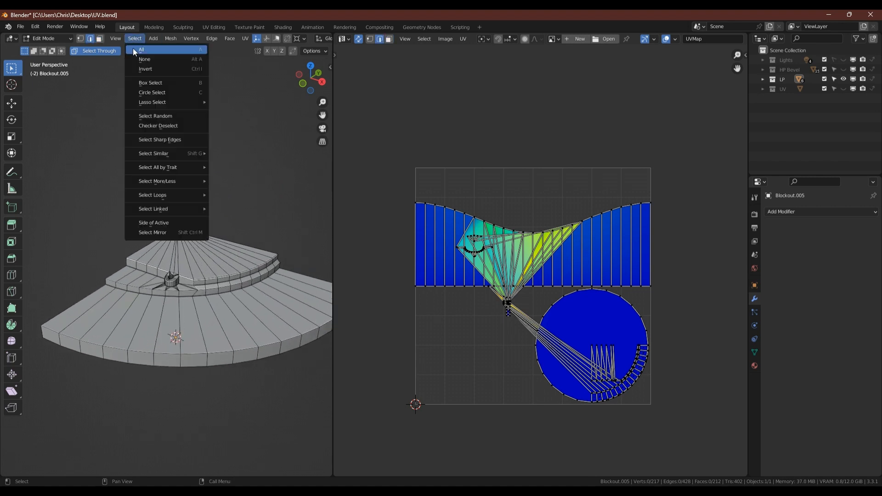
pyautogui.click(164, 140)
pyautogui.keyDown('alt'); pyautogui.keyDown('shift'); pyautogui.click(250, 358); pyautogui.keyUp('shift'); pyautogui.keyUp('alt')
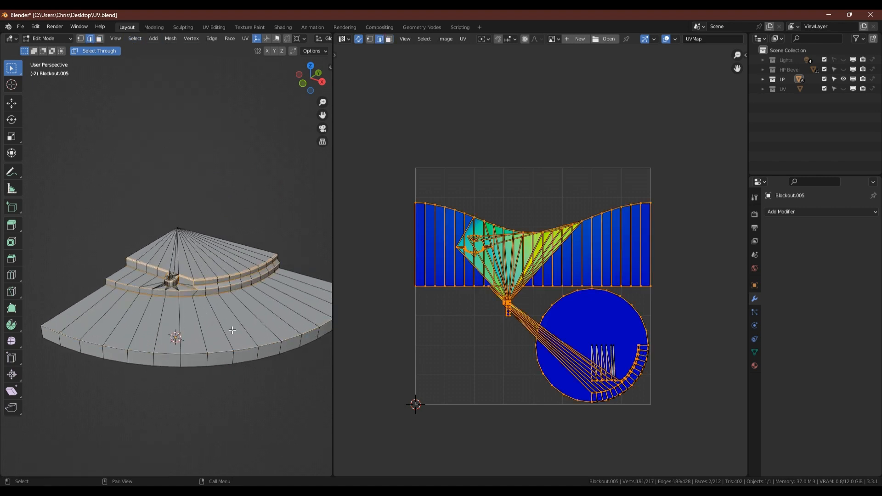
pyautogui.scroll(2, 203, 285)
pyautogui.keyDown('alt'); pyautogui.keyDown('shift'); pyautogui.click(222, 299); pyautogui.keyUp('shift'); pyautogui.keyUp('alt')
pyautogui.moveTo(222, 299); pyautogui.dragTo(215, 297, button='middle')
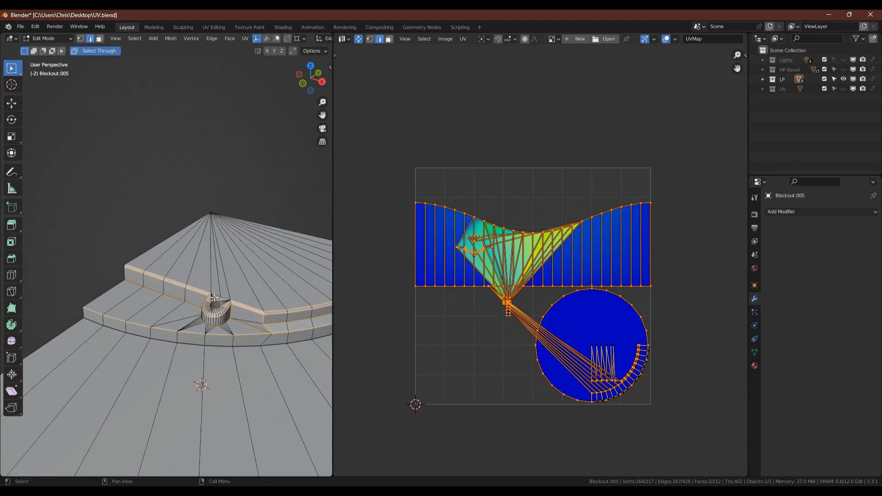
# Deselect the extra sharp edges along the raised step's bevel and around the small cylindrical boss.
pyautogui.moveTo(333, 231); pyautogui.dragTo(441, 232)
pyautogui.scroll(2, 333, 315)
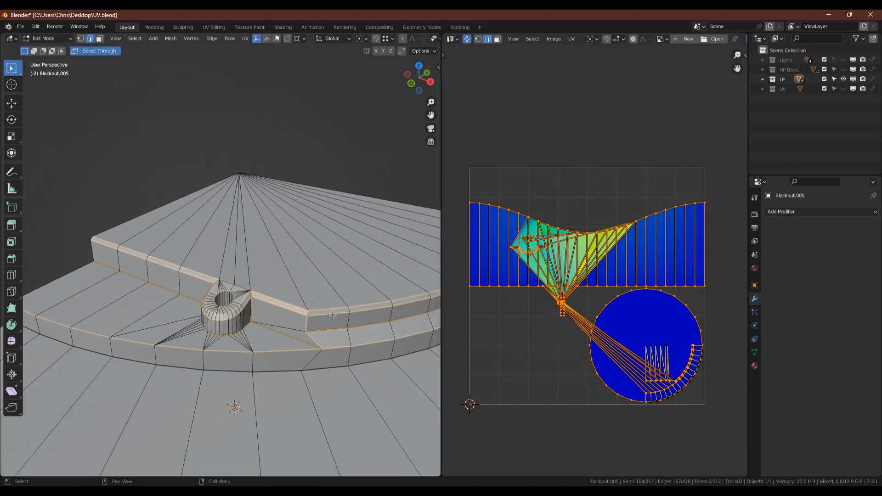
pyautogui.keyDown('alt'); pyautogui.keyDown('shift'); pyautogui.click(324, 308); pyautogui.keyUp('shift'); pyautogui.keyUp('alt')
pyautogui.scroll(2, 317, 310)
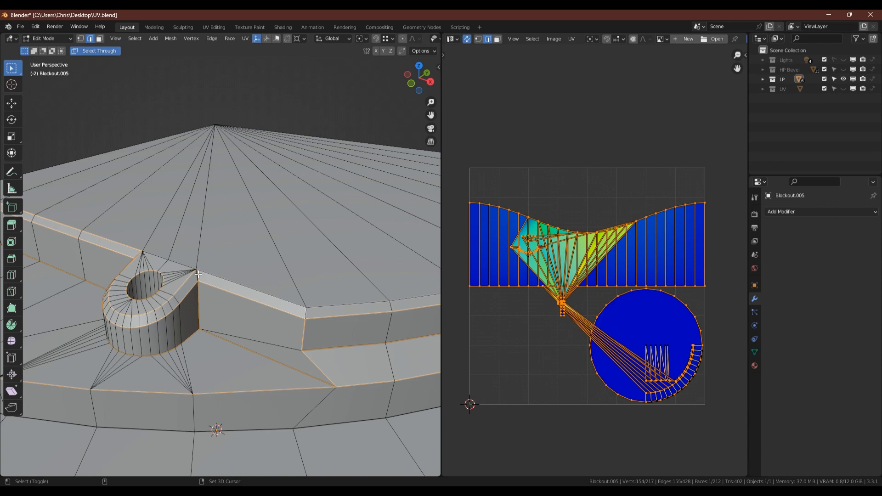
pyautogui.moveTo(198, 275); pyautogui.dragTo(255, 295, button='middle')
pyautogui.keyDown('alt'); pyautogui.keyDown('shift'); pyautogui.click(152, 283); pyautogui.keyUp('shift'); pyautogui.keyUp('alt')
pyautogui.keyDown('shift'); pyautogui.click(225, 302); pyautogui.keyUp('shift')
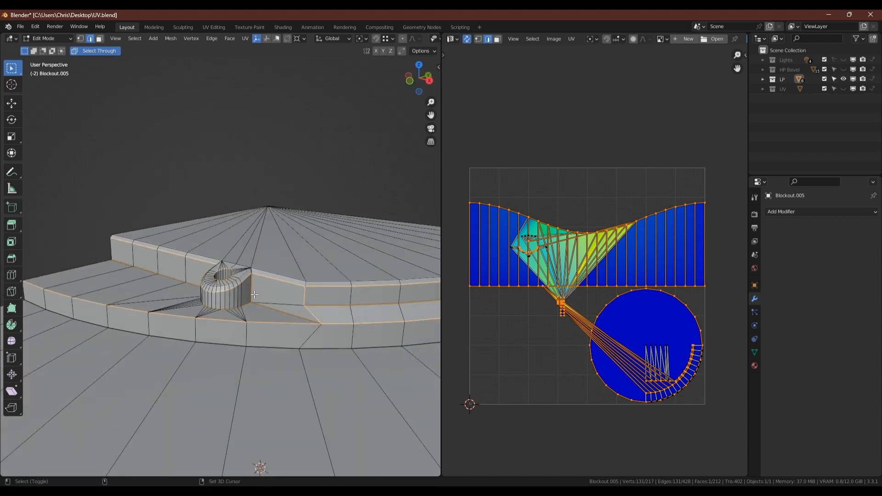
# Deselect the unneeded edge loop along the raised step and mark the remaining selected edges as seams.
pyautogui.keyDown('alt'); pyautogui.keyDown('shift'); pyautogui.click(332, 306); pyautogui.keyUp('shift'); pyautogui.keyUp('alt')
pyautogui.moveTo(332, 306); pyautogui.dragTo(258, 199, button='middle')
pyautogui.keyDown('shift'); pyautogui.click(234, 329); pyautogui.keyUp('shift')
pyautogui.scroll(-3, 235, 329)
pyautogui.rightClick(257, 200)
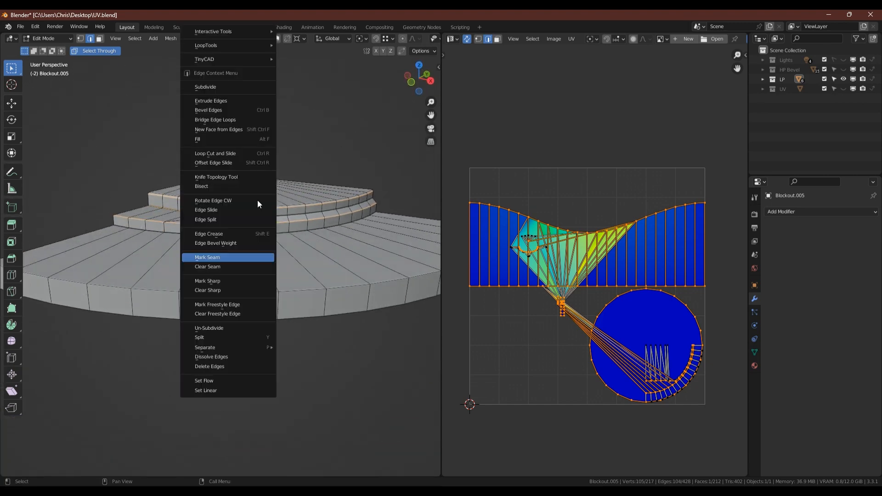
pyautogui.click(219, 258)
# Select the whole quarter disc and unwrap it along the marked seams.
pyautogui.moveTo(219, 257); pyautogui.dragTo(268, 271, button='middle')
pyautogui.press('a')
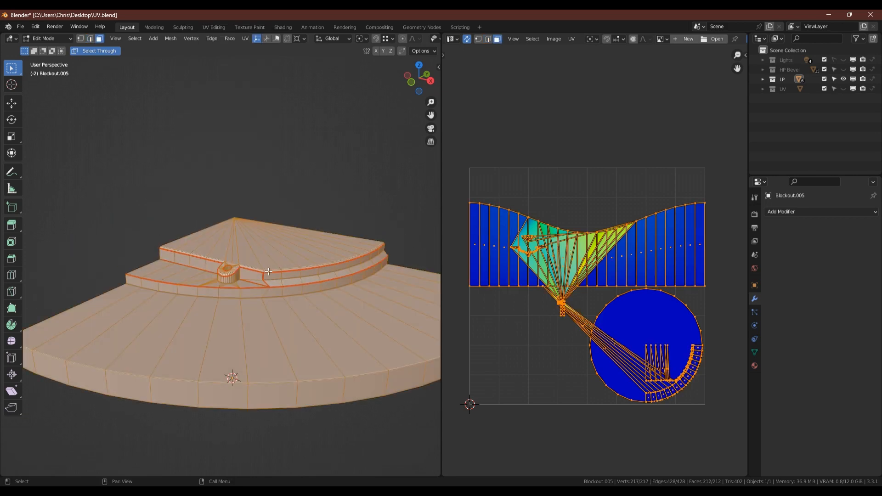
pyautogui.press('u')
pyautogui.click(221, 155)
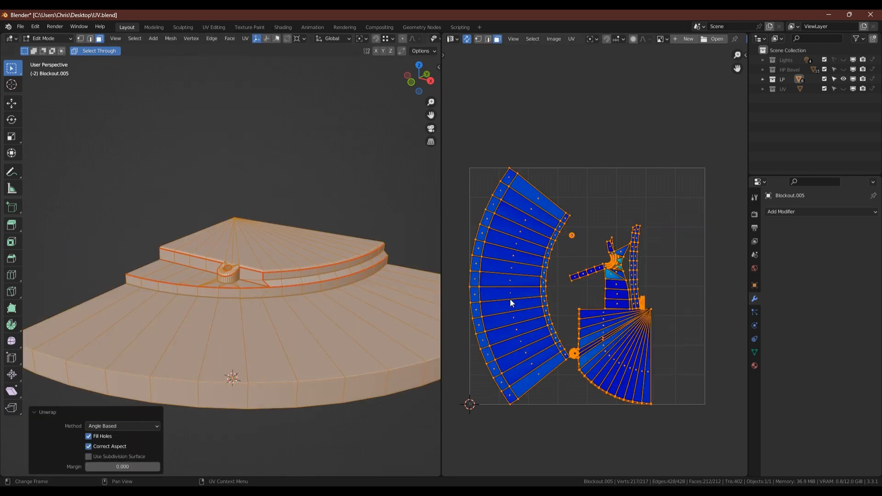
# Turn off UV sync selection and straighten the large curved rim island with UV Squares' To Grid By Shape.
pyautogui.press('n')
pyautogui.hotkey('ctrl', 'tab')
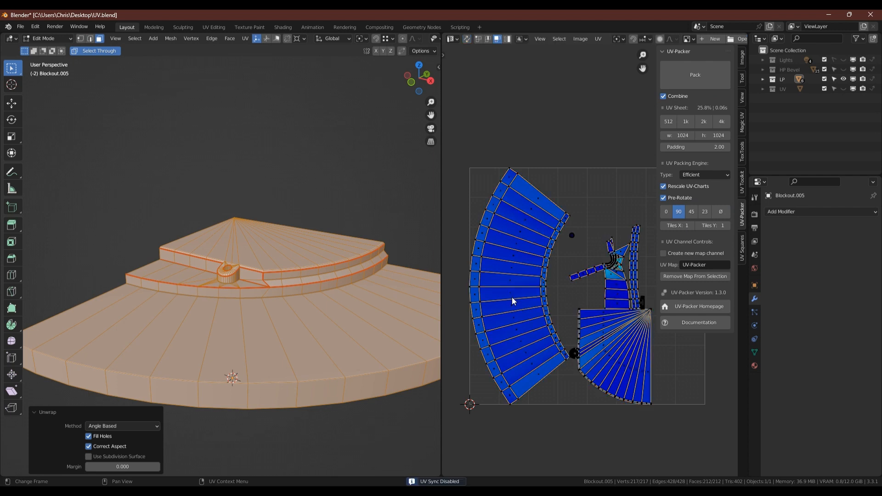
pyautogui.click(510, 297)
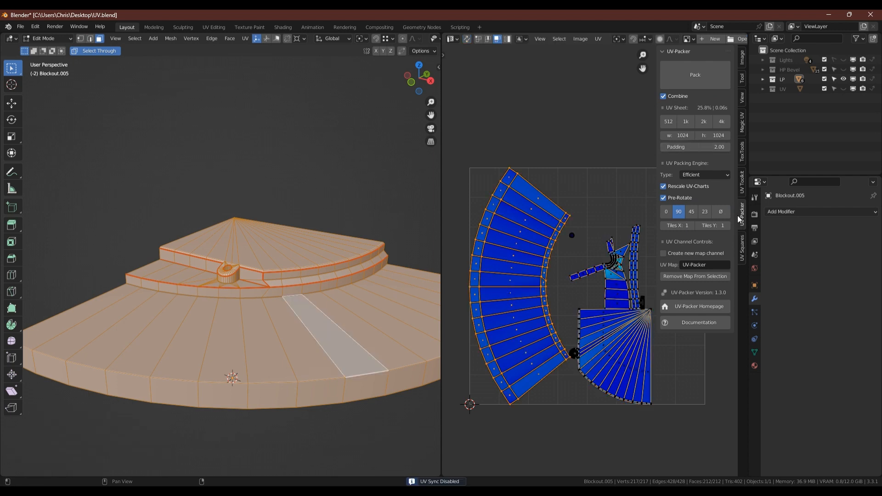
pyautogui.click(742, 248)
pyautogui.click(694, 111)
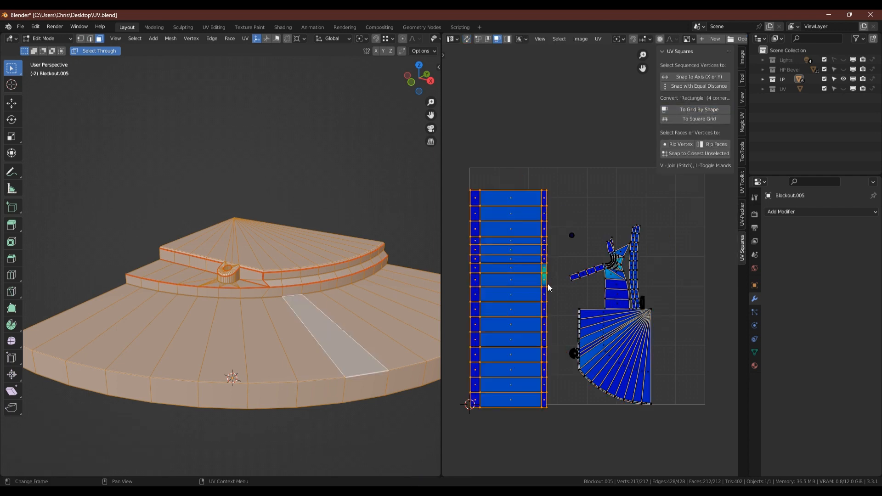
# Move the stretched vertex on the straightened rim strip's edge along Y to even out the distortion.
pyautogui.scroll(3, 547, 286)
pyautogui.press('g')
pyautogui.press('y')
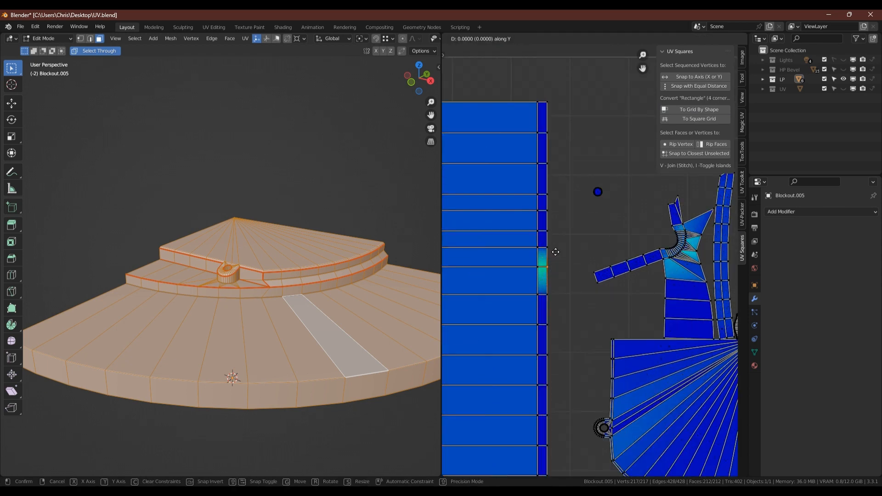
pyautogui.click(556, 261)
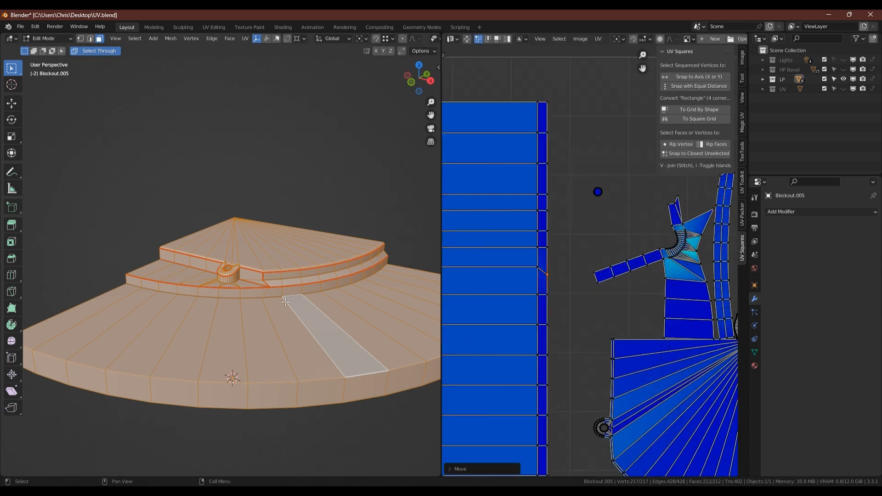
# Mark the edges around the cylindrical boss's base and where it meets the raised step as seams.
pyautogui.scroll(-2, 647, 291)
pyautogui.scroll(3, 647, 292)
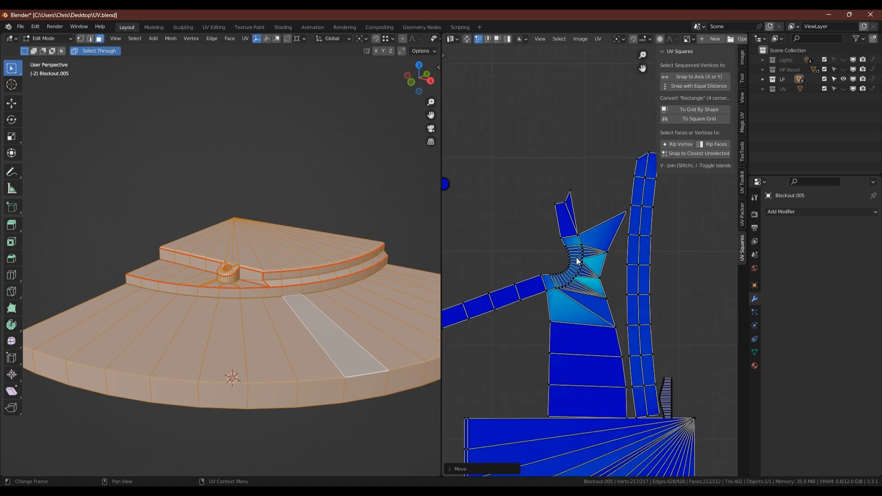
pyautogui.scroll(-2, 581, 264)
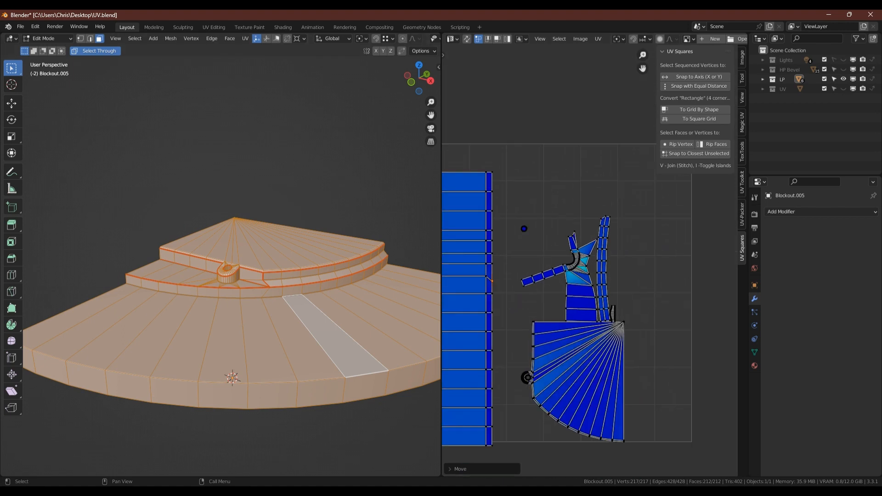
pyautogui.scroll(4, 245, 279)
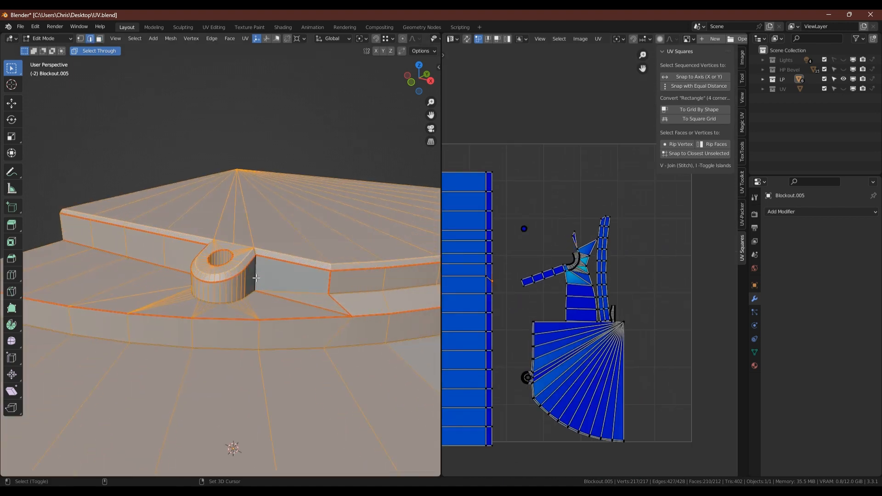
pyautogui.moveTo(248, 281); pyautogui.dragTo(259, 328, button='middle')
pyautogui.click(193, 321)
pyautogui.keyDown('ctrl'); pyautogui.click(252, 365); pyautogui.keyUp('ctrl')
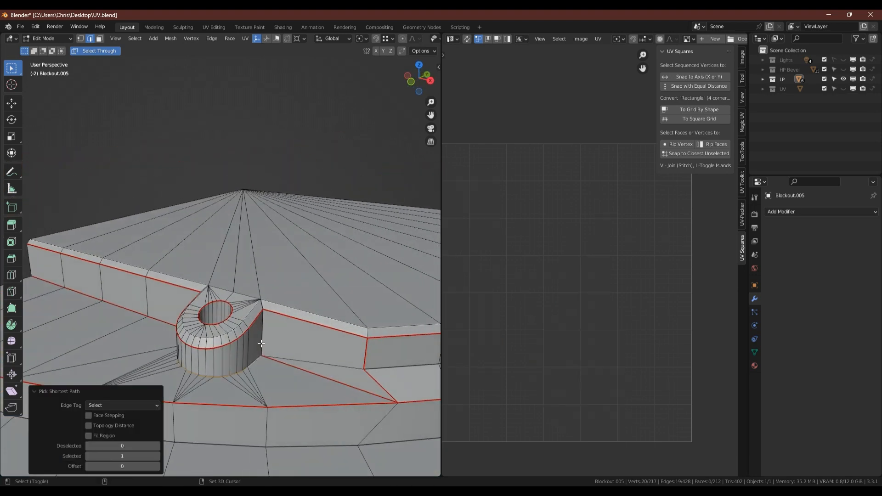
pyautogui.scroll(-5, 283, 314)
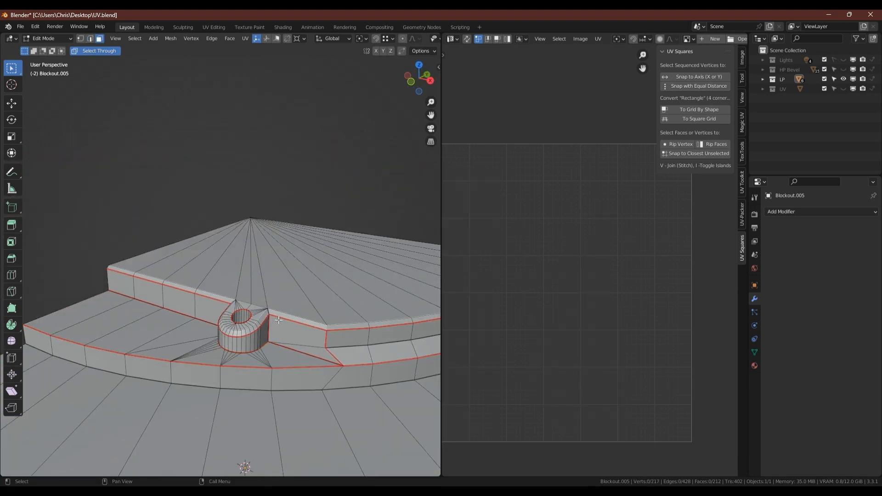
# Unwrap the entire quarter disc again using the added boss seams.
pyautogui.press('a')
pyautogui.press('u')
pyautogui.click(250, 156)
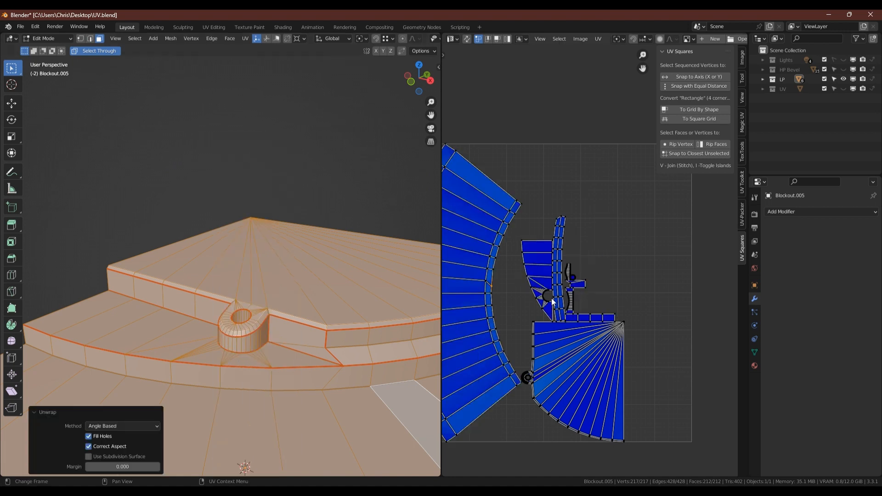
# Straighten the large rim island with To Grid By Shape and move its stretched edge vertex down about 0.02 along Y.
pyautogui.click(465, 269)
pyautogui.click(692, 109)
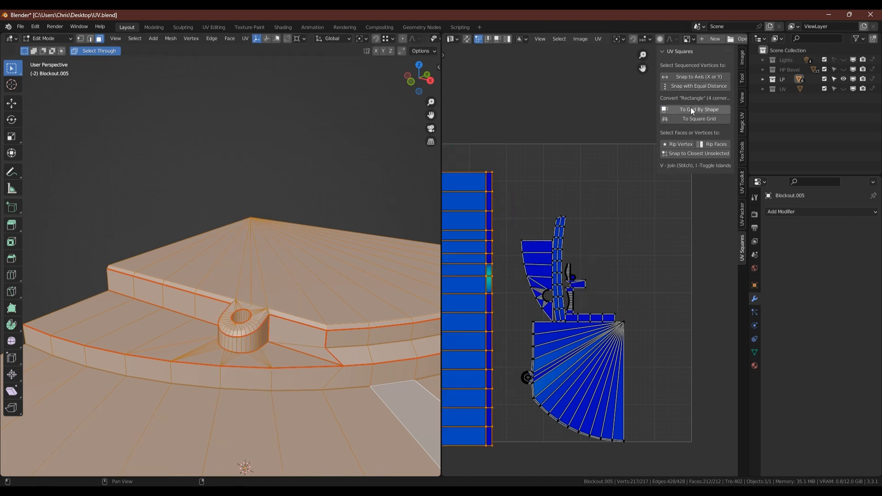
pyautogui.moveTo(494, 277); pyautogui.dragTo(524, 245, button='middle')
pyautogui.click(523, 250)
pyautogui.press('g')
pyautogui.press('y')
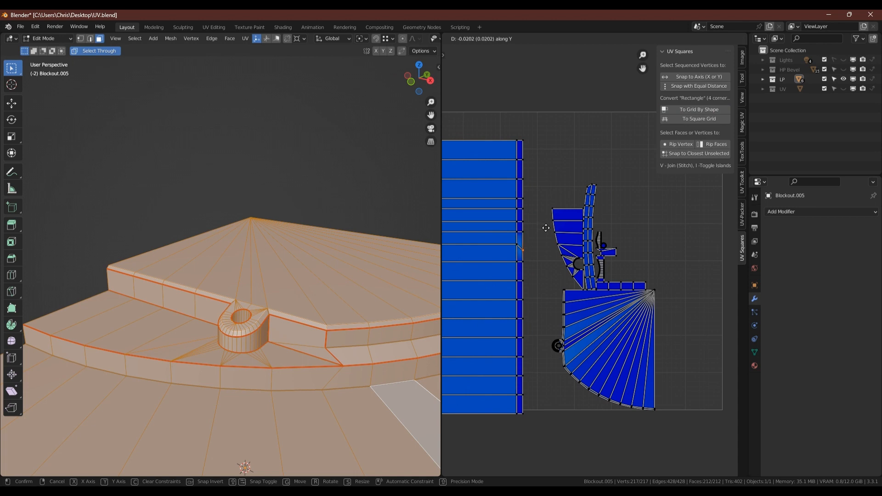
pyautogui.click(547, 227)
# Move the narrow curved strip island clear of the others and straighten it with To Grid By Shape.
pyautogui.click(590, 216)
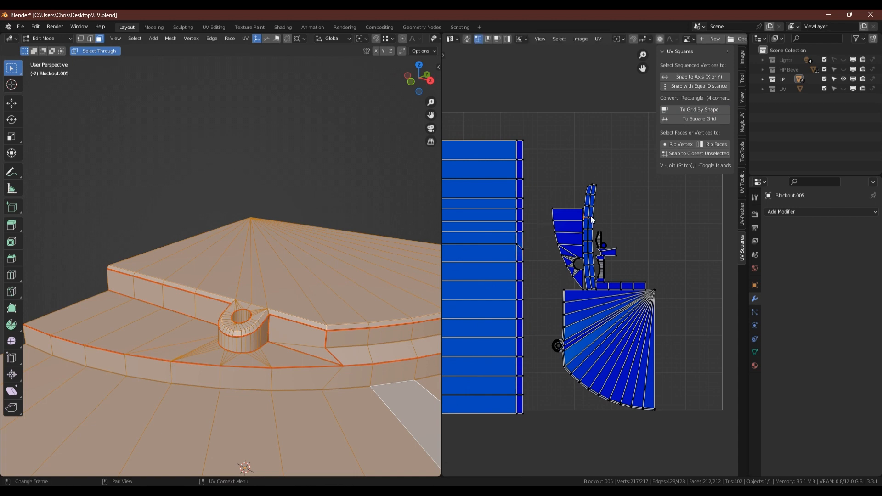
pyautogui.press('l')
pyautogui.press('g')
pyautogui.click(670, 211)
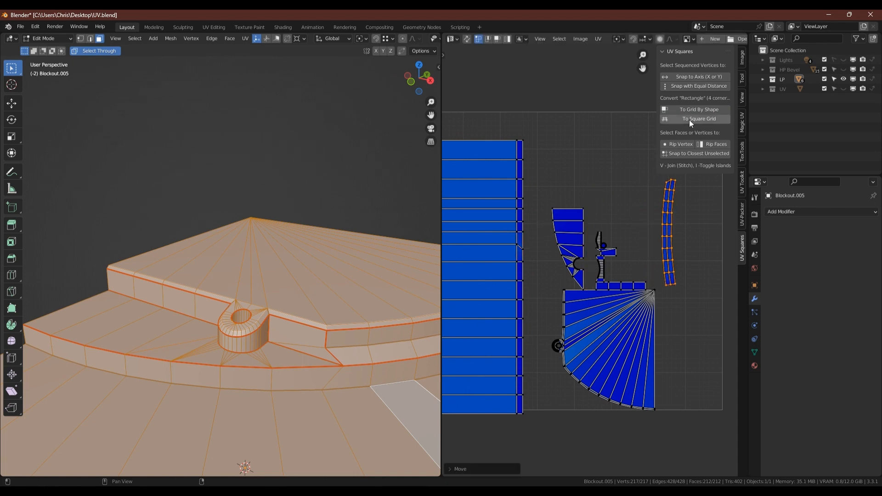
pyautogui.click(692, 110)
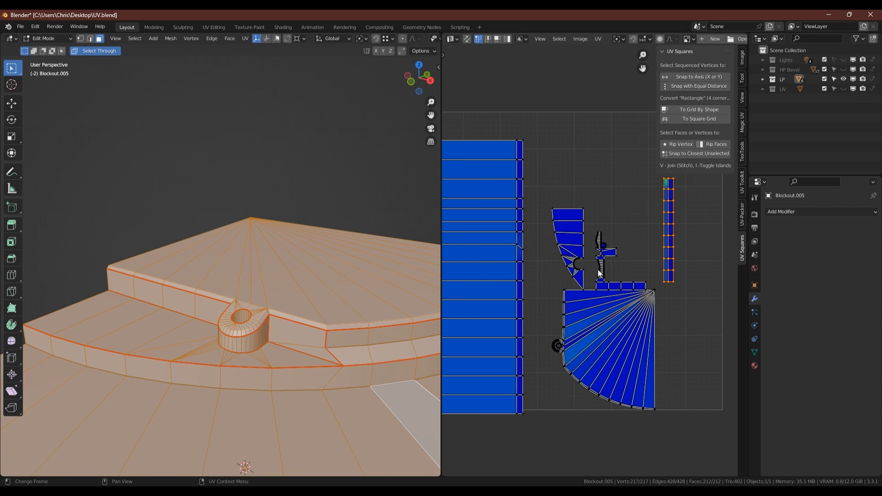
# In Object Mode, mirror the quarter disc with a Mirror modifier on X and Y, bisecting both axes and flipping Y, and apply it.
pyautogui.scroll(-3, 243, 213)
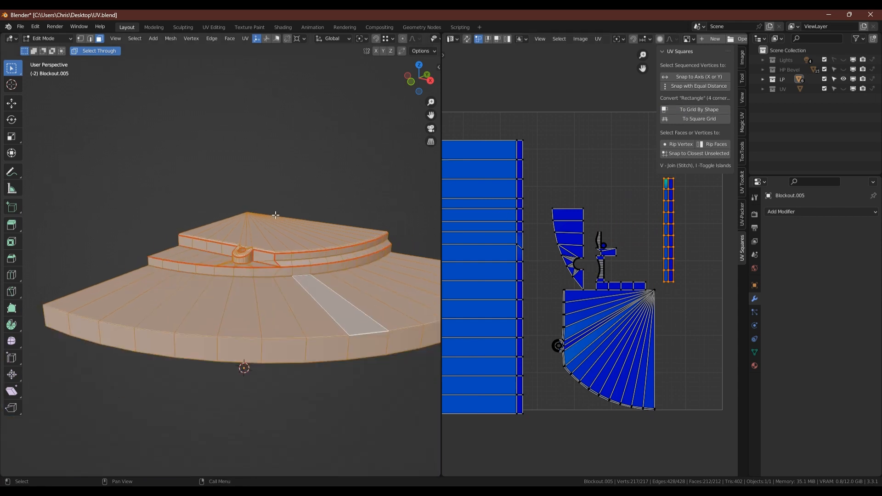
pyautogui.press('Tab')
pyautogui.hotkey('alt', 'x')
pyautogui.click(818, 251)
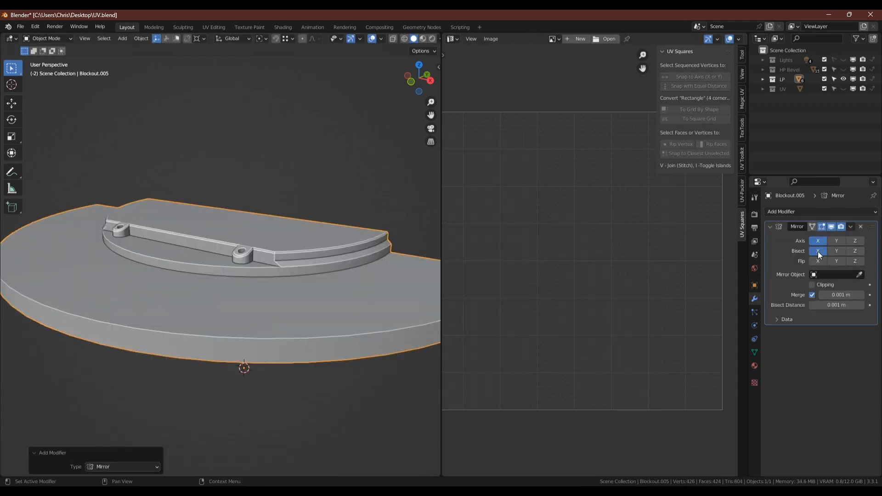
pyautogui.click(818, 261)
pyautogui.click(838, 251)
pyautogui.click(837, 251)
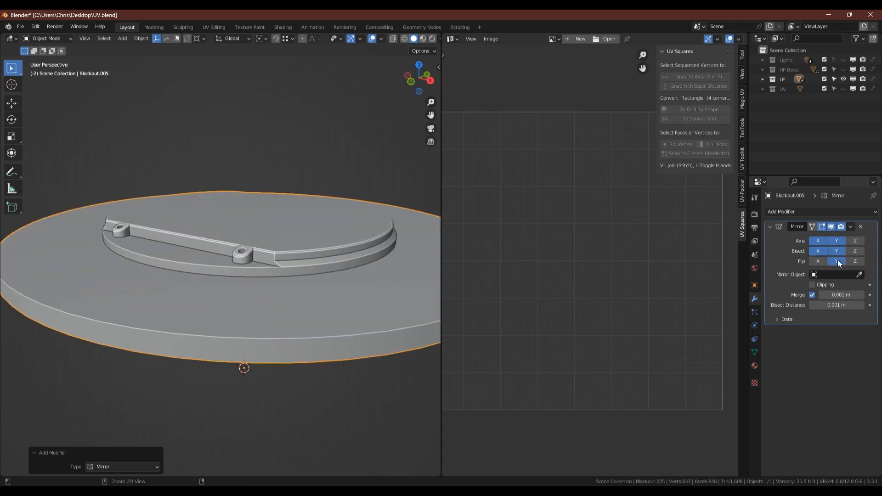
pyautogui.hotkey('ctrl', 'a')
# Enter Edit Mode on the full disc, switch to the top view and turn on UV sync selection.
pyautogui.press('Tab')
pyautogui.click(419, 65)
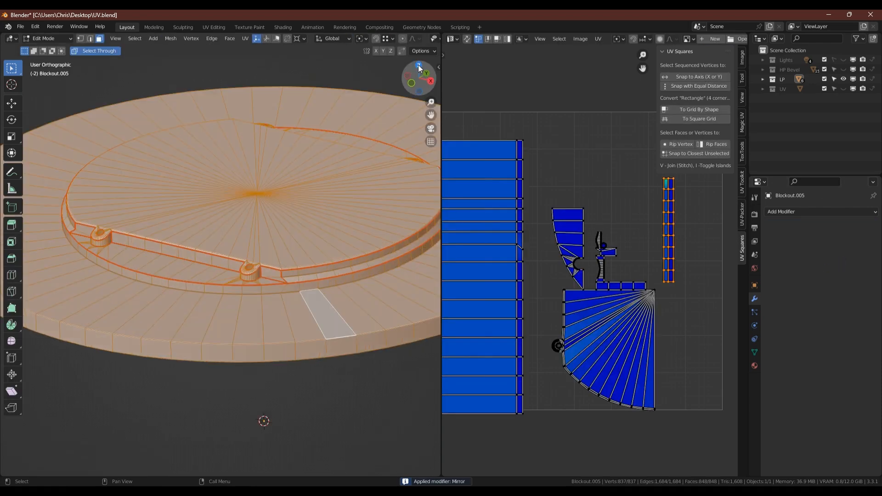
pyautogui.scroll(-1, 243, 268)
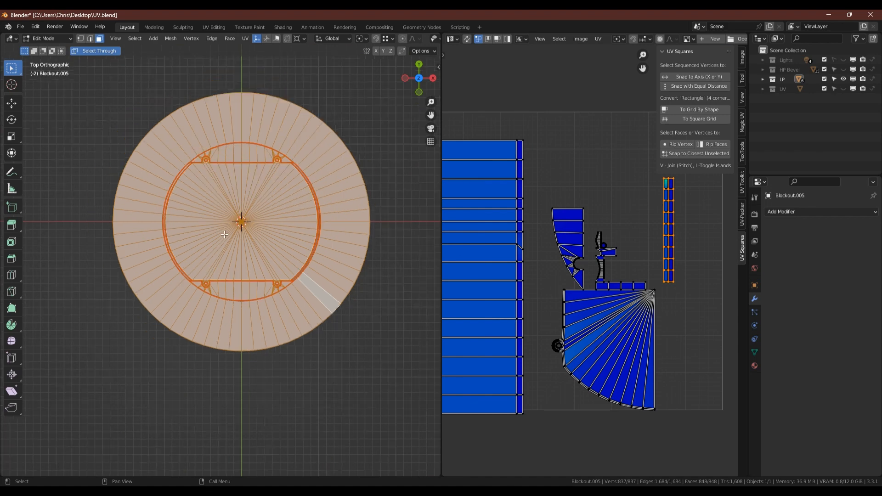
pyautogui.keyDown('shift'); pyautogui.moveTo(224, 289); pyautogui.dragTo(228, 337, button='middle'); pyautogui.keyUp('shift')
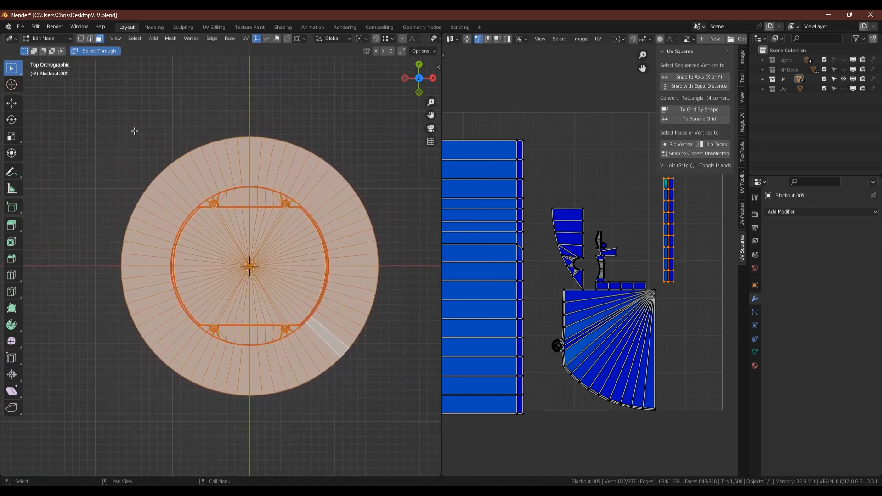
pyautogui.moveTo(102, 124)
pyautogui.mouseDown()
pyautogui.moveTo(448, 239)
pyautogui.moveTo(445, 265)
pyautogui.mouseUp()
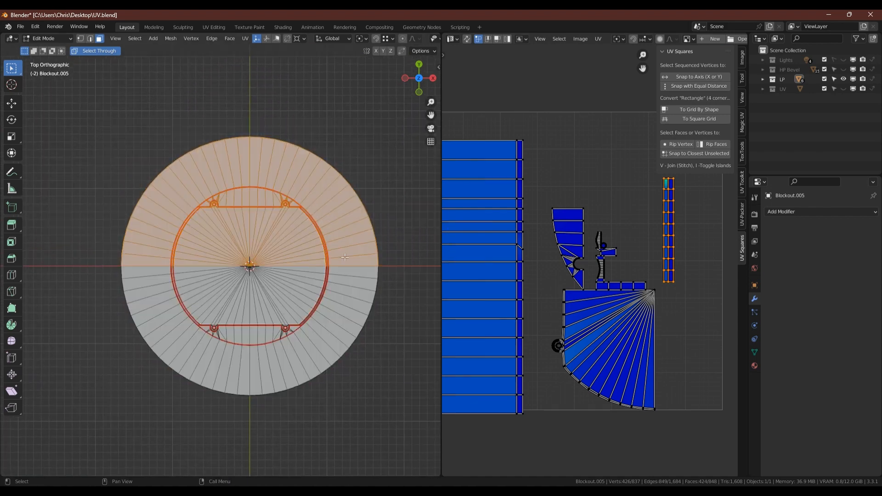
pyautogui.scroll(-3, 648, 288)
pyautogui.click(385, 272)
pyautogui.press('`')
pyautogui.scroll(-2, 566, 274)
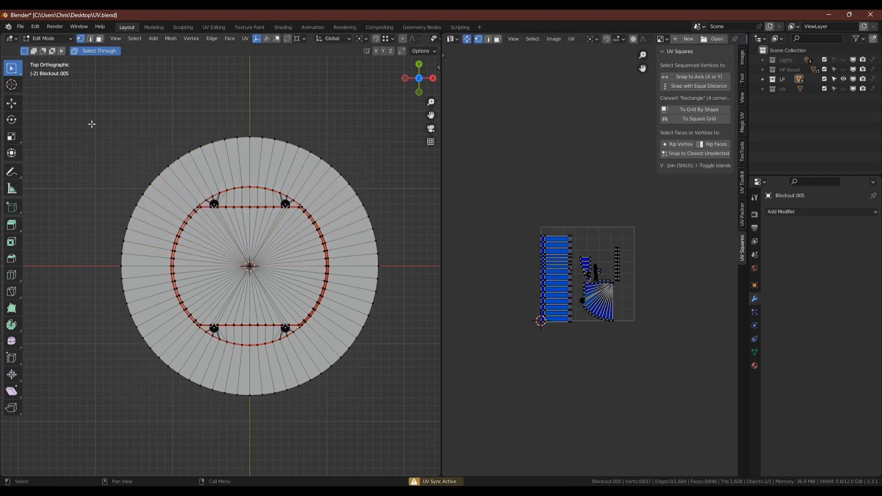
# Try to box-select the disc's positive Y half in vertex select mode.
pyautogui.moveTo(92, 124); pyautogui.dragTo(467, 265)
pyautogui.moveTo(116, 139); pyautogui.dragTo(405, 267)
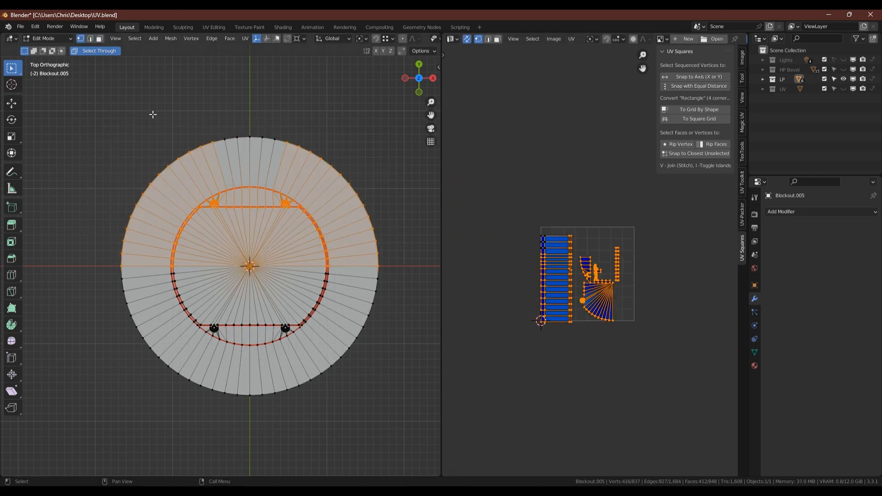
pyautogui.moveTo(77, 122); pyautogui.dragTo(407, 265)
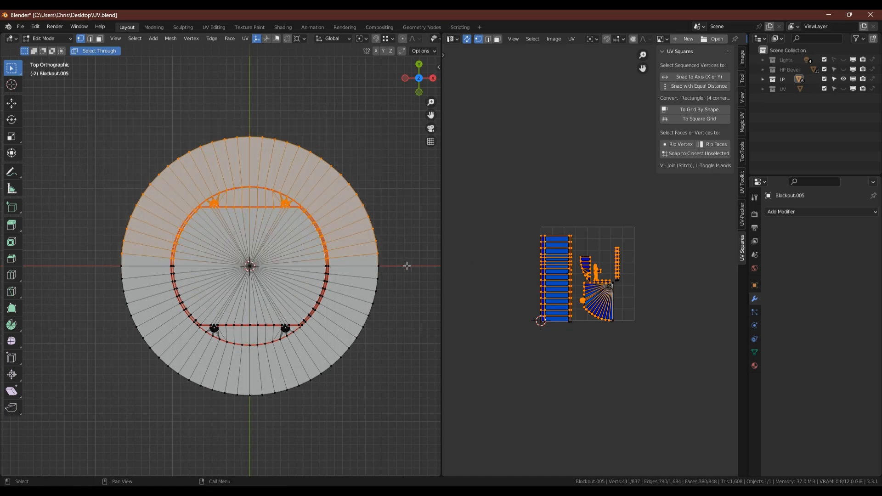
pyautogui.moveTo(110, 152); pyautogui.dragTo(368, 262)
# Switch to face select mode and select all faces of the disc's positive Y half.
pyautogui.press('3')
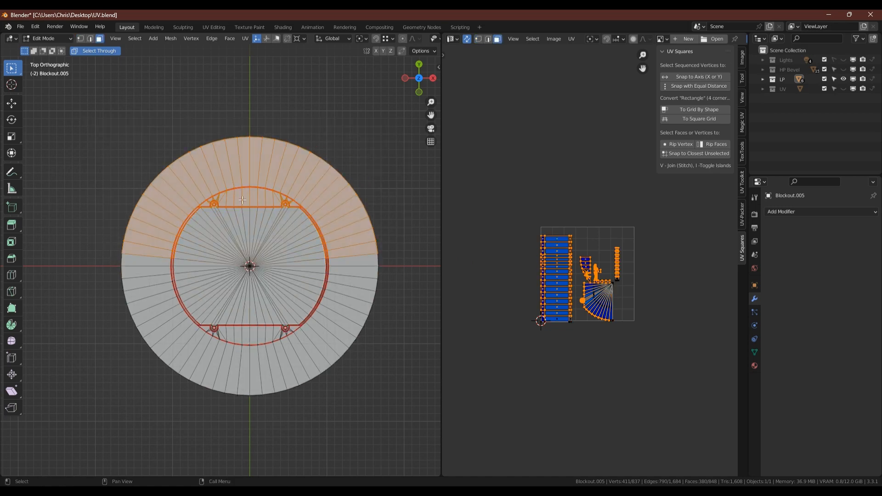
pyautogui.moveTo(132, 172); pyautogui.dragTo(403, 267)
pyautogui.moveTo(73, 211); pyautogui.dragTo(158, 265)
pyautogui.click(592, 289)
pyautogui.press('l')
pyautogui.press('g')
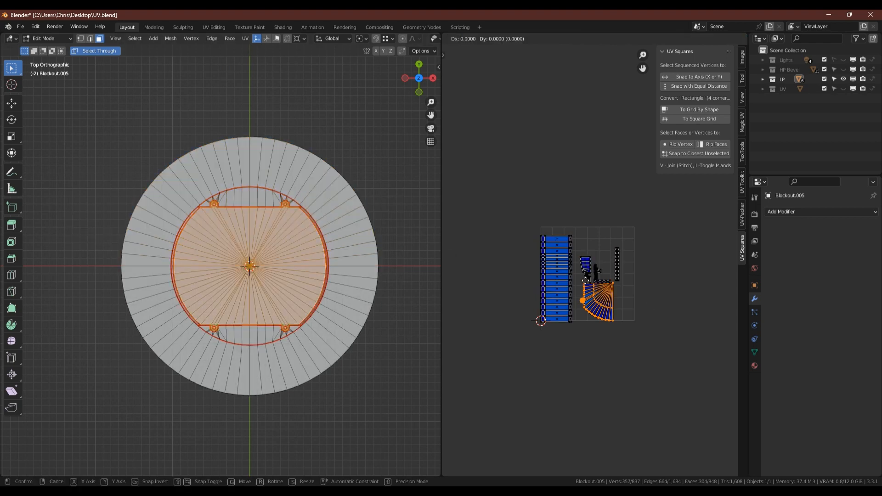
pyautogui.press('Escape')
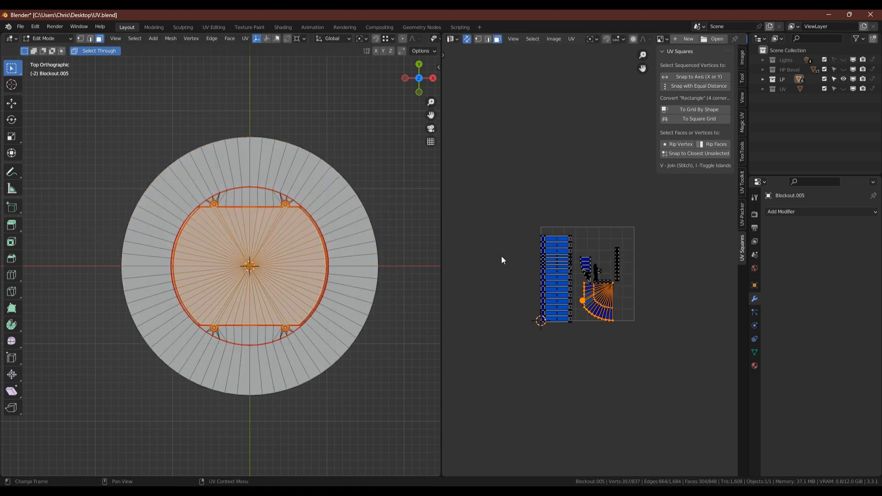
pyautogui.hotkey('ctrl', 'z')
pyautogui.hotkey('ctrl', 'z')
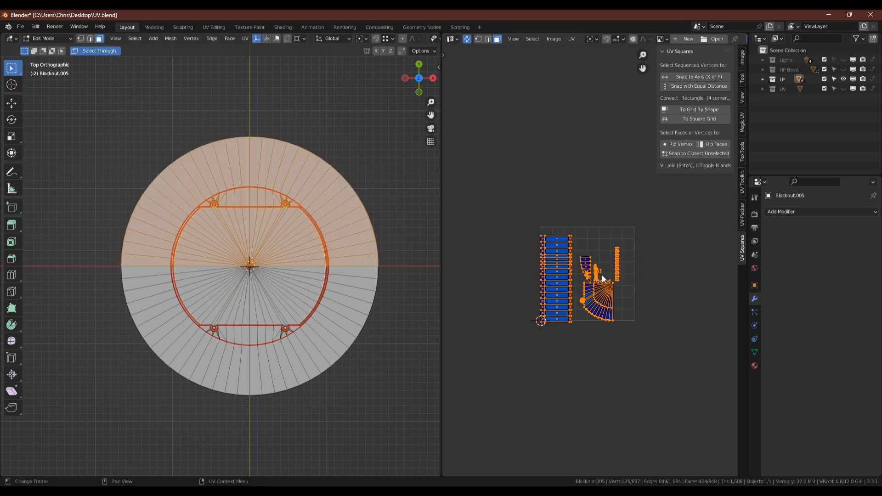
# Move the positive Y half's UV islands up, clear of the original UV tile.
pyautogui.press('g')
pyautogui.click(604, 171)
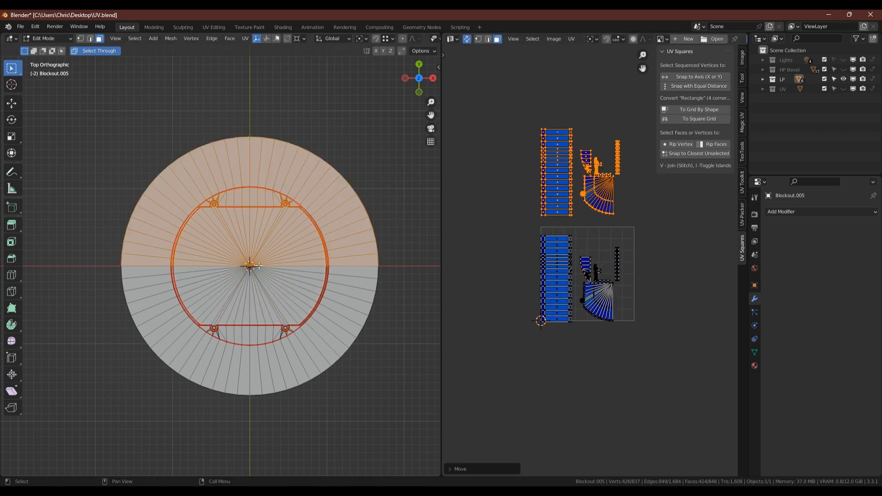
# Select all faces of the disc's negative X half and move their UV islands to the right, clear of the original UV tile.
pyautogui.moveTo(77, 111); pyautogui.dragTo(249, 413)
pyautogui.press('g')
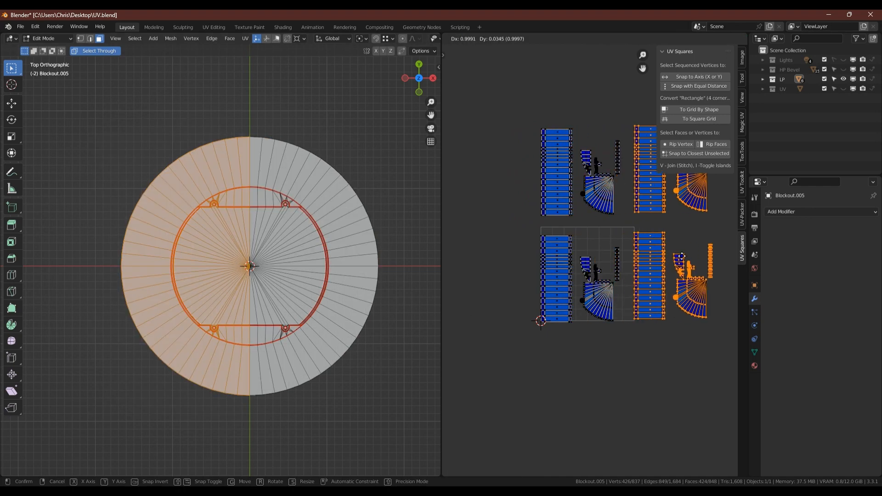
pyautogui.click(696, 261)
pyautogui.moveTo(623, 326); pyautogui.dragTo(596, 346, button='middle')
# Enlarge the UV editor and select all flipped UV islands with the TexTools Flipped selection.
pyautogui.moveTo(445, 270); pyautogui.dragTo(263, 269)
pyautogui.moveTo(544, 273); pyautogui.dragTo(453, 293, button='middle')
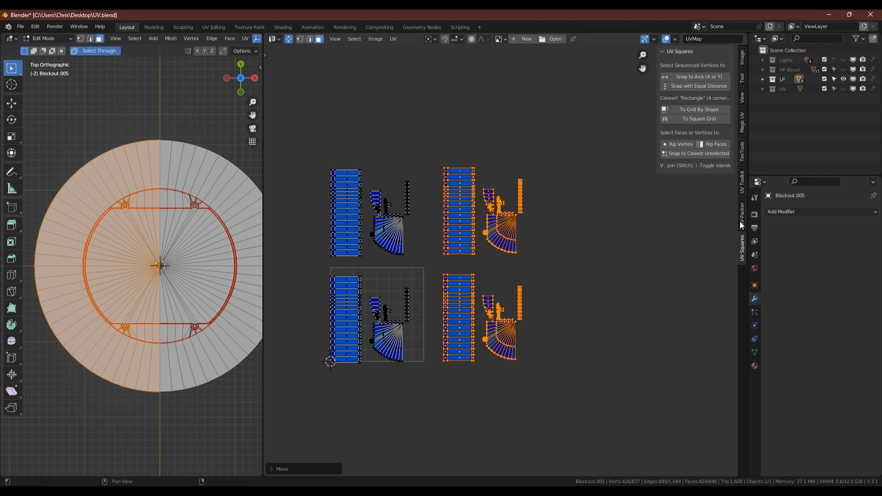
pyautogui.click(742, 152)
pyautogui.click(671, 166)
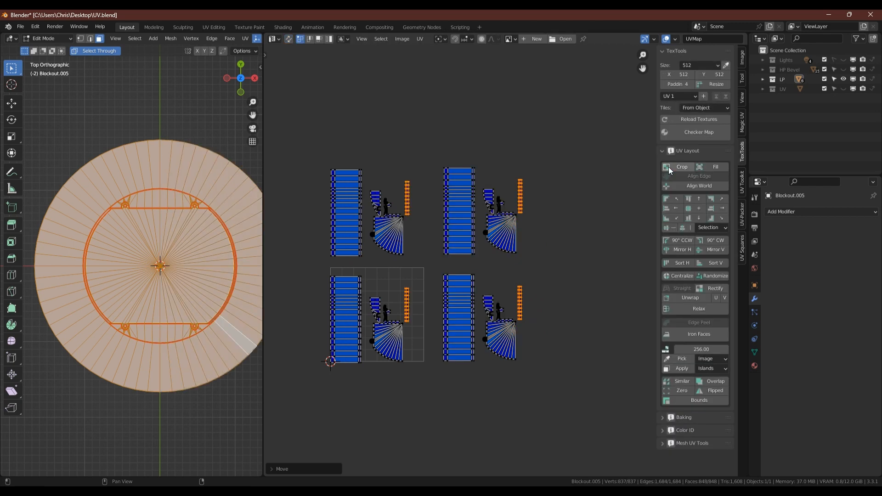
pyautogui.click(716, 391)
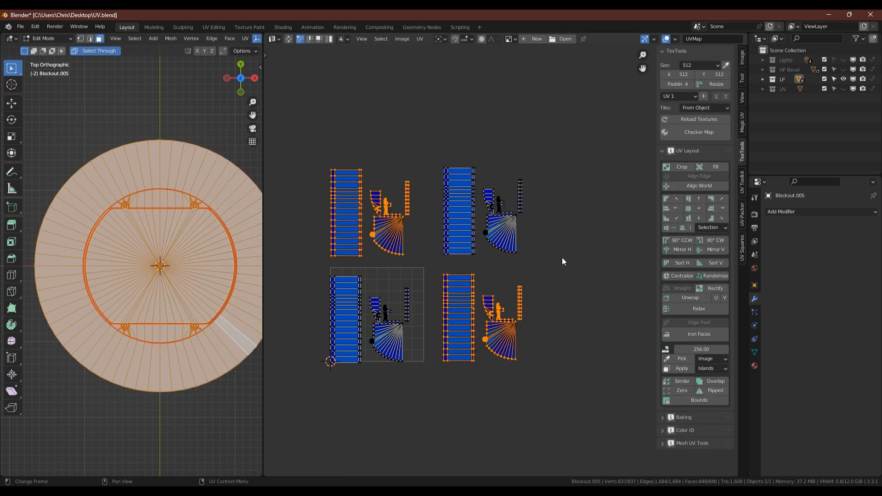
# Mirror the flipped UV islands by scaling them -1 along X, move them right, clear of the others, and deselect everything.
pyautogui.press('s')
pyautogui.press('x')
pyautogui.press('-')
pyautogui.press('1')
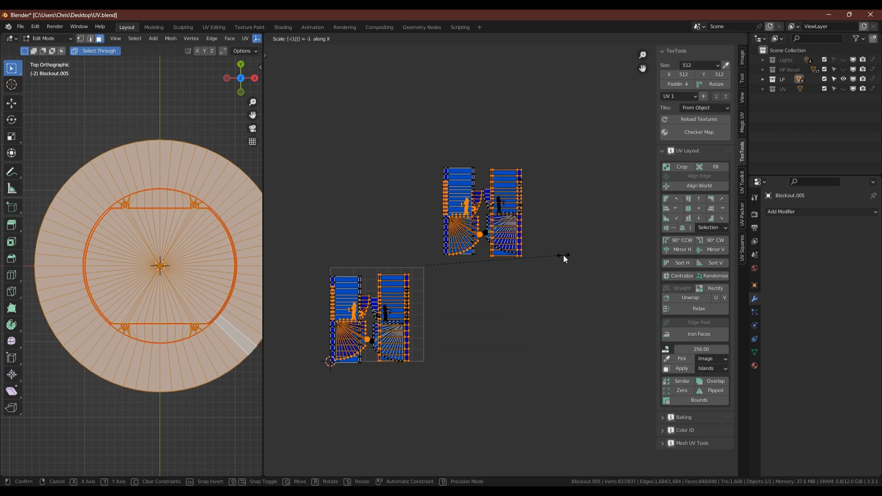
pyautogui.press('Return')
pyautogui.press('g')
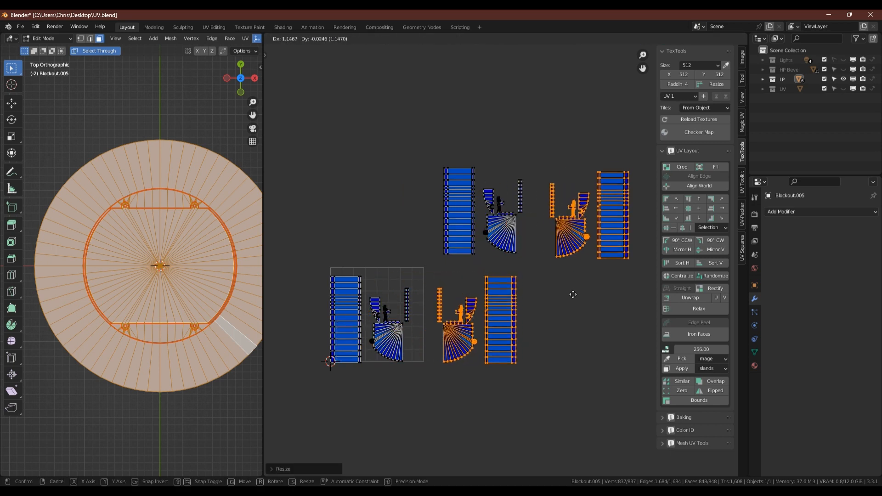
pyautogui.click(573, 295)
pyautogui.hotkey('alt', 'a')
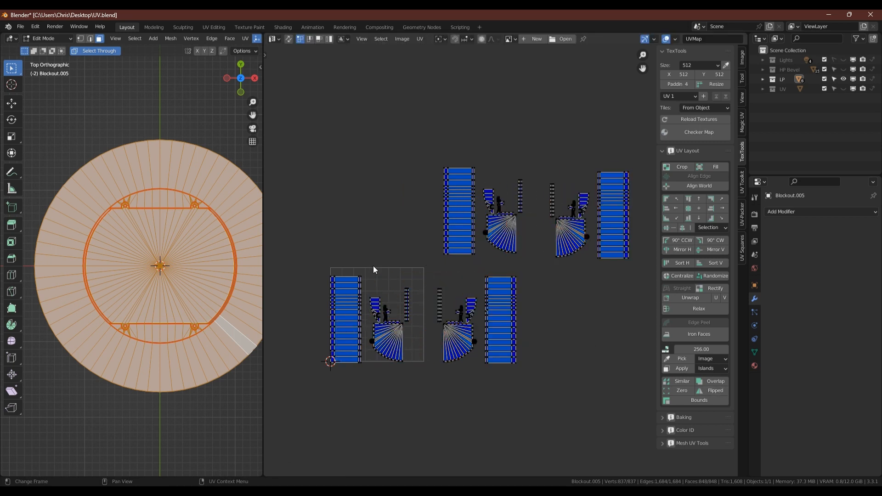
# Turn off UV sync, select the top edge of the rim strip in the original tile, and stitch the adjoining quarter strip onto it.
pyautogui.scroll(3, 347, 290)
pyautogui.press('`')
pyautogui.press('`')
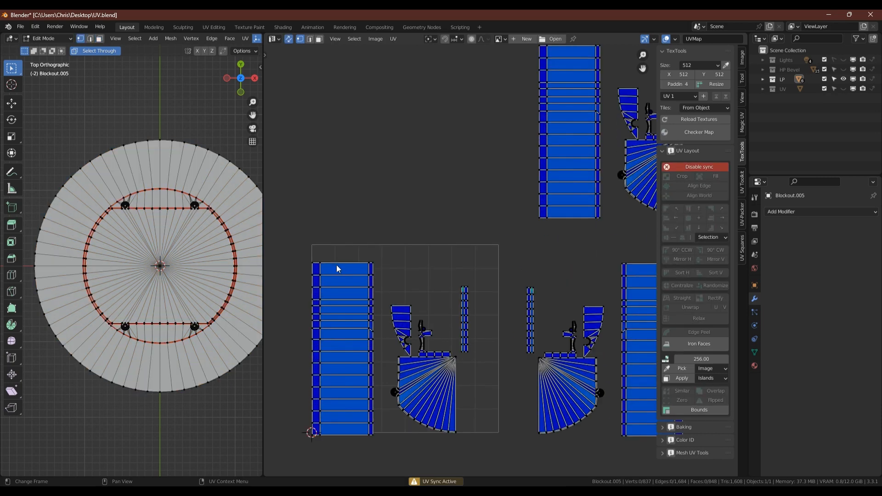
pyautogui.press('2')
pyautogui.click(317, 262)
pyautogui.keyDown('ctrl'); pyautogui.click(371, 263); pyautogui.keyUp('ctrl')
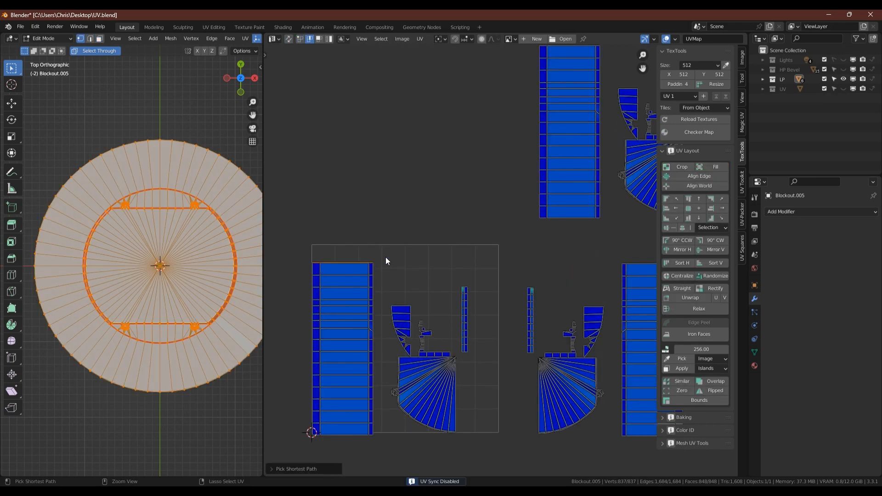
pyautogui.hotkey('alt', 'v')
pyautogui.press('i')
pyautogui.click(407, 231)
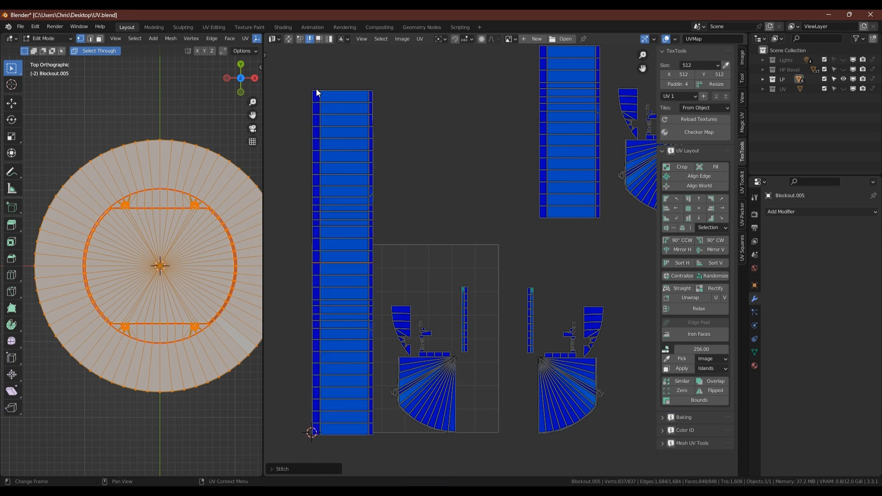
# Stitch the third quarter strip onto the top edge of the joined two-quarter strip.
pyautogui.click(317, 90)
pyautogui.keyDown('ctrl'); pyautogui.click(370, 90); pyautogui.keyUp('ctrl')
pyautogui.hotkey('alt', 'v')
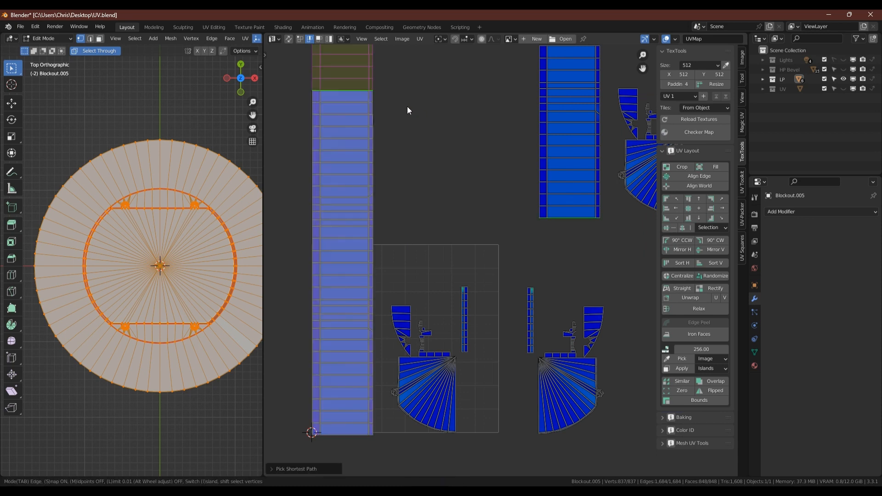
pyautogui.click(409, 108)
# Select the top edge of the three-quarter strip and stitch the last quarter strip onto it.
pyautogui.scroll(-2, 405, 113)
pyautogui.moveTo(401, 116); pyautogui.dragTo(366, 227, button='middle')
pyautogui.scroll(5, 331, 114)
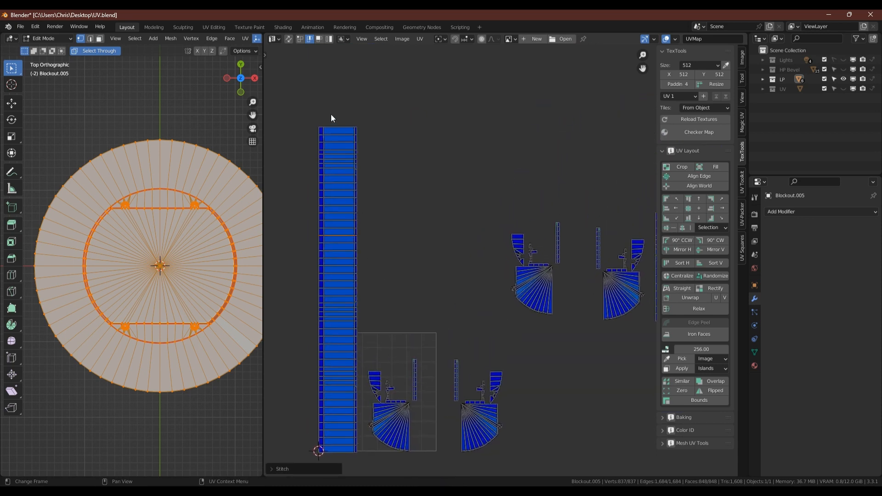
pyautogui.click(328, 121)
pyautogui.keyDown('ctrl'); pyautogui.click(472, 123); pyautogui.keyUp('ctrl')
pyautogui.hotkey('alt', 'v')
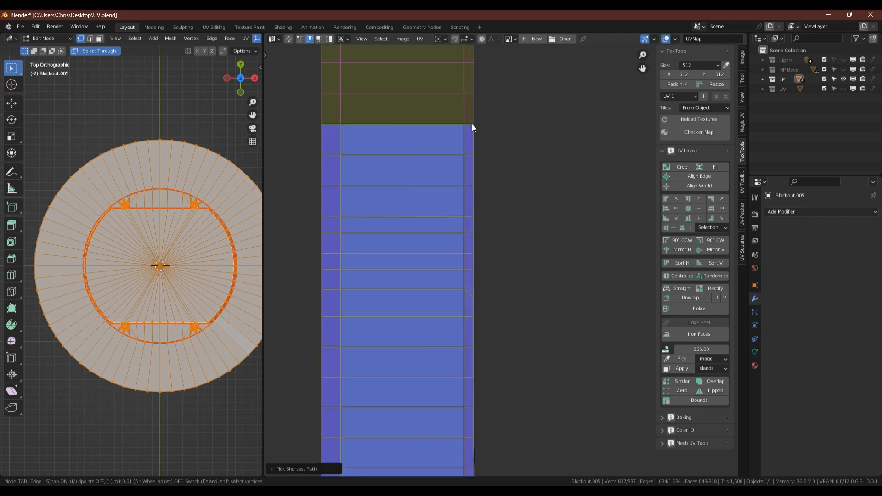
pyautogui.click(465, 130)
pyautogui.scroll(-8, 459, 136)
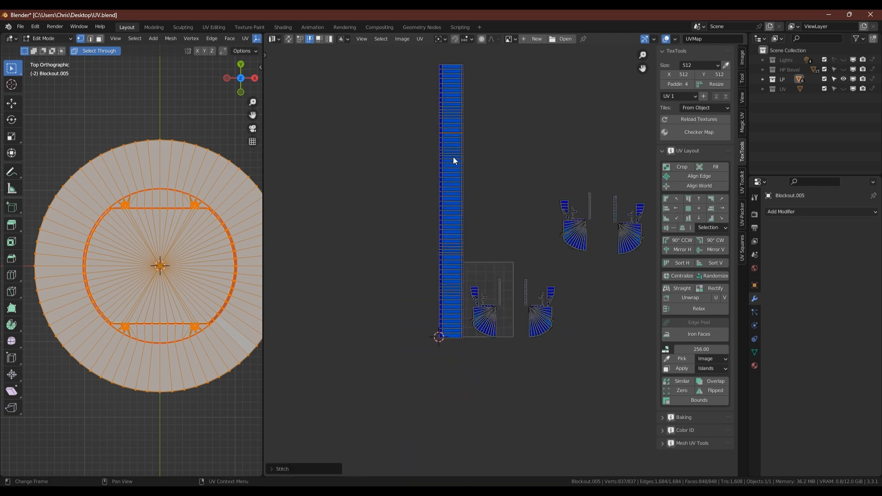
# Inspect the full stitched strip, turn on UV sync and select its bottom edge to locate the strip's end on the mesh.
pyautogui.scroll(3, 453, 159)
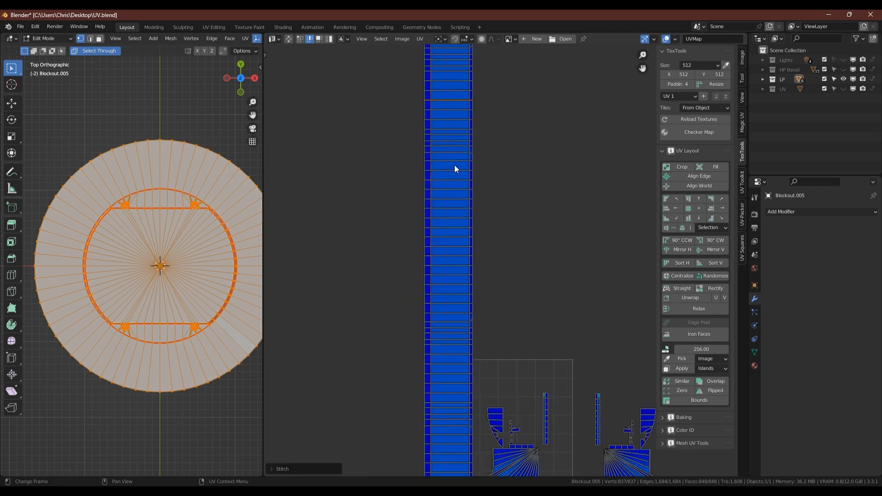
pyautogui.scroll(-2, 455, 166)
pyautogui.scroll(4, 455, 164)
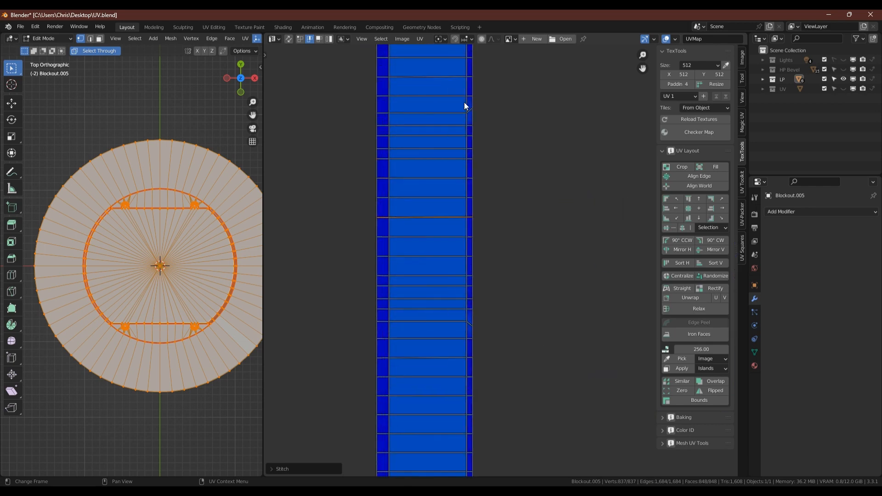
pyautogui.scroll(-5, 465, 104)
pyautogui.moveTo(518, 353); pyautogui.dragTo(437, 237, button='middle')
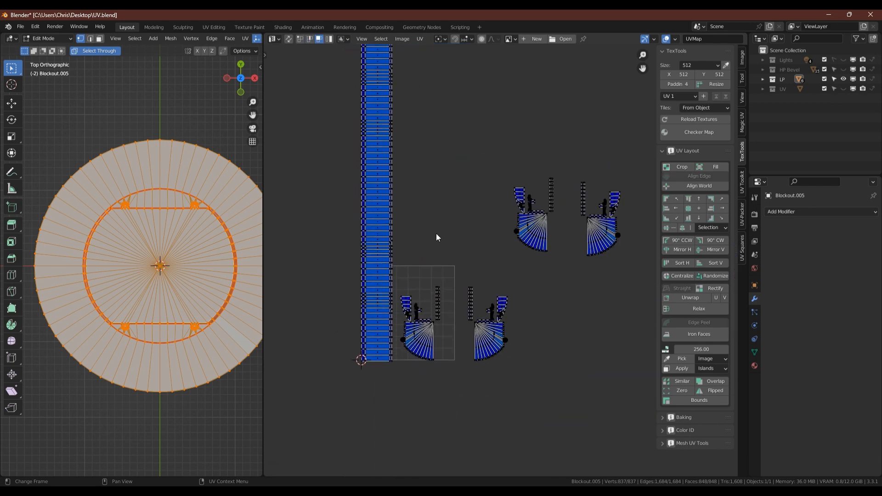
pyautogui.press('2')
pyautogui.scroll(4, 375, 375)
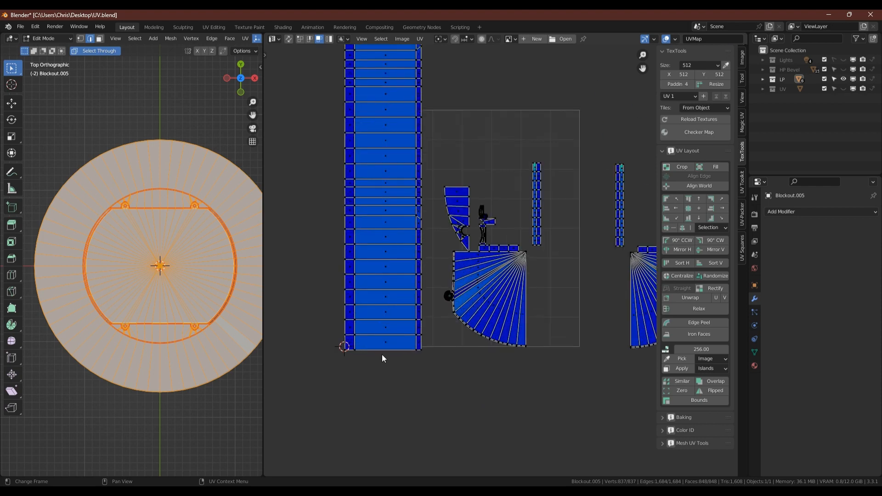
pyautogui.press('Tab')
pyautogui.press('Tab')
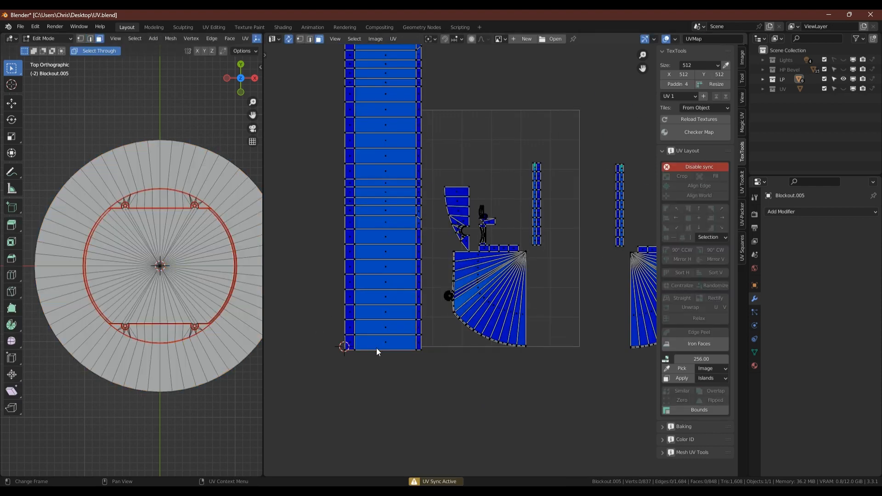
pyautogui.keyDown('ctrl'); pyautogui.click(355, 352); pyautogui.keyUp('ctrl')
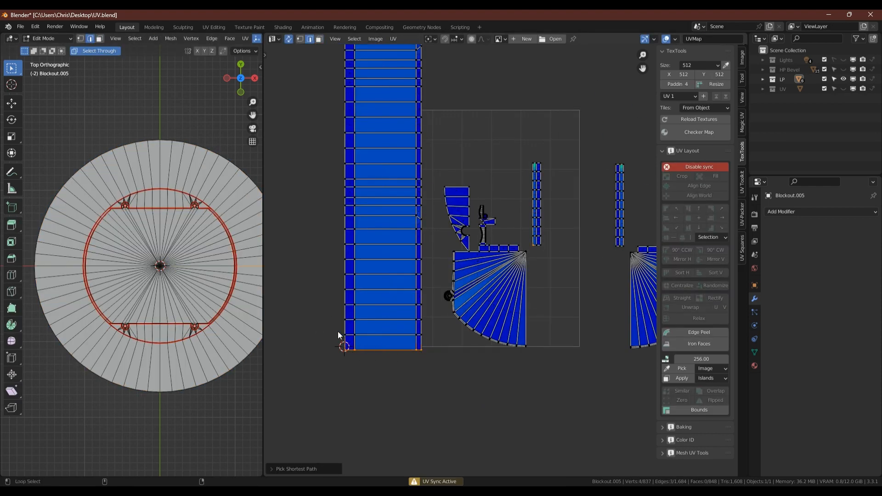
# Mark a seam on the disc along one radial edge plus the adjoining inner wall and outer rim edges.
pyautogui.moveTo(141, 306); pyautogui.dragTo(54, 317, button='middle')
pyautogui.keyDown('shift'); pyautogui.moveTo(159, 229); pyautogui.dragTo(103, 269, button='middle'); pyautogui.keyUp('shift')
pyautogui.scroll(3, 103, 269)
pyautogui.moveTo(175, 257); pyautogui.dragTo(78, 282, button='middle')
pyautogui.scroll(-2, 132, 266)
pyautogui.click(143, 329)
pyautogui.scroll(4, 137, 330)
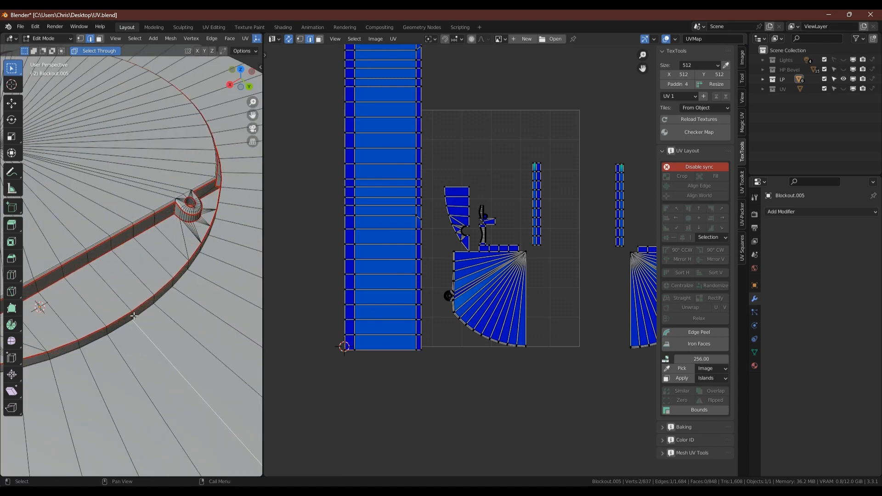
pyautogui.keyDown('shift'); pyautogui.moveTo(136, 330); pyautogui.dragTo(89, 220, button='middle'); pyautogui.keyUp('shift')
pyautogui.keyDown('shift'); pyautogui.click(79, 178); pyautogui.keyUp('shift')
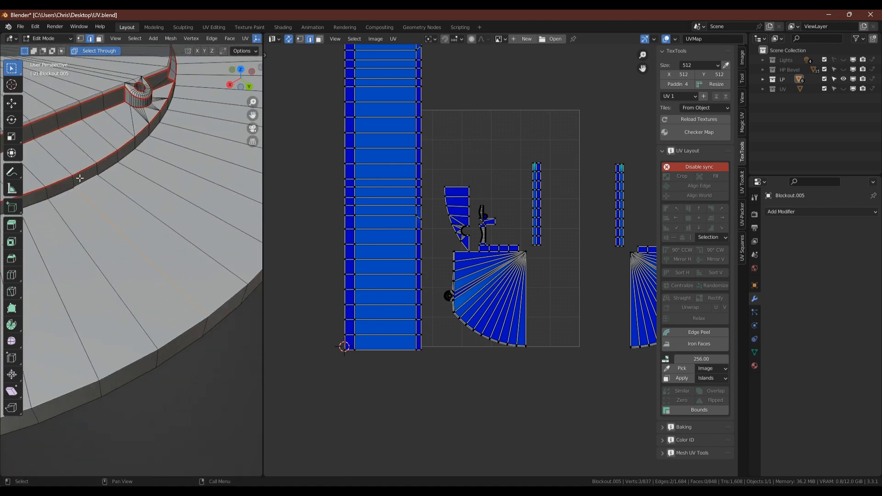
pyautogui.keyDown('ctrl'); pyautogui.click(204, 324); pyautogui.keyUp('ctrl')
pyautogui.rightClick(186, 314)
pyautogui.click(185, 313)
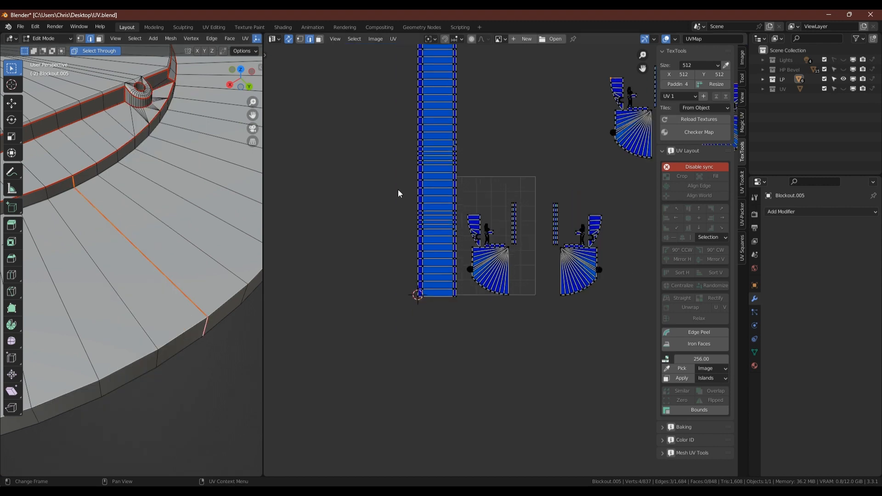
# Select all strip faces below the new seam and move them left and down, away from the upper part of the strip.
pyautogui.moveTo(398, 189); pyautogui.dragTo(423, 331, button='middle')
pyautogui.press('3')
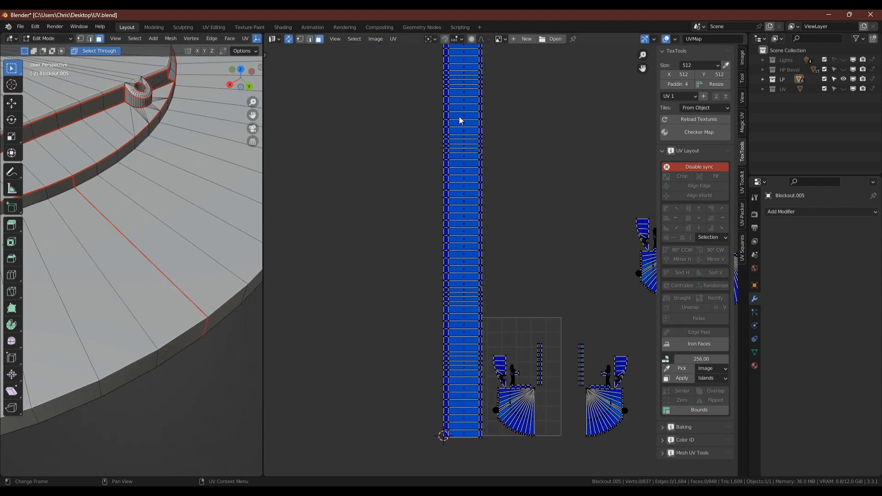
pyautogui.moveTo(437, 114); pyautogui.dragTo(492, 267)
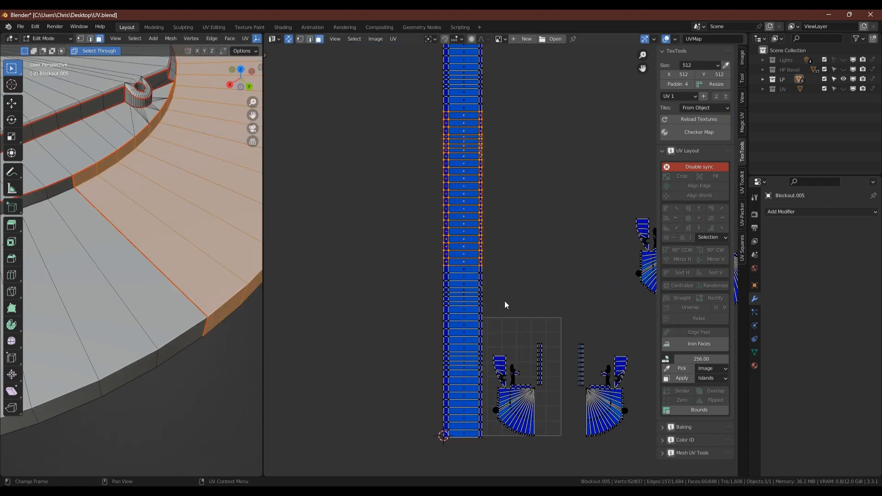
pyautogui.scroll(-2, 364, 296)
pyautogui.scroll(1, 373, 307)
pyautogui.keyDown('shift'); pyautogui.moveTo(349, 227); pyautogui.dragTo(429, 405); pyautogui.keyUp('shift')
pyautogui.press('g')
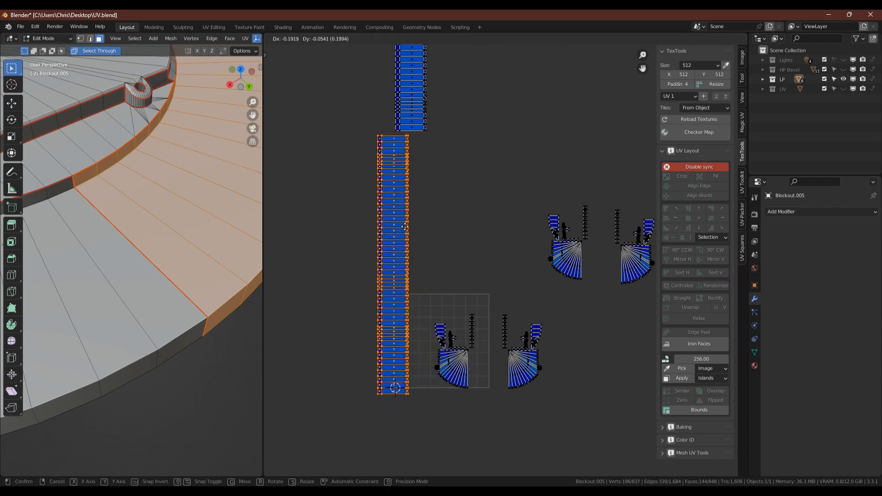
pyautogui.click(384, 211)
# Select the bottom edge of the moved strip, turn off UV sync, and stitch the remaining strip section onto it.
pyautogui.scroll(3, 370, 390)
pyautogui.press('2')
pyautogui.click(351, 357)
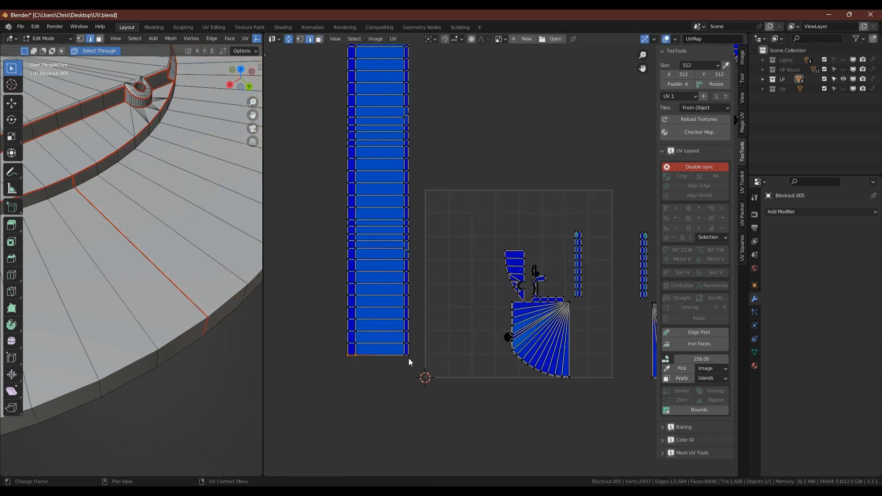
pyautogui.press('q')
pyautogui.scroll(4, 377, 372)
pyautogui.press('v')
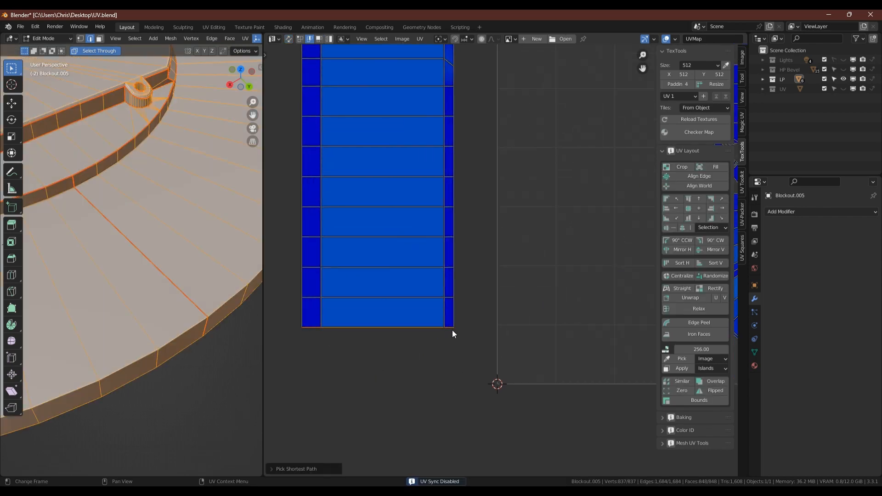
pyautogui.scroll(-8, 450, 333)
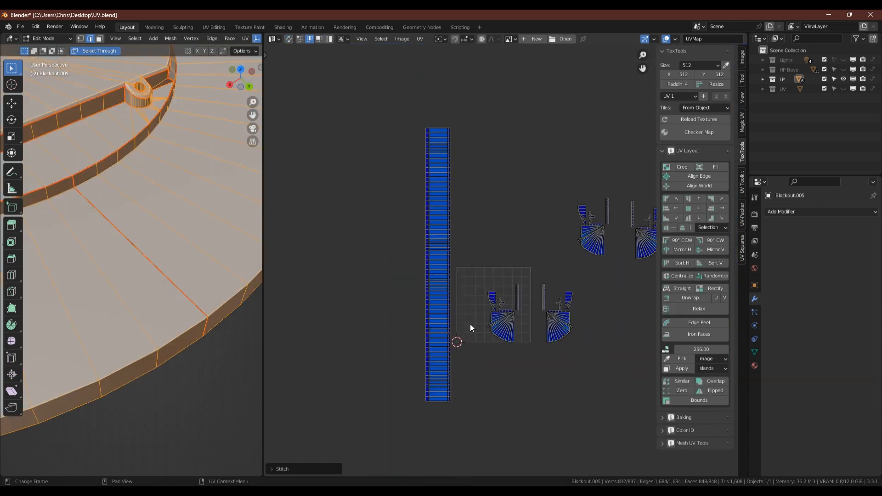
# Select the whole quarter fan island in the original tile and move it down into empty space.
pyautogui.scroll(2, 381, 276)
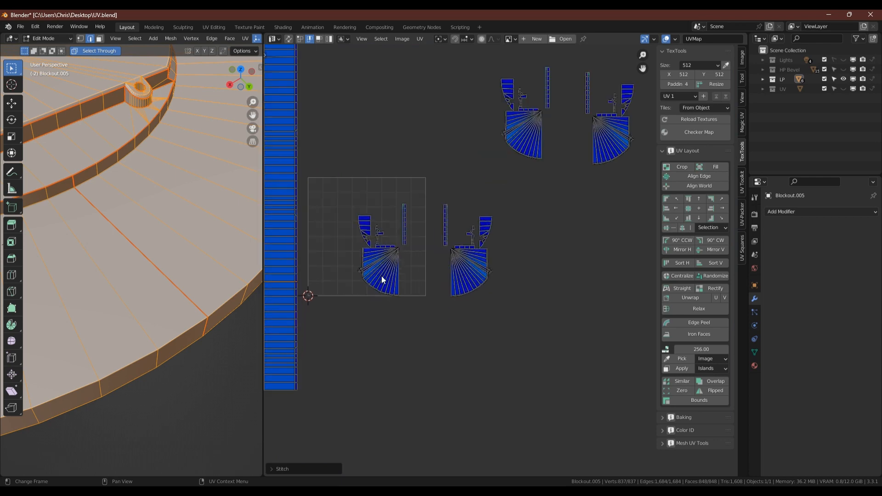
pyautogui.press('3')
pyautogui.click(383, 279)
pyautogui.hotkey('ctrl', 'l')
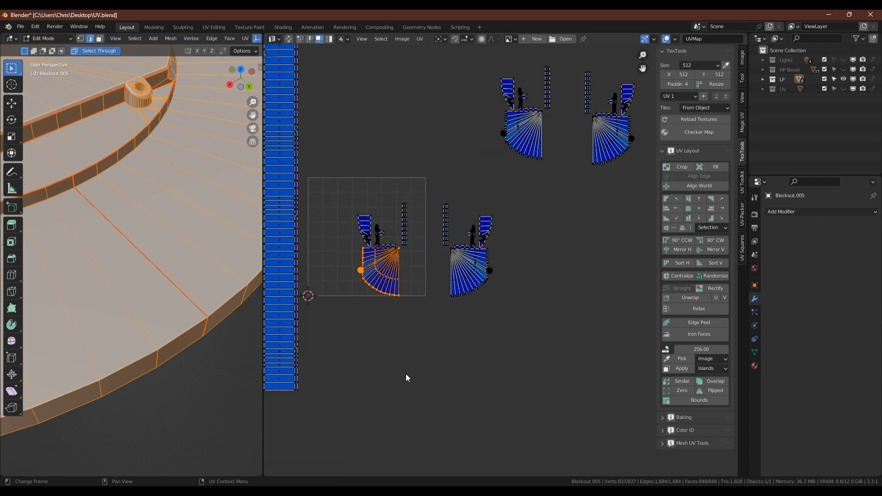
pyautogui.press('g')
pyautogui.click(407, 395)
pyautogui.scroll(4, 407, 395)
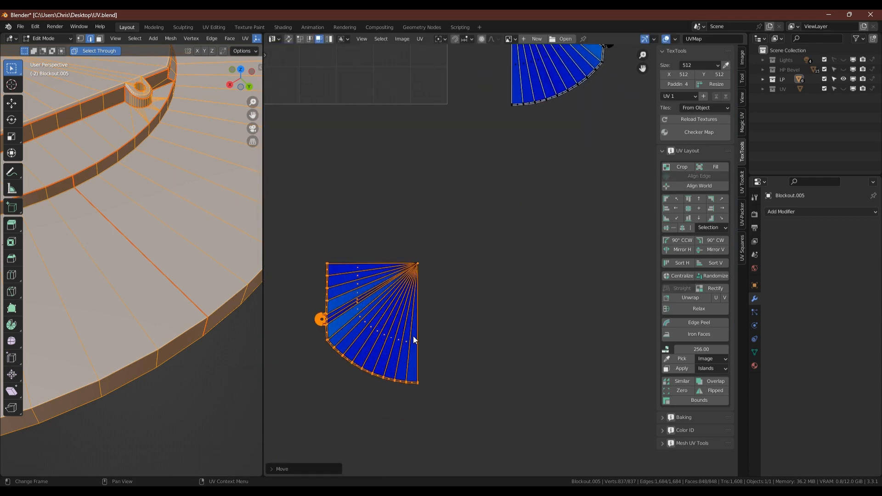
# Select the straight top edge of the moved quarter fan and stitch the neighbouring quarter fan onto it.
pyautogui.scroll(5, 338, 256)
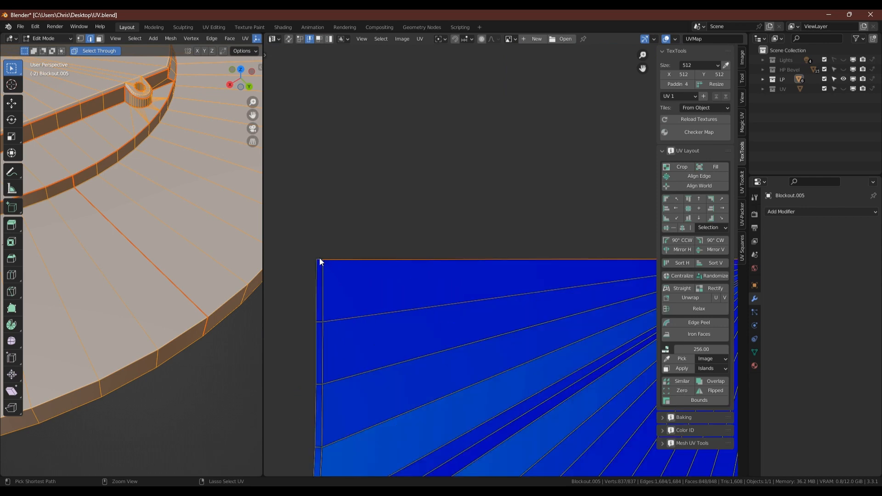
pyautogui.keyDown('ctrl'); pyautogui.click(320, 259); pyautogui.keyUp('ctrl')
pyautogui.hotkey('alt', 'v')
pyautogui.press('Escape')
pyautogui.hotkey('alt', 'v')
pyautogui.click(323, 258)
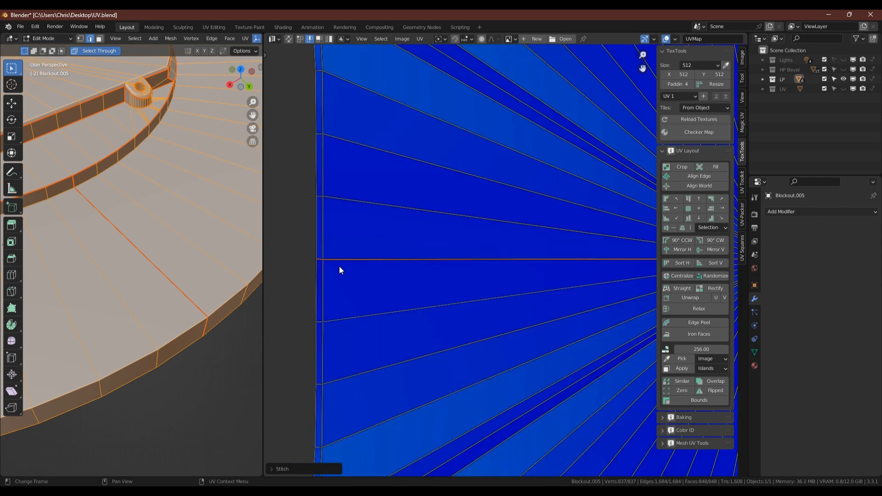
pyautogui.scroll(-10, 440, 290)
pyautogui.scroll(4, 433, 196)
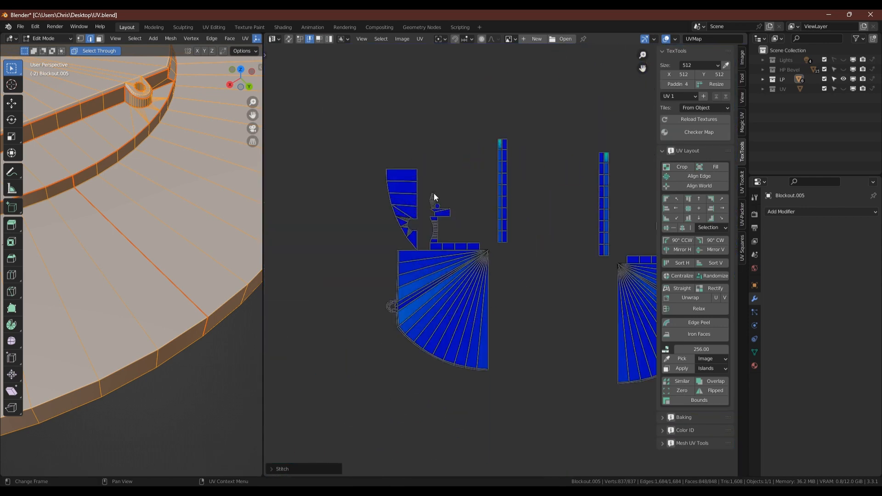
# Select the straight top edge of the quarter fan in the second island group and stitch the adjoining quarter fan onto it.
pyautogui.scroll(6, 432, 249)
pyautogui.click(374, 250)
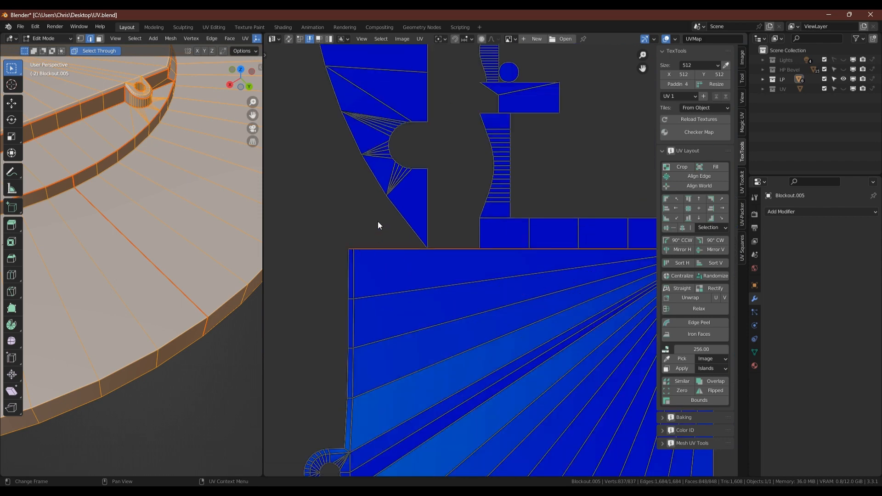
pyautogui.hotkey('alt', 'v')
# Select the full straight vertical edge of the half disc below the original tile and stitch the other half onto it.
pyautogui.scroll(-7, 465, 279)
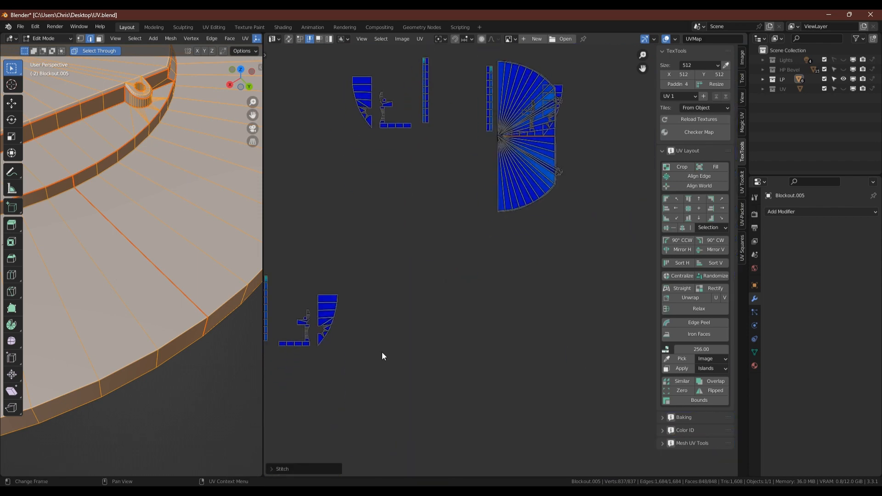
pyautogui.moveTo(335, 337); pyautogui.dragTo(540, 232, button='middle')
pyautogui.moveTo(419, 382); pyautogui.dragTo(376, 254, button='middle')
pyautogui.scroll(3, 377, 255)
pyautogui.scroll(6, 382, 173)
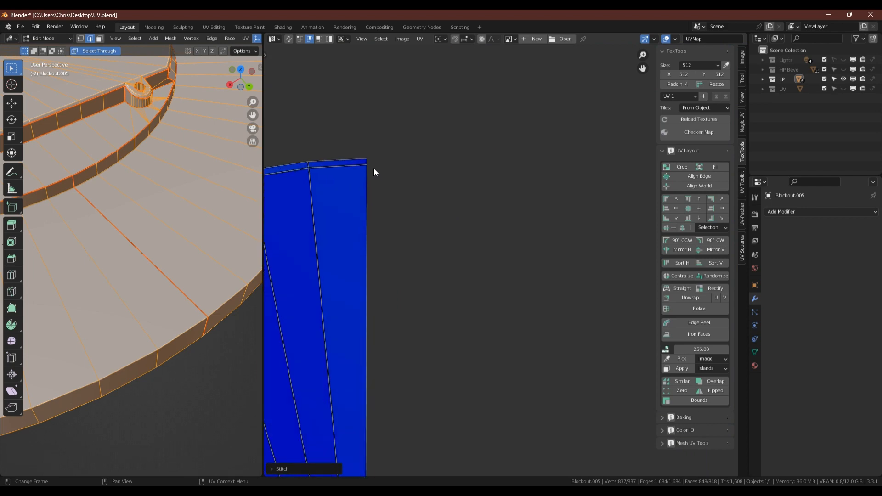
pyautogui.click(369, 163)
pyautogui.scroll(-3, 412, 330)
pyautogui.moveTo(412, 331); pyautogui.dragTo(411, 92, button='middle')
pyautogui.scroll(3, 416, 332)
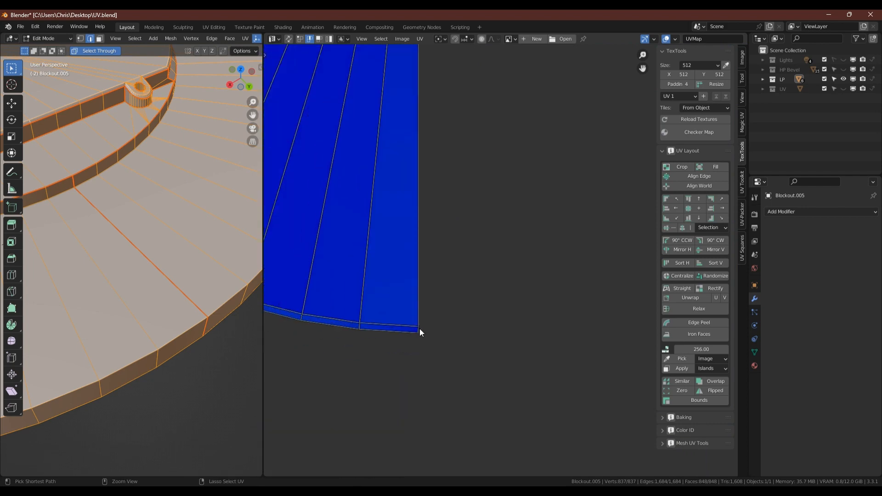
pyautogui.keyDown('ctrl'); pyautogui.click(419, 328); pyautogui.keyUp('ctrl')
pyautogui.hotkey('alt', 'v')
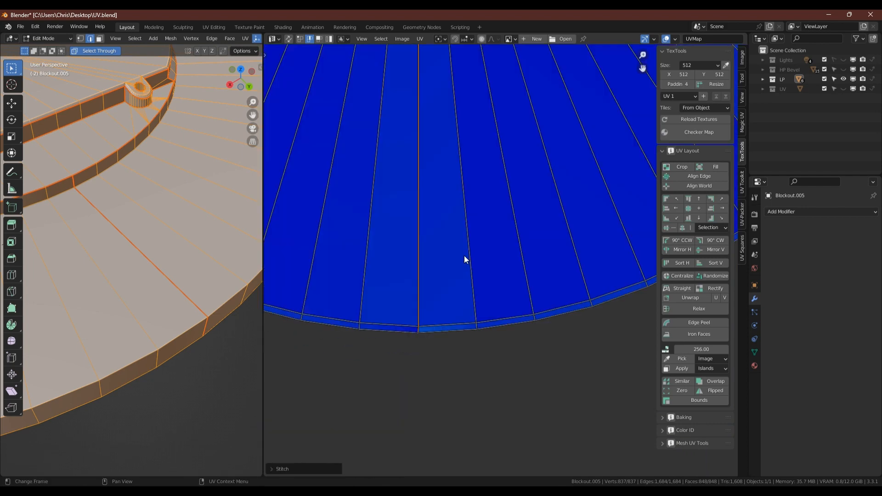
# Stitch the matching halves onto the wide end edges of the crescent islands, one in the original tile and one in the second group.
pyautogui.scroll(-5, 464, 255)
pyautogui.scroll(-2, 456, 377)
pyautogui.moveTo(412, 161); pyautogui.dragTo(441, 320, button='middle')
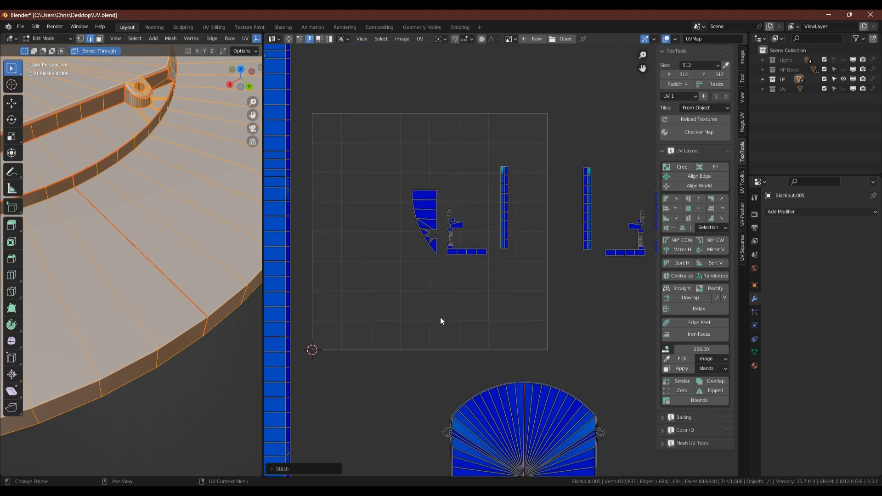
pyautogui.press('v')
pyautogui.click(423, 192)
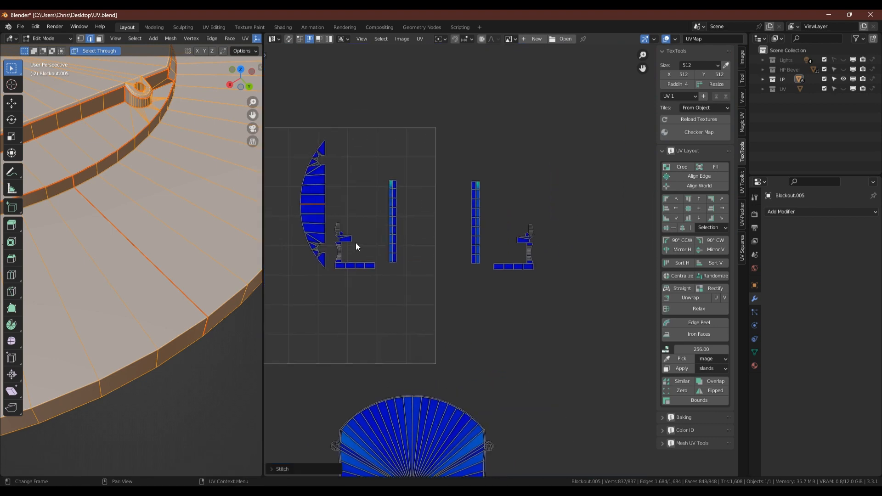
pyautogui.scroll(-4, 477, 414)
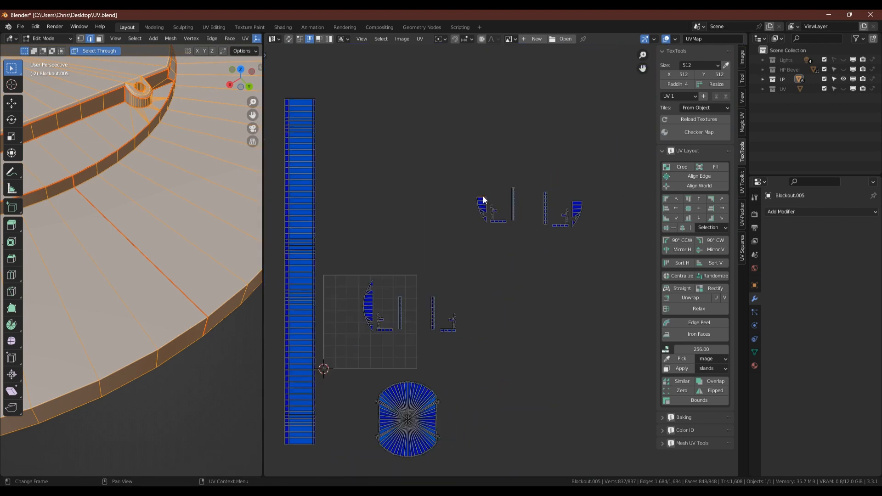
pyautogui.press('v')
pyautogui.click(483, 196)
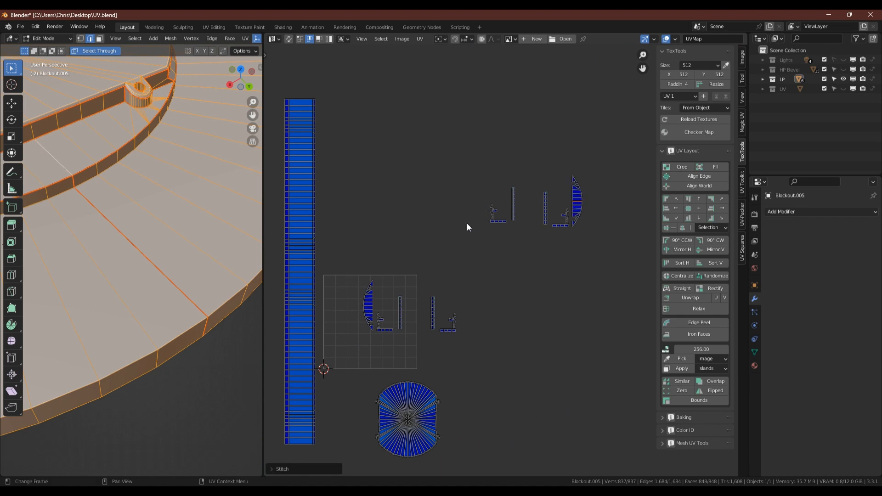
# Select the narrow two-column strip island in the original tile and move it right and slightly up into free space.
pyautogui.scroll(1, 368, 335)
pyautogui.scroll(4, 369, 335)
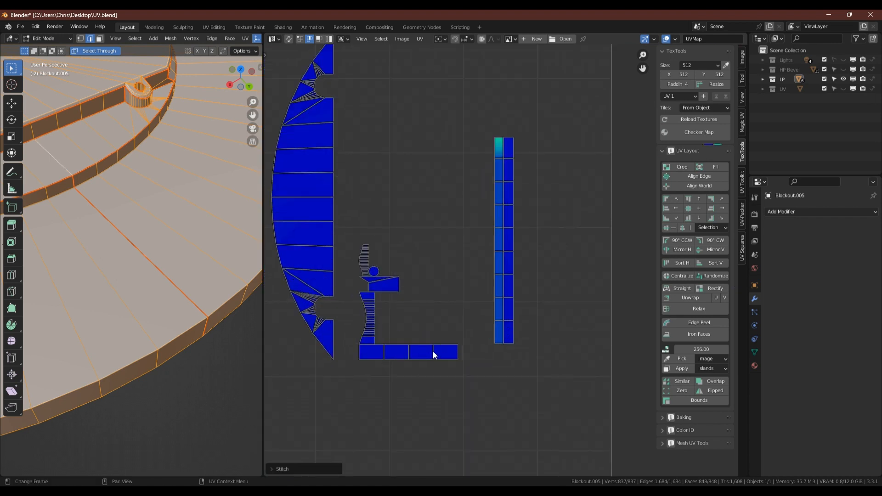
pyautogui.scroll(-3, 472, 290)
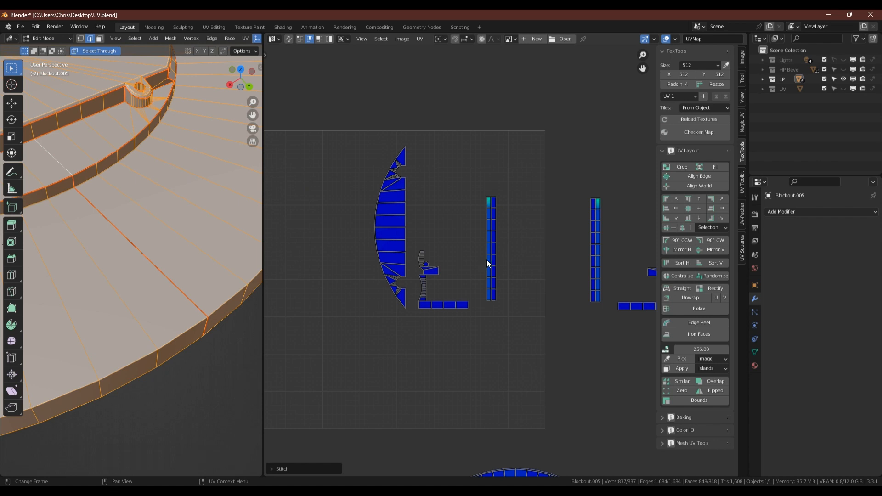
pyautogui.click(496, 253)
pyautogui.press('l')
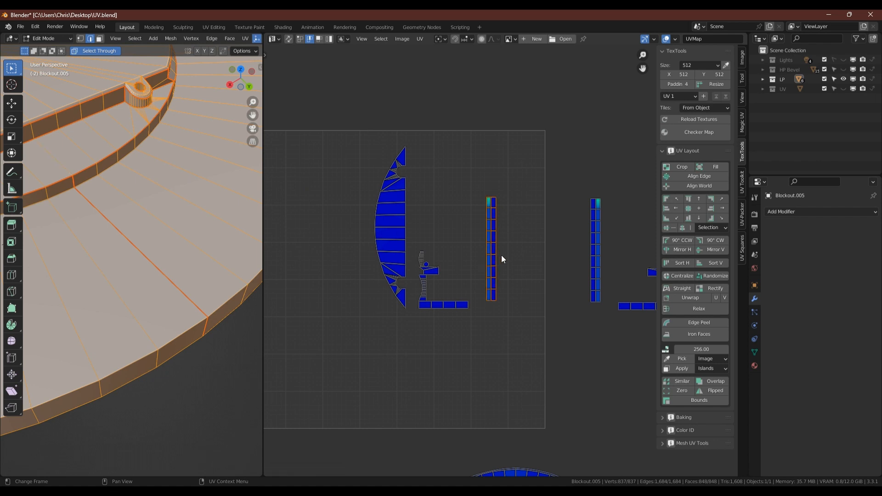
pyautogui.press('g')
pyautogui.click(537, 245)
# Turn on UV sync, locate the narrow strip on the disc's inner rim, and check which UV edge matches the rim's dividing edge.
pyautogui.hotkey('ctrl', 'Tab')
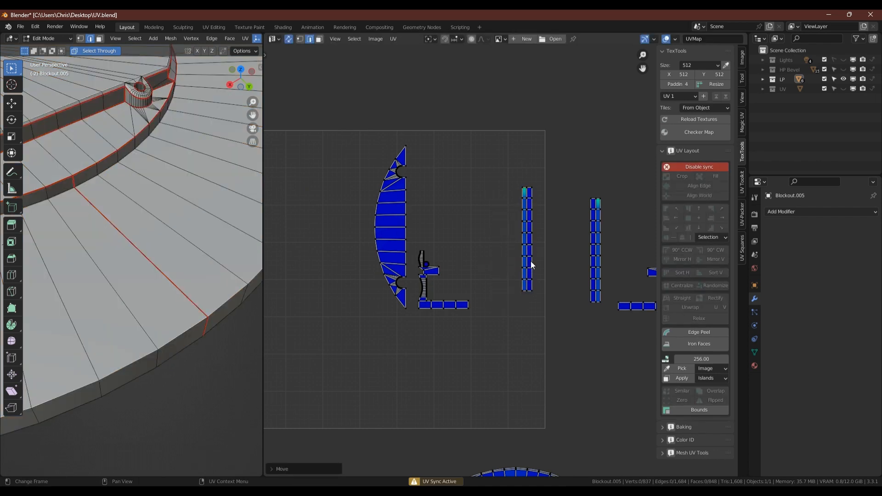
pyautogui.scroll(-5, 132, 219)
pyautogui.press('3')
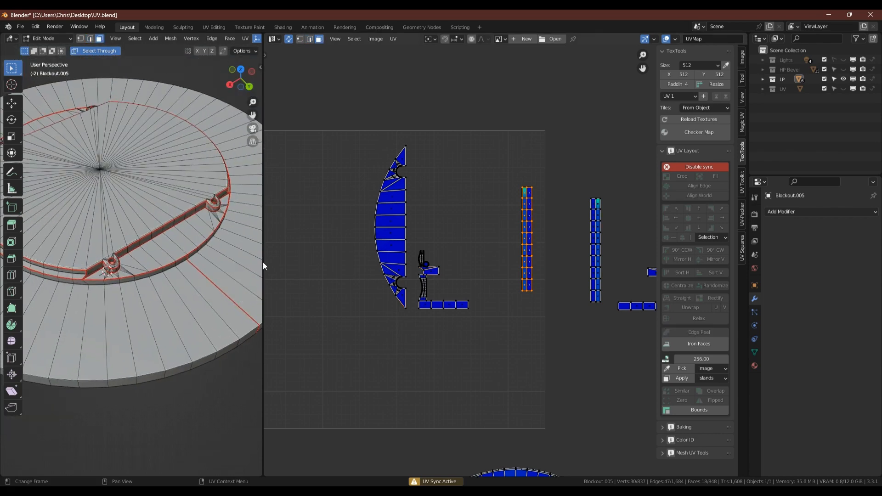
pyautogui.moveTo(262, 262); pyautogui.dragTo(44, 269, button='middle')
pyautogui.press('2')
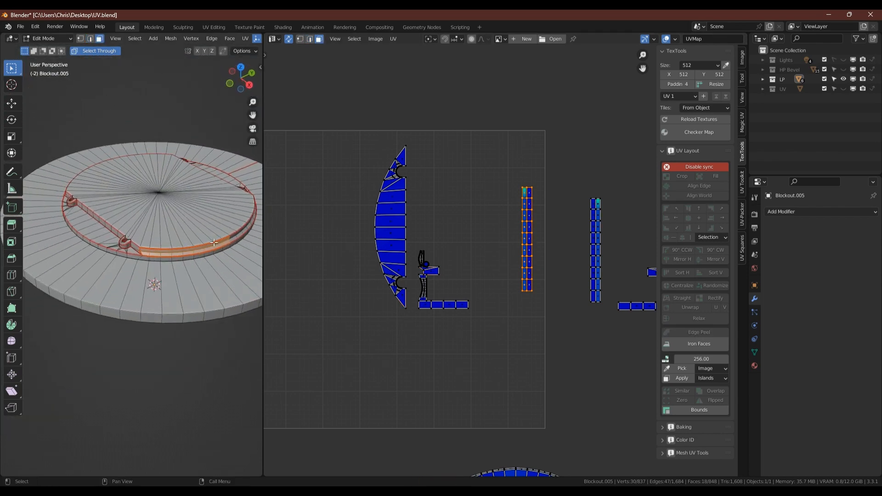
pyautogui.scroll(4, 171, 256)
pyautogui.scroll(2, 171, 255)
pyautogui.click(179, 246)
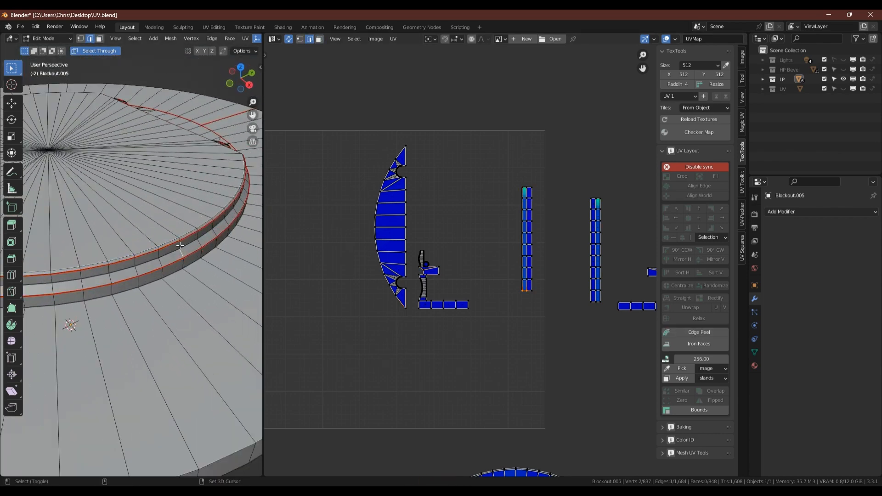
# Turn off UV sync and stitch the matching strip section onto the bottom edge of the moved two-column strip.
pyautogui.hotkey('ctrl', 'Tab')
pyautogui.scroll(3, 528, 292)
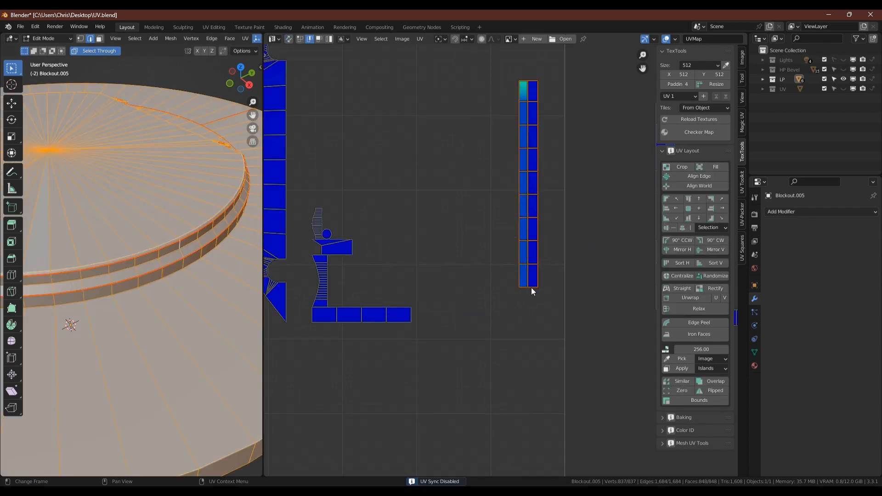
pyautogui.hotkey('alt', 'v')
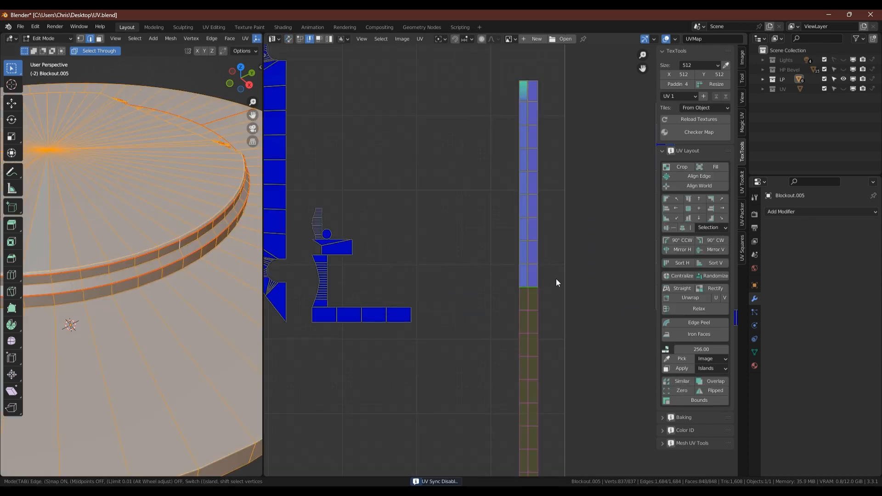
pyautogui.click(556, 279)
# Stitch the remaining section onto the bottom edge of the two-column strip outside the original tile.
pyautogui.scroll(-3, 544, 298)
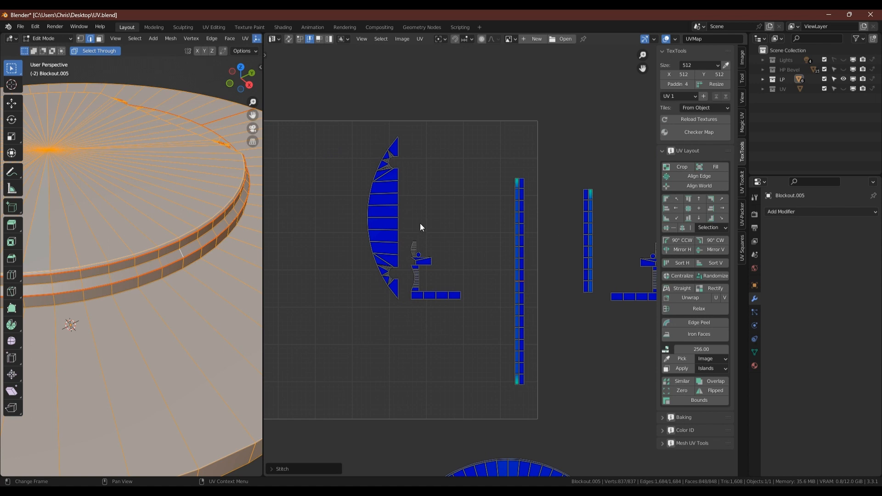
pyautogui.keyDown('ctrl'); pyautogui.hscroll(5, 404, 280); pyautogui.keyUp('ctrl')
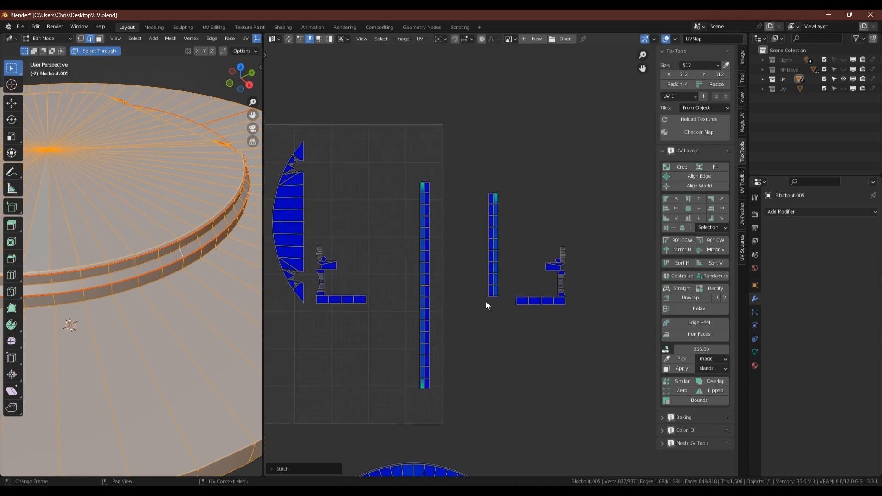
pyautogui.scroll(4, 491, 300)
pyautogui.hotkey('alt', 'v')
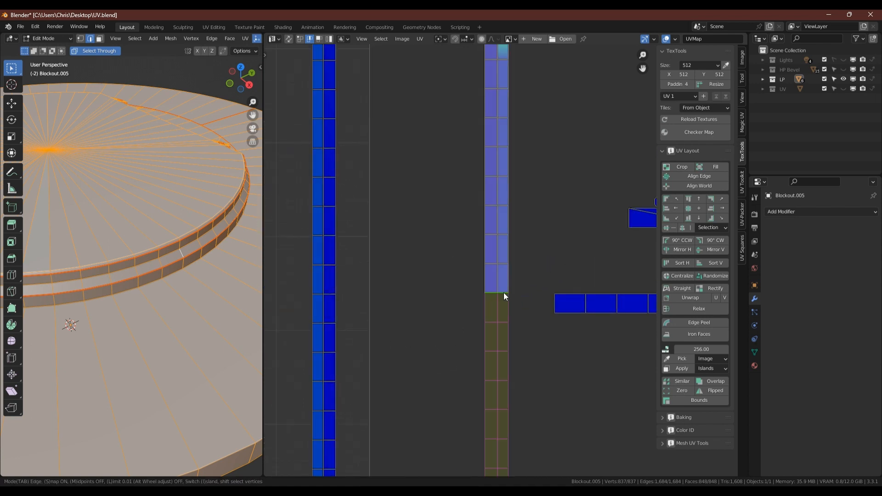
pyautogui.click(504, 296)
# Select the outer end corner vertices of both two-column strips and scale them slightly inward along Y.
pyautogui.scroll(-3, 506, 293)
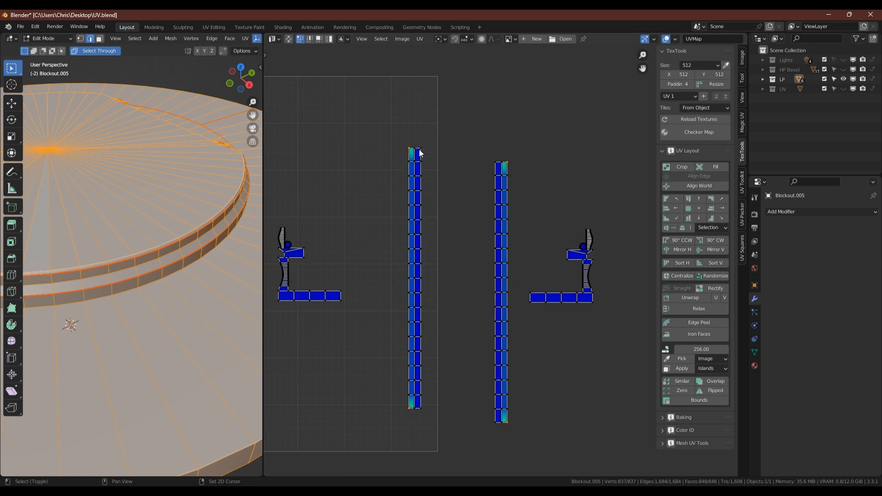
pyautogui.press('s')
pyautogui.press('y')
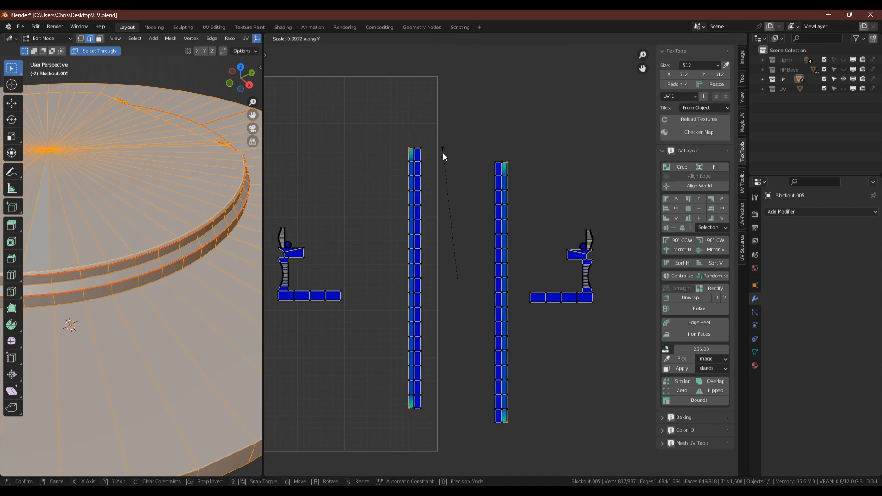
pyautogui.click(444, 203)
# Rotate the horizontal four-face strip in the original tile by 90 degrees and move it right, between the crescent and the long strip.
pyautogui.scroll(-3, 439, 239)
pyautogui.scroll(4, 492, 250)
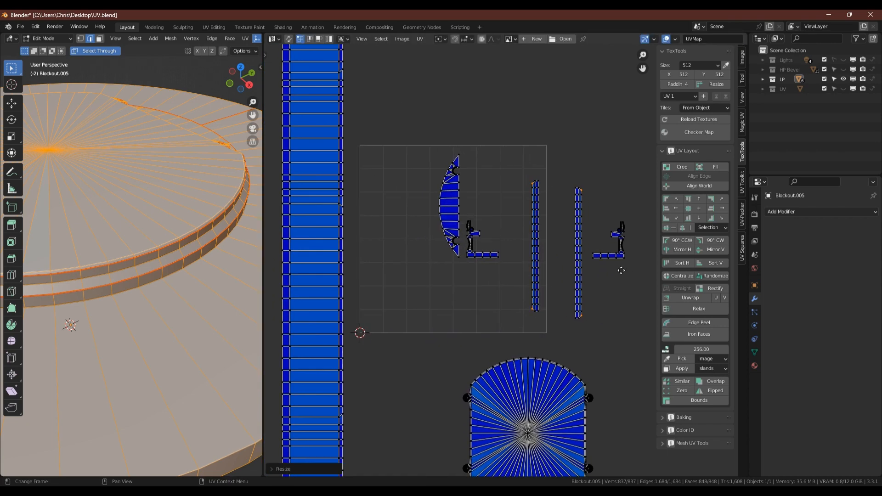
pyautogui.scroll(1, 492, 250)
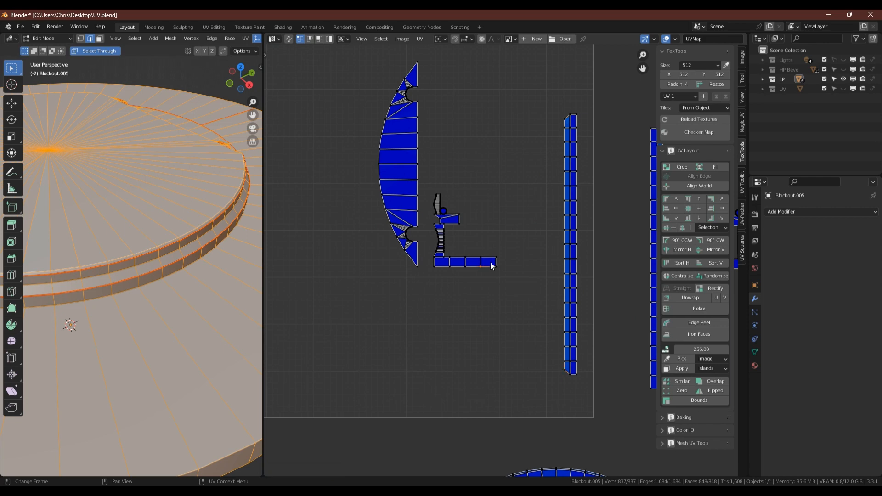
pyautogui.press('r')
pyautogui.press('9')
pyautogui.press('0')
pyautogui.press('Return')
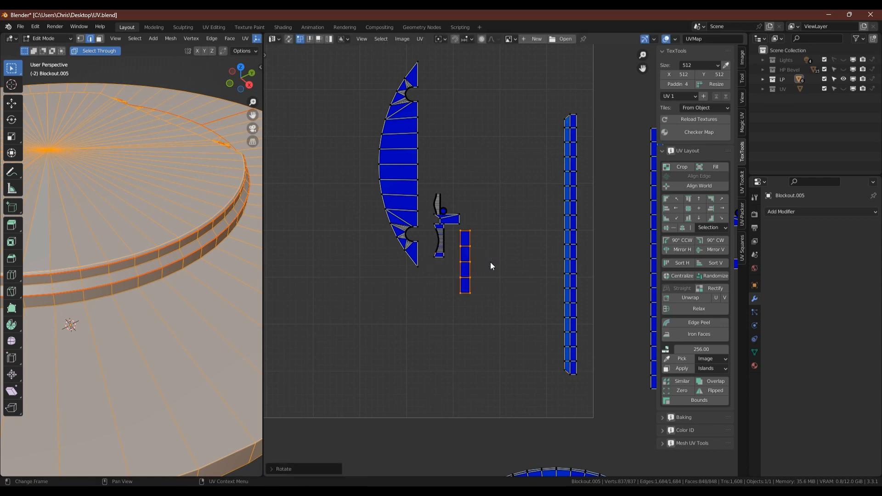
pyautogui.press('g')
pyautogui.click(516, 257)
pyautogui.press('2')
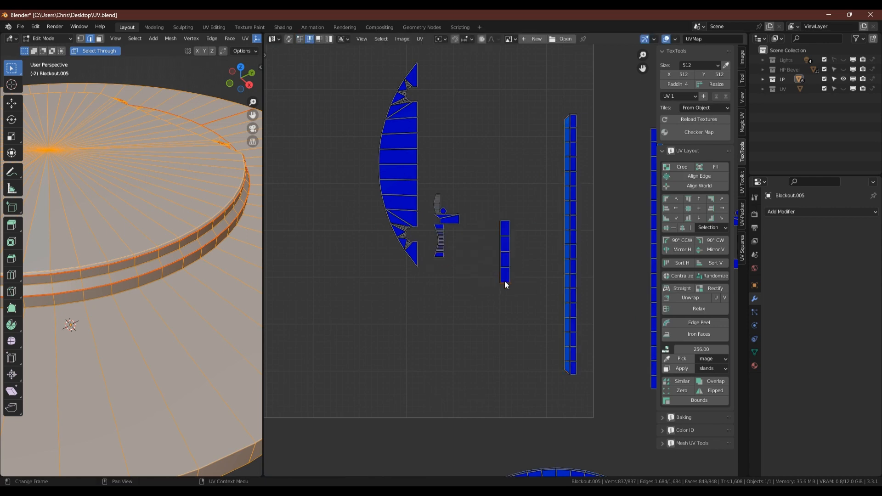
# Stitch the matching strip and the curved and end wall sections onto both ends of the rotated strip.
pyautogui.press('v')
pyautogui.press('Return')
pyautogui.press('v')
pyautogui.press('Return')
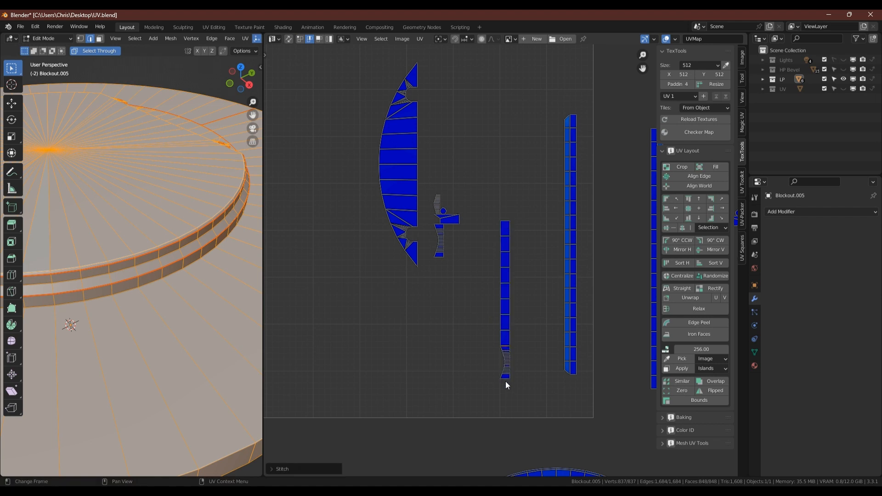
pyautogui.press('v')
pyautogui.press('Return')
pyautogui.press('v')
pyautogui.press('Return')
pyautogui.press('v')
pyautogui.press('Return')
# Select the horizontal four-face strip in the second island group, rotate it 90 degrees, and move it right into empty space.
pyautogui.moveTo(524, 235); pyautogui.dragTo(483, 228, button='middle')
pyautogui.scroll(-3, 413, 239)
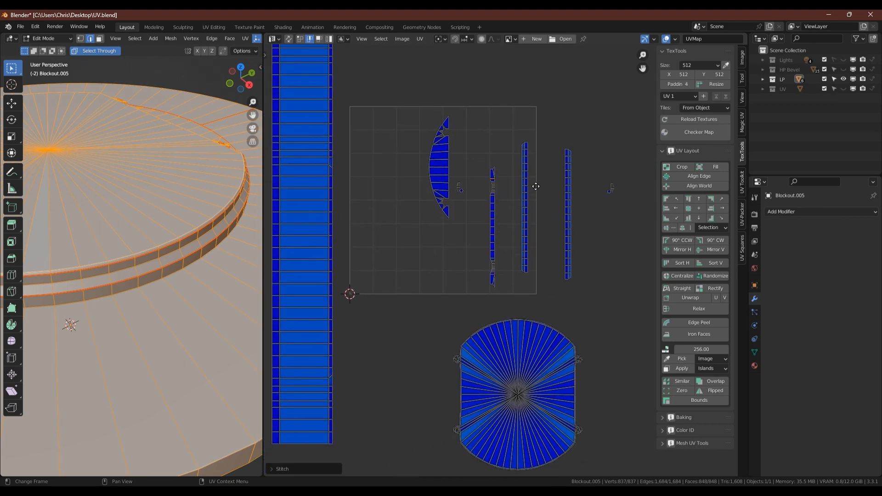
pyautogui.scroll(-3, 483, 228)
pyautogui.press('a')
pyautogui.scroll(5, 492, 225)
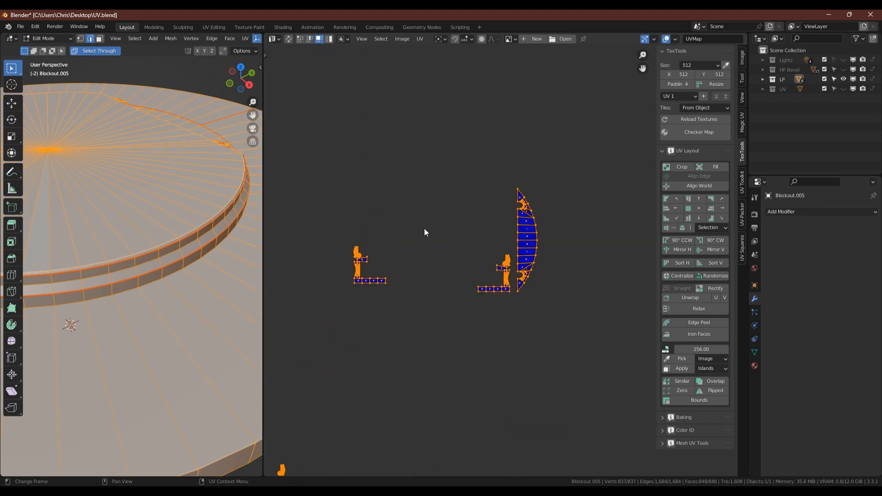
pyautogui.hotkey('alt', 'a')
pyautogui.scroll(2, 383, 279)
pyautogui.press('l')
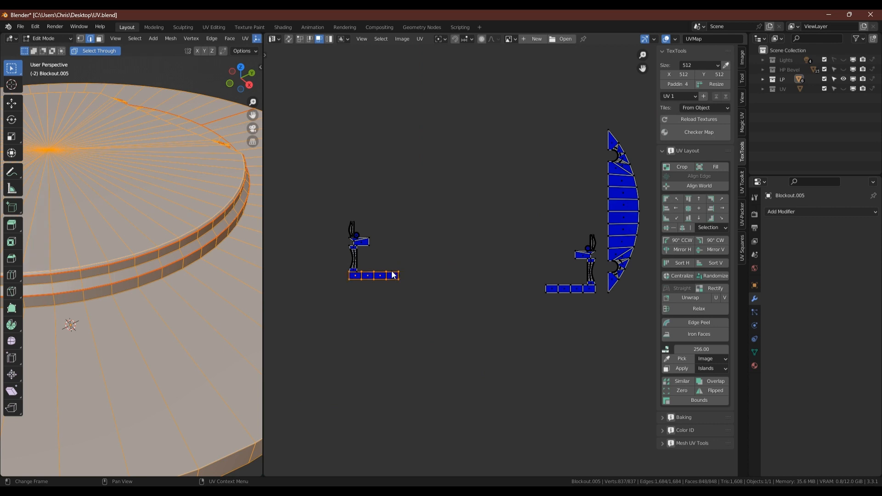
pyautogui.press('r')
pyautogui.press('9')
pyautogui.press('0')
pyautogui.press('Return')
pyautogui.press('g')
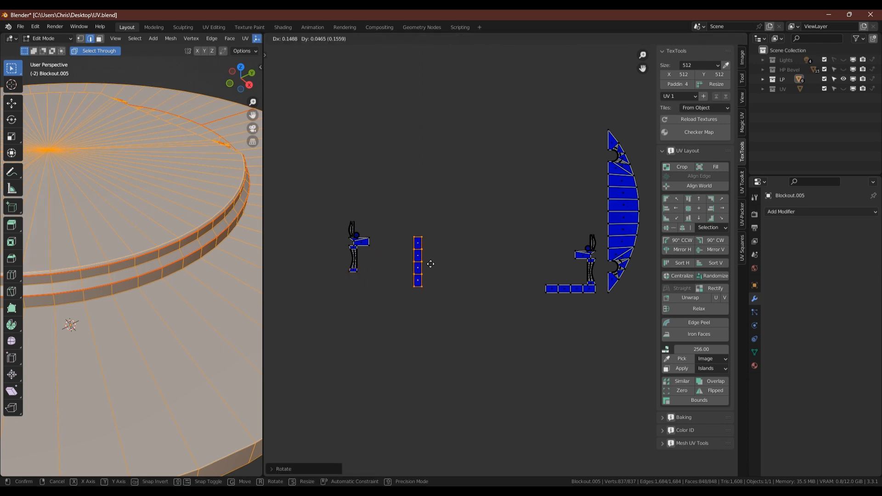
pyautogui.click(448, 270)
# Stitch the matching strip and the curved and end wall sections onto both ends of the rotated strip in the second island group.
pyautogui.press('2')
pyautogui.click(449, 277)
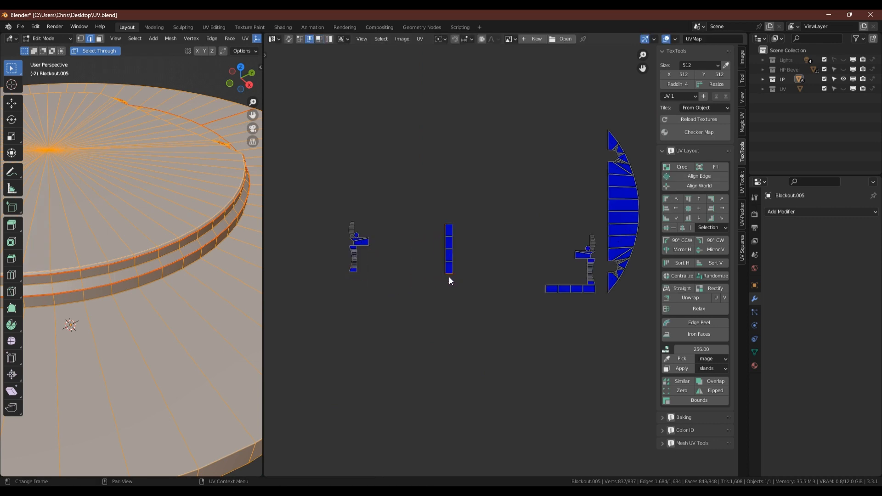
pyautogui.press('v')
pyautogui.press('i')
pyautogui.click(448, 277)
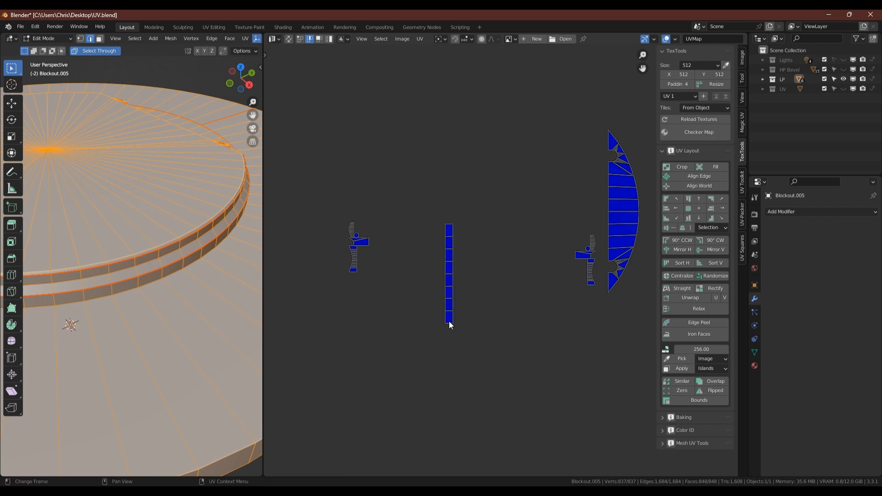
pyautogui.click(449, 230)
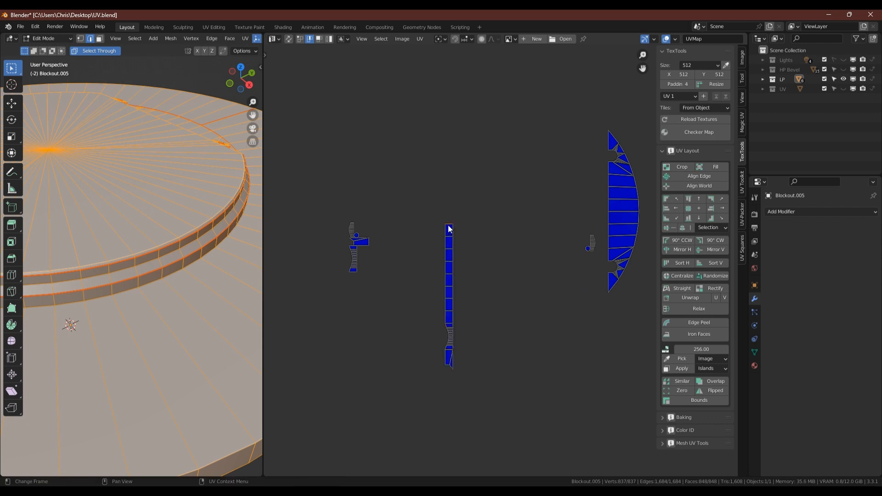
pyautogui.press('v')
pyautogui.click(450, 202)
# Select all UV islands of the disc and average their scale.
pyautogui.scroll(-4, 379, 261)
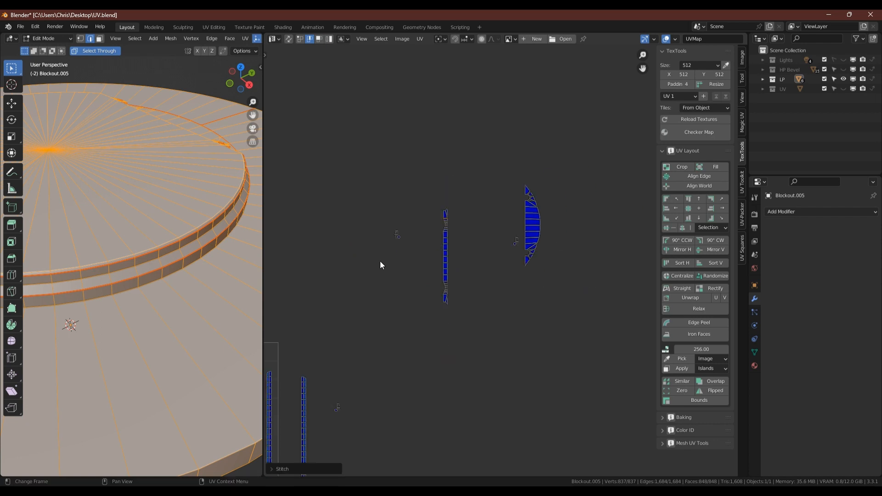
pyautogui.press('a')
pyautogui.click(420, 38)
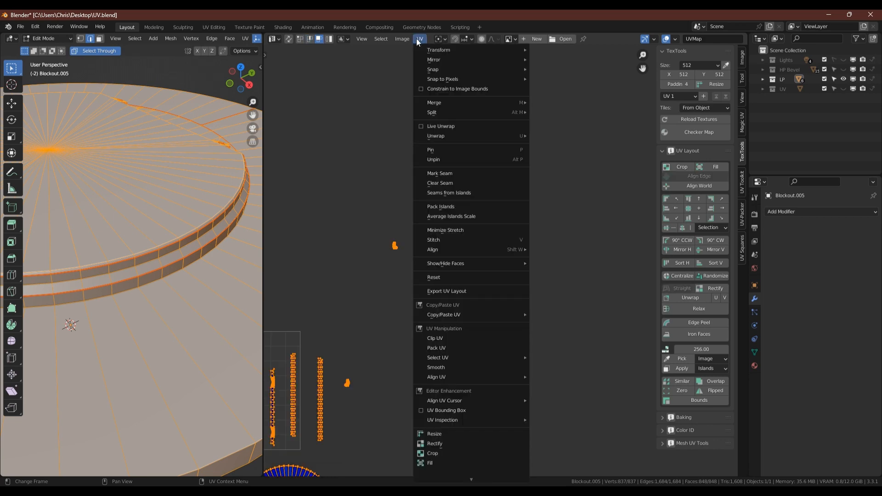
pyautogui.click(458, 225)
pyautogui.press('Home')
pyautogui.scroll(-2, 503, 174)
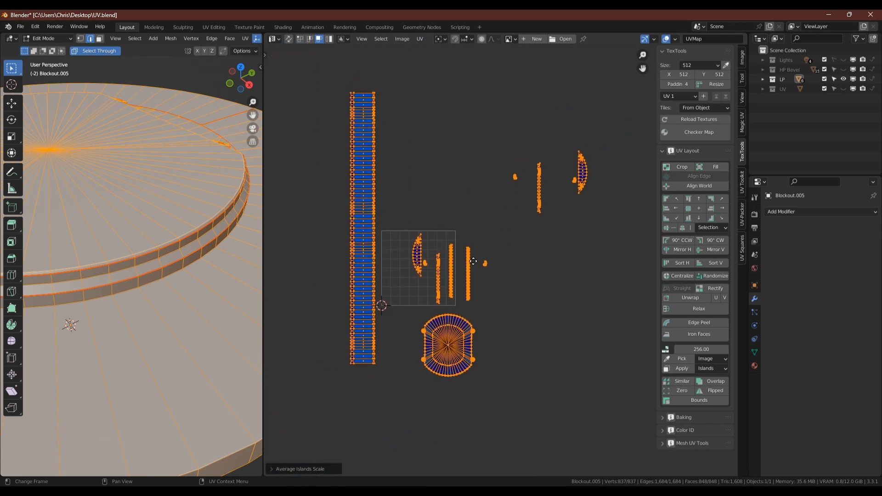
# Pack all the disc's islands into the UV tile with UV-Packer and clear the selection.
pyautogui.click(741, 185)
pyautogui.click(743, 214)
pyautogui.click(696, 75)
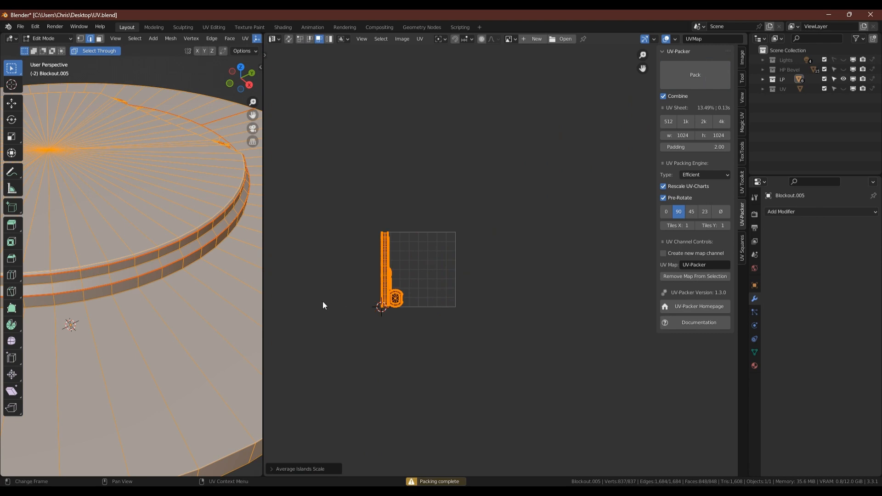
pyautogui.scroll(5, 398, 250)
pyautogui.click(505, 262)
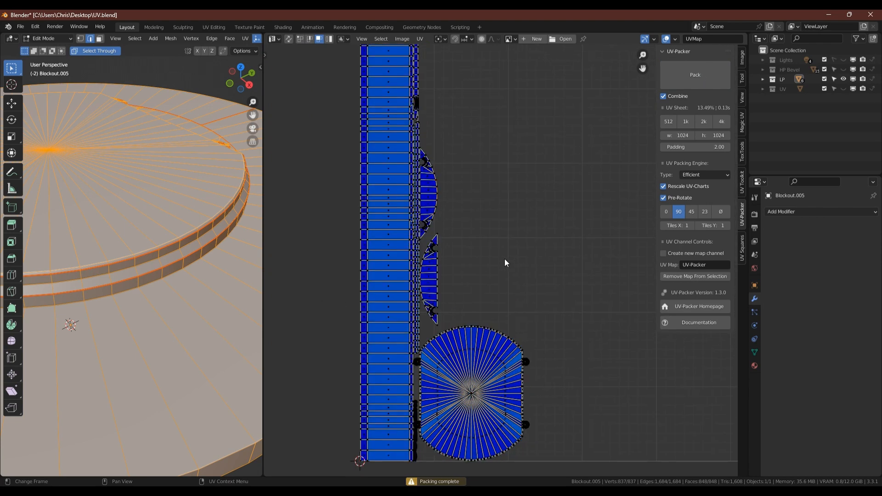
# Return to Object Mode with a wider 3D view and move the finished disc to the UV collection.
pyautogui.scroll(-2, 205, 201)
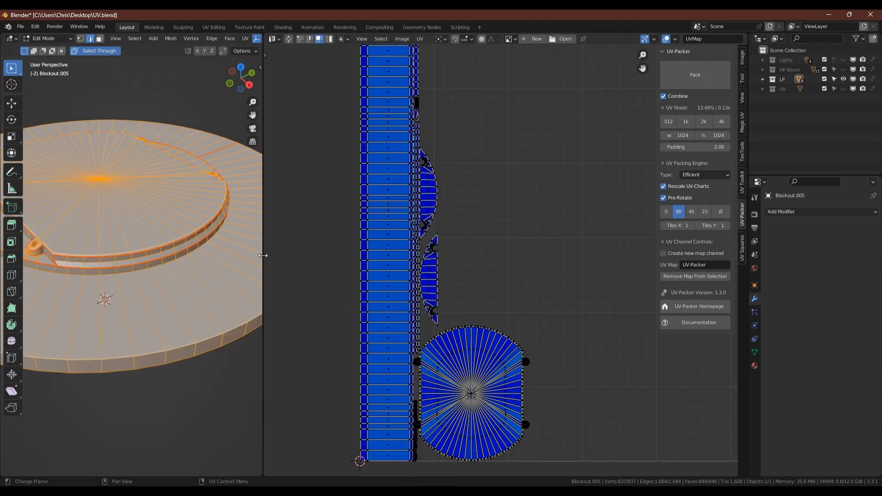
pyautogui.moveTo(263, 256); pyautogui.dragTo(416, 256)
pyautogui.press('Tab')
pyautogui.scroll(-2, 288, 263)
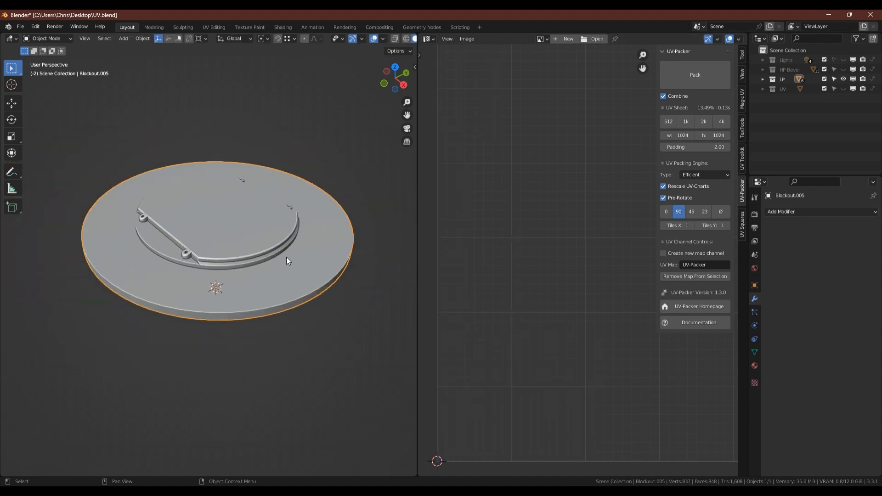
pyautogui.press('m')
pyautogui.click(240, 308)
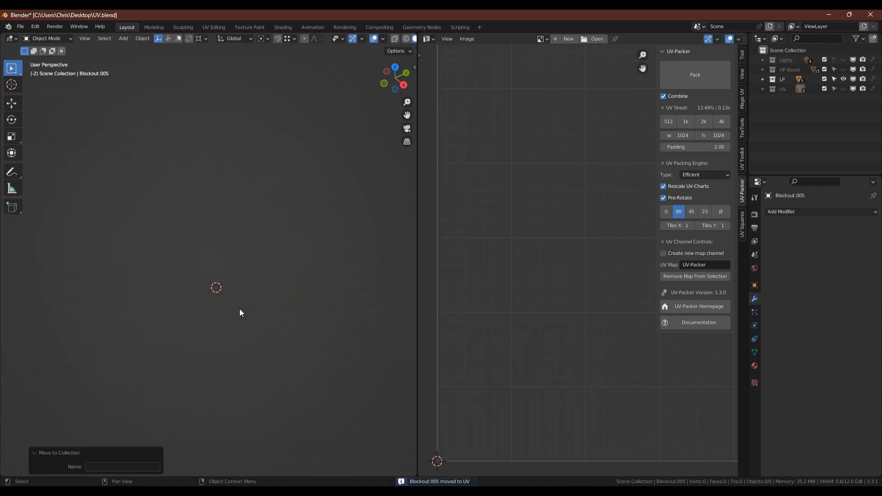
# Leave isolation to bring back the remaining turret parts and save the file.
pyautogui.press('/')
pyautogui.moveTo(243, 292); pyautogui.dragTo(237, 359, button='middle')
pyautogui.scroll(-1, 294, 328)
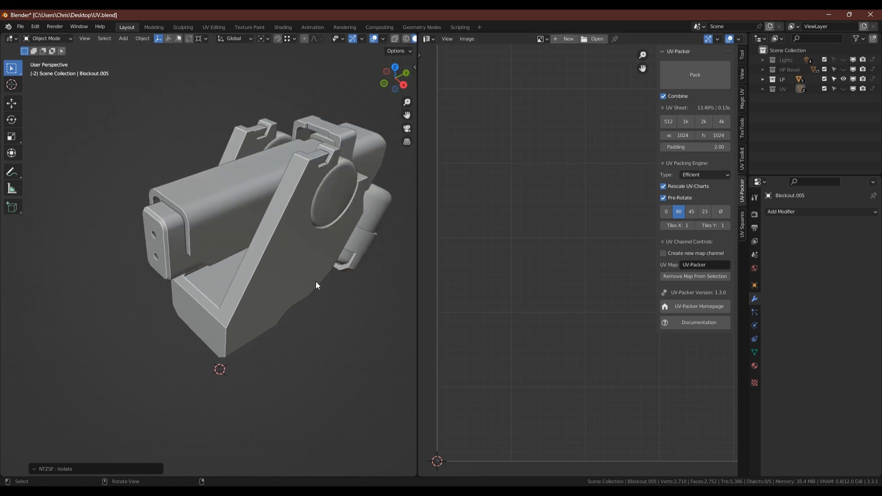
pyautogui.moveTo(316, 281); pyautogui.dragTo(376, 240, button='middle')
pyautogui.hotkey('ctrl', 's')
pyautogui.click(433, 240)
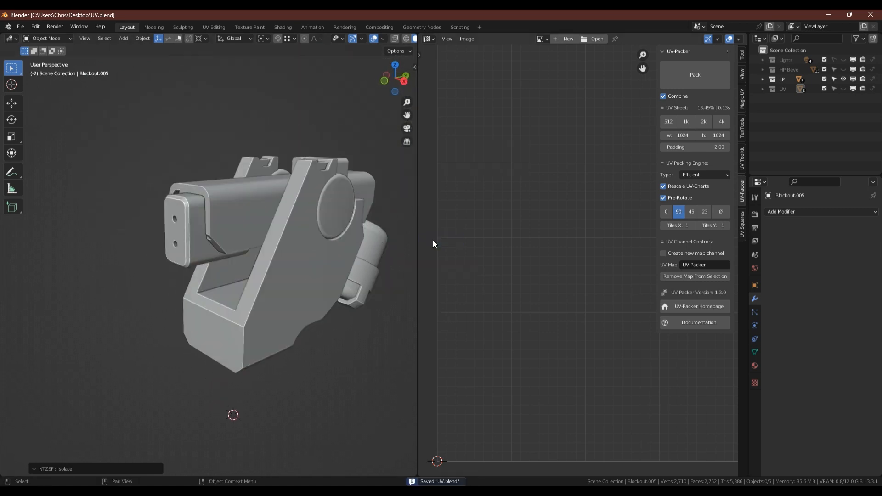
pyautogui.click(224, 491)
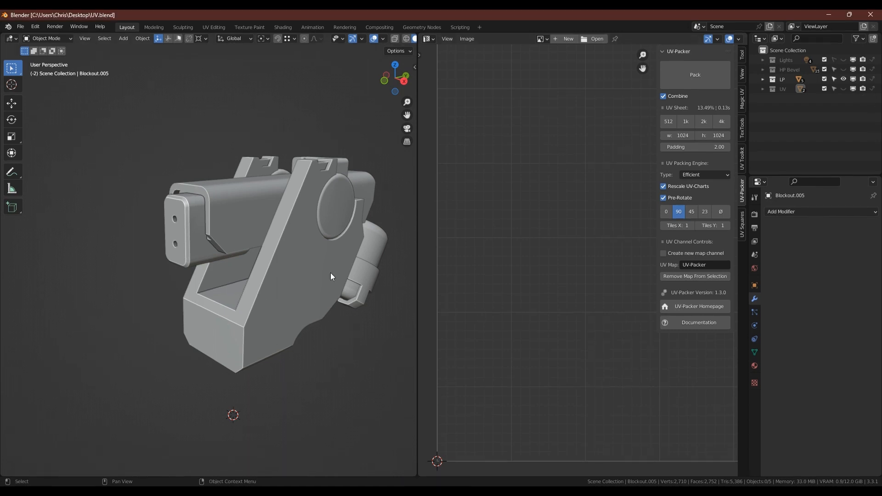
# Isolate the turret's two-armed support bracket and enter Edit Mode with nothing selected.
pyautogui.click(308, 280)
pyautogui.hotkey('shift', 'h')
pyautogui.press('Tab')
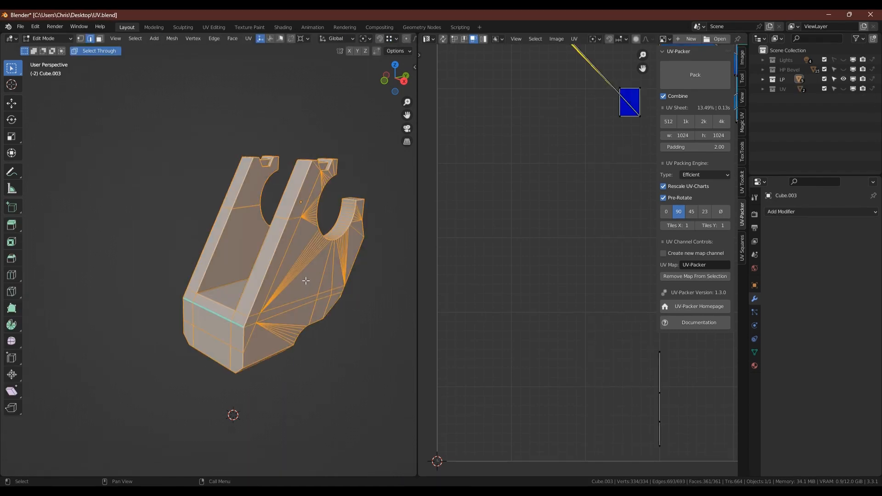
pyautogui.hotkey('alt', 'a')
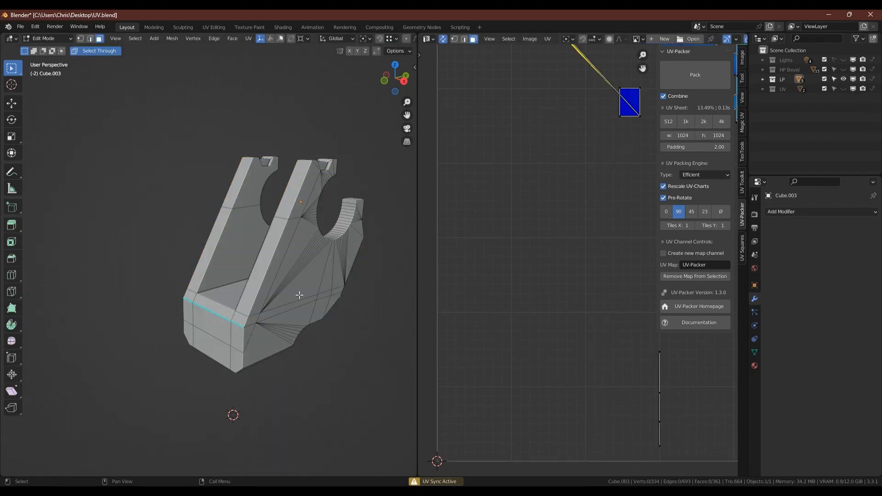
# Add one centered loop cut through the bracket's base and delete the negative-X half of its faces.
pyautogui.hotkey('ctrl', 'r')
pyautogui.click(222, 320)
pyautogui.rightClick(222, 319)
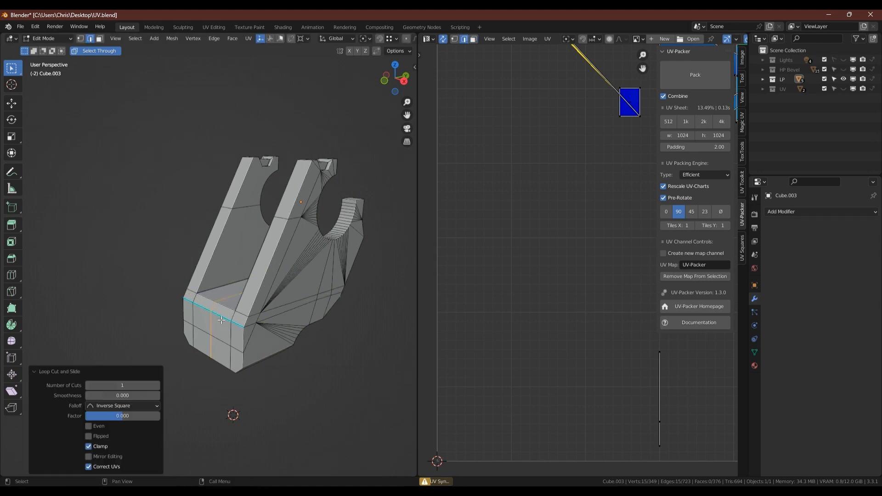
pyautogui.click(385, 81)
pyautogui.moveTo(213, 134); pyautogui.dragTo(251, 363)
pyautogui.press('x')
pyautogui.click(252, 361)
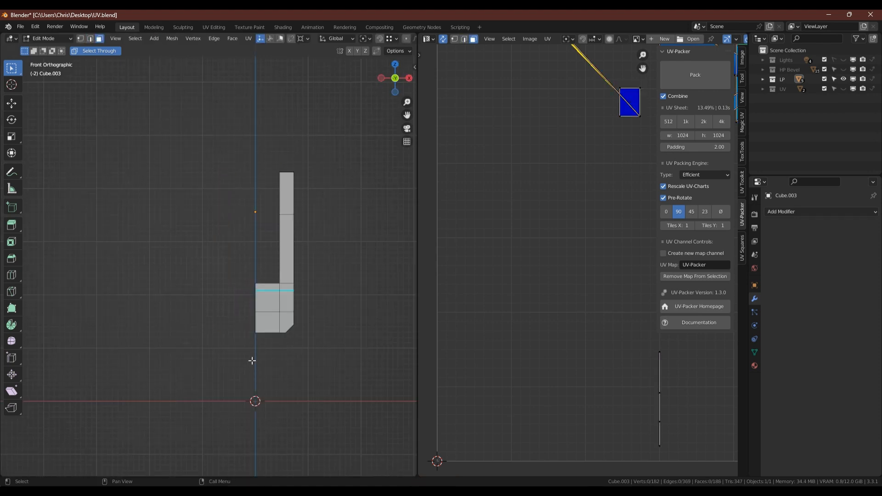
# Select all sharp edges of the remaining bracket half in edge mode.
pyautogui.press('2')
pyautogui.moveTo(244, 298); pyautogui.dragTo(178, 80, button='middle')
pyautogui.click(135, 39)
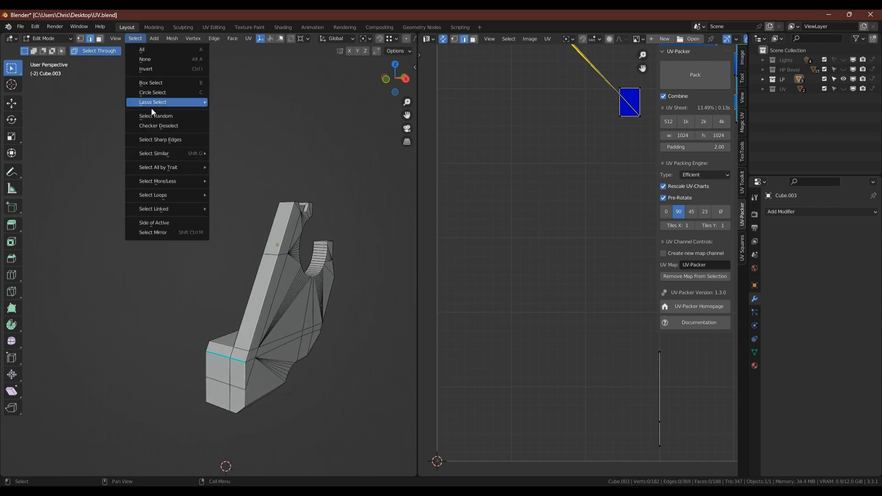
pyautogui.click(170, 138)
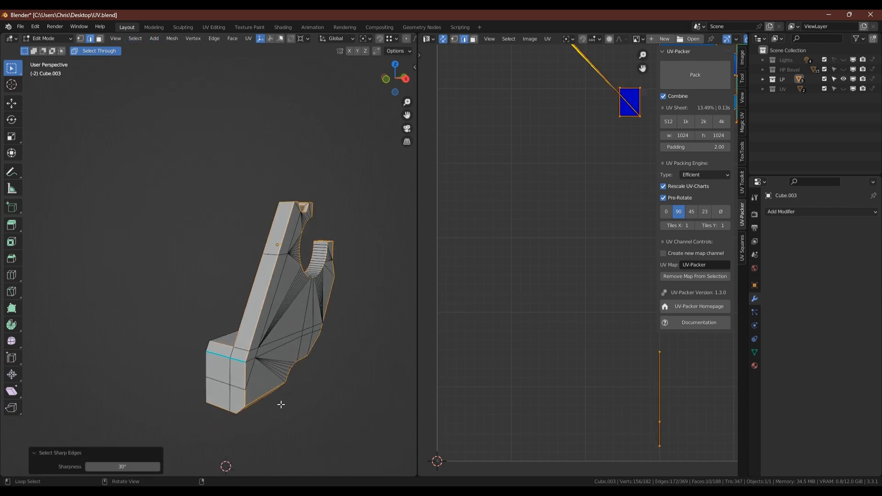
# Remove the unneeded seam edges on the bracket's back prong and inner ledge from the sharp-edge selection.
pyautogui.moveTo(279, 404); pyautogui.dragTo(326, 348, button='middle')
pyautogui.keyDown('shift'); pyautogui.click(255, 331); pyautogui.keyUp('shift')
pyautogui.keyDown('shift'); pyautogui.click(254, 331); pyautogui.keyUp('shift')
pyautogui.keyDown('shift'); pyautogui.click(316, 266); pyautogui.keyUp('shift')
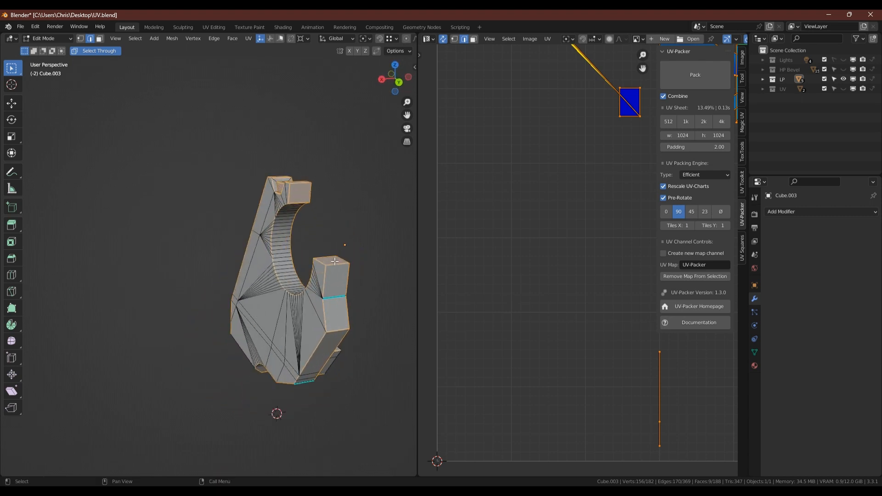
pyautogui.moveTo(316, 266); pyautogui.dragTo(248, 259, button='middle')
pyautogui.keyDown('shift'); pyautogui.click(285, 365); pyautogui.keyUp('shift')
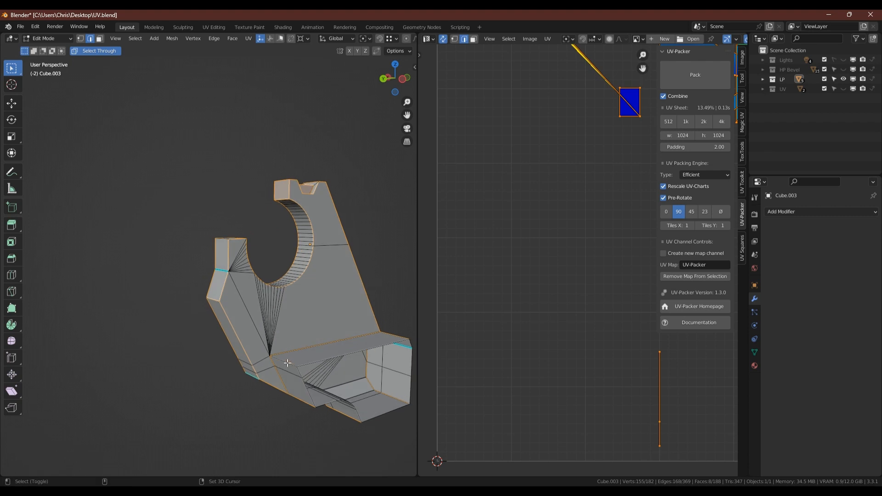
pyautogui.moveTo(286, 365); pyautogui.dragTo(391, 385, button='middle')
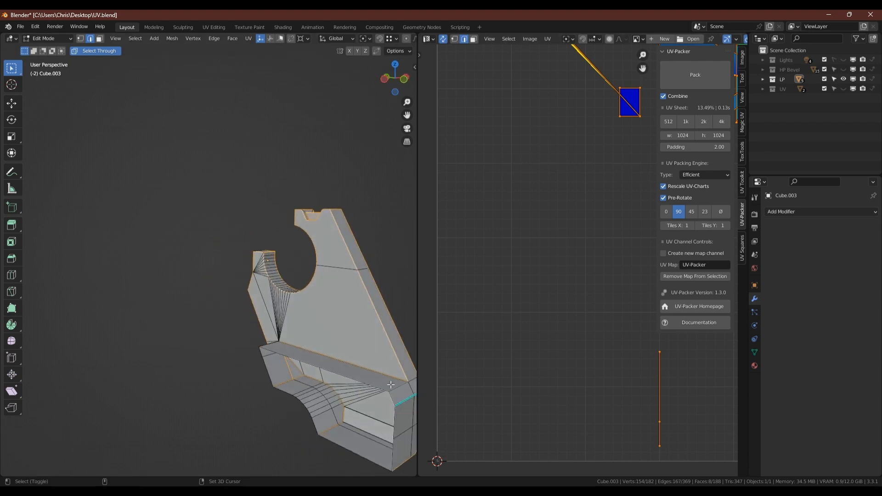
# Refine the seam edge selection around the notch at the arm's upper end and on the outer side.
pyautogui.moveTo(303, 253); pyautogui.dragTo(327, 386, button='middle')
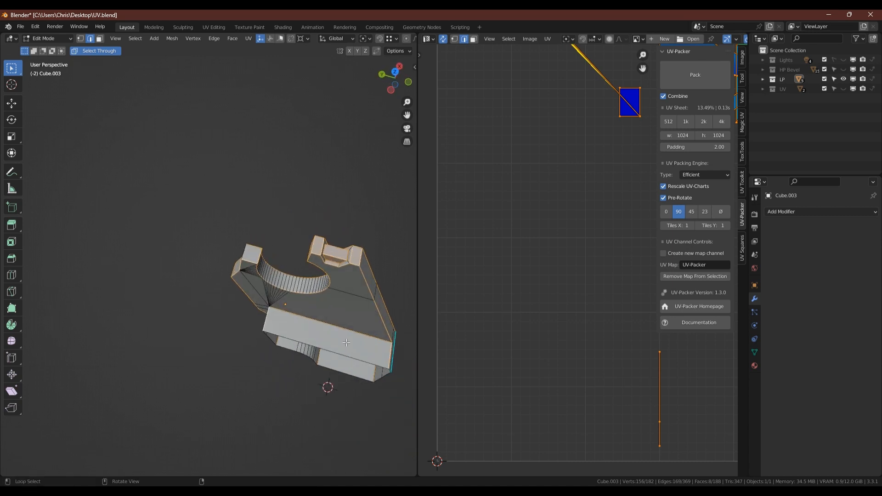
pyautogui.scroll(4, 331, 335)
pyautogui.keyDown('shift'); pyautogui.click(335, 284); pyautogui.keyUp('shift')
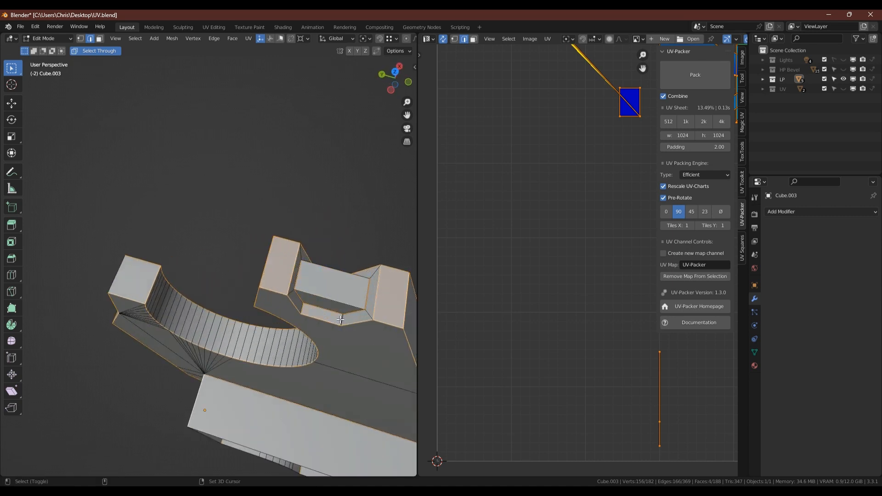
pyautogui.moveTo(329, 286); pyautogui.dragTo(184, 241, button='middle')
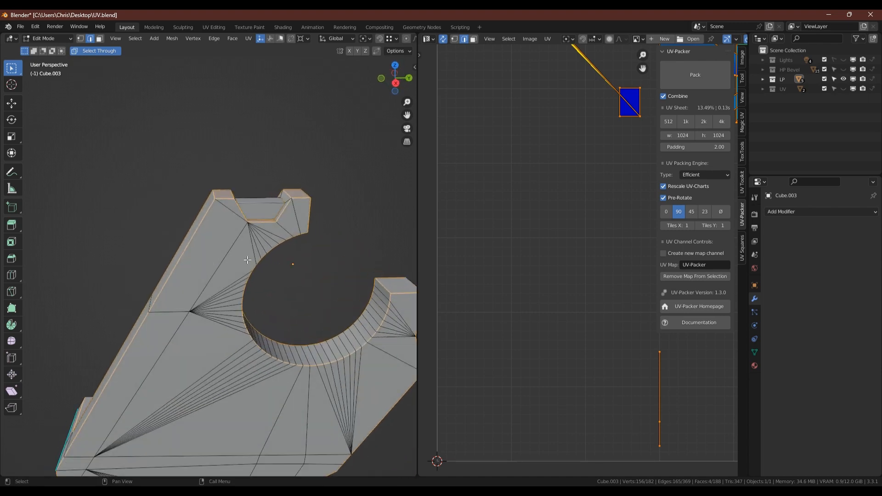
pyautogui.moveTo(276, 257); pyautogui.dragTo(303, 296, button='middle')
pyautogui.keyDown('shift'); pyautogui.click(216, 332); pyautogui.keyUp('shift')
# Mark the selected edges of the bracket half as seams.
pyautogui.scroll(-5, 279, 351)
pyautogui.keyDown('shift'); pyautogui.moveTo(269, 374); pyautogui.dragTo(235, 227, button='middle'); pyautogui.keyUp('shift')
pyautogui.rightClick(235, 227)
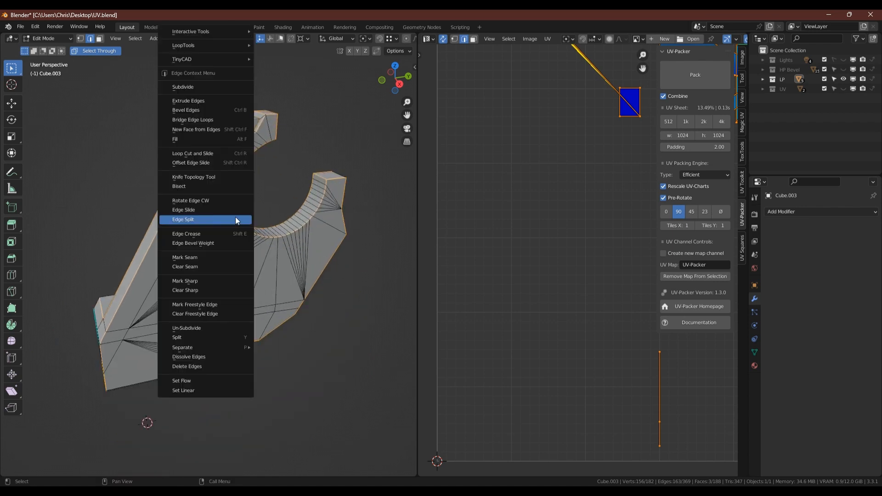
pyautogui.click(197, 258)
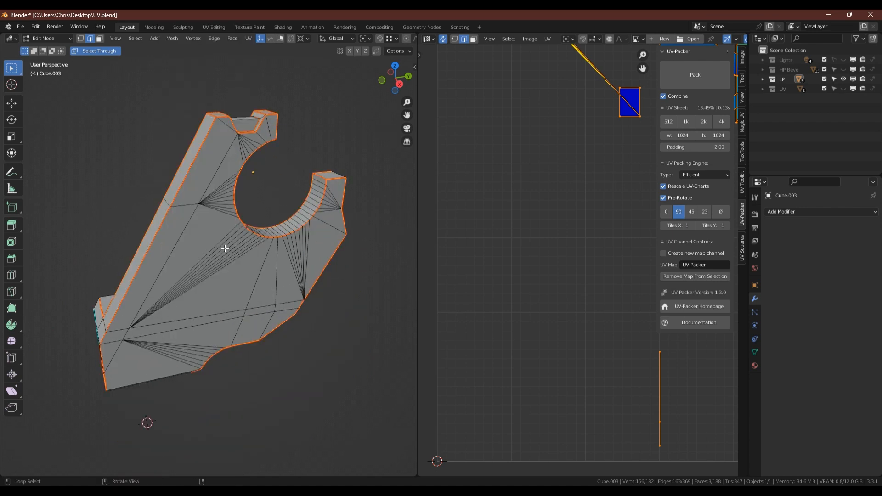
# Select all faces of the bracket half and unwrap them.
pyautogui.moveTo(240, 246); pyautogui.dragTo(273, 229, button='middle')
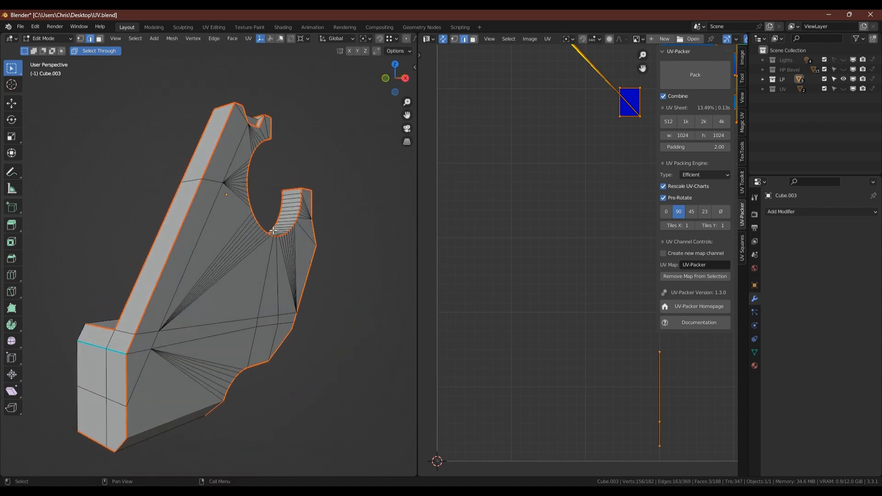
pyautogui.press('3')
pyautogui.press('a')
pyautogui.press('u')
pyautogui.click(228, 155)
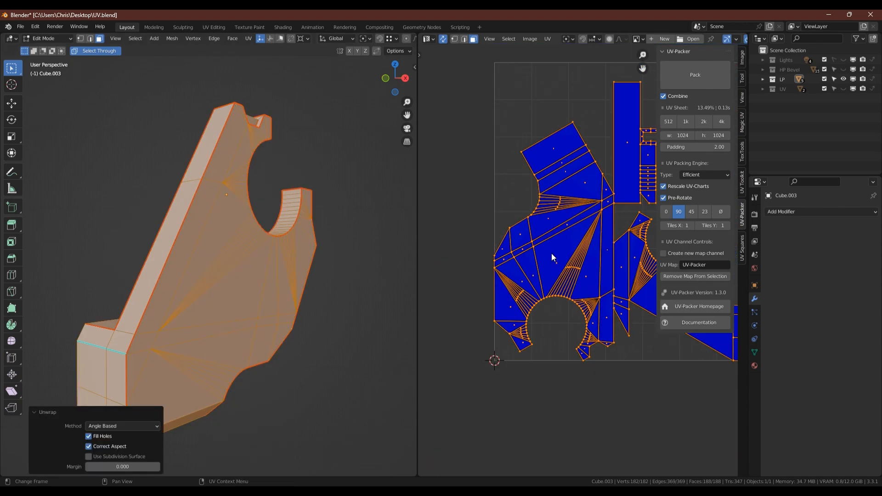
# Widen the UV editor, select the large outer side-plate island, and move it down and left, mostly outside the tile.
pyautogui.scroll(-2, 553, 258)
pyautogui.moveTo(417, 235); pyautogui.dragTo(316, 237)
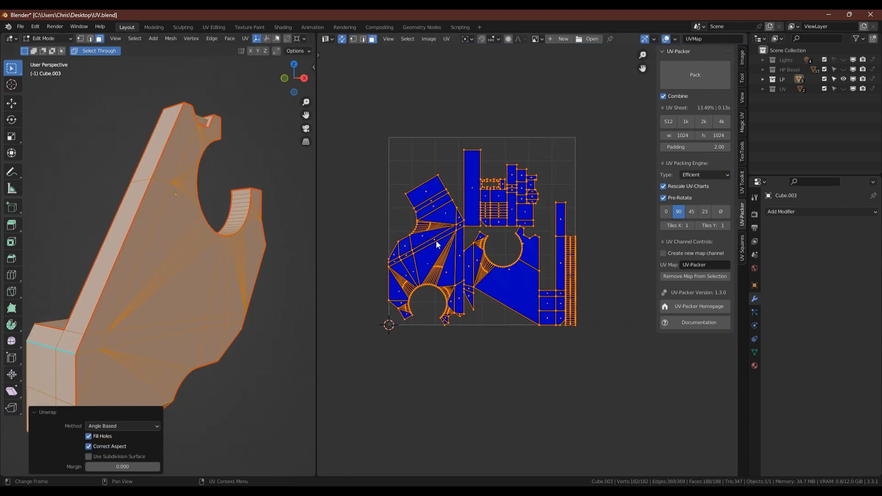
pyautogui.scroll(1, 436, 246)
pyautogui.moveTo(436, 246); pyautogui.dragTo(483, 223, button='middle')
pyautogui.hotkey('alt', 'a')
pyautogui.press('l')
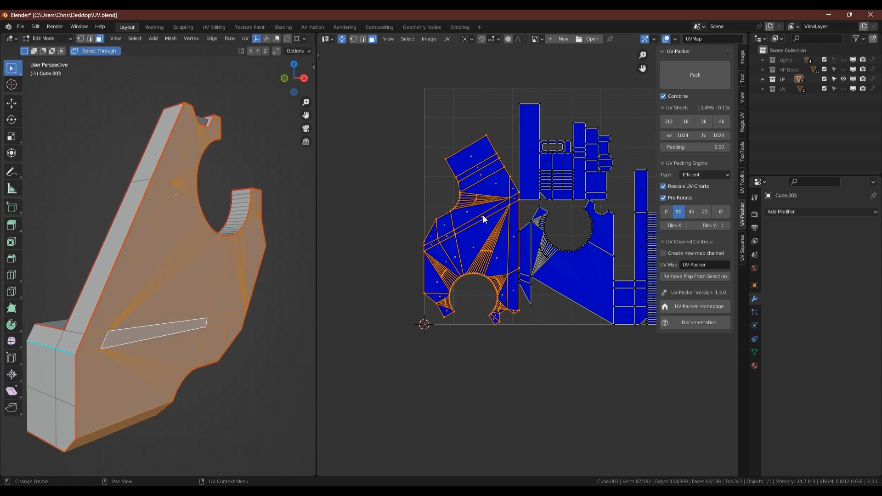
pyautogui.press('g')
pyautogui.click(407, 269)
# Move the tall plain rectangular island up and left, away from the packed cluster.
pyautogui.click(528, 151)
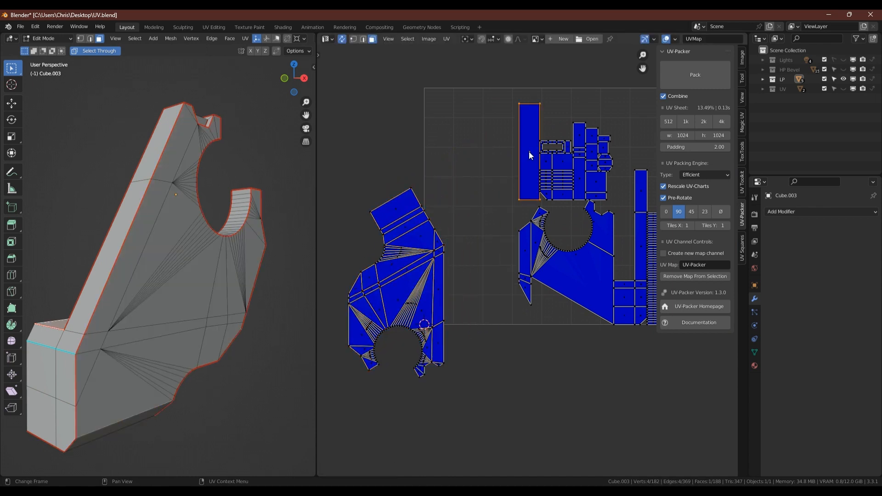
pyautogui.press('g')
pyautogui.click(466, 132)
# Move the small framed rectangular island up and left, clear of the packed cluster.
pyautogui.hotkey('alt', 'a')
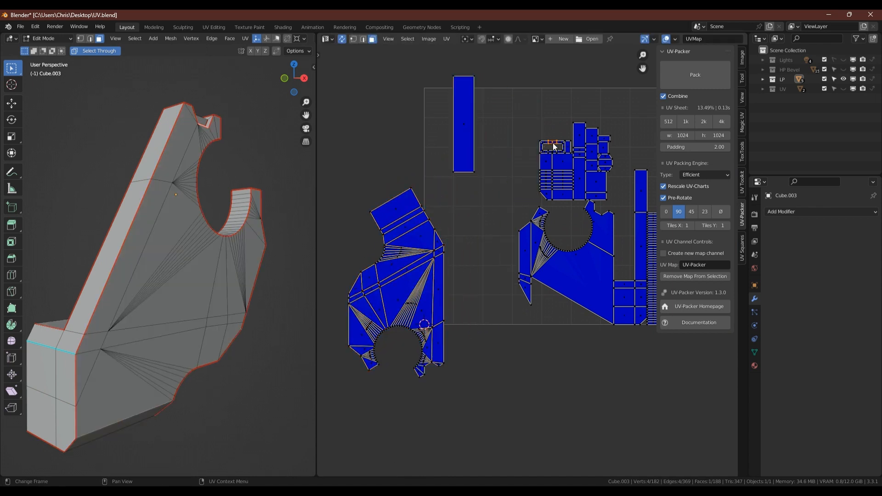
pyautogui.press('l')
pyautogui.press('g')
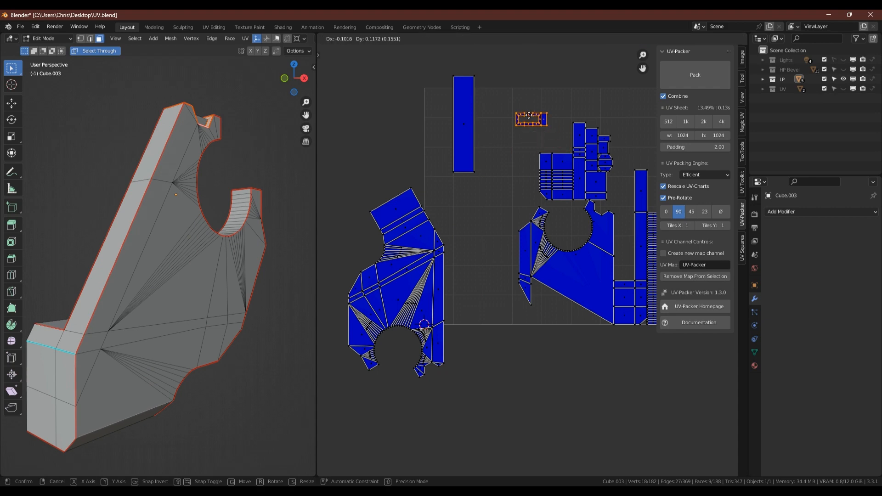
pyautogui.click(528, 117)
# Select the framed island's short end edge, turn off UV sync selection, and stitch the island onto the end of the tall narrow strip.
pyautogui.scroll(3, 553, 124)
pyautogui.click(554, 124)
pyautogui.scroll(-4, 553, 179)
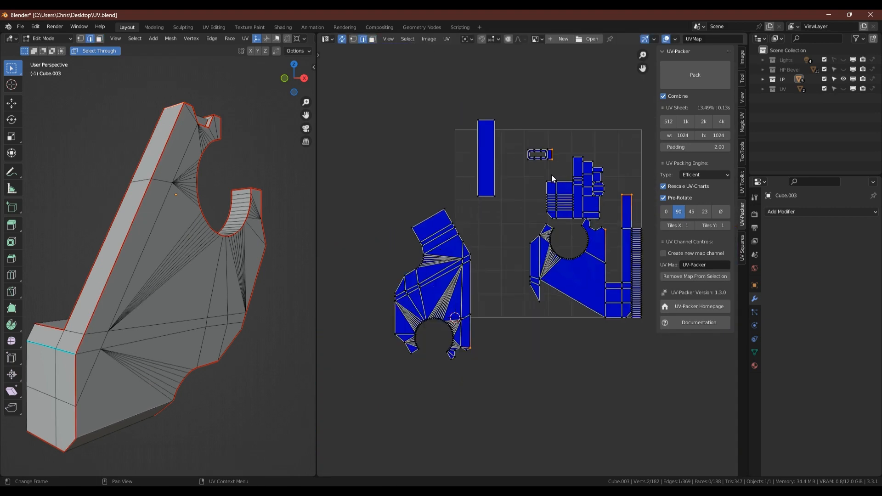
pyautogui.scroll(-1, 552, 177)
pyautogui.moveTo(552, 174); pyautogui.dragTo(504, 208, button='middle')
pyautogui.scroll(2, 508, 201)
pyautogui.press('`')
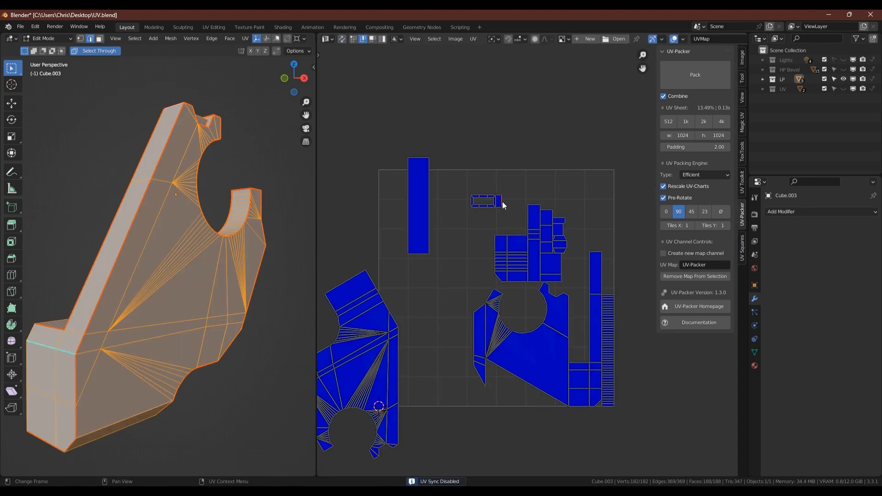
pyautogui.hotkey('alt', 'v')
pyautogui.press('Return')
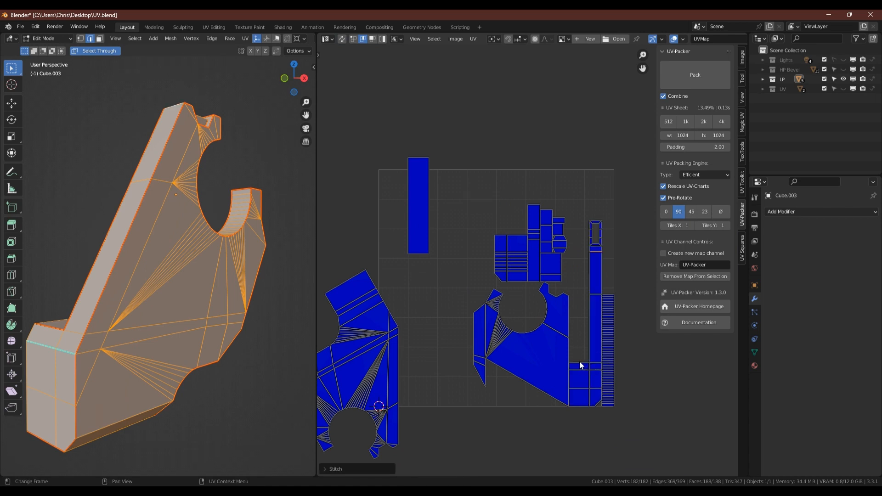
# Stitch the tall plain rectangular island onto the block beside the narrow strip, and stitch the adjoining small piece onto its far end.
pyautogui.press('v')
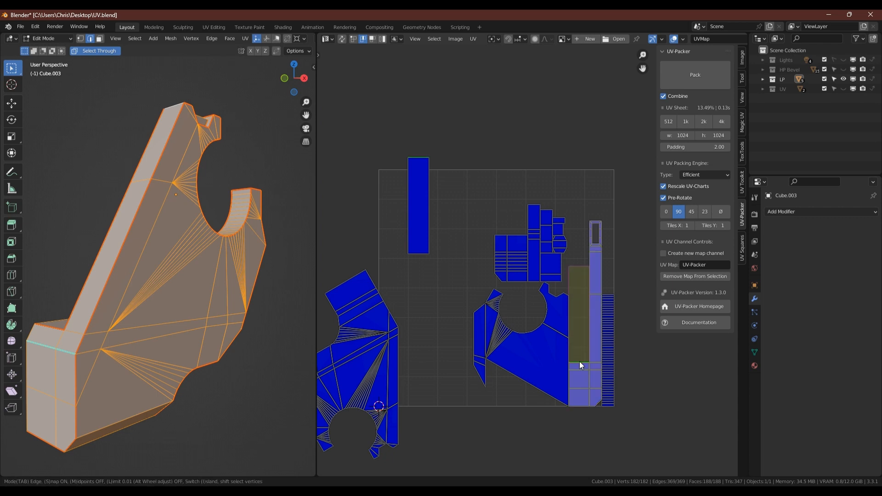
pyautogui.click(580, 269)
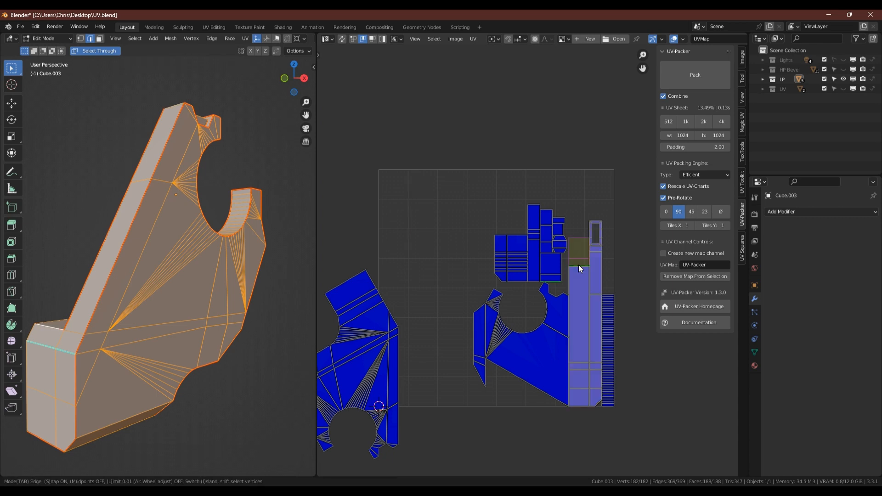
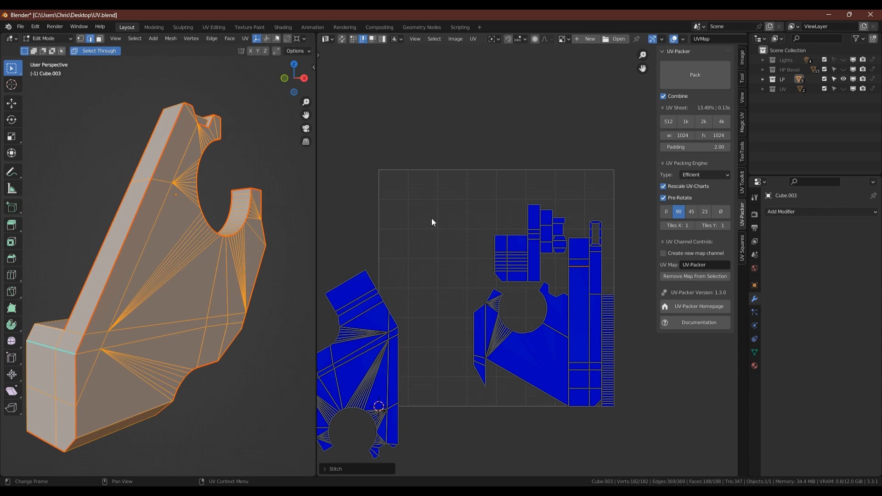
# Turn UV sync selection back on, select the face on the bracket's upper hook tip, and move its small island up out of the cluster.
pyautogui.moveTo(192, 144); pyautogui.dragTo(142, 202, button='middle')
pyautogui.scroll(4, 142, 201)
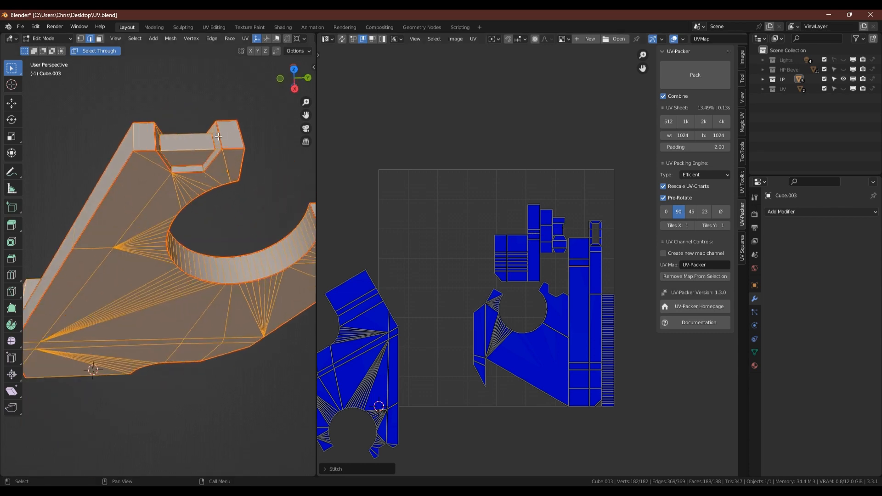
pyautogui.click(221, 133)
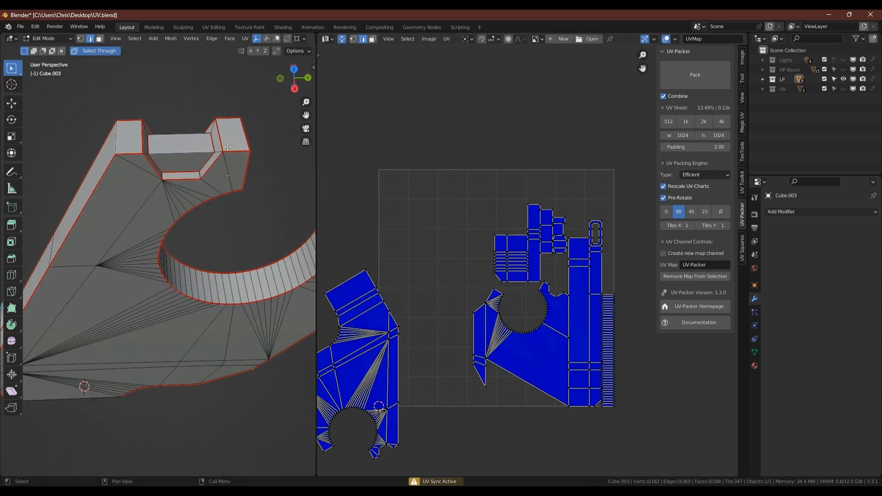
pyautogui.press('g')
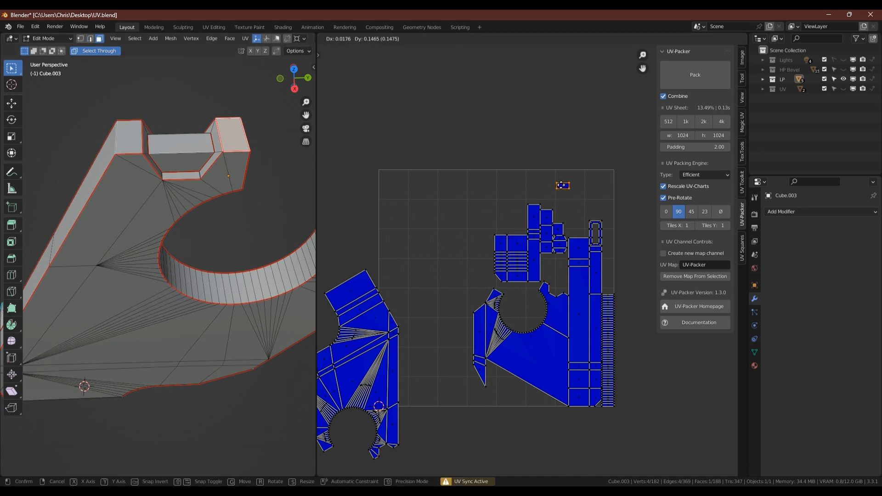
# Place the small single-face UV island above the layout and stitch the long strip island's narrow end to it.
pyautogui.click(561, 178)
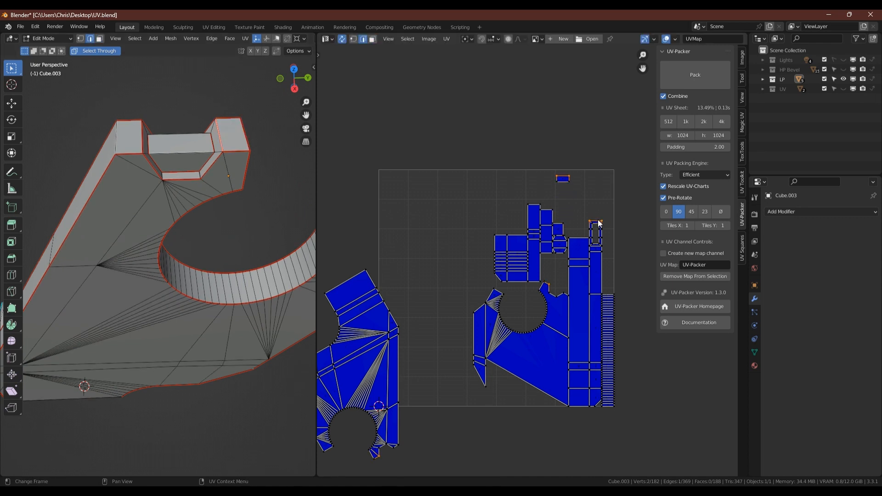
pyautogui.hotkey('alt', 'v')
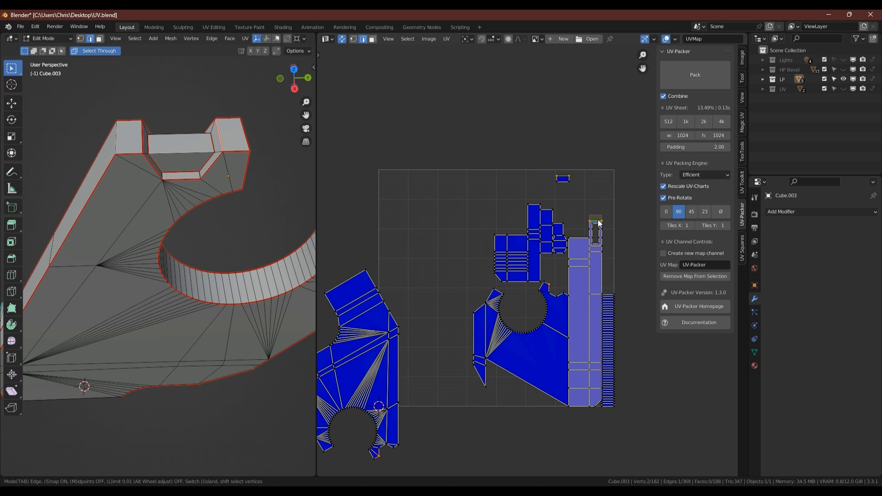
pyautogui.press('i')
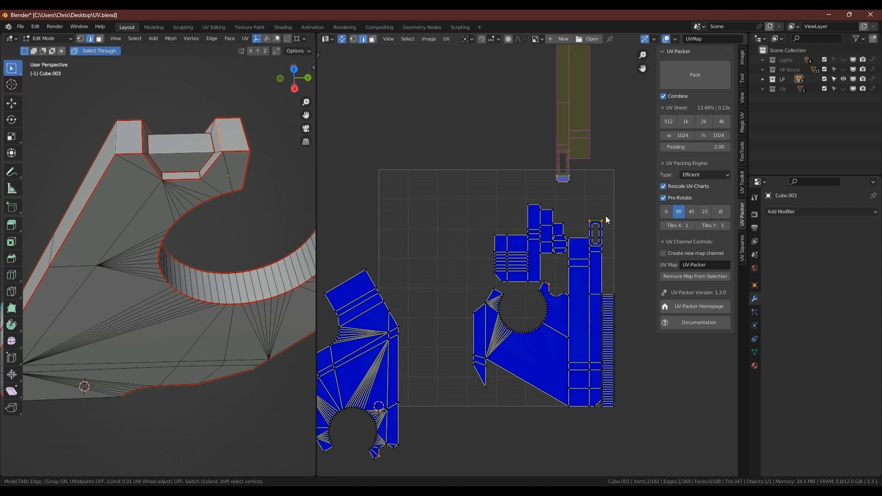
pyautogui.press('Return')
pyautogui.moveTo(606, 216); pyautogui.dragTo(552, 276, button='middle')
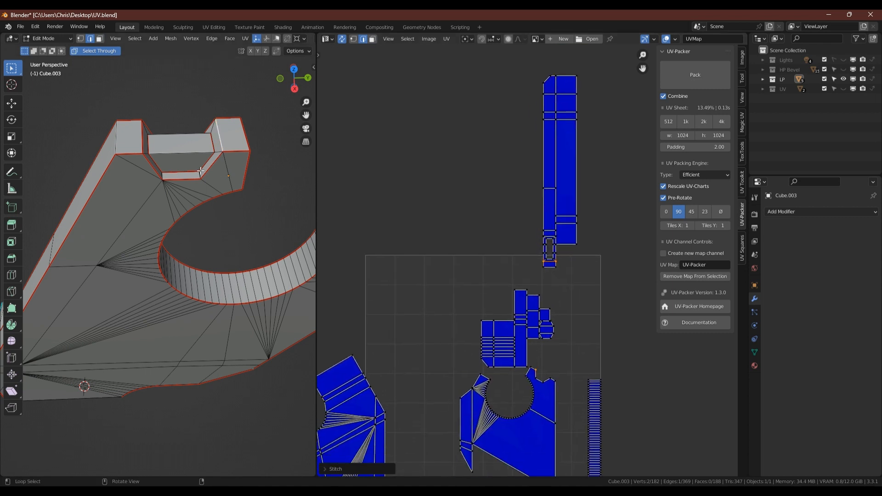
# Stitch the adjoining small square UV face onto the narrow end of the long strip island.
pyautogui.moveTo(201, 171); pyautogui.dragTo(239, 165, button='middle')
pyautogui.hotkey('alt', 'v')
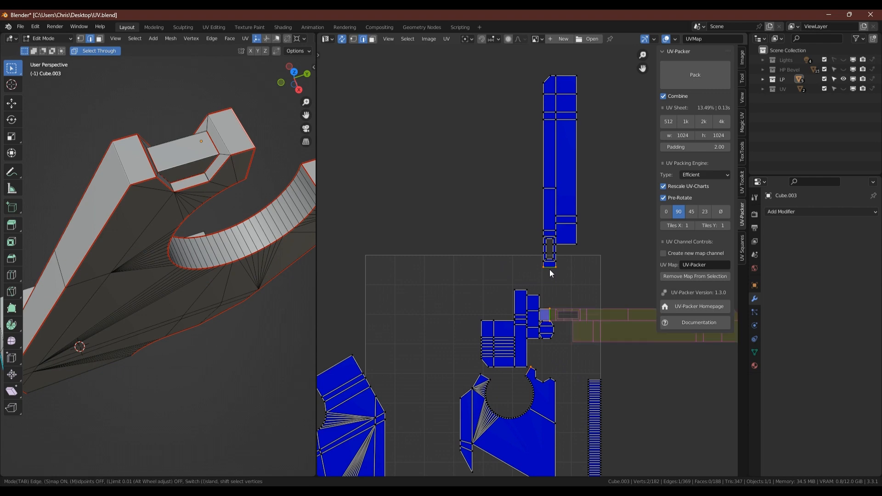
pyautogui.press('i')
pyautogui.scroll(-1, 549, 272)
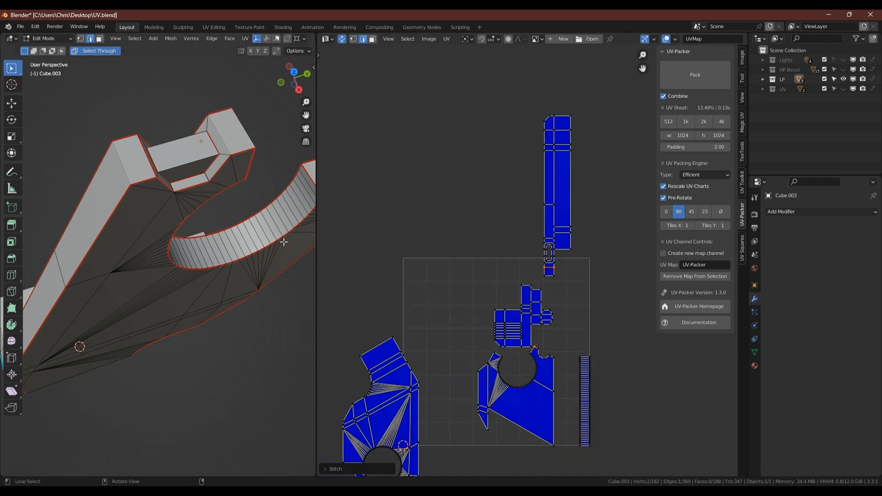
# Stitch the narrow four-face strip island to the neighbouring thin strip along their shared end edge.
pyautogui.moveTo(242, 257); pyautogui.dragTo(144, 213, button='middle')
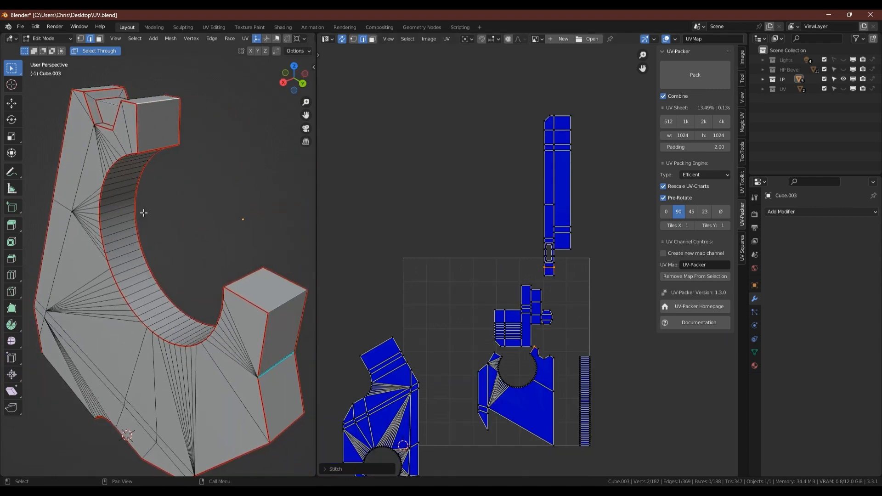
pyautogui.press('3')
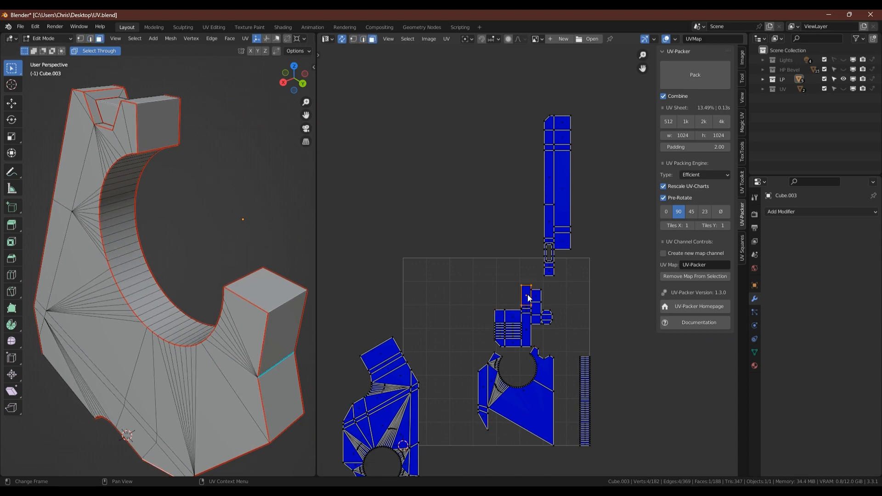
pyautogui.press('l')
pyautogui.scroll(-1, 219, 301)
pyautogui.moveTo(219, 301)
pyautogui.mouseDown(button='middle')
pyautogui.moveTo(270, 270)
pyautogui.moveTo(234, 225)
pyautogui.moveTo(214, 290)
pyautogui.mouseUp(button='middle')
pyautogui.moveTo(261, 188); pyautogui.dragTo(269, 162, button='middle')
pyautogui.scroll(3, 533, 328)
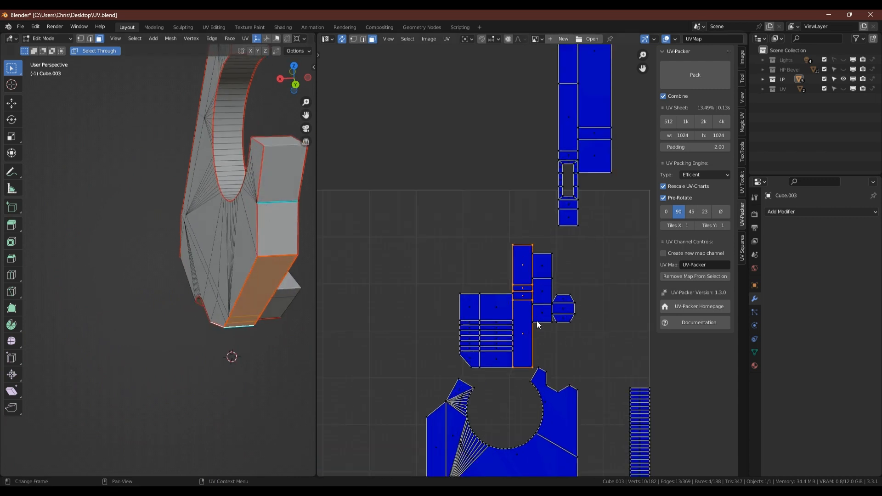
pyautogui.press('2')
pyautogui.click(279, 255)
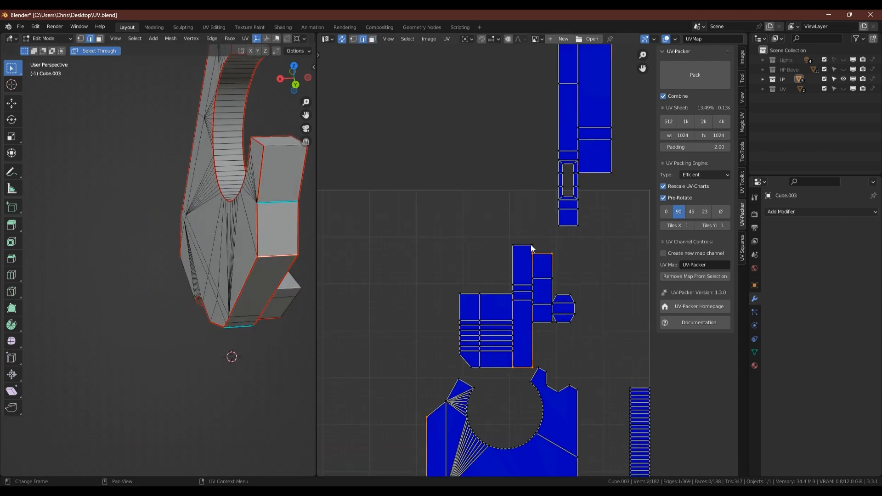
pyautogui.press('v')
pyautogui.click(544, 256)
pyautogui.scroll(-3, 542, 259)
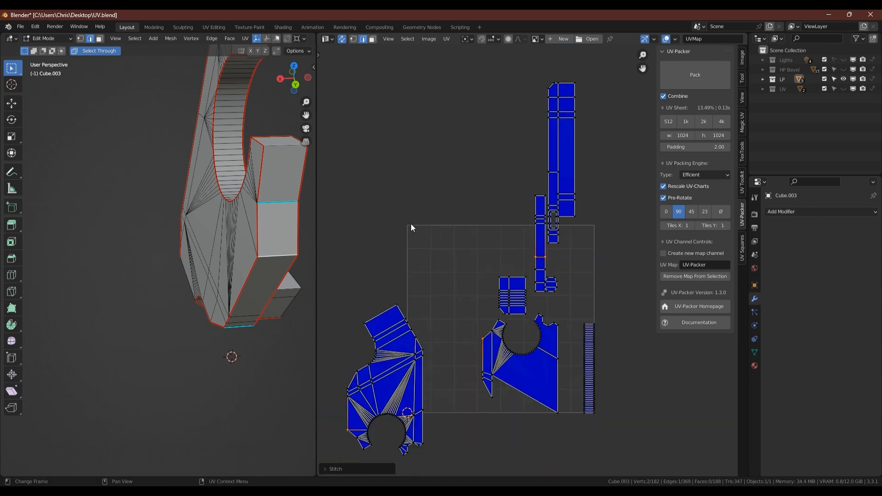
# Add a Mirror modifier to the part with X axis mirroring and X bisect, and apply it.
pyautogui.press('Tab')
pyautogui.press('q')
pyautogui.click(214, 239)
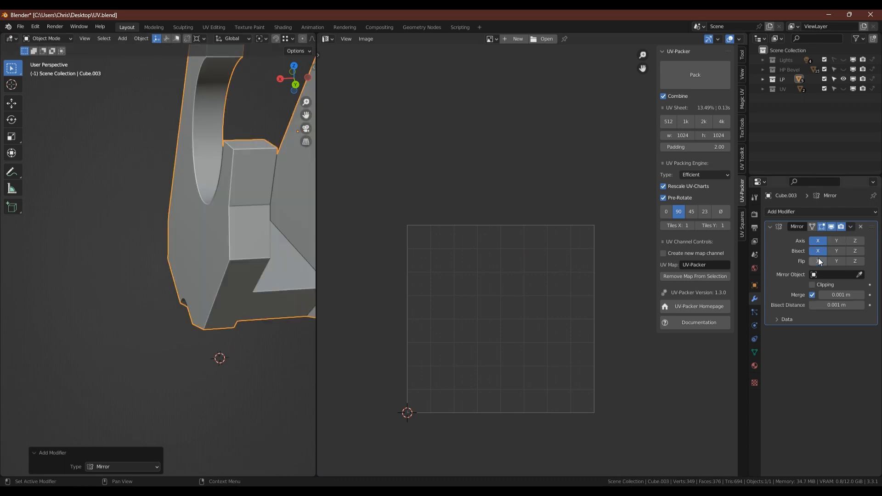
pyautogui.hotkey('ctrl', 'a')
pyautogui.click(290, 82)
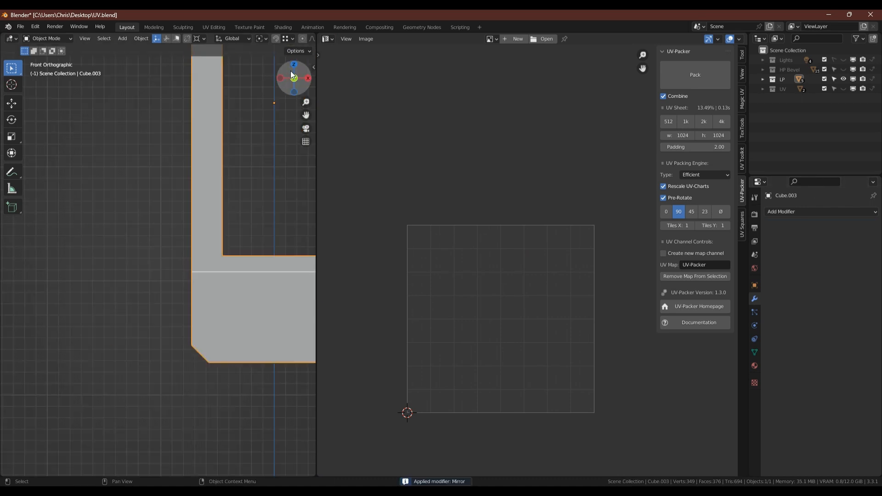
# Select the left half of the mirrored part and move its UV islands away from the overlapping originals.
pyautogui.press('Tab')
pyautogui.scroll(-3, 184, 276)
pyautogui.moveTo(117, 120); pyautogui.dragTo(192, 382)
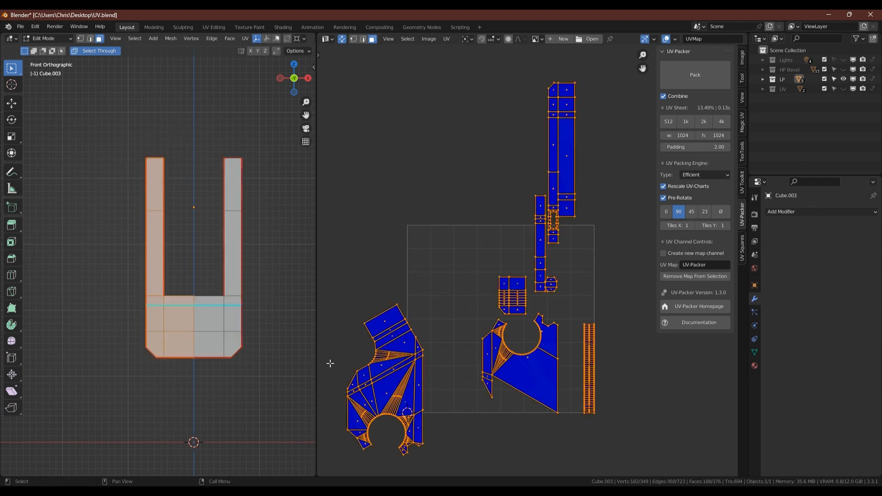
pyautogui.press('Tab')
pyautogui.press('Tab')
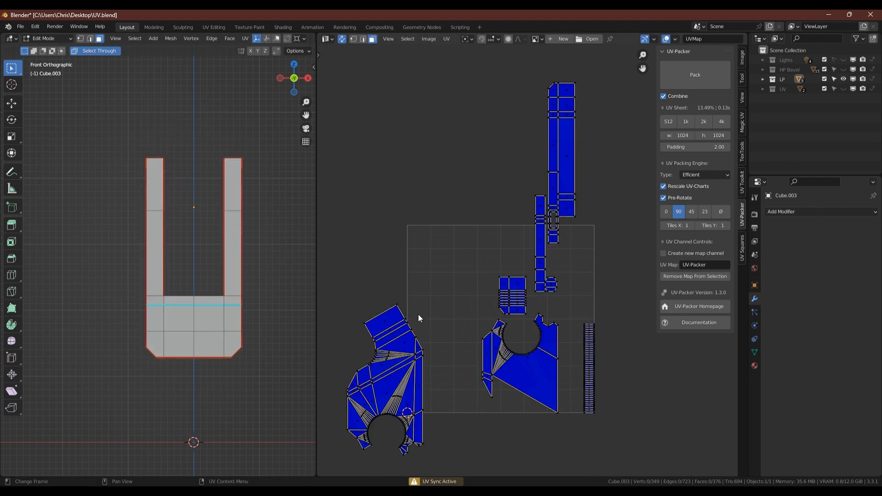
pyautogui.moveTo(111, 140); pyautogui.dragTo(193, 382)
pyautogui.press('g')
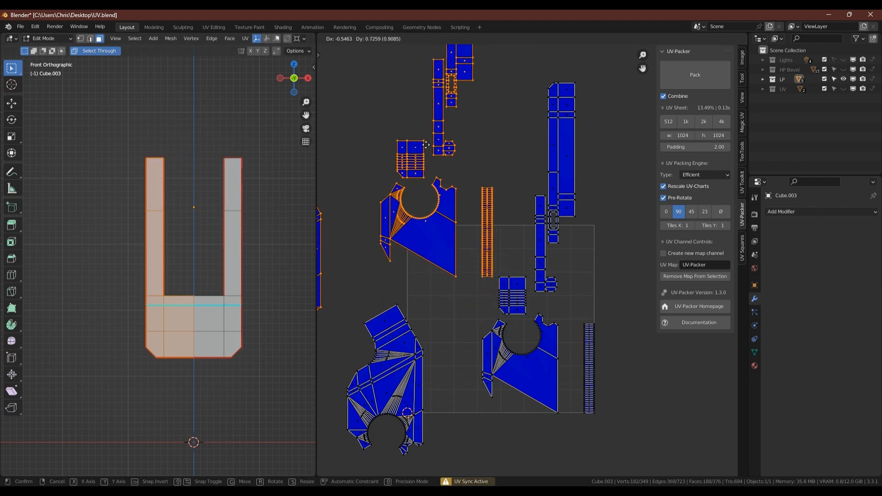
pyautogui.click(411, 124)
# Try to stitch the small ribbed rectangular island to its mirrored copy with UV sync selection off.
pyautogui.moveTo(412, 135); pyautogui.dragTo(419, 210, button='middle')
pyautogui.press('Tab')
pyautogui.click(413, 202)
pyautogui.keyDown('ctrl'); pyautogui.click(415, 224); pyautogui.keyUp('ctrl')
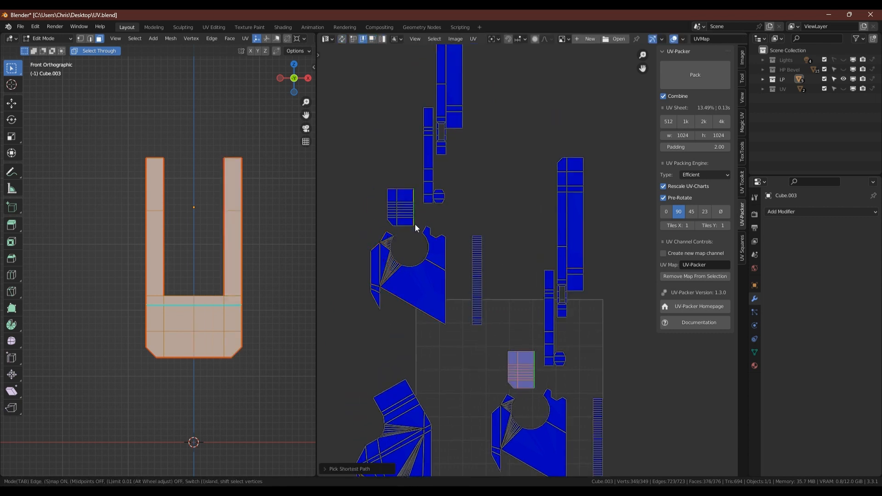
pyautogui.scroll(-3, 415, 224)
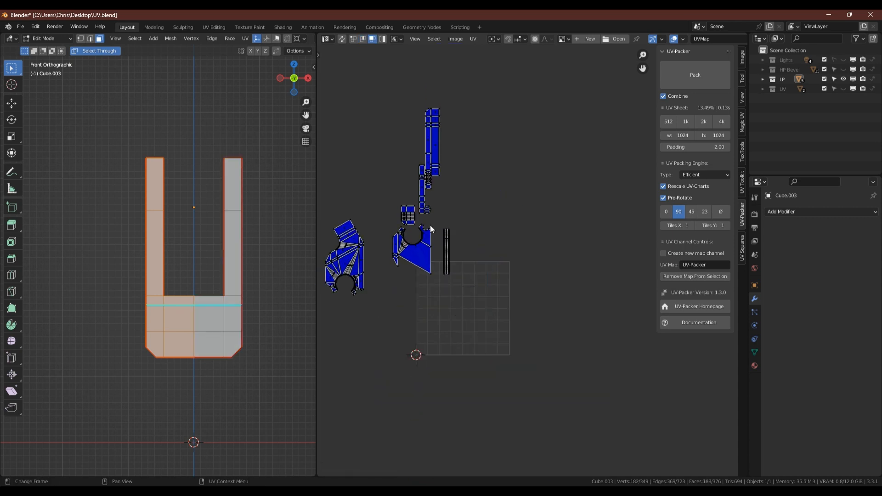
pyautogui.press('Tab')
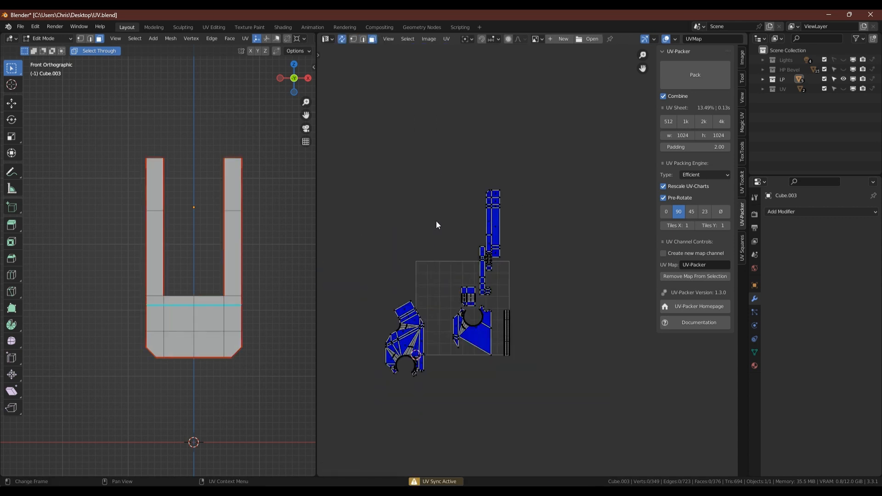
pyautogui.press('a')
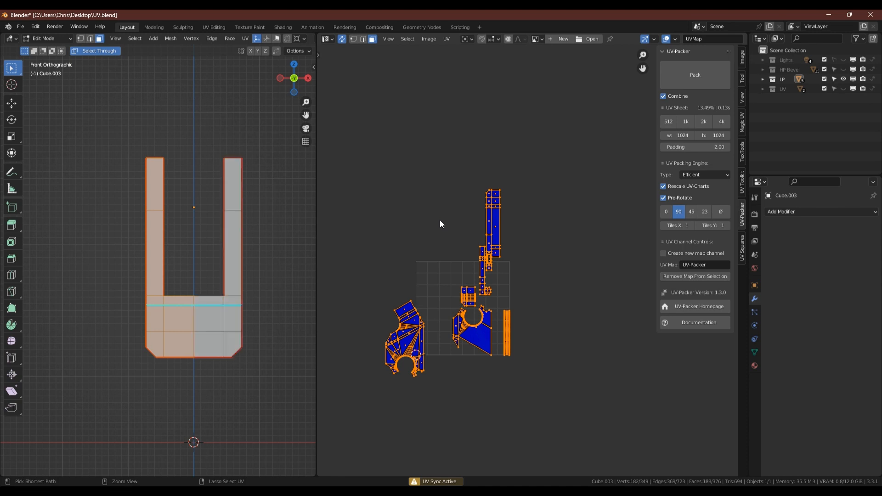
pyautogui.hotkey('alt', 'a')
# Select the part's left half and move its UV islands about -0.64 in X and 1.24 in Y off the originals.
pyautogui.moveTo(105, 134); pyautogui.dragTo(186, 393)
pyautogui.press('g')
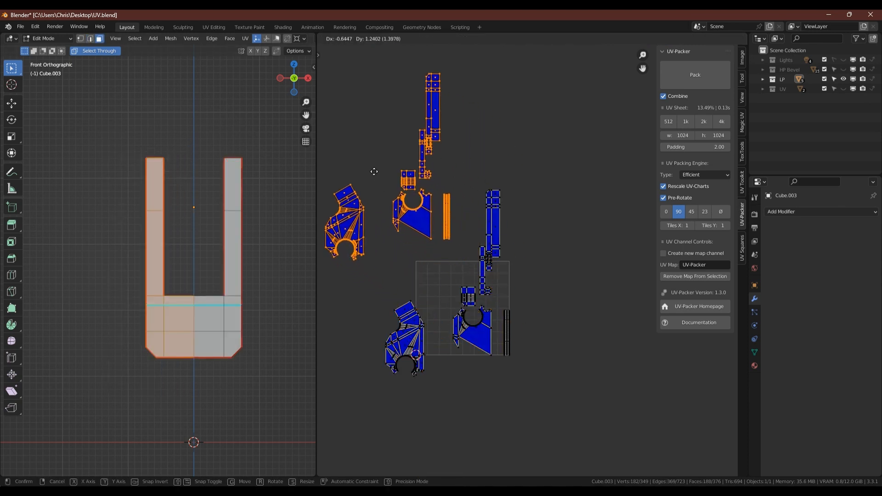
pyautogui.click(376, 176)
pyautogui.hotkey('alt', 'a')
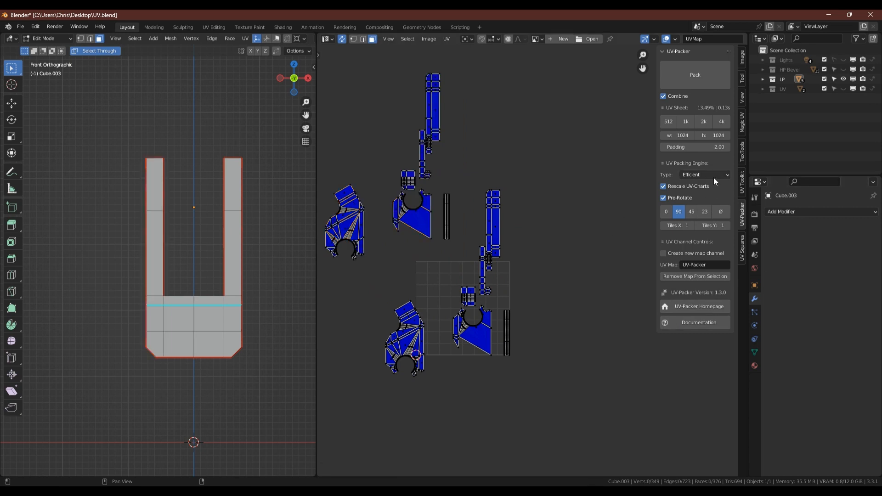
# Disable UV sync selection through the TexTools UV layout options.
pyautogui.click(743, 154)
pyautogui.click(696, 167)
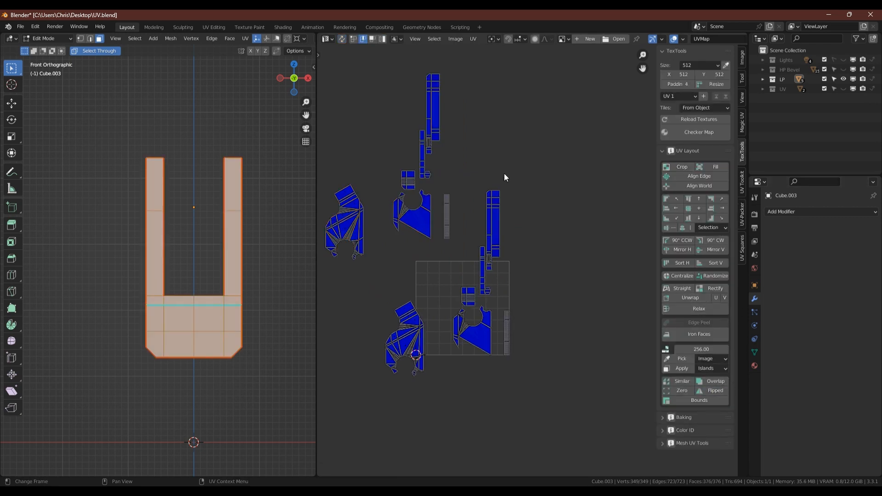
pyautogui.hotkey('ctrl', 'z')
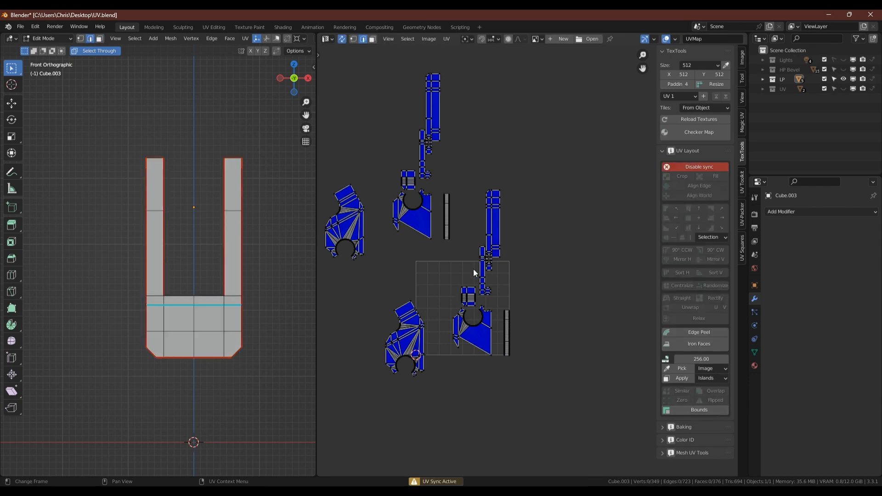
pyautogui.scroll(4, 473, 269)
pyautogui.click(698, 166)
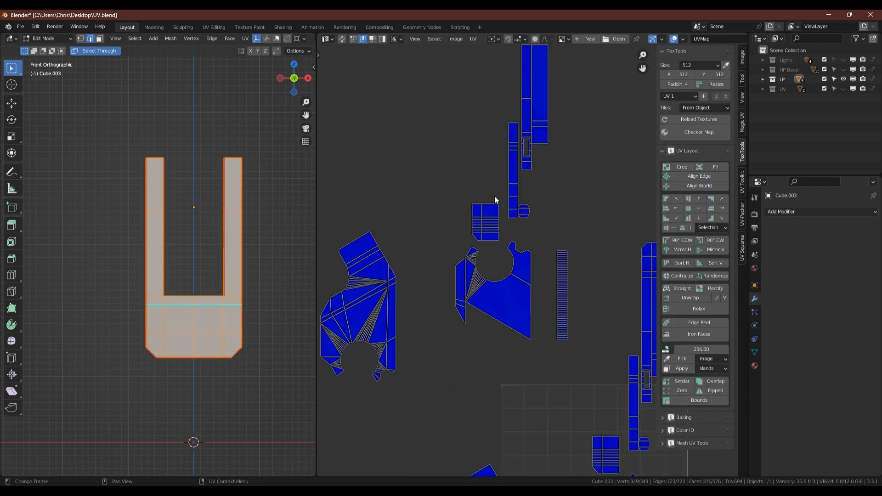
# Try to stitch the small ribbed rectangular island to its moved copy along the shared straight edge.
pyautogui.keyDown('ctrl'); pyautogui.click(504, 240); pyautogui.keyUp('ctrl')
pyautogui.press('v')
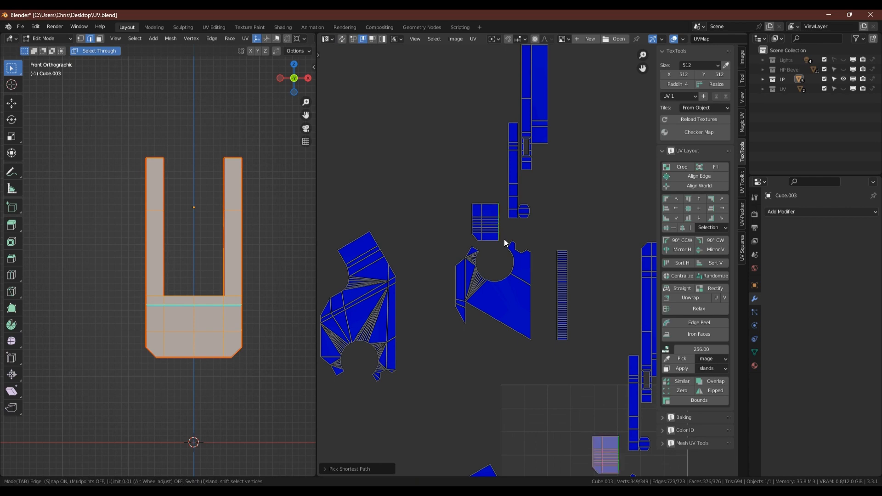
pyautogui.press('Return')
pyautogui.press('KP_Decimal')
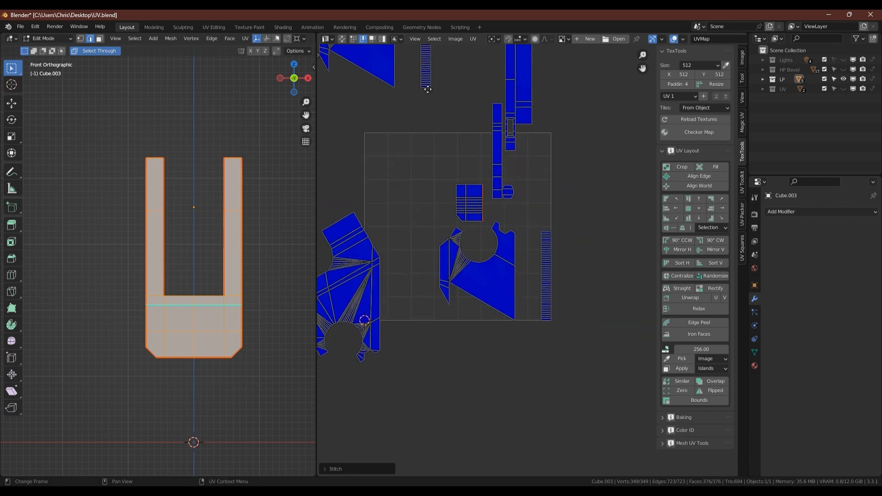
# Select all the moved UV islands and flip them horizontally by scaling them by -1 along X.
pyautogui.press('3')
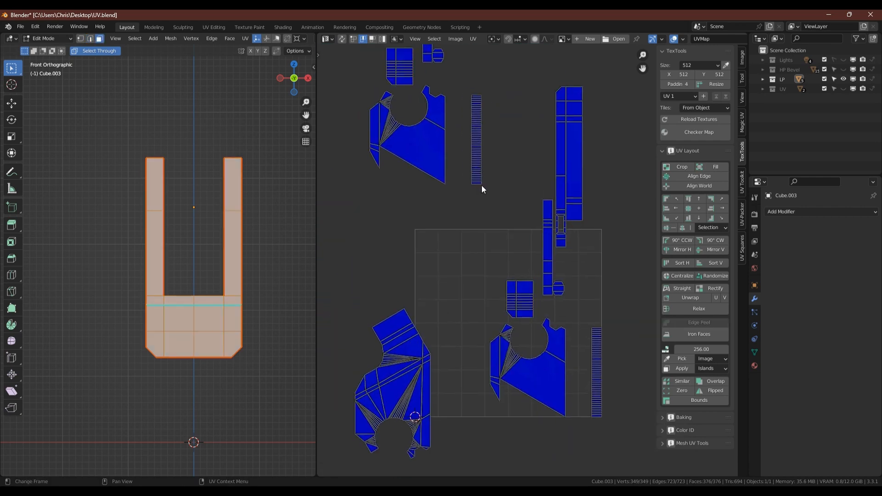
pyautogui.scroll(-3, 482, 185)
pyautogui.moveTo(360, 83); pyautogui.dragTo(528, 294)
pyautogui.write('sx')
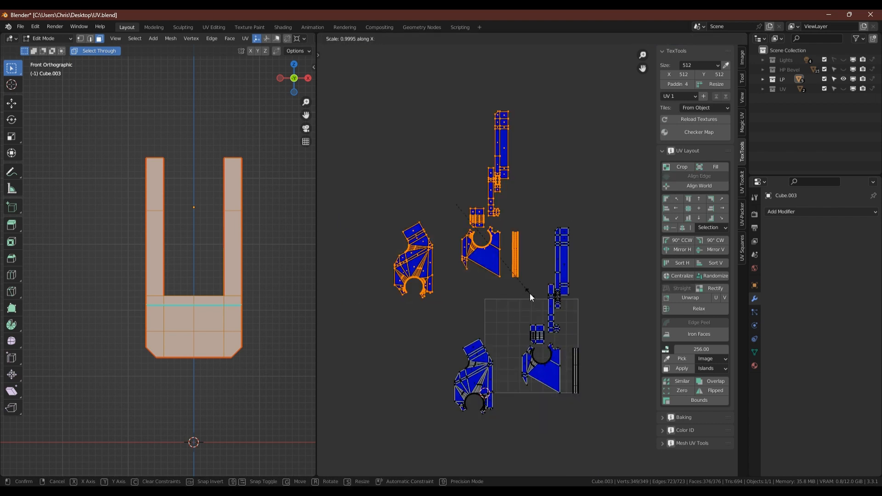
pyautogui.write('-1')
pyautogui.press('Return')
# Stitch the flipped small ribbed rectangular island to its original counterpart along the centre edge.
pyautogui.scroll(2, 432, 218)
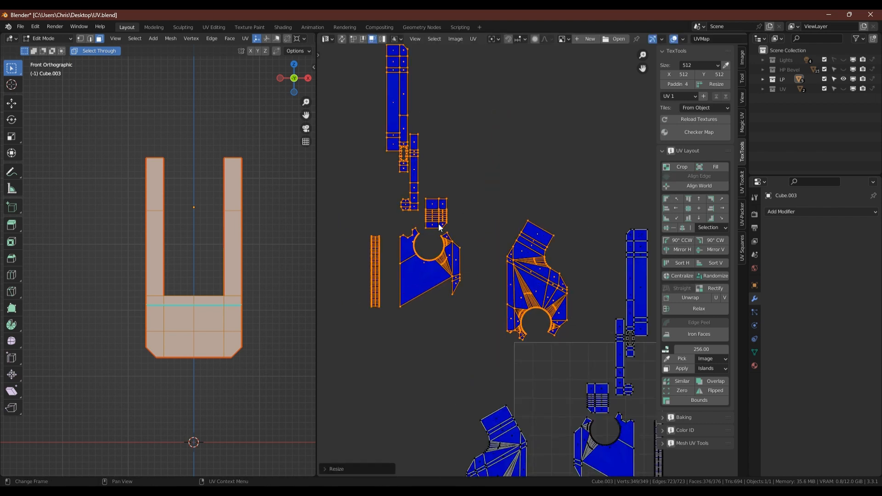
pyautogui.press('2')
pyautogui.hotkey('alt', 'a')
pyautogui.keyDown('ctrl'); pyautogui.click(426, 224); pyautogui.keyUp('ctrl')
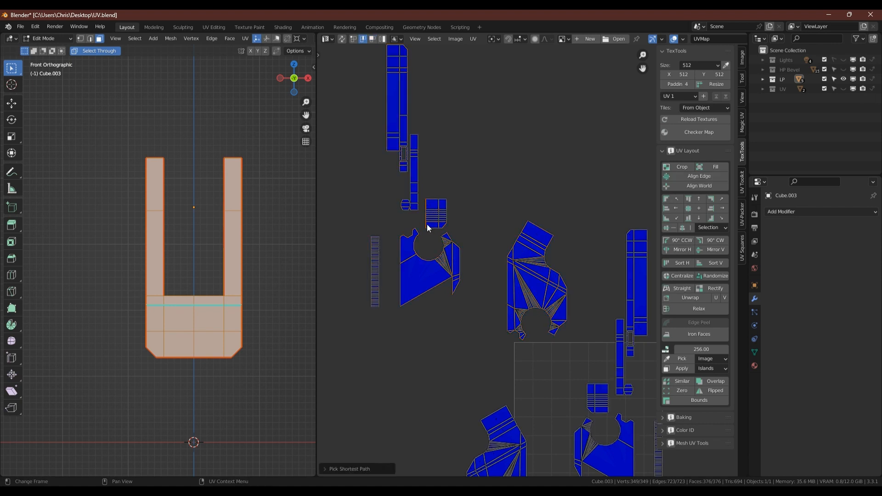
pyautogui.press('v')
pyautogui.click(429, 223)
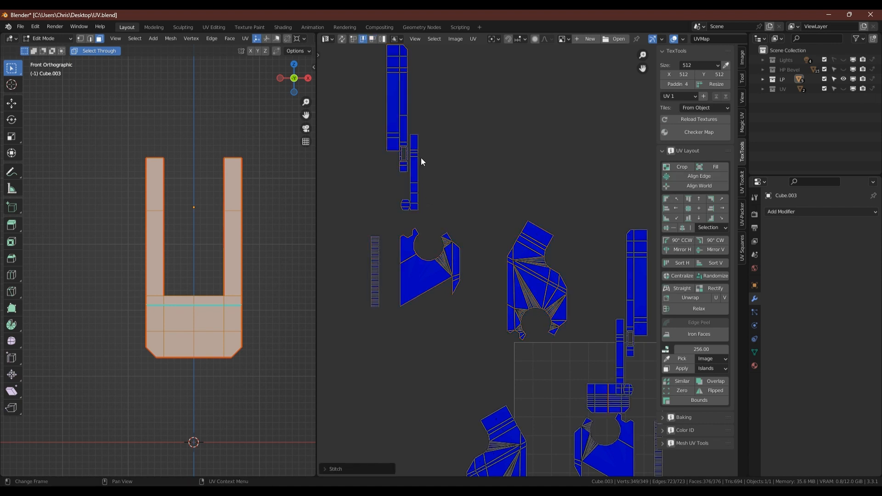
# Stitch the two halves of the long double-strip island together along their full-length centre edge.
pyautogui.moveTo(389, 134); pyautogui.dragTo(419, 214, button='middle')
pyautogui.scroll(1, 419, 214)
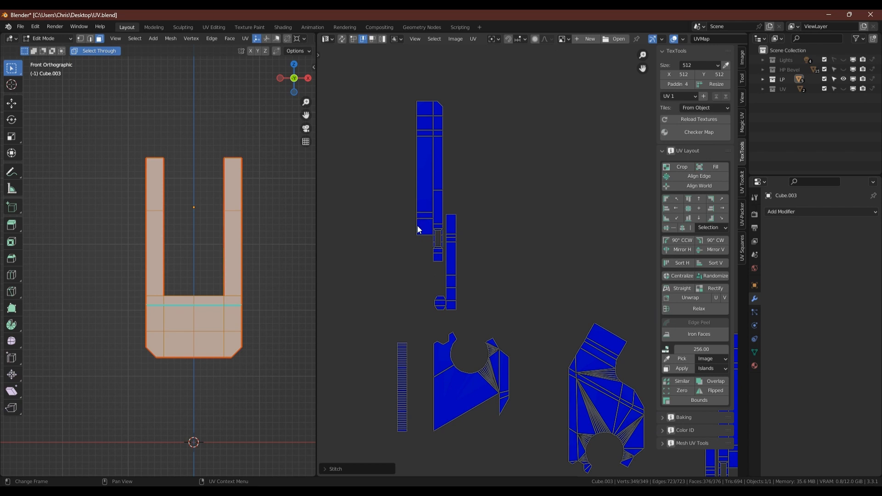
pyautogui.keyDown('ctrl'); pyautogui.click(419, 112); pyautogui.keyUp('ctrl')
pyautogui.press('v')
pyautogui.click(419, 109)
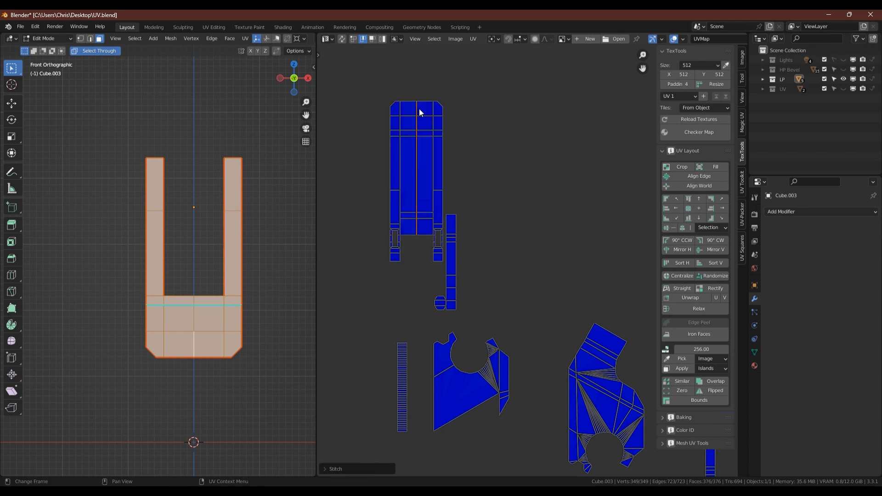
pyautogui.moveTo(503, 296); pyautogui.dragTo(500, 285, button='middle')
pyautogui.press('Home')
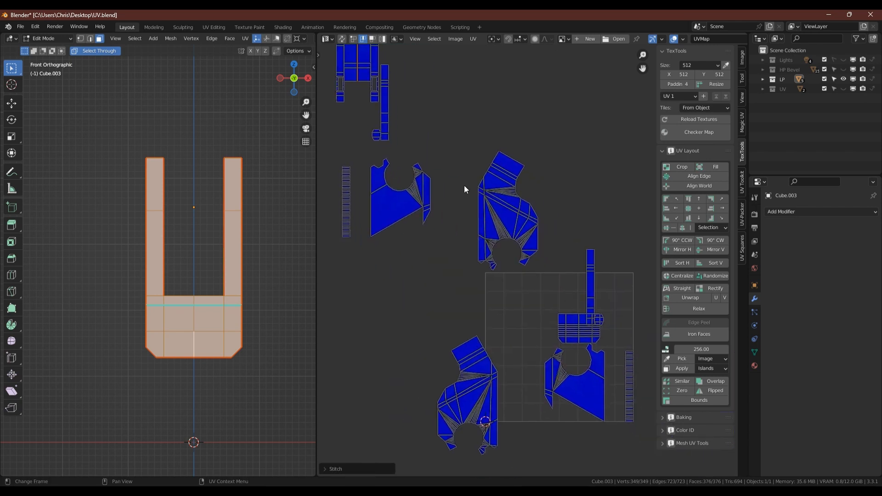
# Stitch the two large curved side-profile UV islands together along their short straight end edge.
pyautogui.click(514, 163)
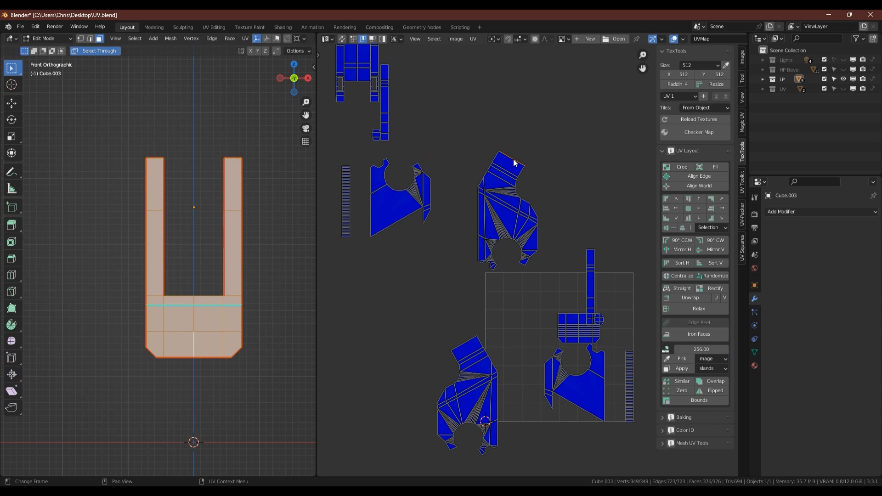
pyautogui.press('v')
pyautogui.click(514, 163)
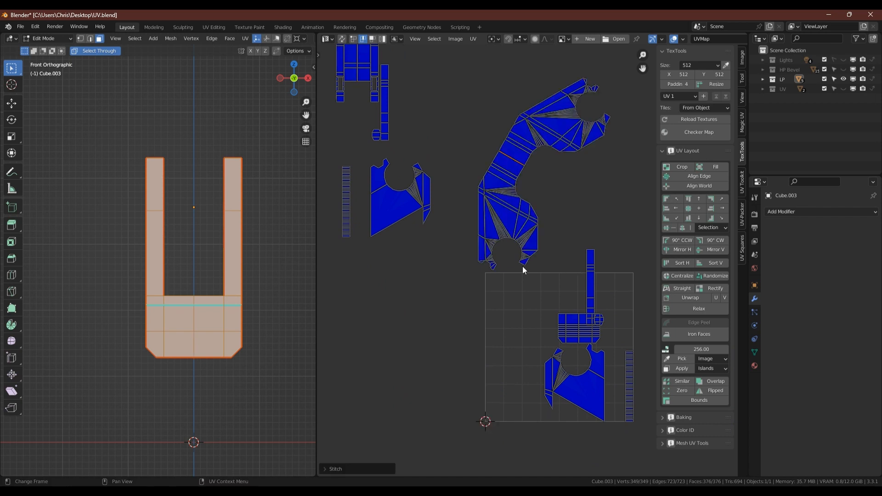
# Select the linked narrow strip island that overlaps the small ribbed island and move it clear of it.
pyautogui.moveTo(255, 279); pyautogui.dragTo(215, 291, button='middle')
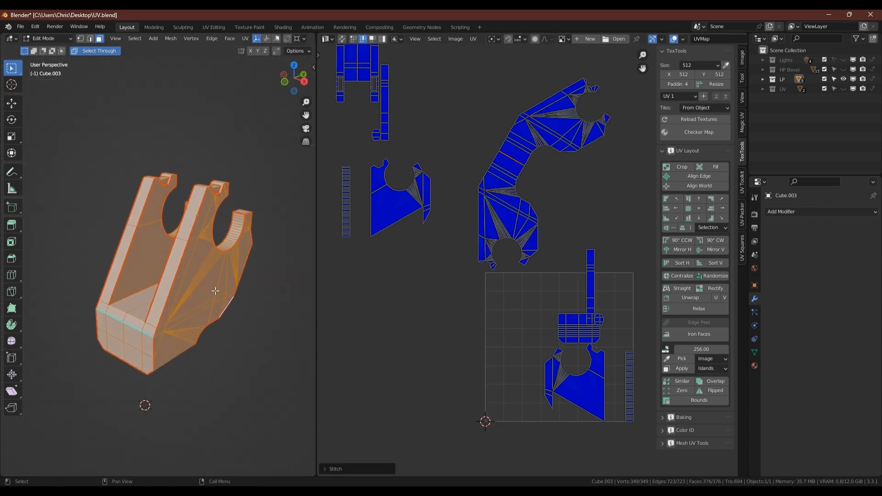
pyautogui.click(205, 289)
pyautogui.hotkey('ctrl', 'l')
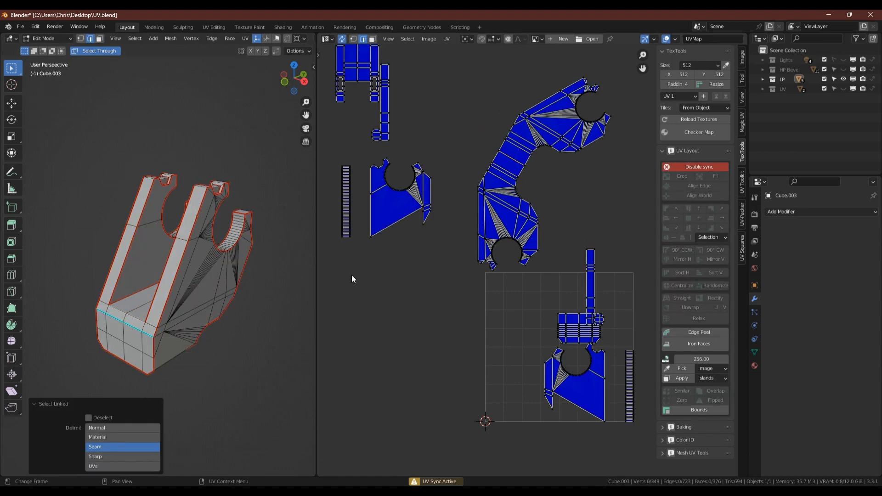
pyautogui.click(587, 301)
pyautogui.hotkey('ctrl', 'l')
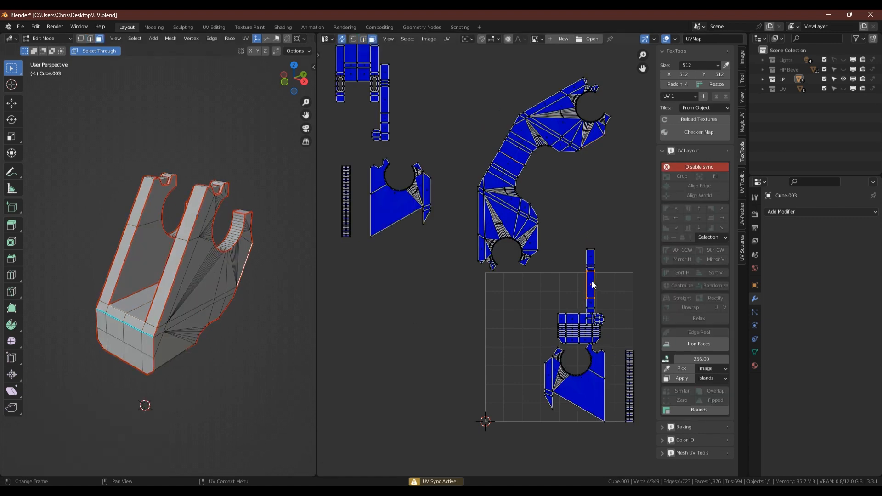
pyautogui.moveTo(593, 285); pyautogui.dragTo(602, 251)
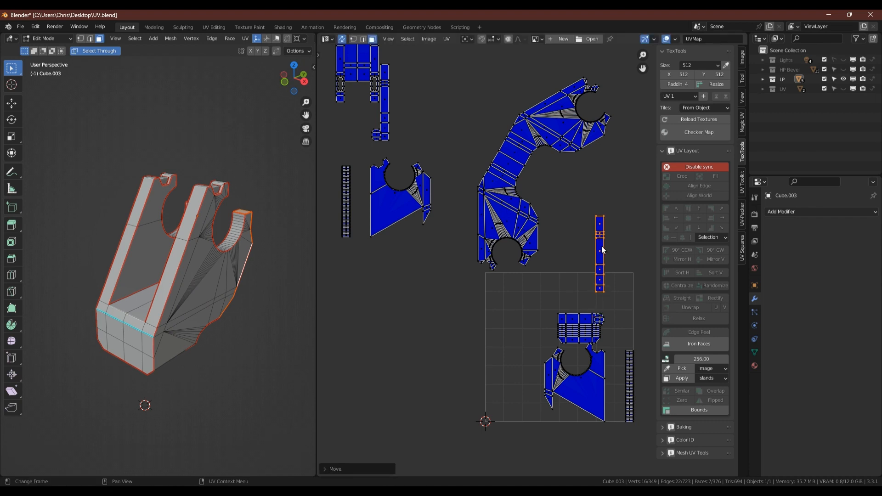
pyautogui.moveTo(137, 243); pyautogui.dragTo(110, 276, button='middle')
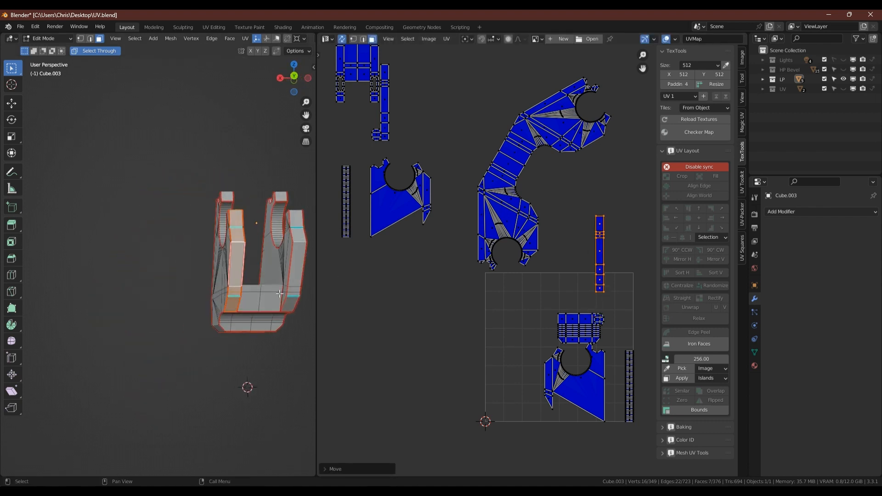
pyautogui.moveTo(253, 252); pyautogui.dragTo(85, 322, button='middle')
# Select the whole mesh and pack all of its UV islands with UV-Packer.
pyautogui.press('a')
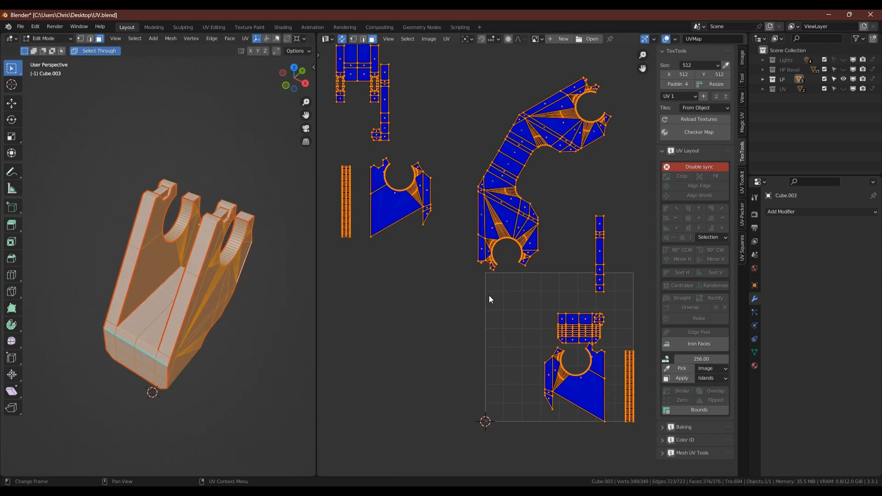
pyautogui.click(743, 205)
pyautogui.click(684, 83)
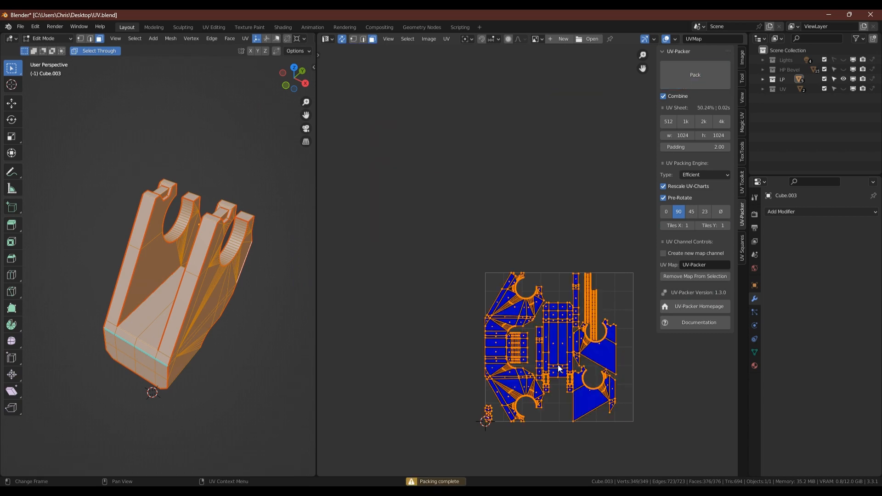
pyautogui.scroll(3, 560, 368)
pyautogui.moveTo(561, 324); pyautogui.dragTo(529, 275, button='middle')
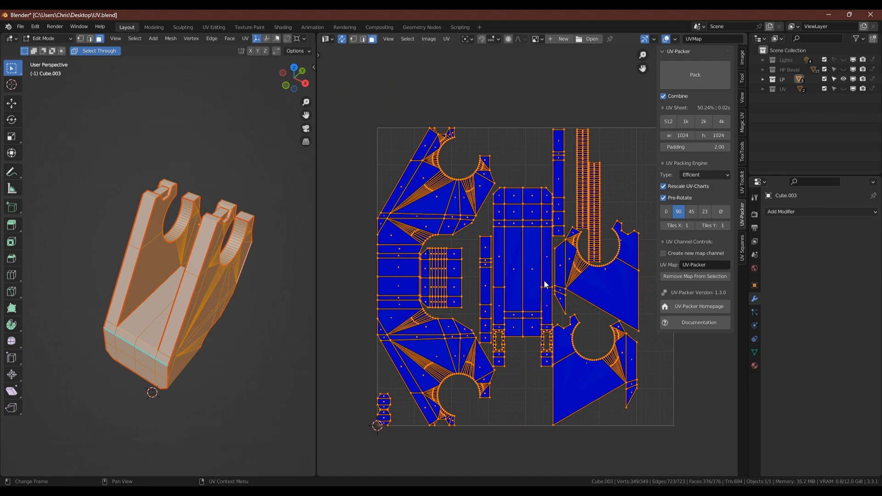
# Move the unwrapped bracket to the UV collection, leave isolation to show the remaining parts, and save the file.
pyautogui.press('Tab')
pyautogui.press('Tab')
pyautogui.press('Tab')
pyautogui.moveTo(266, 271); pyautogui.dragTo(238, 213, button='middle')
pyautogui.press('m')
pyautogui.click(193, 267)
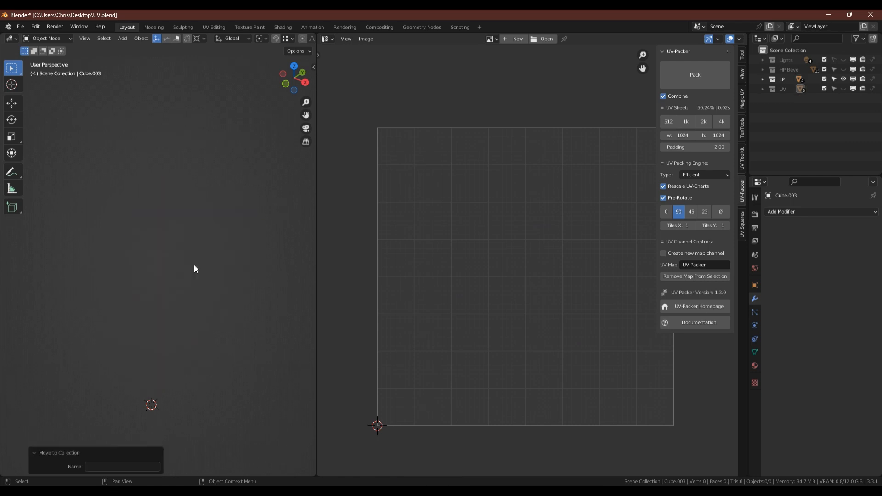
pyautogui.press('KP_Divide')
pyautogui.hotkey('ctrl', 's')
# Isolate the pair of round discs and mark seams along both rim edge loops and one cross edge on each disc.
pyautogui.click(259, 264)
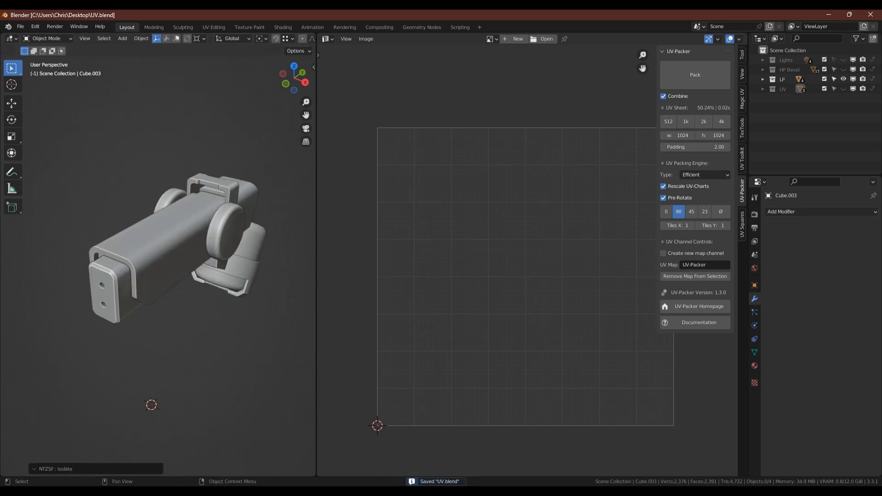
pyautogui.click(227, 234)
pyautogui.press('KP_Divide')
pyautogui.press('Tab')
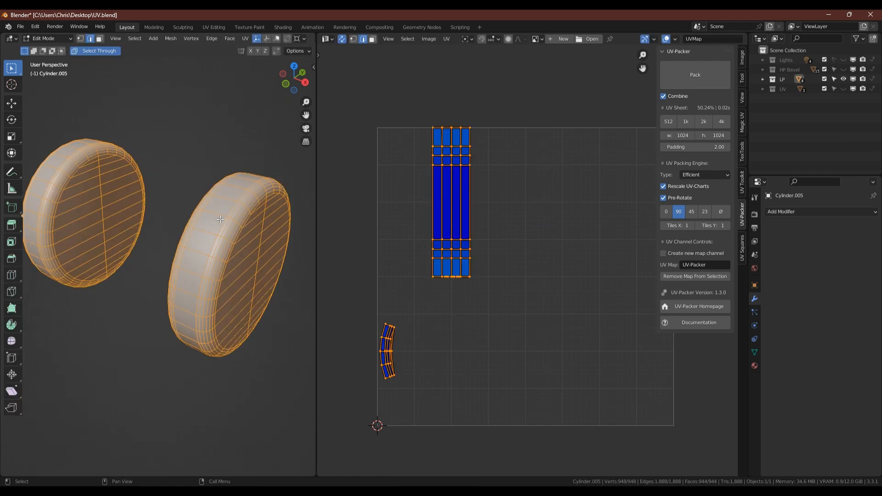
pyautogui.hotkey('alt', 'a')
pyautogui.keyDown('alt'); pyautogui.click(198, 220); pyautogui.keyUp('alt')
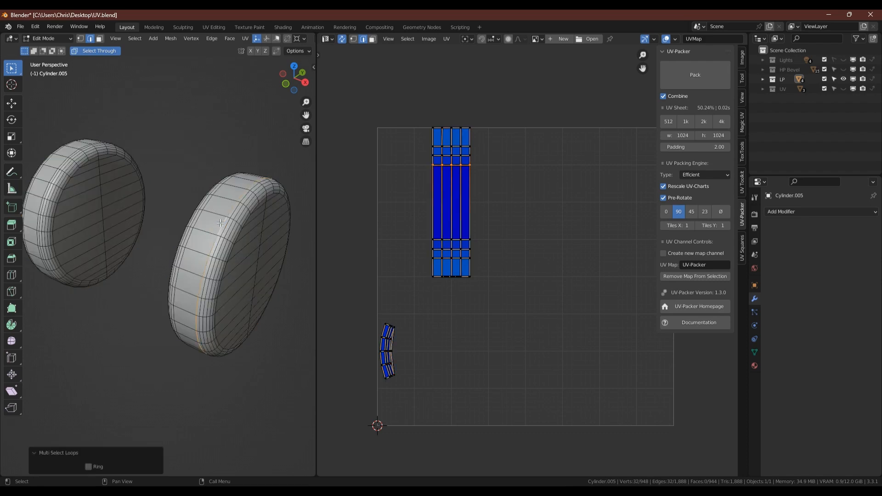
pyautogui.keyDown('alt'); pyautogui.keyDown('shift'); pyautogui.click(51, 175); pyautogui.keyUp('shift'); pyautogui.keyUp('alt')
pyautogui.moveTo(129, 267); pyautogui.dragTo(211, 207, button='middle')
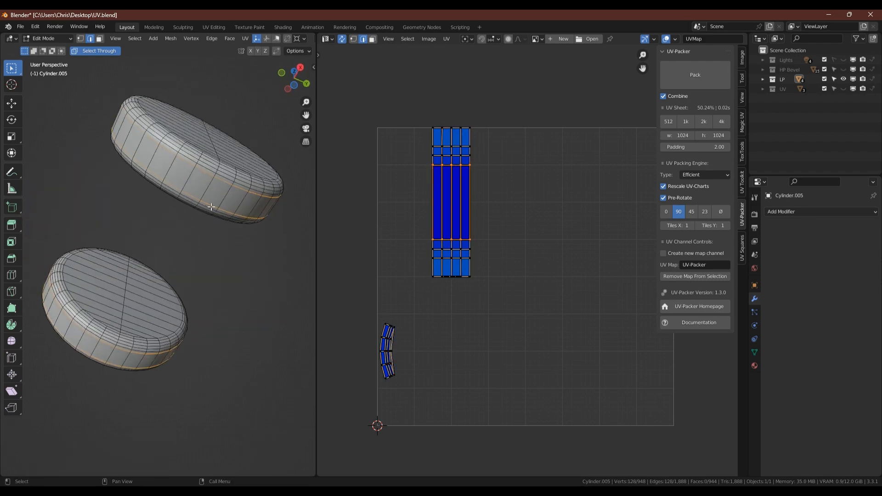
pyautogui.keyDown('shift'); pyautogui.click(210, 190); pyautogui.keyUp('shift')
pyautogui.hotkey('ctrl', 'e')
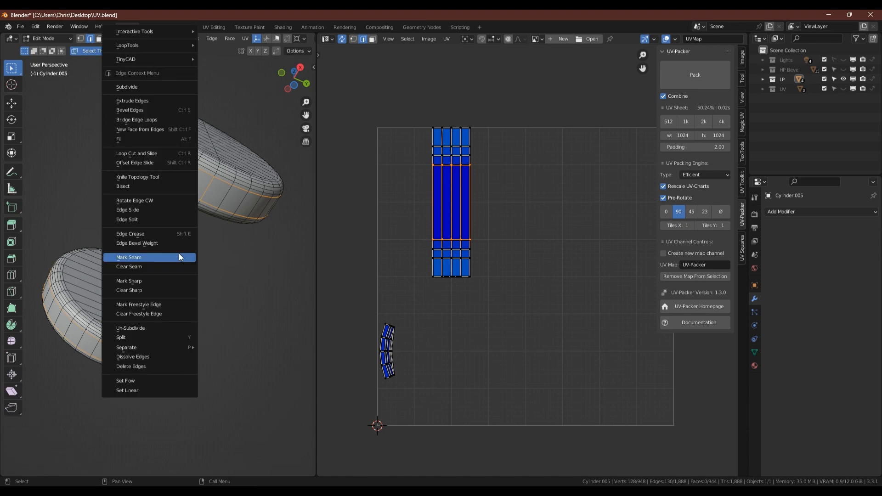
pyautogui.click(179, 255)
# Unwrap all faces of both discs and pack their UV islands with UV-Packer.
pyautogui.press('3')
pyautogui.press('a')
pyautogui.press('u')
pyautogui.click(147, 157)
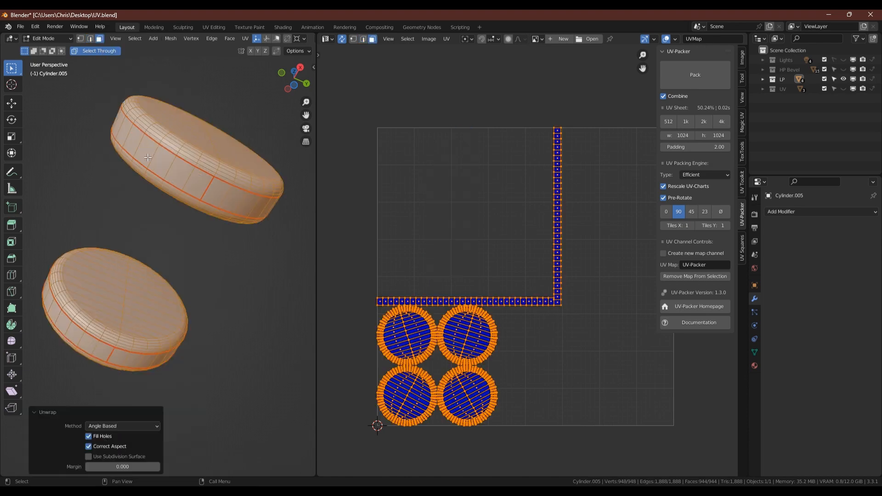
pyautogui.click(700, 77)
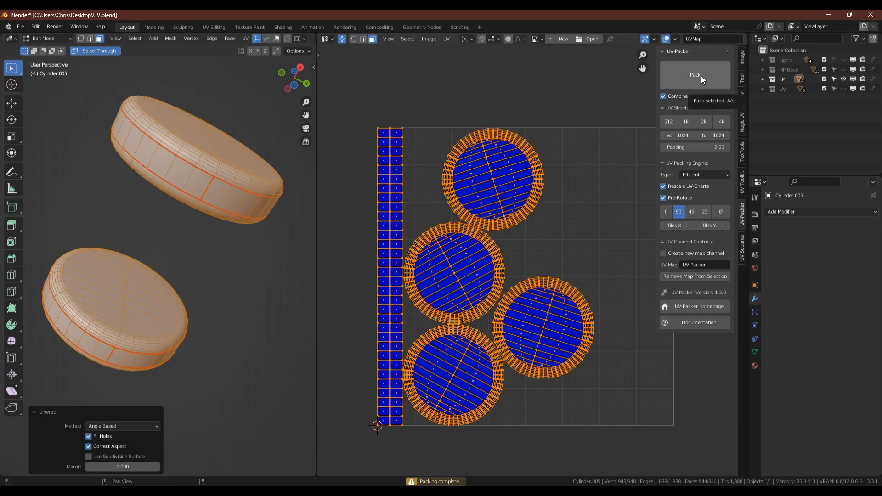
# Move the unwrapped discs to the UV collection, leave isolation, and save the file.
pyautogui.press('Tab')
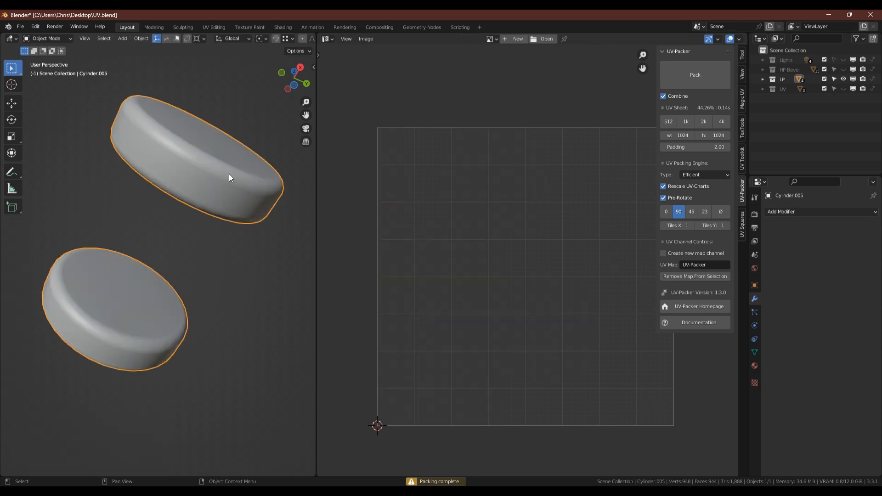
pyautogui.moveTo(218, 171); pyautogui.dragTo(218, 222, button='middle')
pyautogui.press('m')
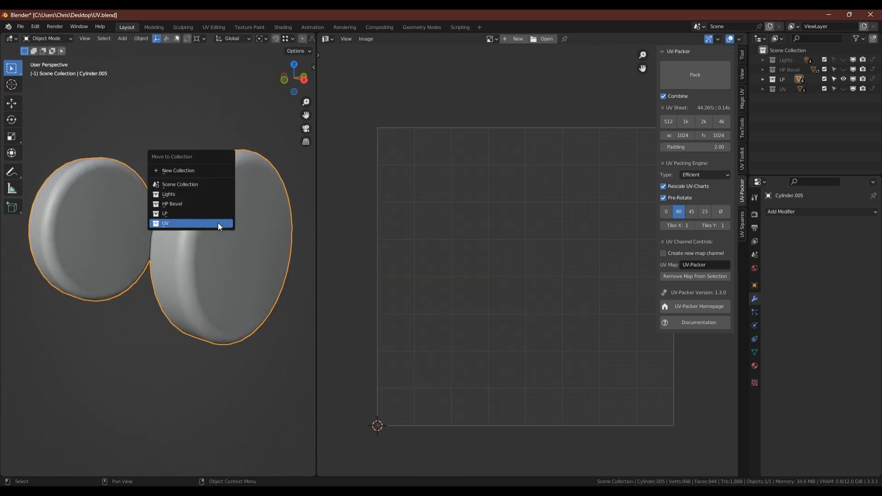
pyautogui.click(218, 223)
pyautogui.press('/')
pyautogui.scroll(-3, 218, 224)
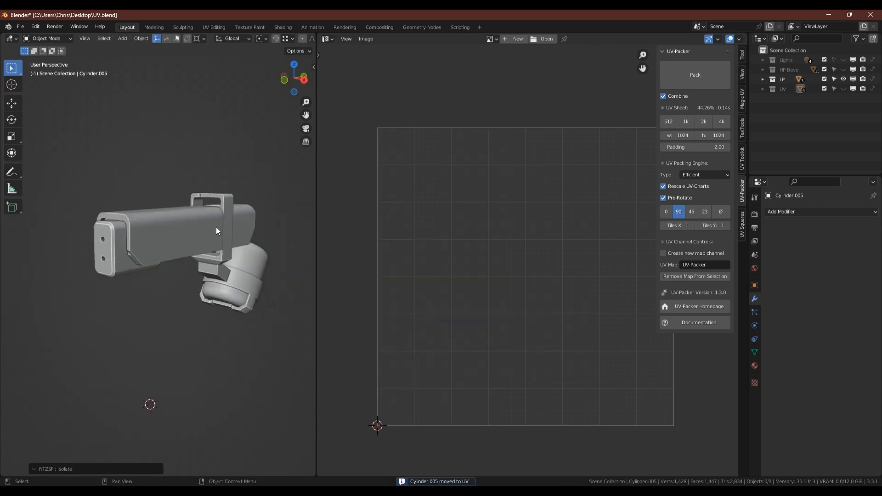
pyautogui.hotkey('ctrl', 's')
# Isolate the long main body for mesh editing and widen the 3D viewport.
pyautogui.click(217, 226)
pyautogui.click(190, 224)
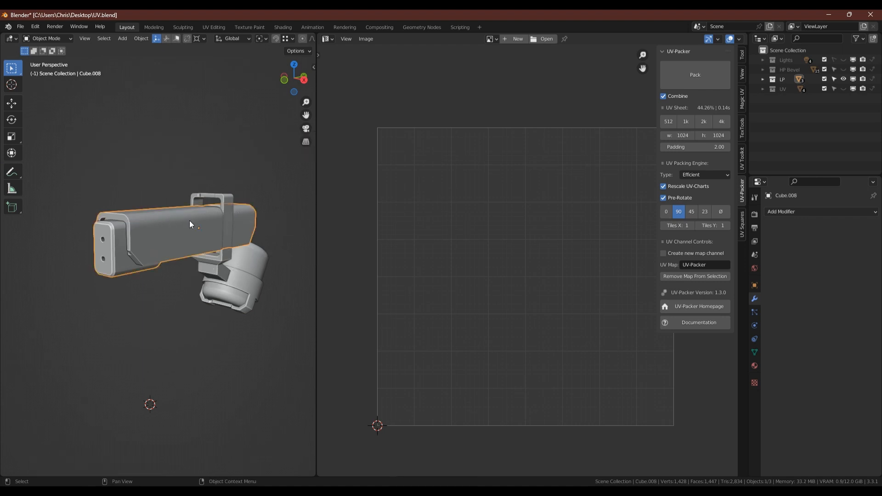
pyautogui.press('/')
pyautogui.moveTo(316, 223); pyautogui.dragTo(419, 223)
pyautogui.press('Tab')
pyautogui.scroll(4, 204, 233)
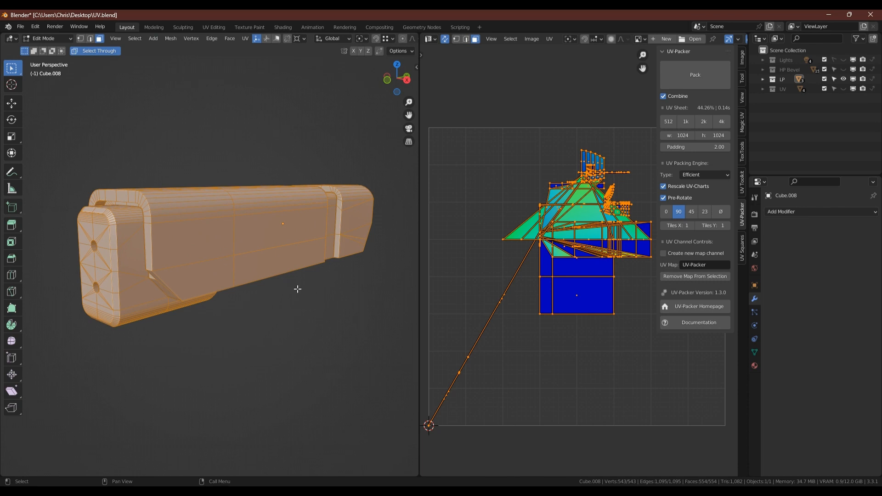
# Clear the selection and select the body's sharp edges with a sharpness of 30°.
pyautogui.moveTo(298, 289); pyautogui.dragTo(328, 339, button='middle')
pyautogui.press('2')
pyautogui.hotkey('alt', 'a')
pyautogui.click(134, 38)
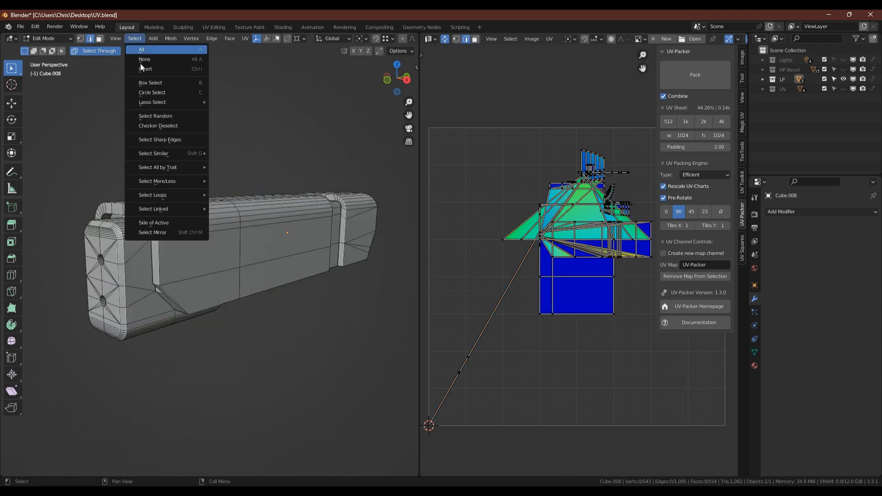
pyautogui.click(168, 140)
# Deselect the inner bevel loop around the two-hole end face and add the centre edges beneath the front block to the selection.
pyautogui.moveTo(159, 302); pyautogui.dragTo(232, 276, button='middle')
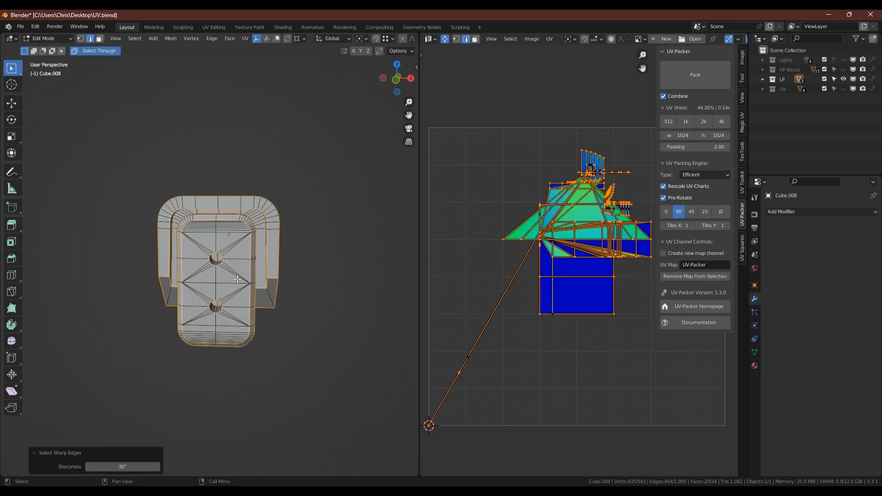
pyautogui.scroll(3, 232, 276)
pyautogui.keyDown('shift'); pyautogui.click(255, 253); pyautogui.keyUp('shift')
pyautogui.scroll(3, 253, 170)
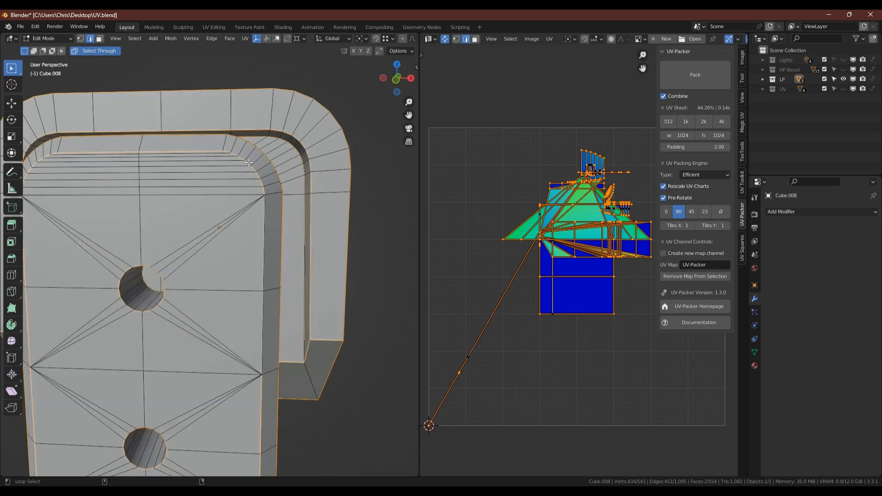
pyautogui.keyDown('alt'); pyautogui.keyDown('shift'); pyautogui.click(198, 151); pyautogui.keyUp('shift'); pyautogui.keyUp('alt')
pyautogui.moveTo(198, 151)
pyautogui.keyDown('shift'); pyautogui.mouseDown(button='middle')
pyautogui.moveTo(219, 179)
pyautogui.moveTo(205, 144)
pyautogui.mouseUp(button='middle'); pyautogui.keyUp('shift')
pyautogui.keyDown('alt'); pyautogui.keyDown('shift'); pyautogui.click(213, 188); pyautogui.keyUp('shift'); pyautogui.keyUp('alt')
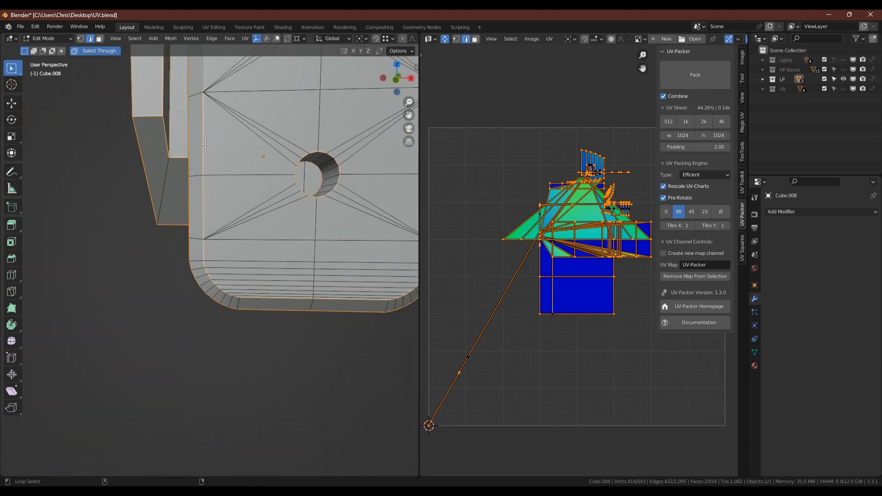
pyautogui.keyDown('alt'); pyautogui.keyDown('shift'); pyautogui.click(274, 292); pyautogui.keyUp('shift'); pyautogui.keyUp('alt')
pyautogui.keyDown('shift'); pyautogui.moveTo(274, 292); pyautogui.dragTo(219, 263, button='middle'); pyautogui.keyUp('shift')
pyautogui.keyDown('alt'); pyautogui.keyDown('shift'); pyautogui.click(281, 229); pyautogui.keyUp('shift'); pyautogui.keyUp('alt')
pyautogui.keyDown('shift'); pyautogui.moveTo(281, 230); pyautogui.dragTo(221, 171, button='middle'); pyautogui.keyUp('shift')
pyautogui.scroll(-3, 248, 221)
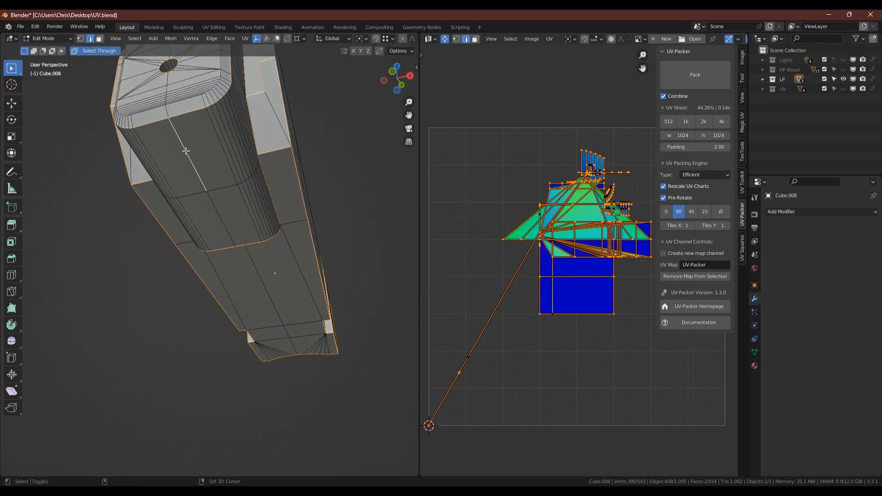
pyautogui.keyDown('shift'); pyautogui.click(223, 221); pyautogui.keyUp('shift')
# Deselect the short extra edges of the small rectangular notch inside the curved rear opening.
pyautogui.moveTo(223, 221); pyautogui.dragTo(240, 259, button='middle')
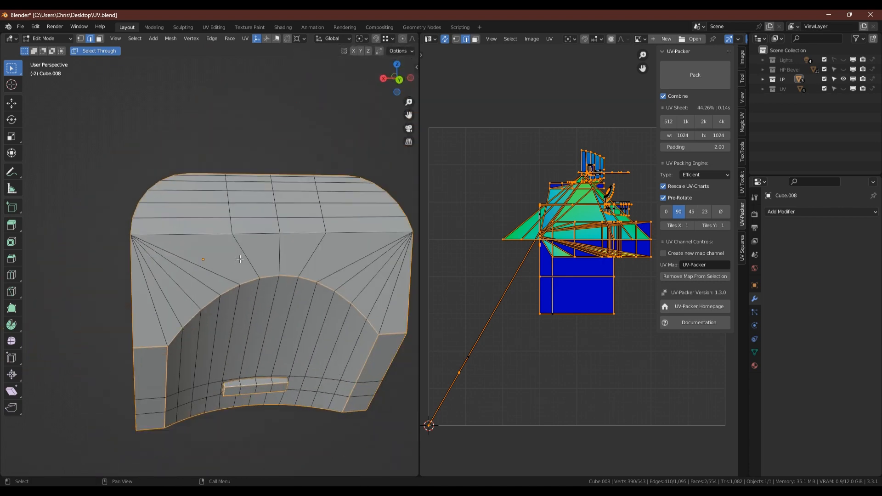
pyautogui.scroll(3, 264, 363)
pyautogui.scroll(5, 198, 392)
pyautogui.keyDown('shift'); pyautogui.click(197, 374); pyautogui.keyUp('shift')
pyautogui.keyDown('shift'); pyautogui.moveTo(197, 374); pyautogui.dragTo(97, 328, button='middle'); pyautogui.keyUp('shift')
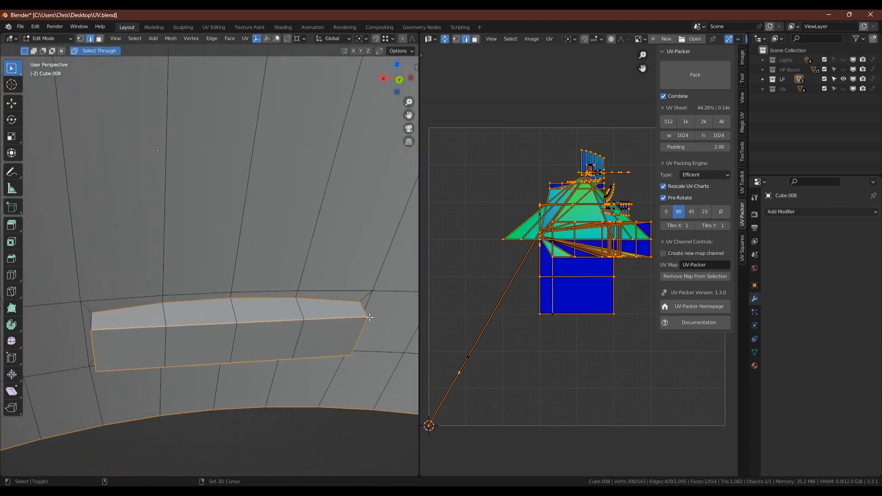
pyautogui.keyDown('shift'); pyautogui.click(370, 317); pyautogui.keyUp('shift')
pyautogui.moveTo(370, 317); pyautogui.dragTo(217, 230, button='middle')
pyautogui.keyDown('shift'); pyautogui.click(301, 197); pyautogui.keyUp('shift')
# Check the body's two-hole end face and mark all the selected edges as seams.
pyautogui.scroll(-5, 294, 216)
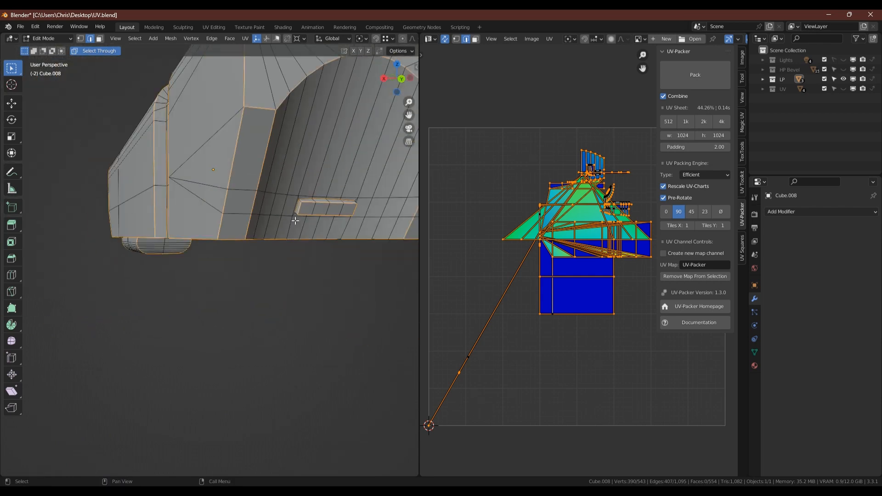
pyautogui.moveTo(294, 216); pyautogui.dragTo(220, 147, button='middle')
pyautogui.scroll(4, 226, 124)
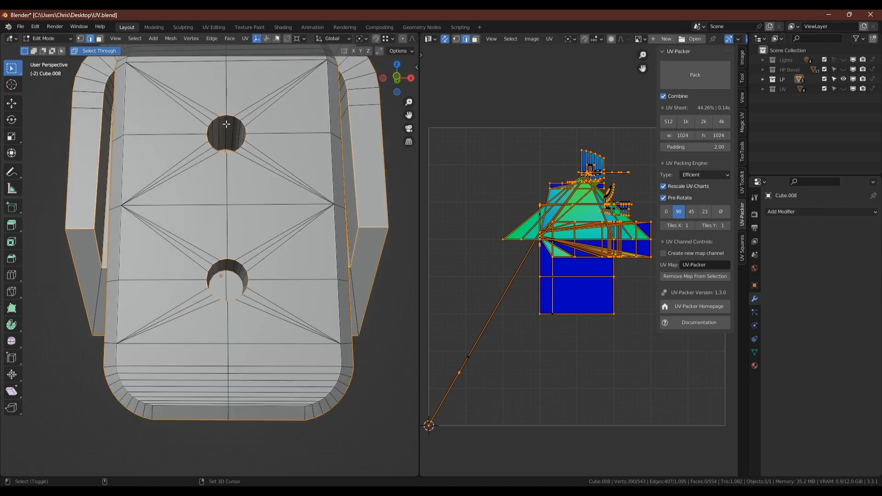
pyautogui.moveTo(229, 270)
pyautogui.mouseDown(button='middle')
pyautogui.moveTo(257, 190)
pyautogui.moveTo(229, 257)
pyautogui.mouseUp(button='middle')
pyautogui.rightClick(230, 256)
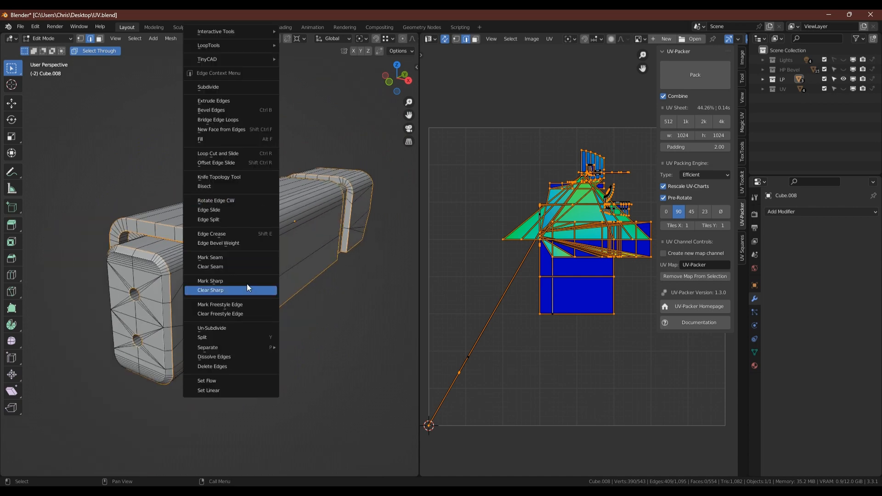
pyautogui.click(218, 258)
# Select all faces of the long body and unwrap them along the marked seams.
pyautogui.hotkey('alt', 'a')
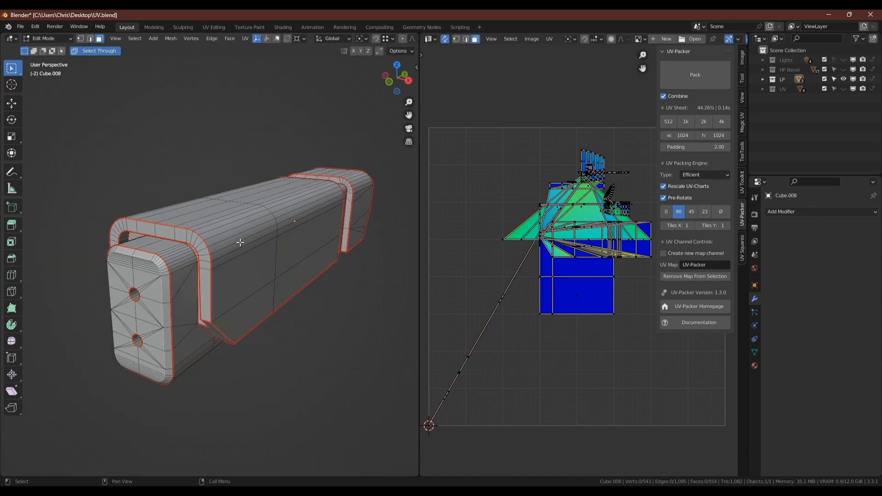
pyautogui.press('a')
pyautogui.press('u')
pyautogui.click(201, 157)
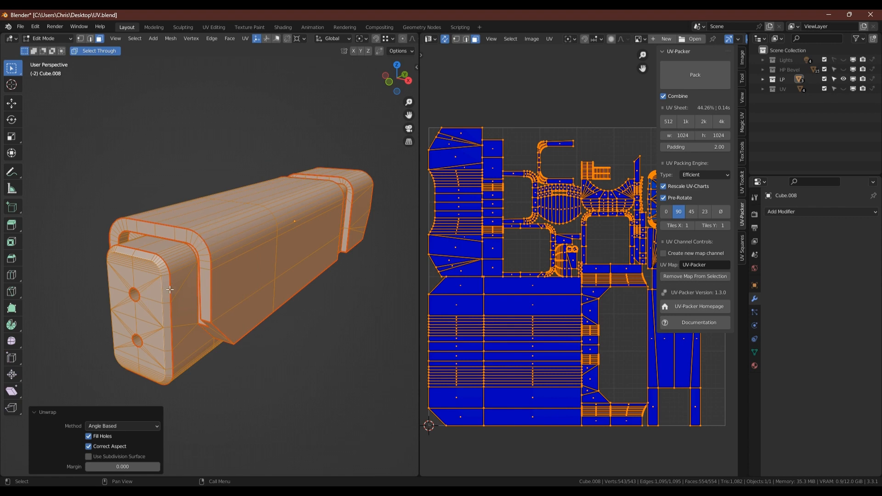
# Select the U-shaped front rim faces of the long body and move their UV island clear above the UV sheet.
pyautogui.click(193, 239)
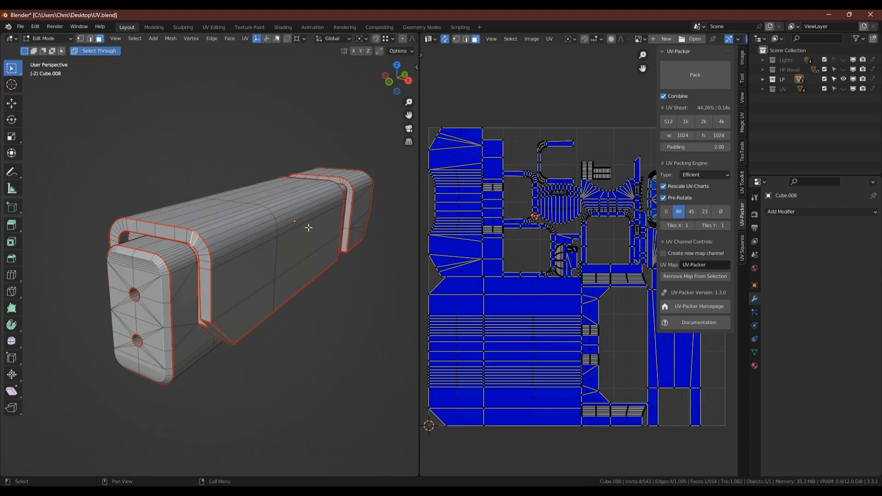
pyautogui.hotkey('ctrl', 'l')
pyautogui.moveTo(464, 199); pyautogui.dragTo(456, 202, button='middle')
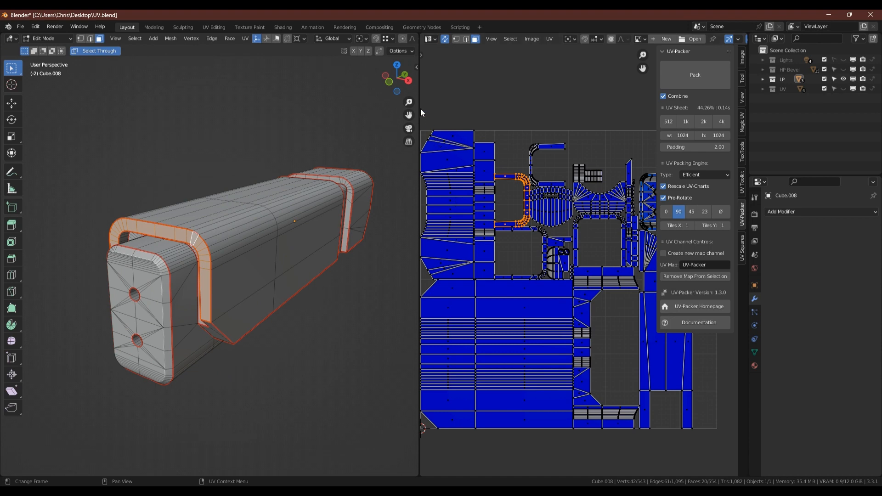
pyautogui.moveTo(421, 112); pyautogui.dragTo(249, 113)
pyautogui.moveTo(456, 197); pyautogui.dragTo(470, 275, button='middle')
pyautogui.press('g')
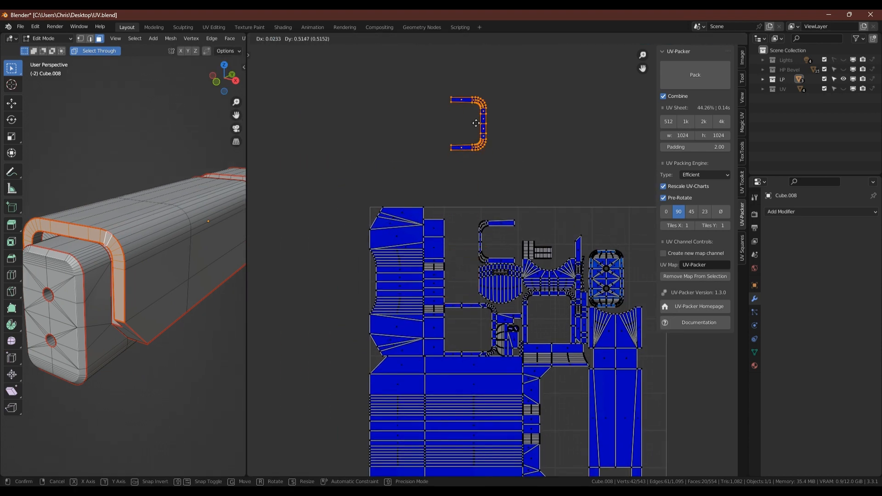
pyautogui.click(481, 129)
pyautogui.scroll(6, 461, 109)
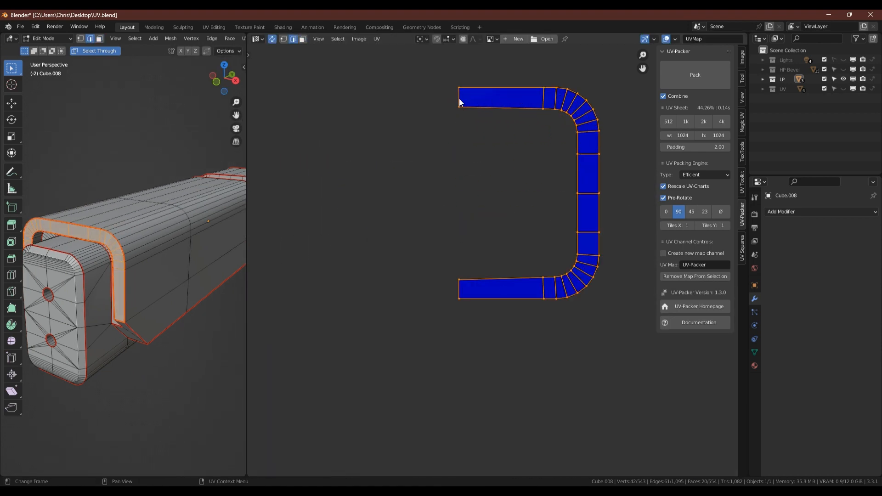
# Stitch the two end pieces onto the U-shaped rim island's ends and the inner rim strip onto those end pieces.
pyautogui.click(461, 102)
pyautogui.hotkey('ctrl', 'Tab')
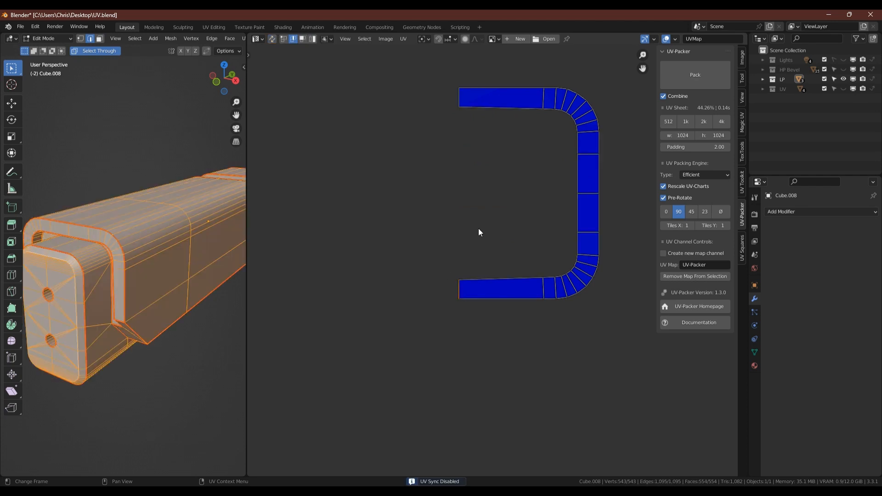
pyautogui.press('v')
pyautogui.click(463, 106)
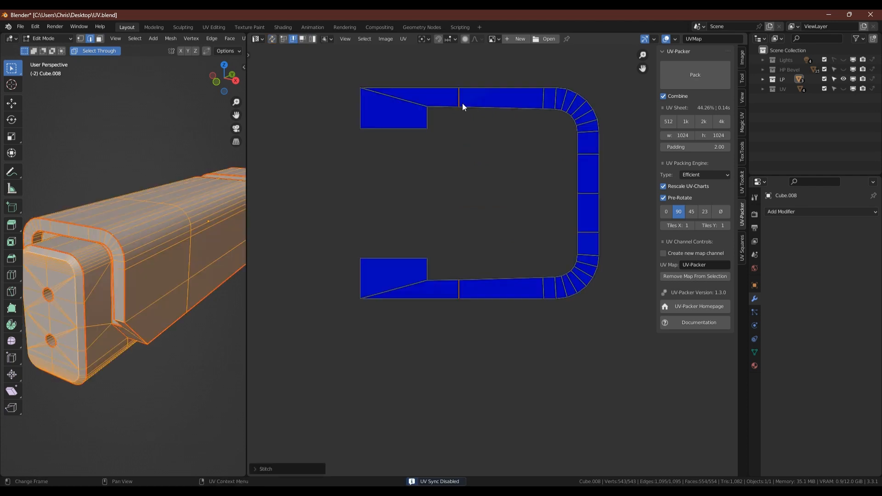
pyautogui.click(427, 123)
pyautogui.press('v')
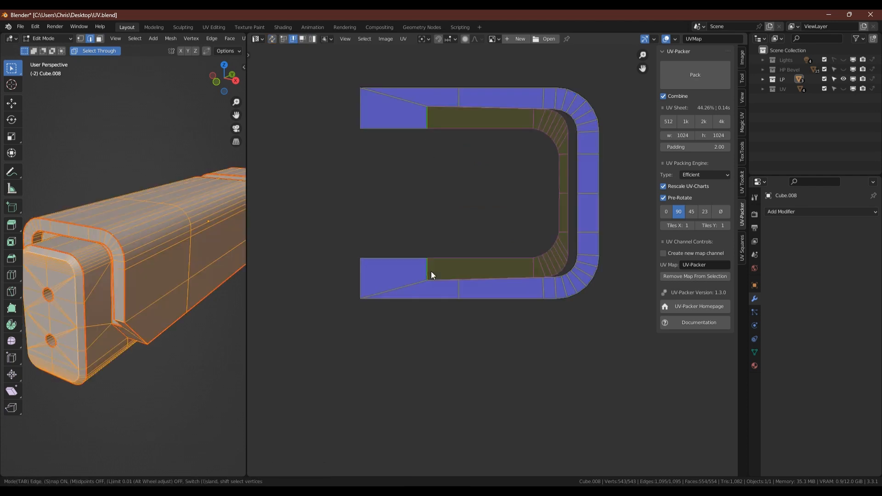
pyautogui.click(432, 269)
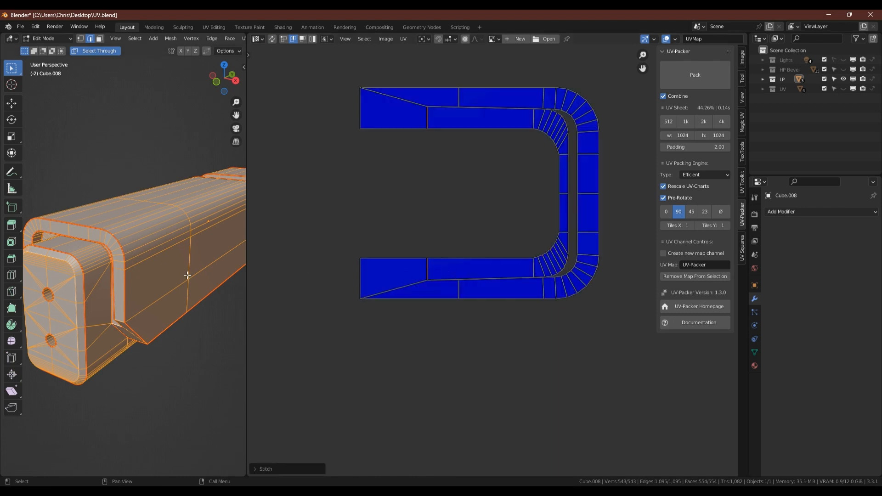
# Stitch the small half-round slatted island onto the short edge between the two legs of the long underside island.
pyautogui.press('`')
pyautogui.scroll(-6, 455, 292)
pyautogui.moveTo(470, 326); pyautogui.dragTo(463, 244, button='middle')
pyautogui.moveTo(453, 360); pyautogui.dragTo(406, 315, button='middle')
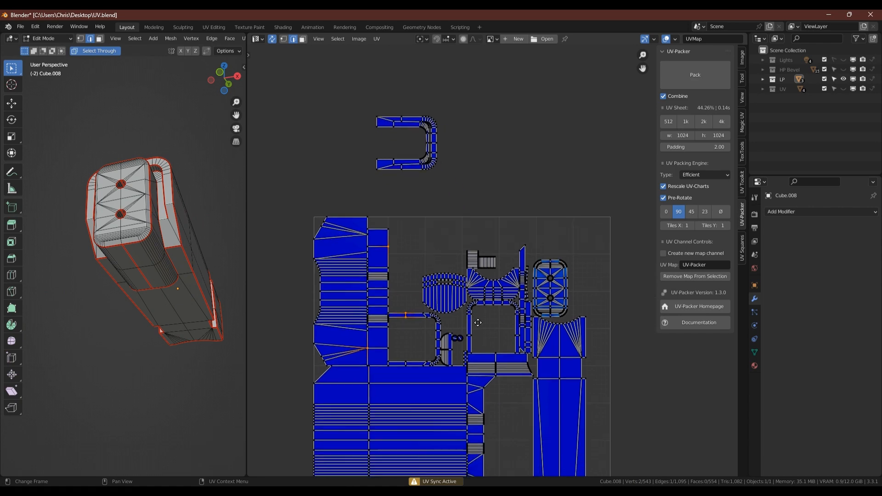
pyautogui.scroll(3, 483, 341)
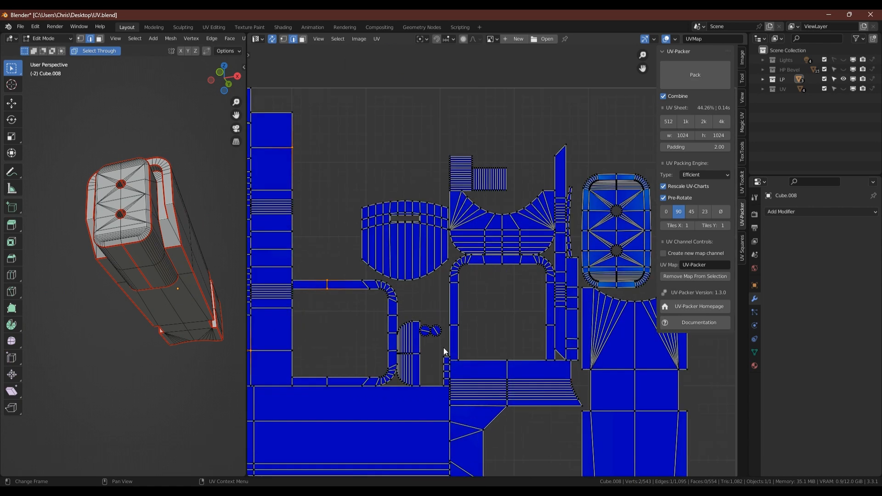
pyautogui.scroll(-5, 442, 347)
pyautogui.scroll(6, 508, 365)
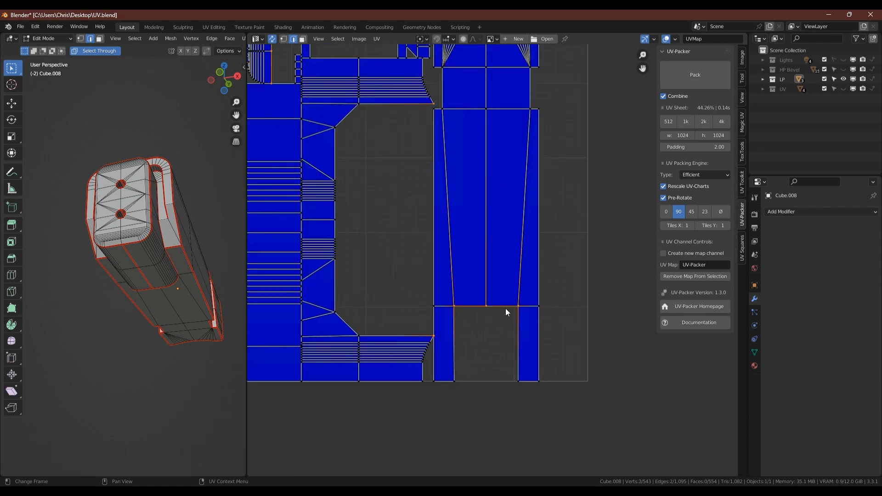
pyautogui.hotkey('alt', 'v')
pyautogui.click(505, 307)
pyautogui.moveTo(417, 260); pyautogui.dragTo(490, 421, button='middle')
# Select all seam-bounded inner faces of the small rectangular notch in the arched rear face.
pyautogui.moveTo(177, 283); pyautogui.dragTo(197, 275, button='middle')
pyautogui.keyDown('shift'); pyautogui.moveTo(197, 275); pyautogui.dragTo(130, 253, button='middle'); pyautogui.keyUp('shift')
pyautogui.scroll(8, 138, 248)
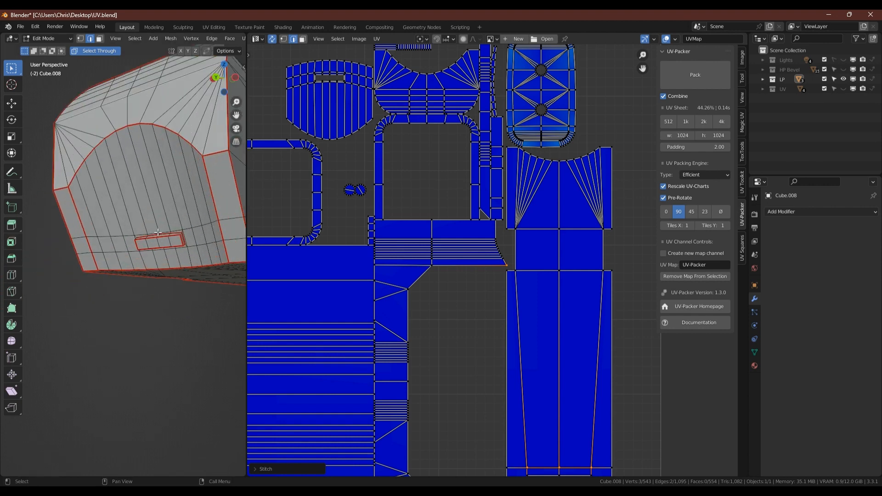
pyautogui.press('3')
pyautogui.click(171, 241)
pyautogui.hotkey('ctrl', 'l')
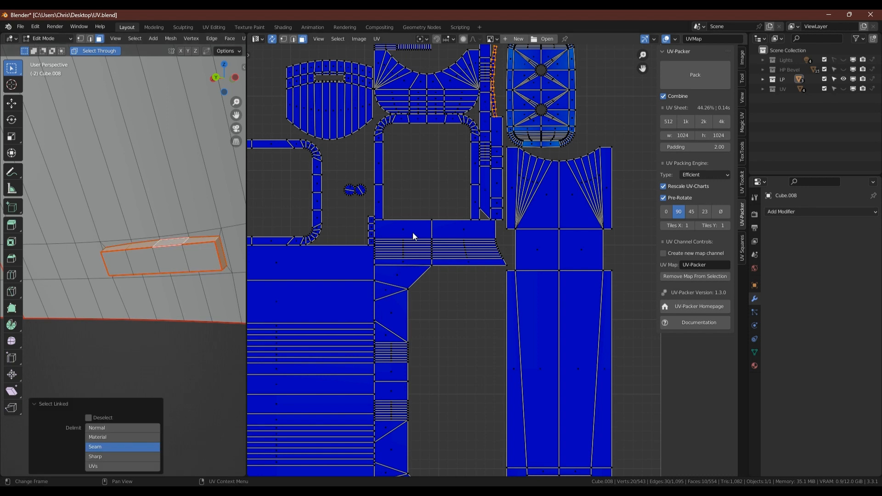
# Straighten the notch's curved UV strip with To Grid By Shape and move it above the two-hole end face island.
pyautogui.scroll(-5, 444, 177)
pyautogui.scroll(6, 445, 177)
pyautogui.press('`')
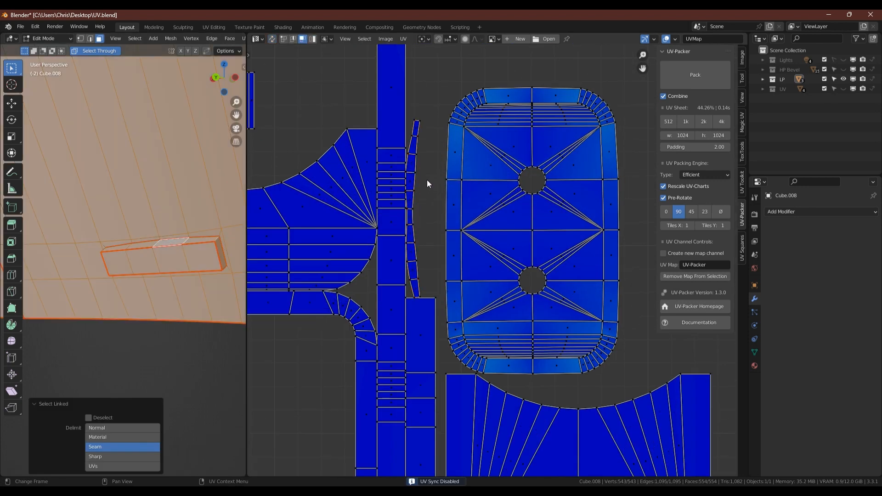
pyautogui.click(742, 237)
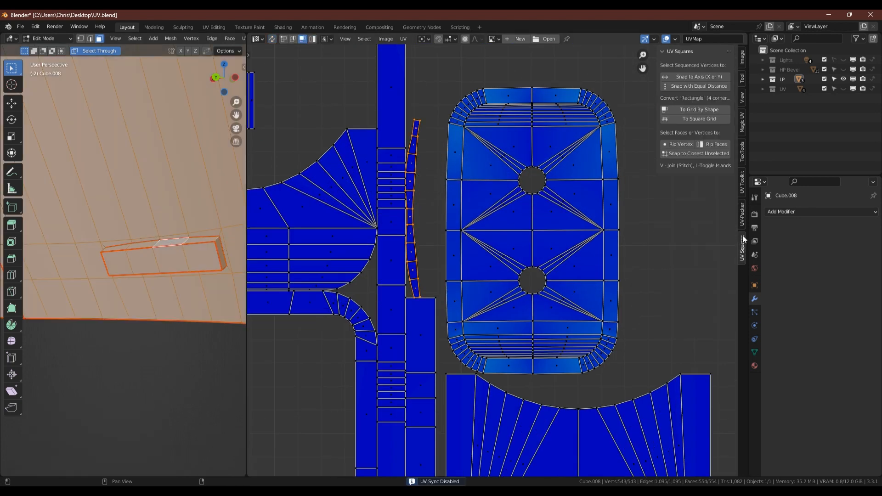
pyautogui.click(688, 109)
pyautogui.scroll(1, 507, 105)
pyautogui.scroll(-1, 414, 280)
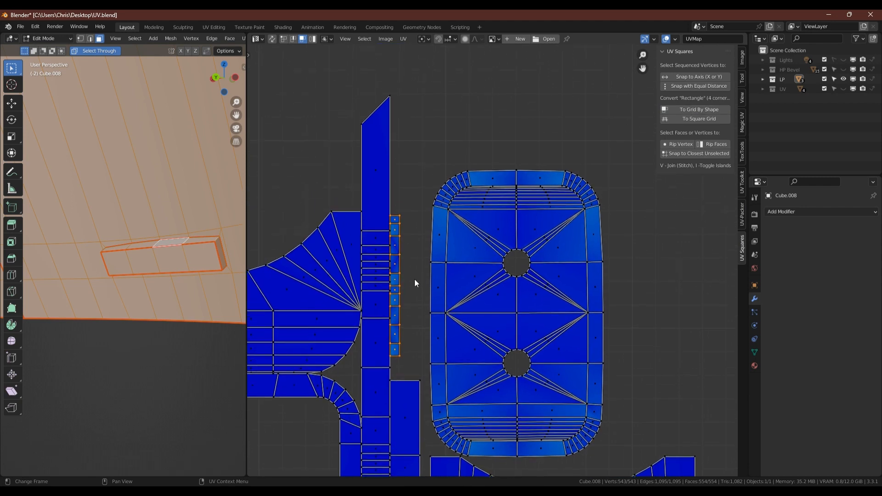
pyautogui.press('g')
pyautogui.click(443, 131)
pyautogui.scroll(-2, 366, 213)
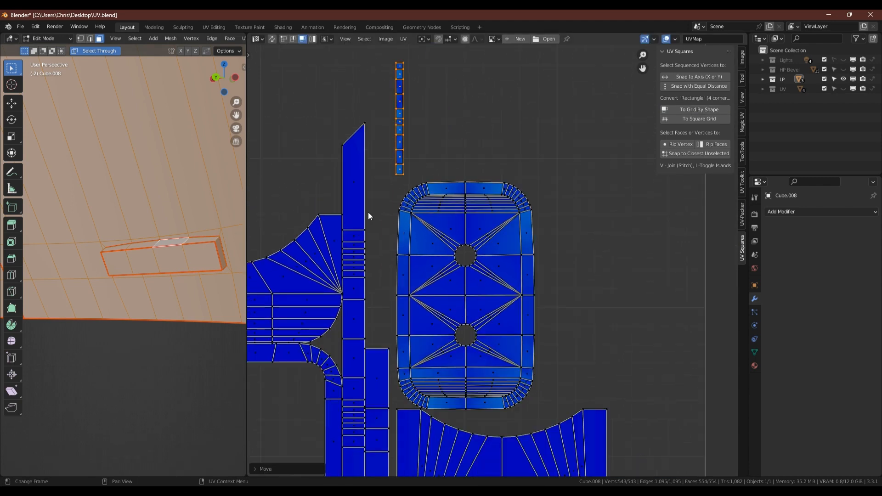
# Isolate the arched rear face's UV island and stitch the adjoining side strip along its full left side edge.
pyautogui.scroll(-3, 171, 206)
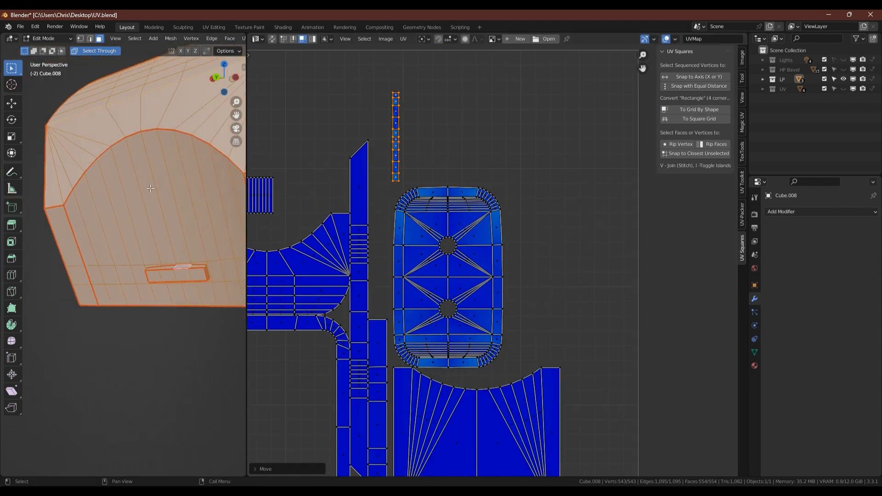
pyautogui.click(127, 186)
pyautogui.hotkey('ctrl', 'l')
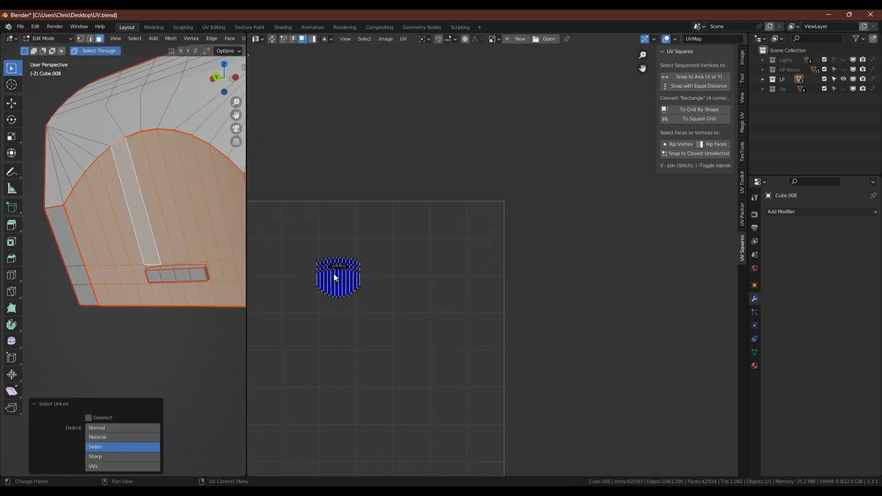
pyautogui.scroll(2, 354, 277)
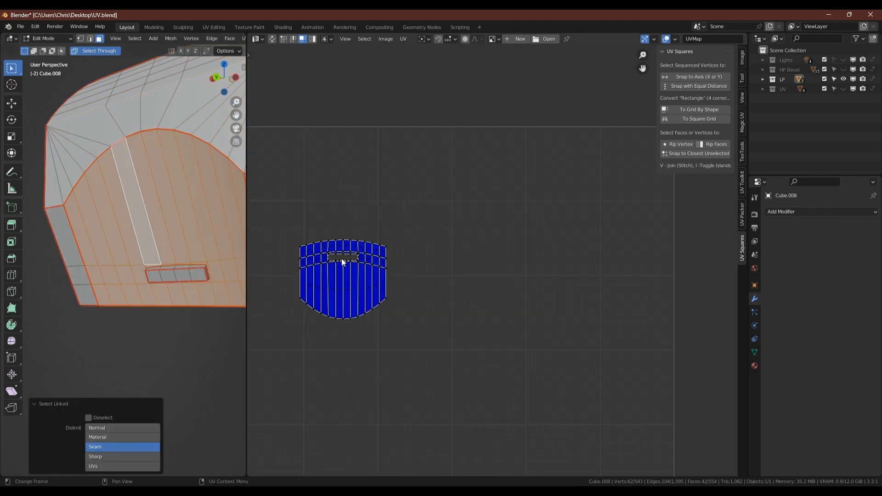
pyautogui.hotkey('ctrl', 'Tab')
pyautogui.scroll(2, 299, 241)
pyautogui.click(296, 257)
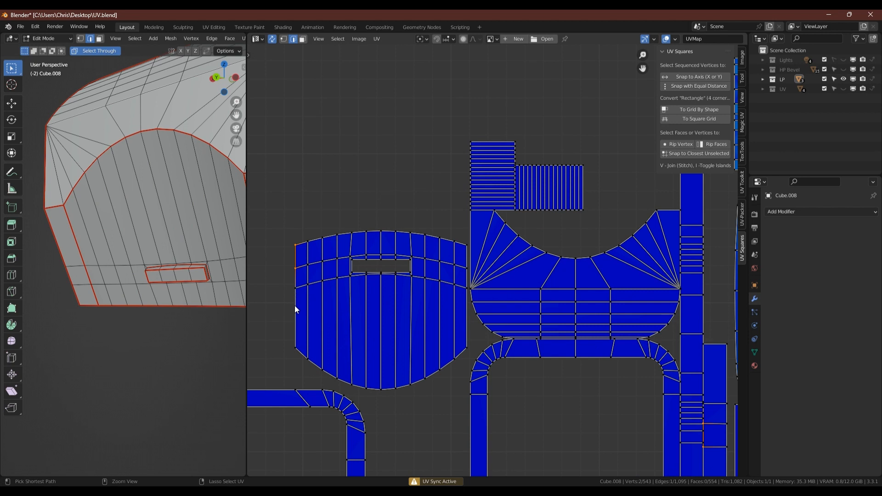
pyautogui.keyDown('ctrl'); pyautogui.click(295, 308); pyautogui.keyUp('ctrl')
pyautogui.press('v')
pyautogui.press('i')
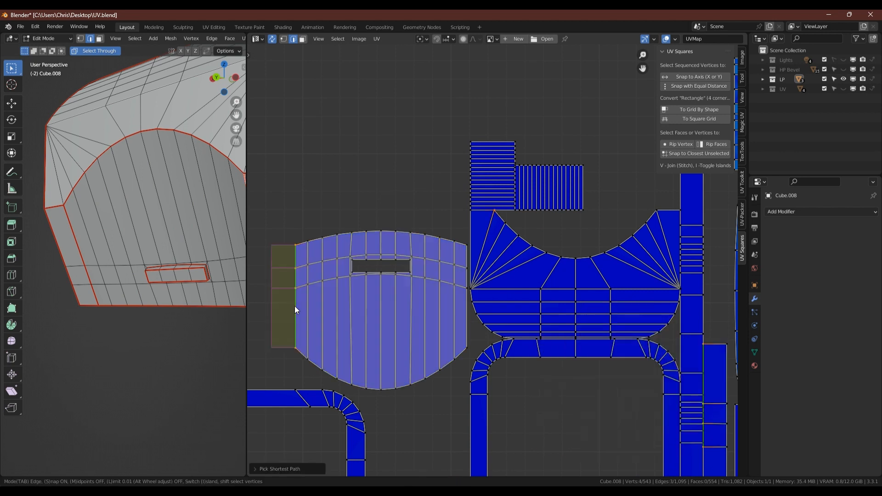
pyautogui.press('Return')
# Stitch the matching side strip along the right side edge of the arched rear face's island.
pyautogui.click(466, 321)
pyautogui.keyDown('ctrl'); pyautogui.click(466, 245); pyautogui.keyUp('ctrl')
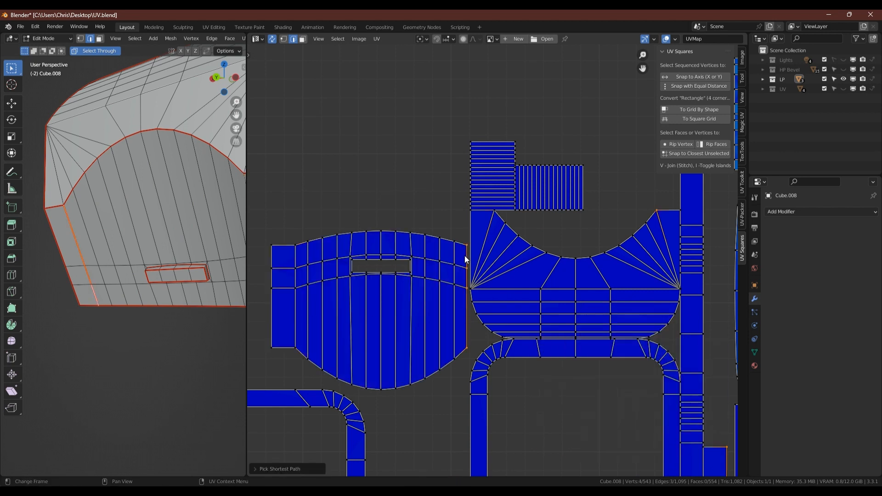
pyautogui.press('v')
pyautogui.press('Return')
pyautogui.scroll(-4, 465, 256)
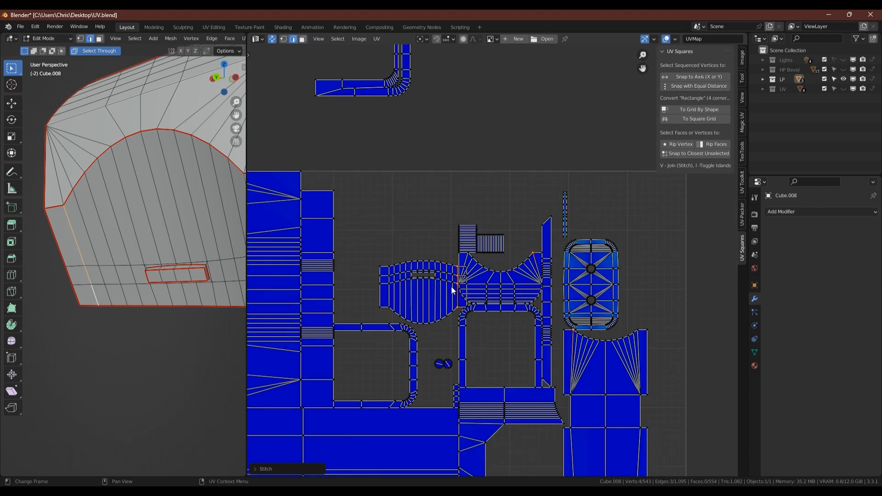
# Select the inner faces of the upper hole in the two-hole end face to identify their UV island.
pyautogui.moveTo(138, 174); pyautogui.dragTo(156, 216, button='middle')
pyautogui.moveTo(405, 270); pyautogui.dragTo(393, 245, button='middle')
pyautogui.click(197, 228)
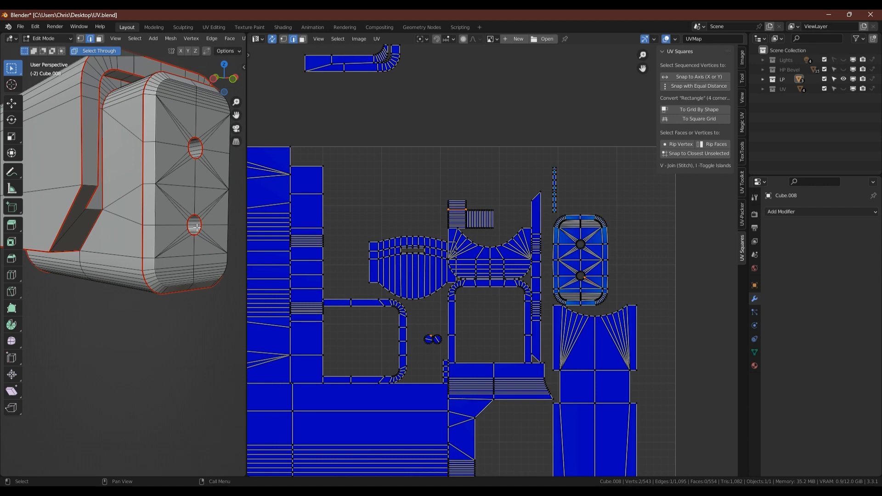
pyautogui.hotkey('ctrl', 'l')
pyautogui.click(196, 230)
pyautogui.press('.')
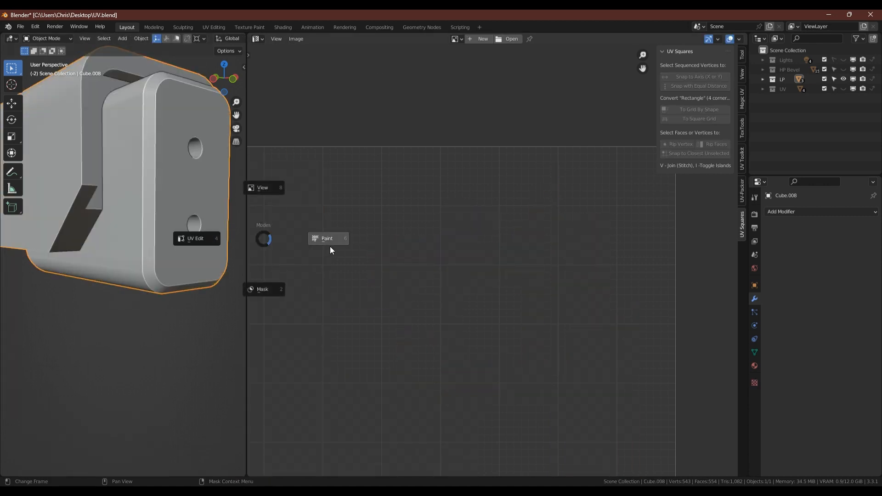
pyautogui.click(330, 246)
pyautogui.hotkey('ctrl', 'z')
pyautogui.press('3')
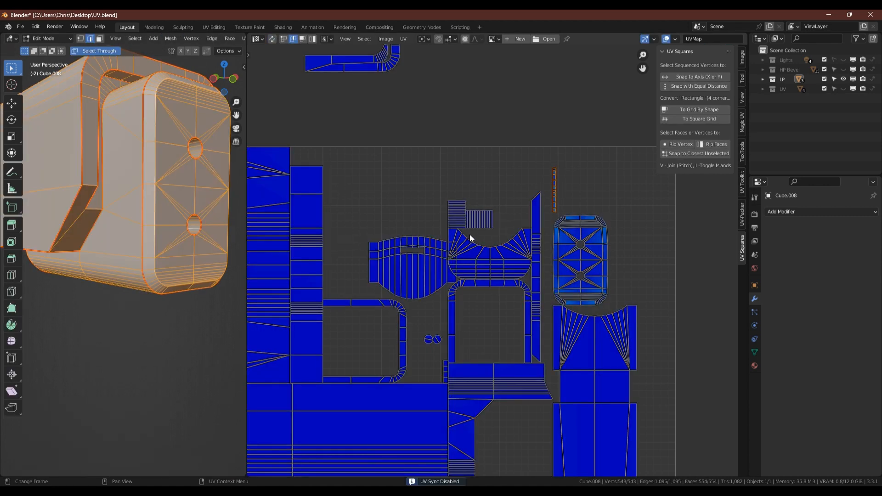
pyautogui.hotkey('alt', 'a')
pyautogui.hotkey('ctrl', 'l')
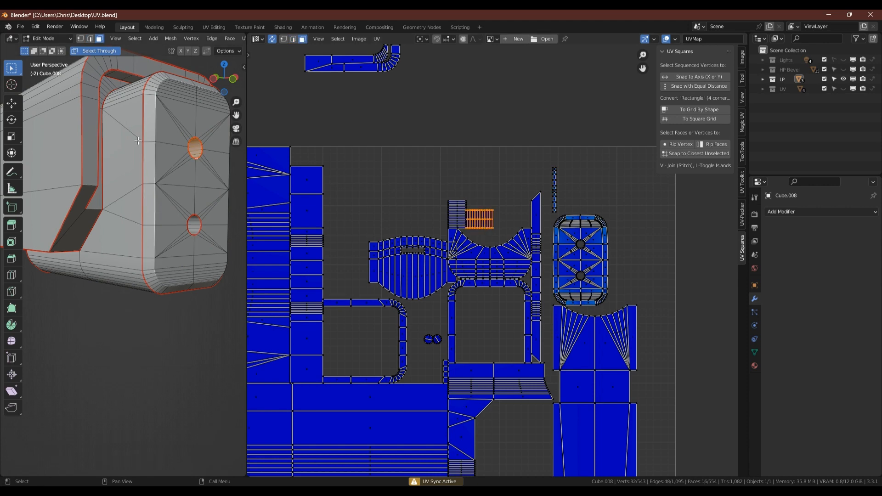
# Select all UV islands of the long body and repack them into the UV sheet with UV-Packer.
pyautogui.moveTo(138, 368); pyautogui.dragTo(170, 440, button='middle')
pyautogui.scroll(3, 148, 238)
pyautogui.moveTo(147, 238); pyautogui.dragTo(193, 239, button='middle')
pyautogui.moveTo(434, 308); pyautogui.dragTo(423, 273, button='middle')
pyautogui.scroll(-3, 413, 186)
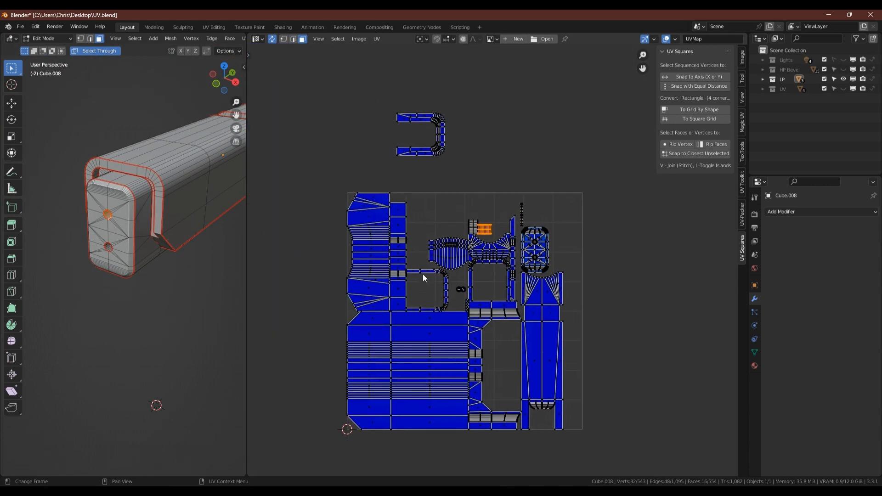
pyautogui.press('a')
pyautogui.press('3')
pyautogui.press('a')
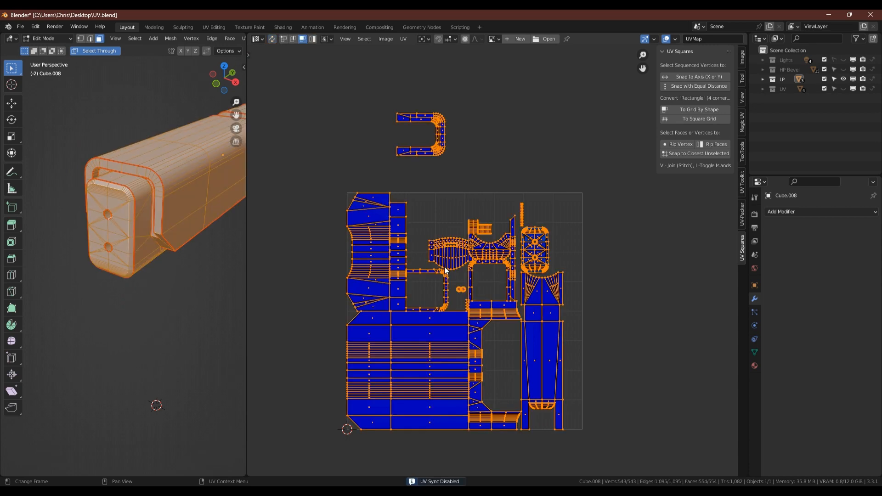
pyautogui.click(740, 222)
pyautogui.click(712, 73)
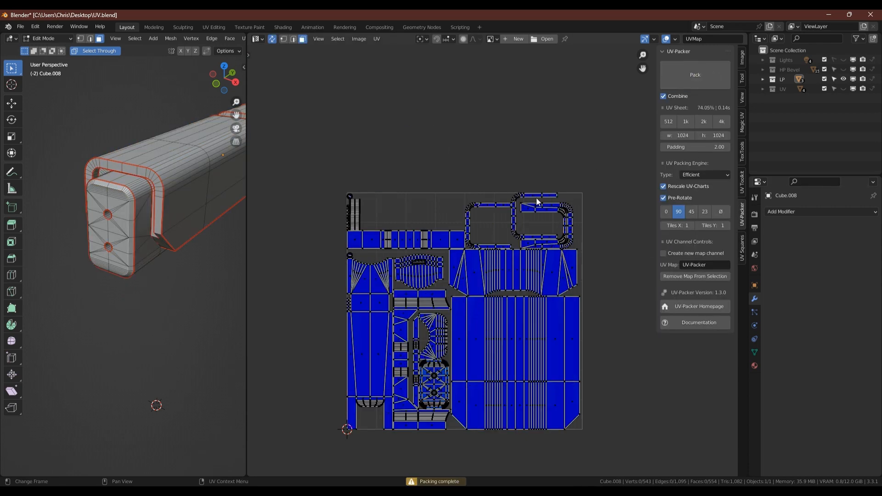
# Stitch the U-shaped rim strip onto the leg ends of the long tapered face's UV island.
pyautogui.scroll(4, 538, 199)
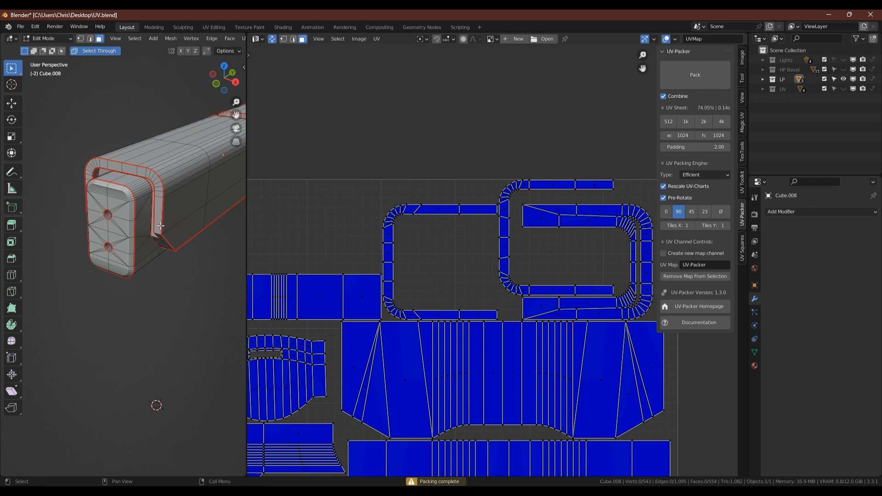
pyautogui.moveTo(161, 226); pyautogui.dragTo(198, 106, button='middle')
pyautogui.scroll(-3, 533, 255)
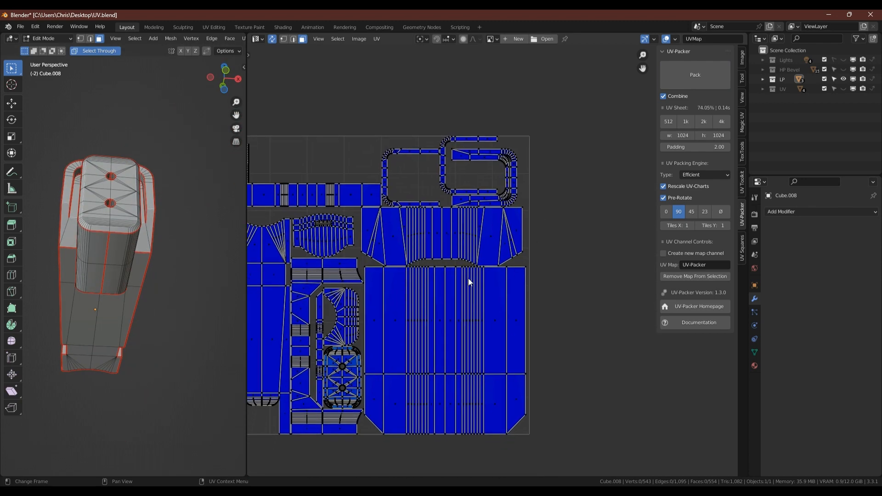
pyautogui.press('Home')
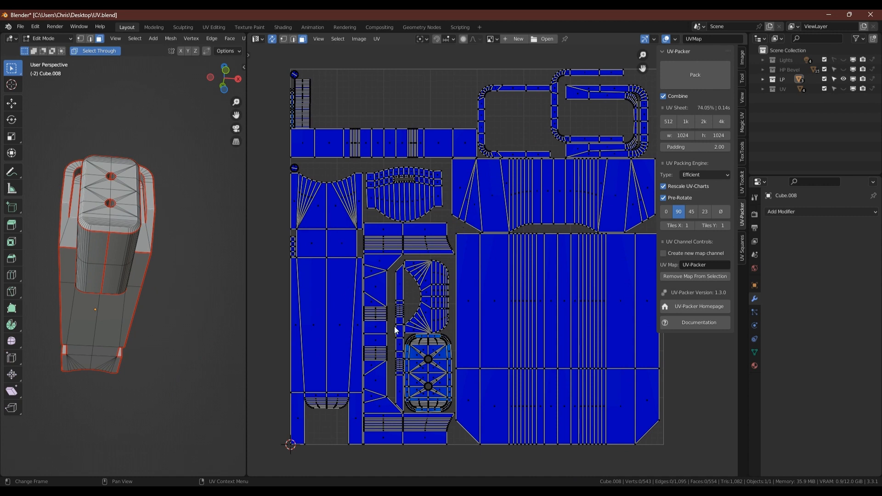
pyautogui.press('2')
pyautogui.click(354, 444)
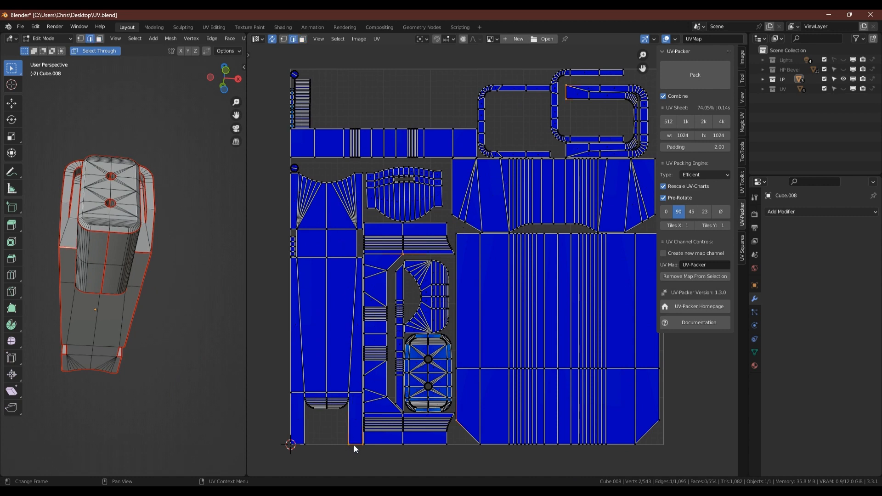
pyautogui.press('v')
pyautogui.press('Return')
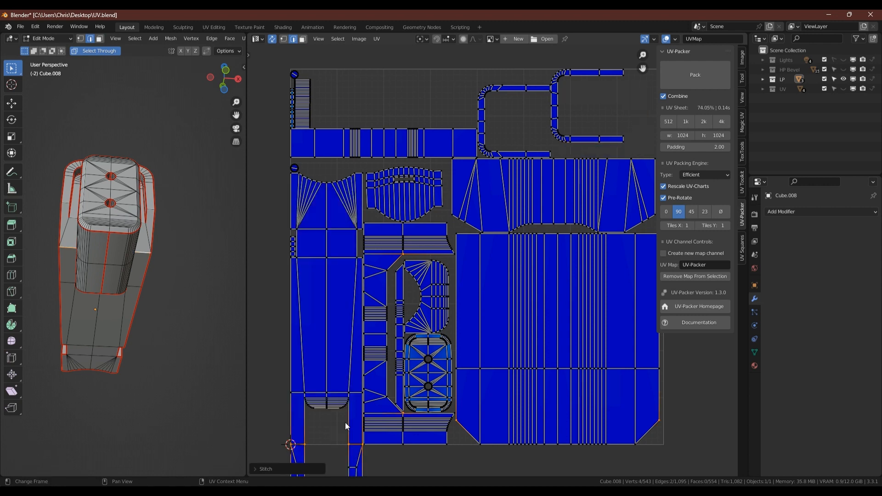
pyautogui.moveTo(401, 358); pyautogui.dragTo(420, 261, button='middle')
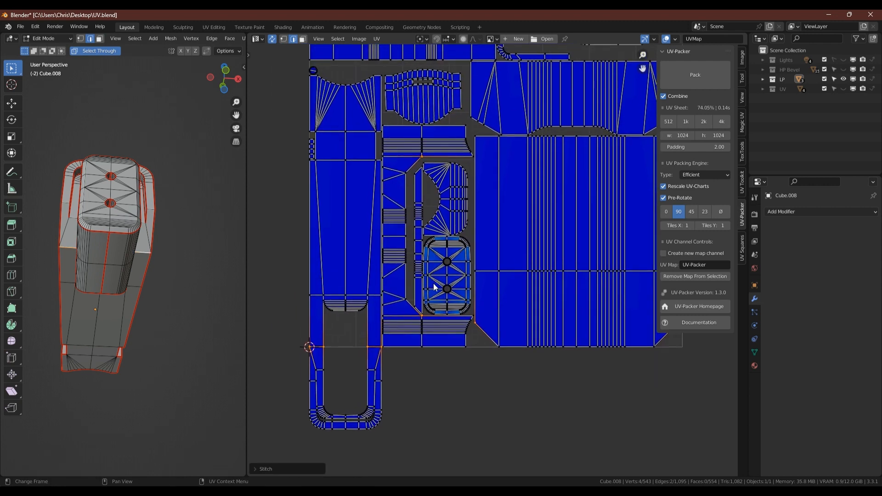
# Select all UV islands of the long body and repack them with UV-Packer.
pyautogui.click(442, 283)
pyautogui.press('`')
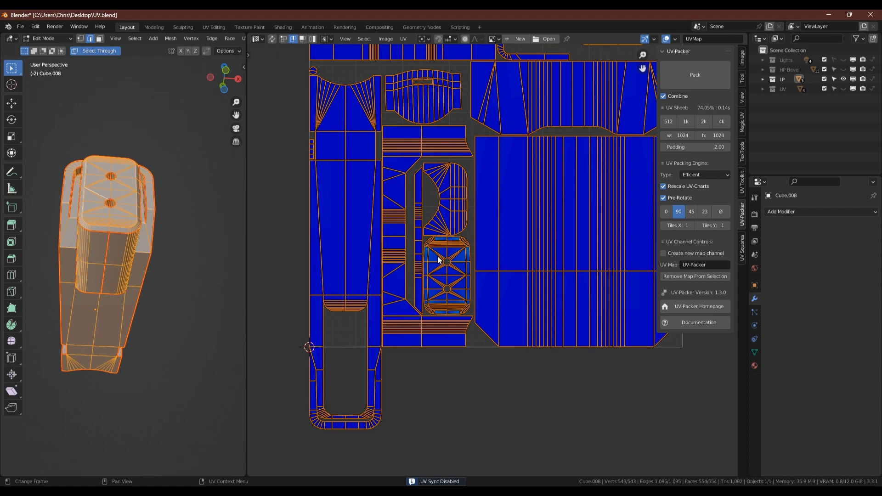
pyautogui.click(707, 77)
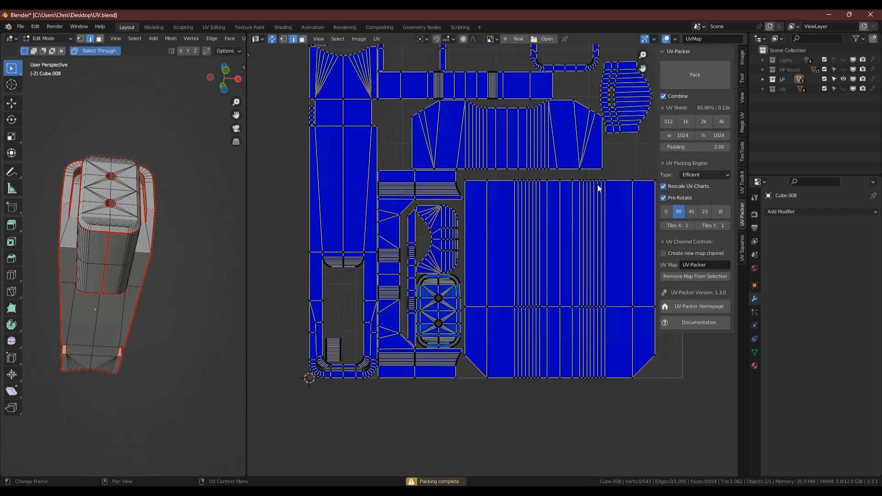
pyautogui.click(695, 76)
pyautogui.click(695, 77)
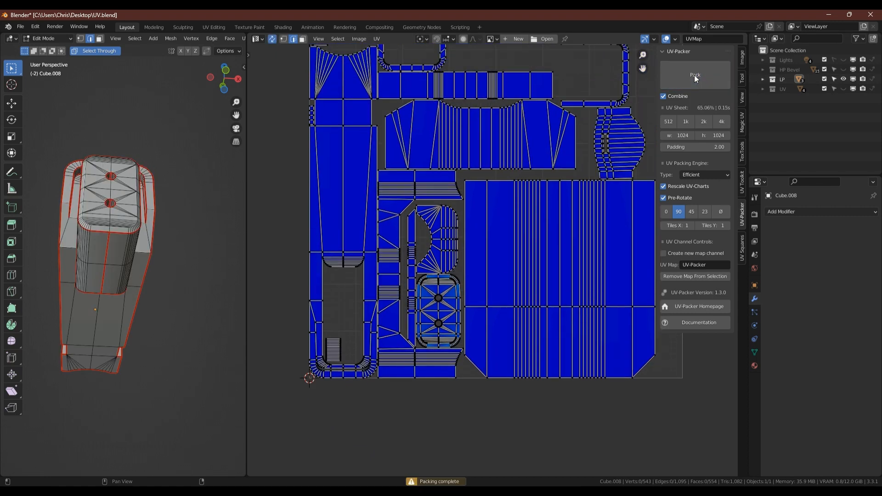
pyautogui.scroll(-3, 478, 238)
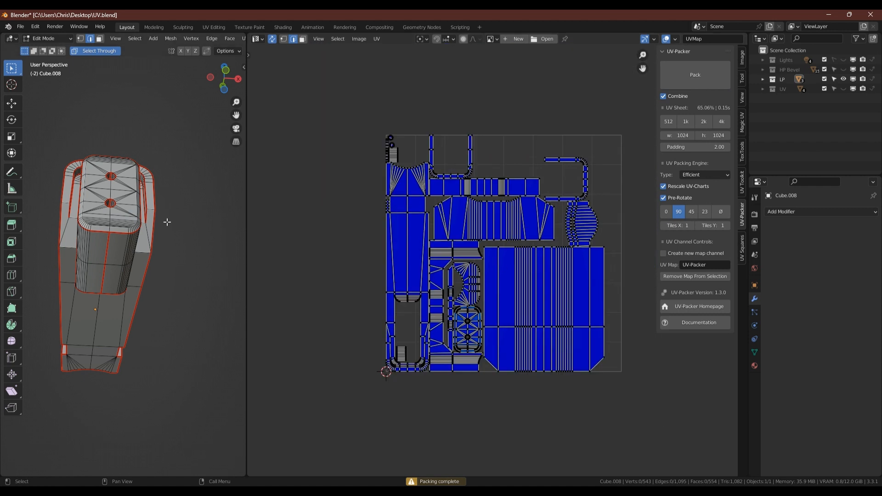
# Return to Object Mode and move the finished long body to the UV collection.
pyautogui.press('Tab')
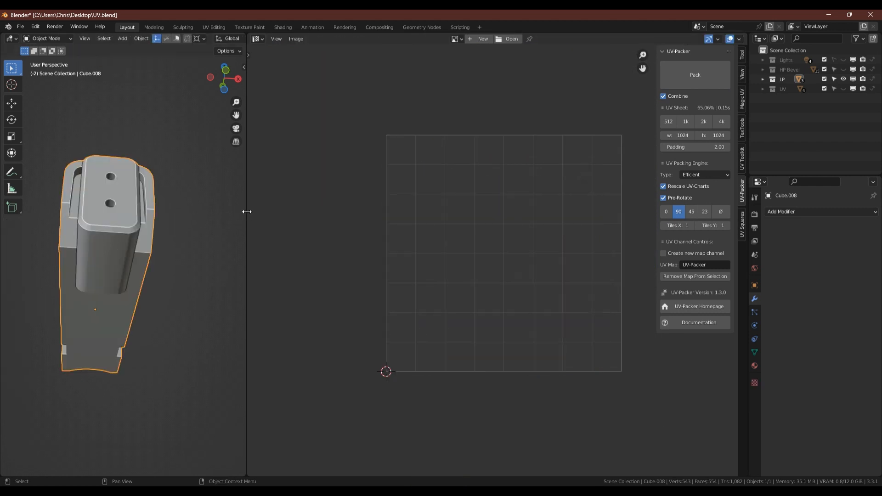
pyautogui.moveTo(247, 211); pyautogui.dragTo(438, 212)
pyautogui.moveTo(314, 234); pyautogui.dragTo(276, 236, button='middle')
pyautogui.press('m')
pyautogui.click(220, 216)
# Isolate the bracket with the rectangular frame and ring, and open it in Edit Mode.
pyautogui.press('KP_Divide')
pyautogui.press('z')
pyautogui.click(266, 245)
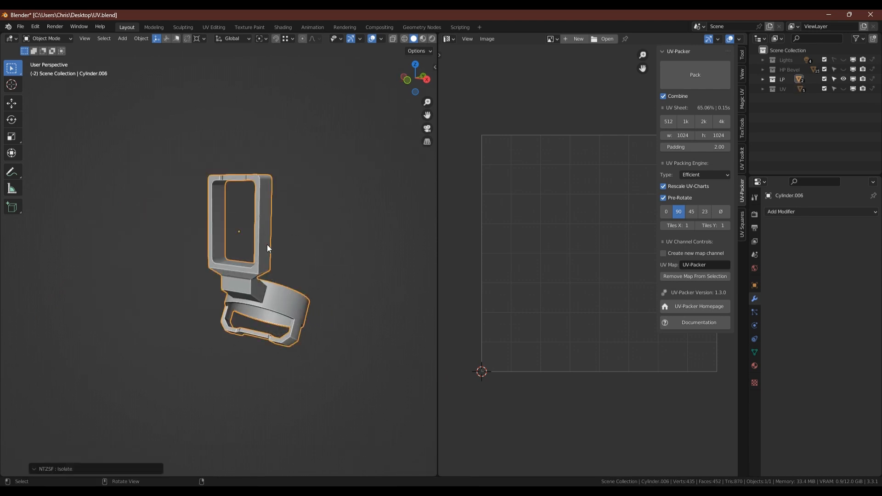
pyautogui.press('Tab')
# Select the bracket's sharp edges with the Sharpness set to 44.9°.
pyautogui.click(322, 248)
pyautogui.moveTo(321, 247); pyautogui.dragTo(200, 46, button='middle')
pyautogui.click(134, 39)
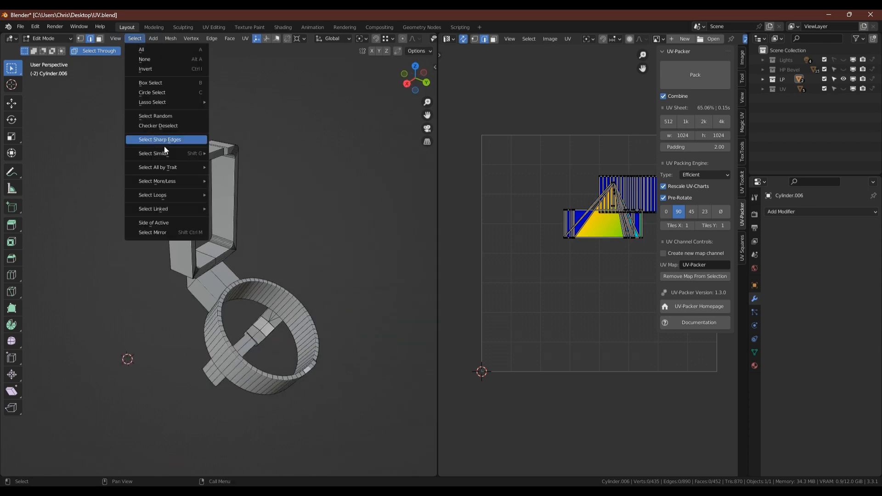
pyautogui.click(166, 138)
pyautogui.moveTo(272, 252); pyautogui.dragTo(202, 288, button='middle')
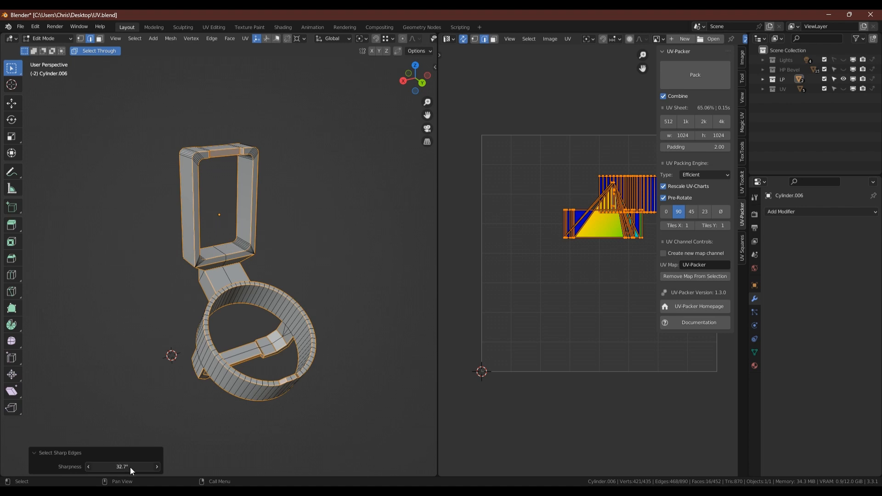
pyautogui.moveTo(131, 467); pyautogui.dragTo(200, 464)
pyautogui.scroll(5, 264, 357)
pyautogui.moveTo(120, 468); pyautogui.dragTo(121, 467)
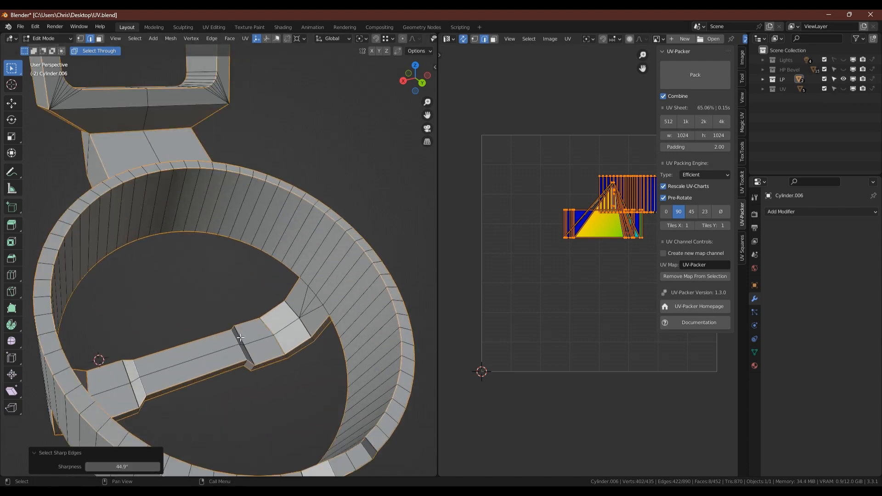
# Remove the short notch edges on both sides of the frame's upper bar from the edge selection.
pyautogui.moveTo(240, 338); pyautogui.dragTo(120, 298, button='middle')
pyautogui.scroll(-4, 216, 317)
pyautogui.scroll(5, 166, 188)
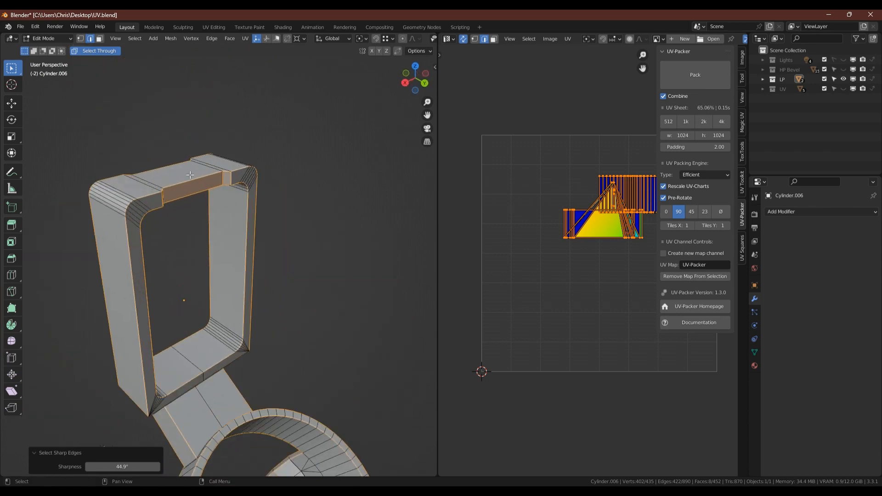
pyautogui.keyDown('shift'); pyautogui.click(151, 208); pyautogui.keyUp('shift')
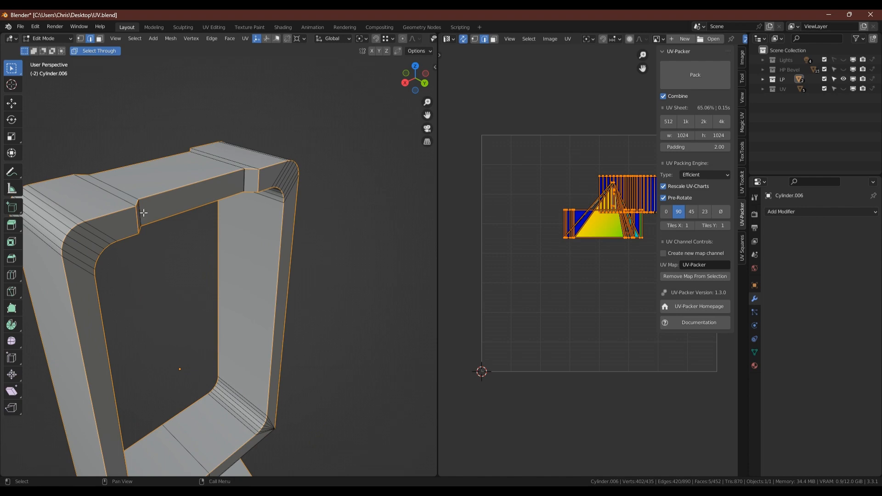
pyautogui.scroll(-3, 144, 213)
pyautogui.moveTo(143, 213); pyautogui.dragTo(197, 193, button='middle')
pyautogui.scroll(3, 197, 193)
pyautogui.keyDown('shift'); pyautogui.click(189, 293); pyautogui.keyUp('shift')
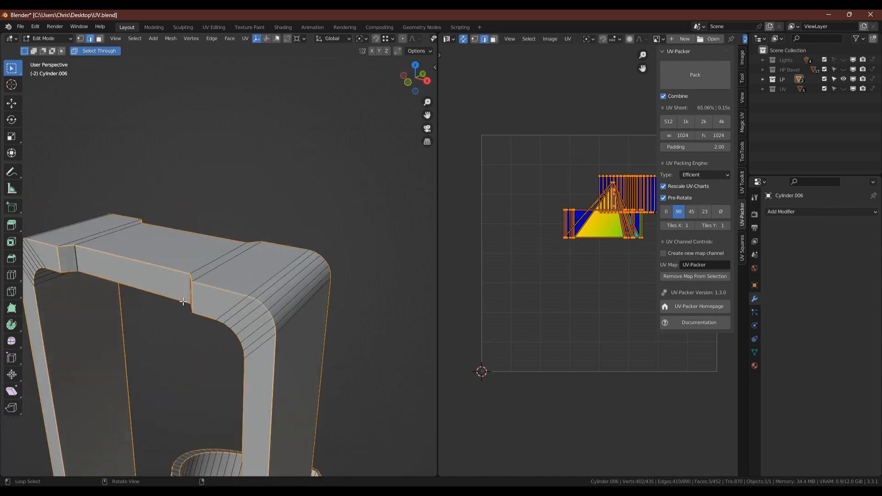
pyautogui.keyDown('shift'); pyautogui.click(183, 302); pyautogui.keyUp('shift')
# Mark the selected edges of the frame, neck and ring as seams and unwrap all the bracket's faces.
pyautogui.scroll(-3, 183, 302)
pyautogui.moveTo(266, 339); pyautogui.dragTo(210, 284, button='middle')
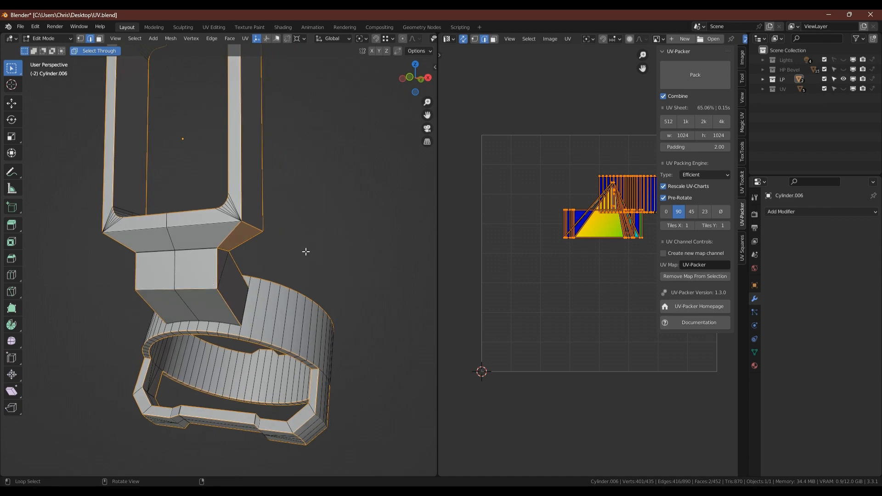
pyautogui.moveTo(306, 252); pyautogui.dragTo(157, 267, button='middle')
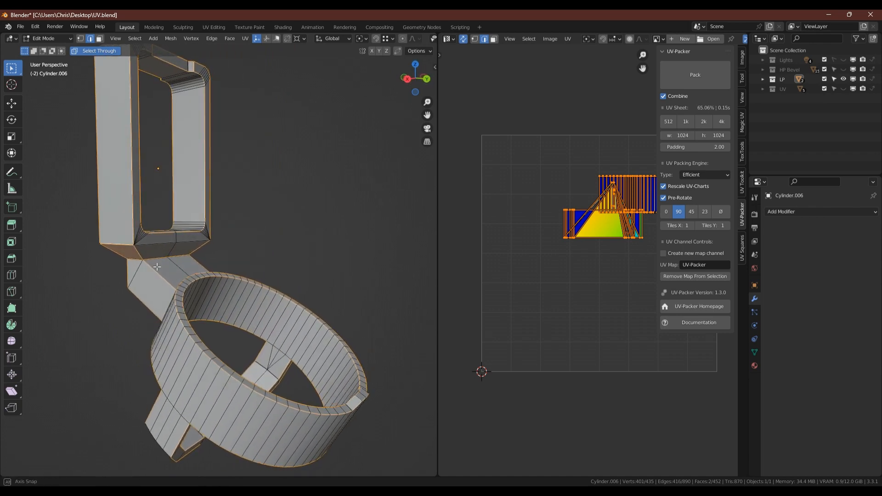
pyautogui.moveTo(219, 244); pyautogui.dragTo(352, 264, button='middle')
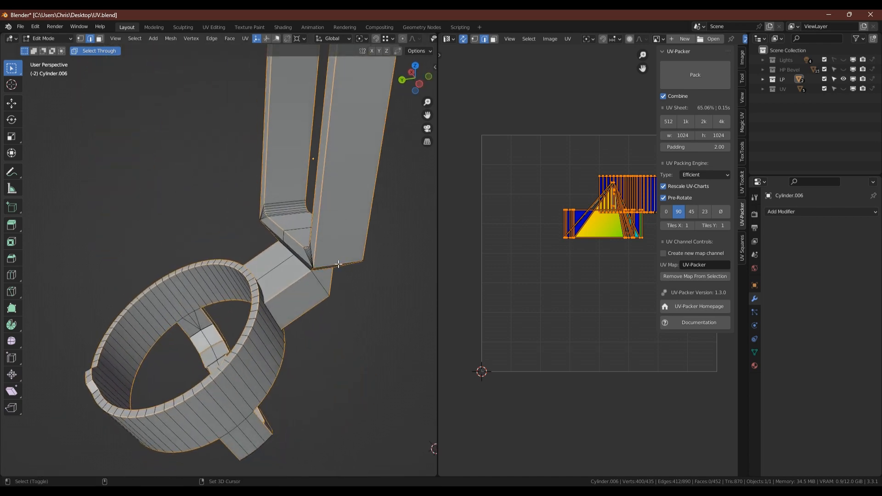
pyautogui.moveTo(260, 318); pyautogui.dragTo(260, 252, button='middle')
pyautogui.rightClick(259, 253)
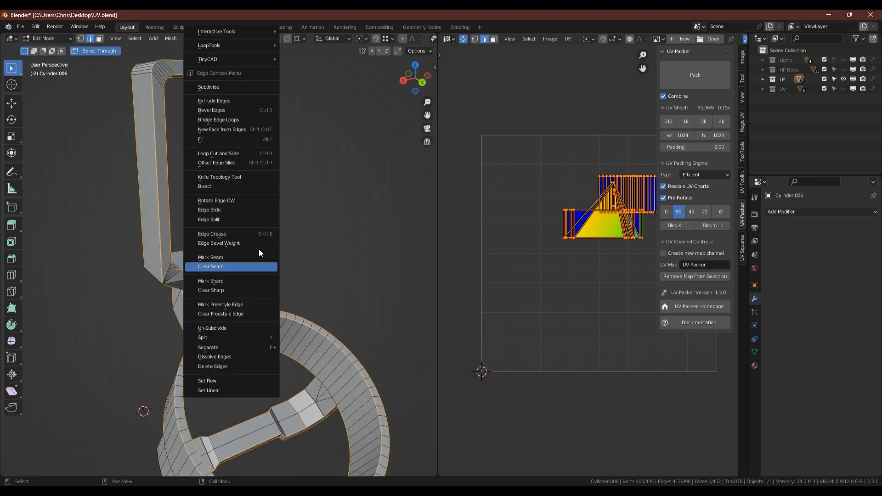
pyautogui.click(258, 257)
pyautogui.press('a')
pyautogui.press('u')
pyautogui.click(220, 172)
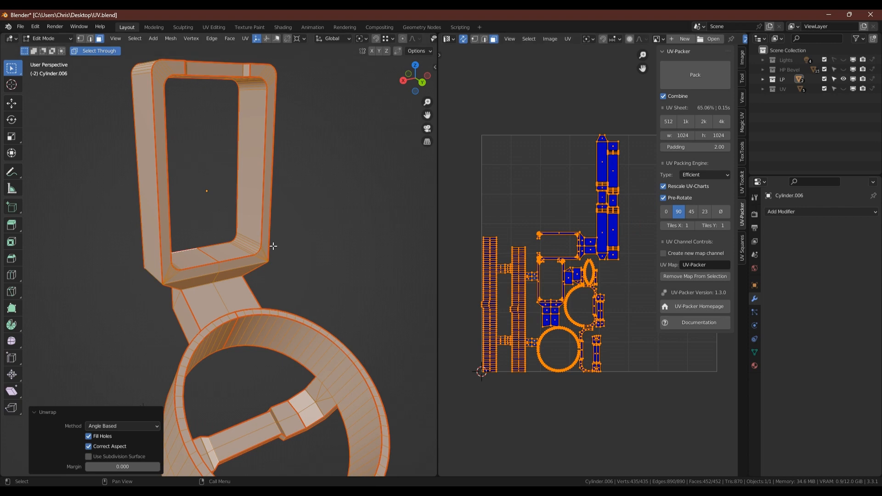
# Enlarge the UV editor, disable UV sync and straighten the lower circular rim island using UV Squares' To Grid By Shape.
pyautogui.moveTo(269, 360); pyautogui.dragTo(248, 271, button='middle')
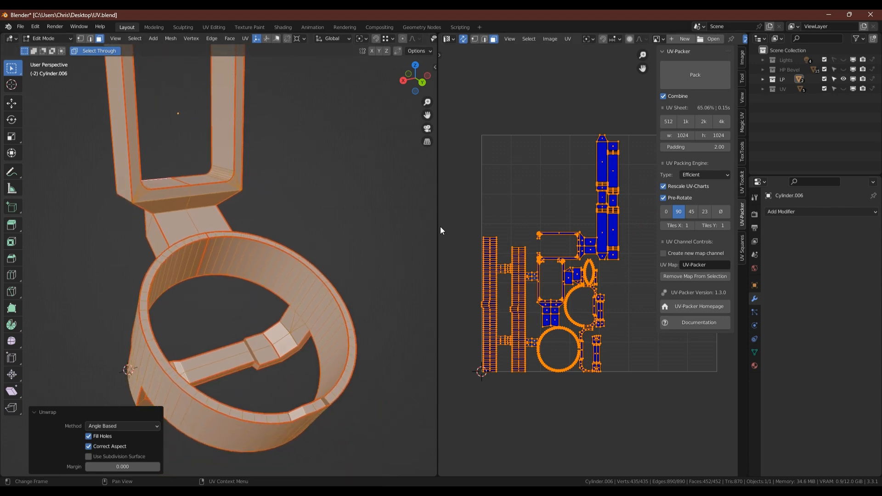
pyautogui.moveTo(440, 230); pyautogui.dragTo(233, 229)
pyautogui.hotkey('ctrl', 'tab')
pyautogui.scroll(3, 462, 252)
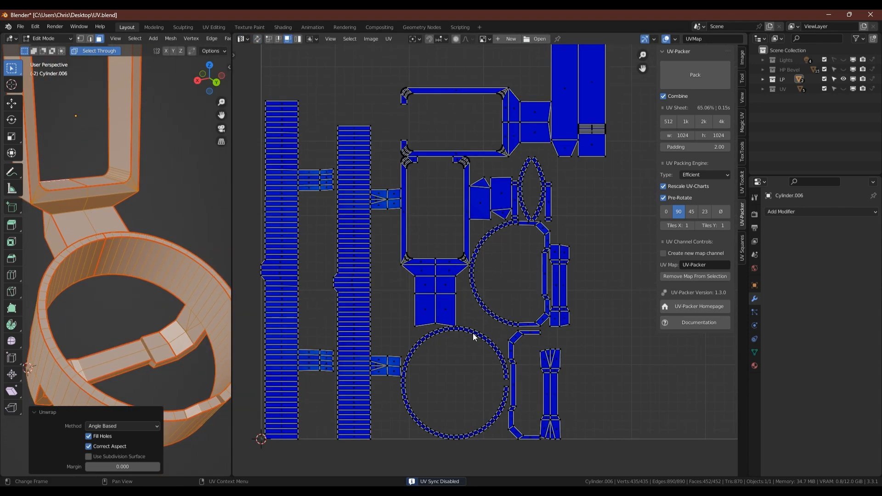
pyautogui.click(473, 333)
pyautogui.press('l')
pyautogui.click(742, 244)
pyautogui.click(710, 108)
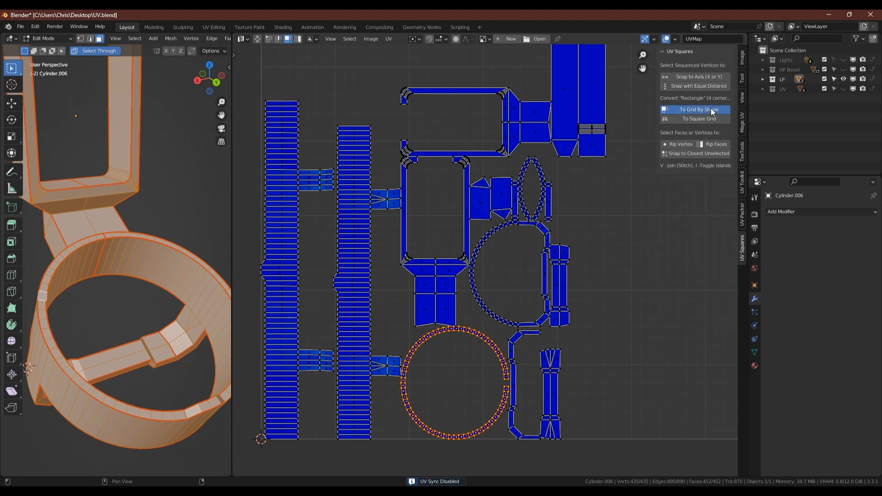
# Straighten the other circular rim island and the two curved lens-shaped strips with To Grid By Shape.
pyautogui.click(521, 270)
pyautogui.click(695, 110)
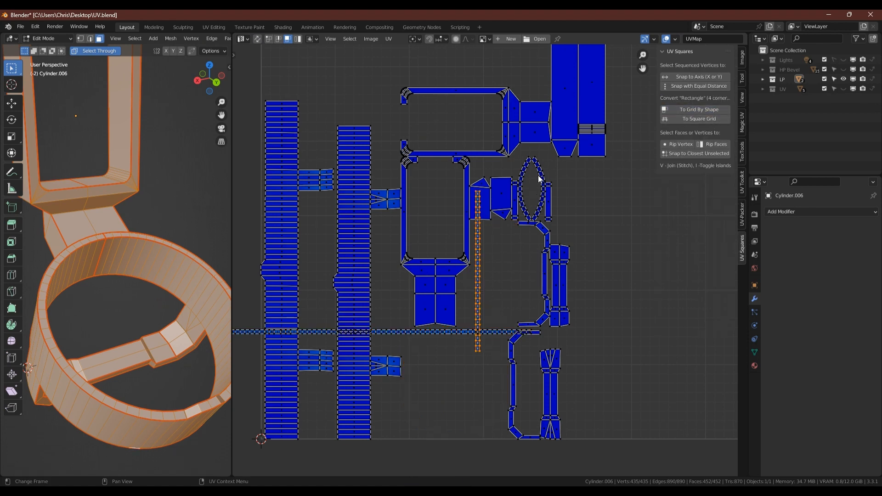
pyautogui.click(540, 170)
pyautogui.click(699, 109)
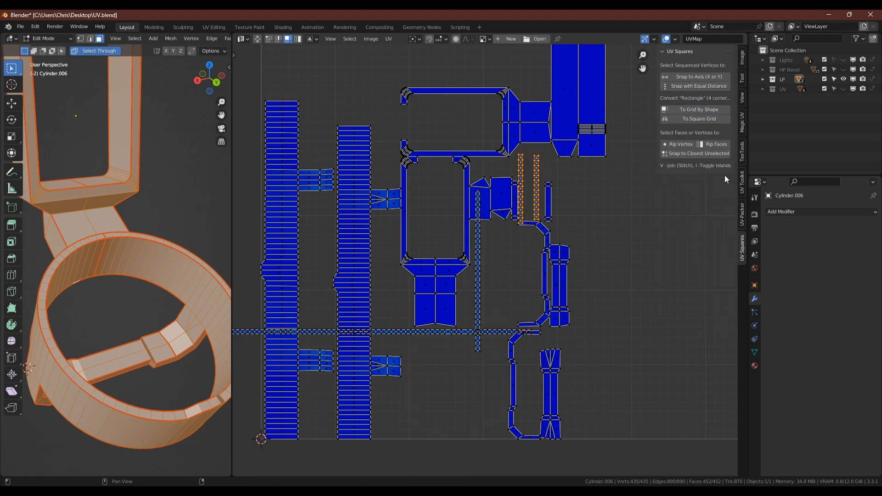
# Select all UV islands of the ring bracket and pack them into the UV sheet with UV-Packer.
pyautogui.scroll(-2, 604, 215)
pyautogui.keyDown('shift'); pyautogui.moveTo(538, 307); pyautogui.dragTo(583, 352, button='middle'); pyautogui.keyUp('shift')
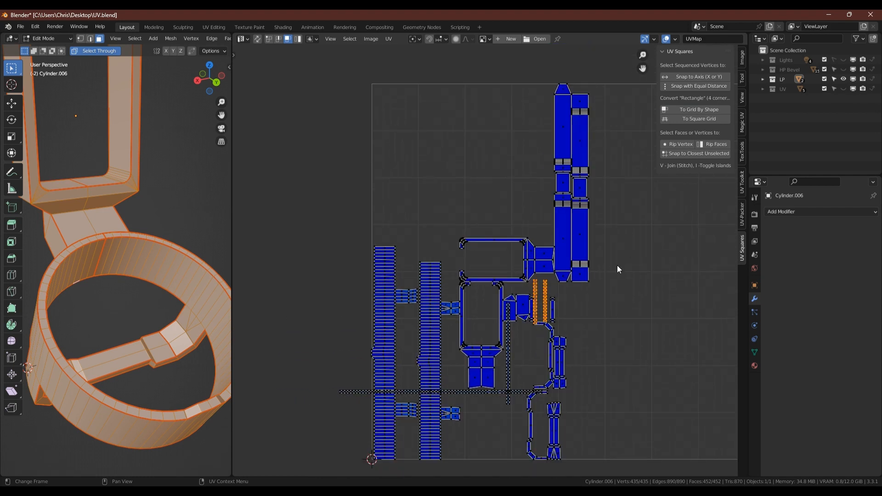
pyautogui.press('a')
pyautogui.click(742, 214)
pyautogui.click(701, 77)
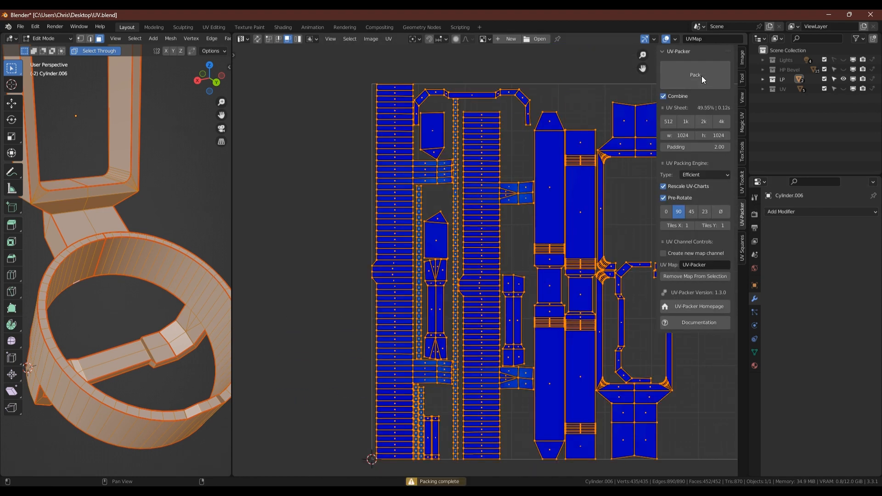
pyautogui.click(515, 216)
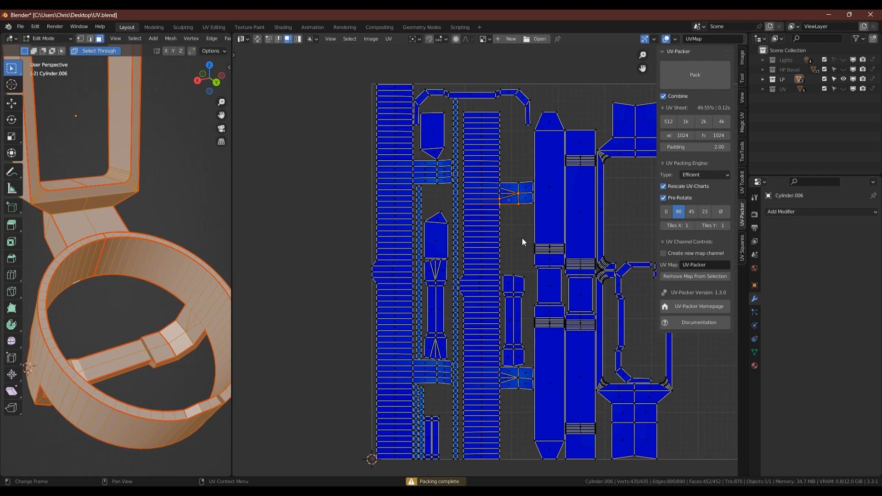
pyautogui.moveTo(522, 238); pyautogui.dragTo(493, 214, button='middle')
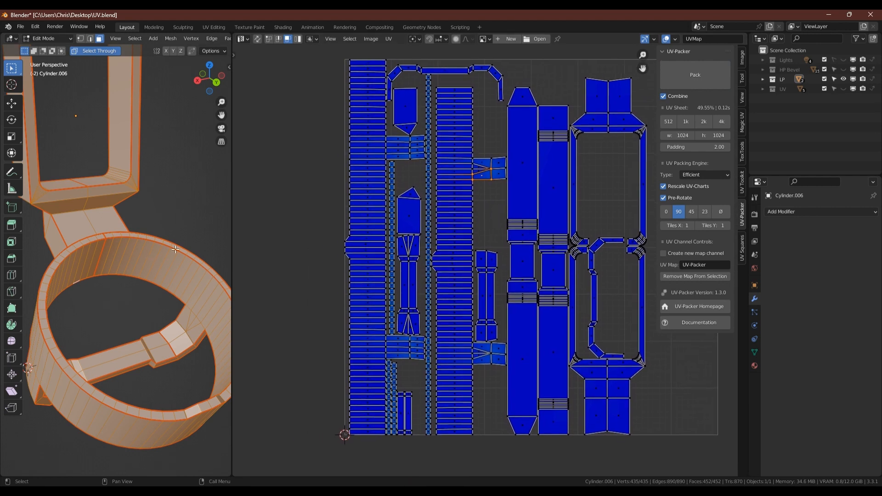
# Widen the 3D view, return to Object Mode and move the ring bracket to the UV collection.
pyautogui.moveTo(231, 242); pyautogui.dragTo(438, 242)
pyautogui.press('Tab')
pyautogui.press('m')
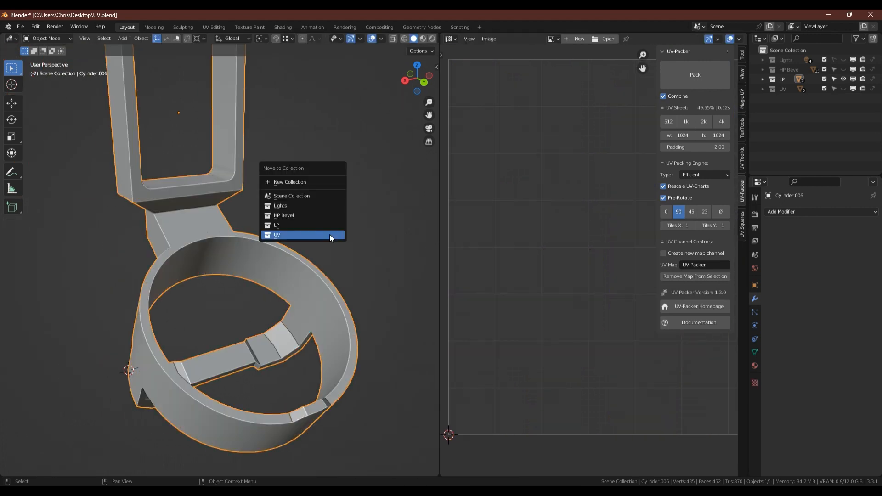
pyautogui.click(330, 235)
# Leave the isolated view and select the remaining large cylindrical body.
pyautogui.press('KP_Divide')
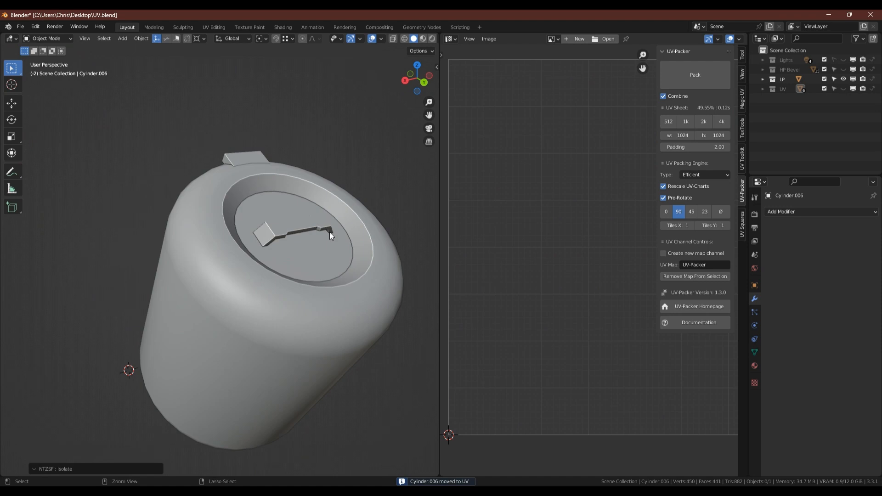
pyautogui.hotkey('shift', 's')
pyautogui.click(338, 330)
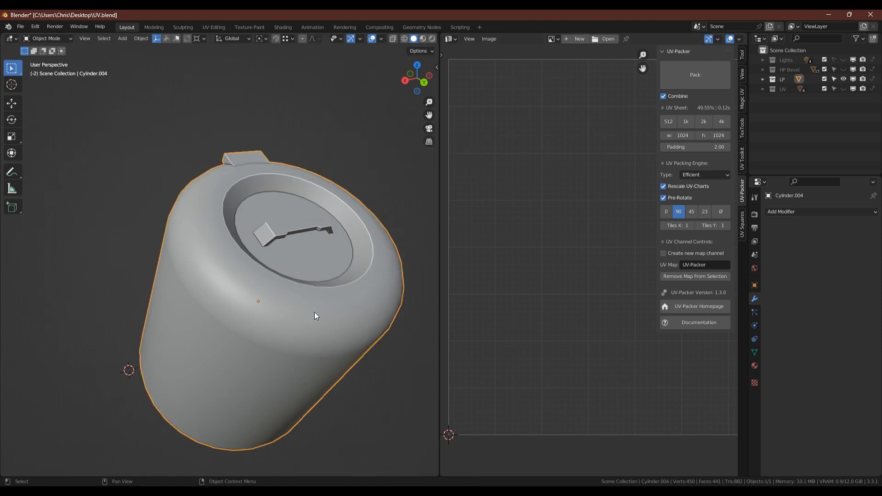
# Enter Edit Mode on the cylindrical body, clear the selection and select all sharp edges in edge mode.
pyautogui.scroll(-2, 315, 313)
pyautogui.moveTo(313, 305); pyautogui.dragTo(175, 221, button='middle')
pyautogui.press('Tab')
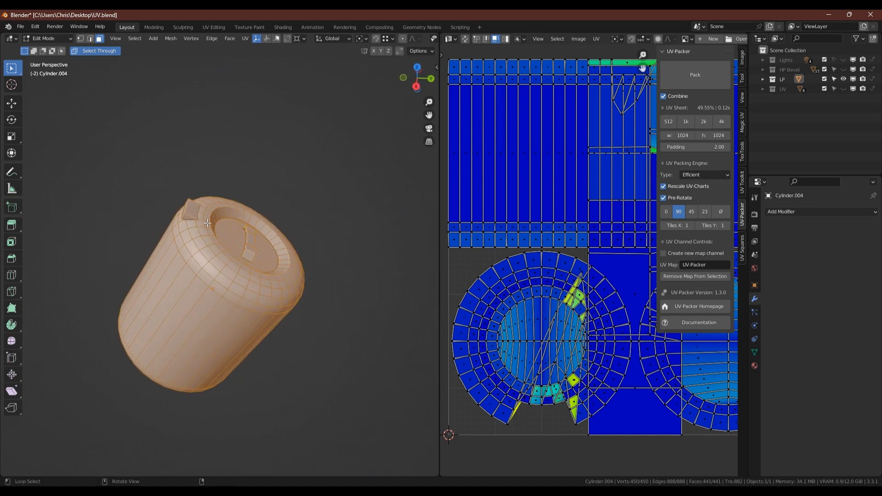
pyautogui.press('2')
pyautogui.hotkey('alt', 'a')
pyautogui.click(134, 38)
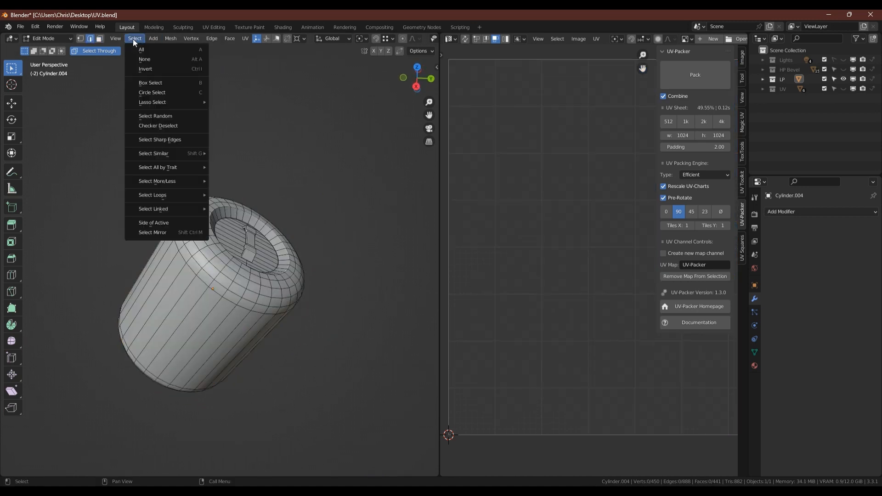
pyautogui.click(164, 141)
# Remove the recess rim loops from the edge selection and add the loop around the body below the rounded shoulder.
pyautogui.scroll(3, 216, 226)
pyautogui.moveTo(216, 226); pyautogui.dragTo(185, 201, button='middle')
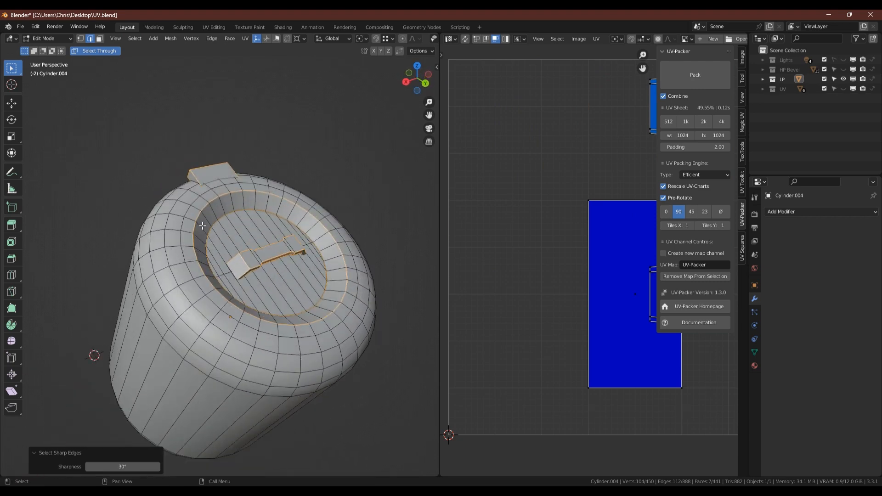
pyautogui.keyDown('alt'); pyautogui.keyDown('shift'); pyautogui.click(199, 215); pyautogui.keyUp('shift'); pyautogui.keyUp('alt')
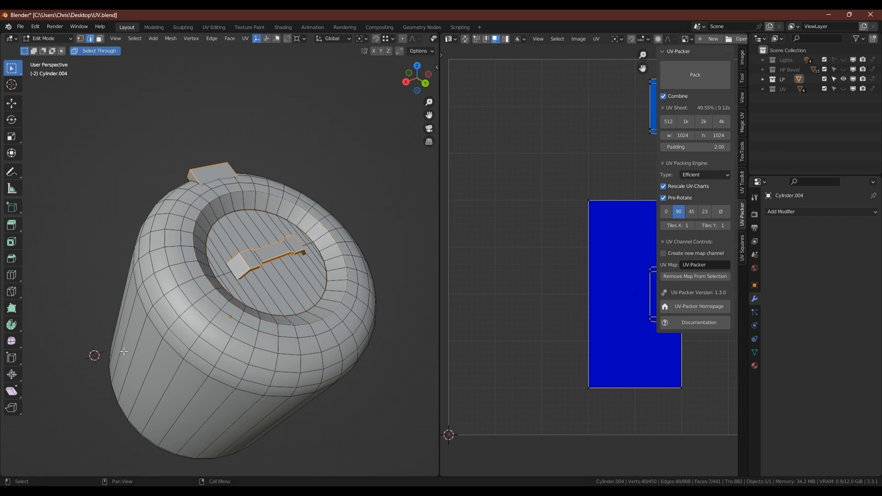
pyautogui.moveTo(124, 351); pyautogui.dragTo(238, 369, button='middle')
pyautogui.keyDown('alt'); pyautogui.keyDown('shift'); pyautogui.click(180, 345); pyautogui.keyUp('shift'); pyautogui.keyUp('alt')
# Add a lengthwise edge line down the body wall and the edge loop around the base cap to the selection.
pyautogui.keyDown('shift'); pyautogui.moveTo(238, 370); pyautogui.dragTo(285, 193, button='middle'); pyautogui.keyUp('shift')
pyautogui.keyDown('alt'); pyautogui.keyDown('shift'); pyautogui.click(222, 207); pyautogui.keyUp('shift'); pyautogui.keyUp('alt')
pyautogui.keyDown('alt'); pyautogui.keyDown('shift'); pyautogui.click(224, 186); pyautogui.keyUp('shift'); pyautogui.keyUp('alt')
pyautogui.keyDown('ctrl'); pyautogui.click(304, 181); pyautogui.keyUp('ctrl')
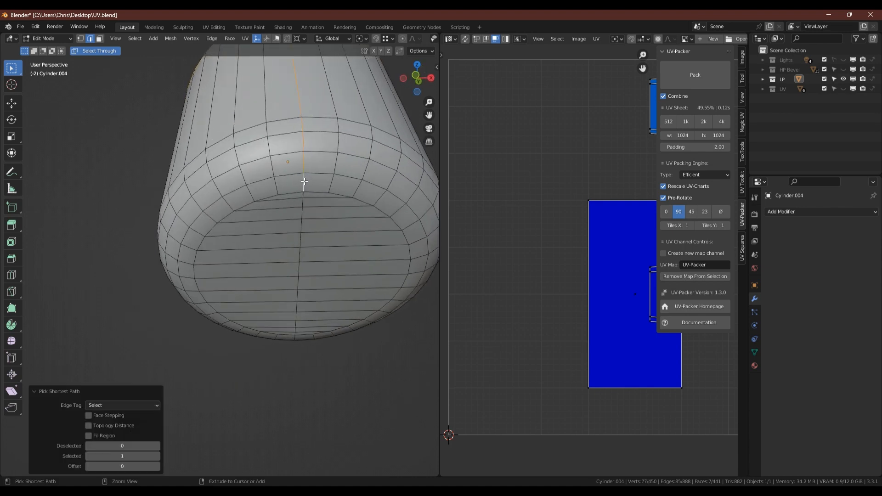
pyautogui.keyDown('alt'); pyautogui.keyDown('shift'); pyautogui.click(304, 192); pyautogui.keyUp('shift'); pyautogui.keyUp('alt')
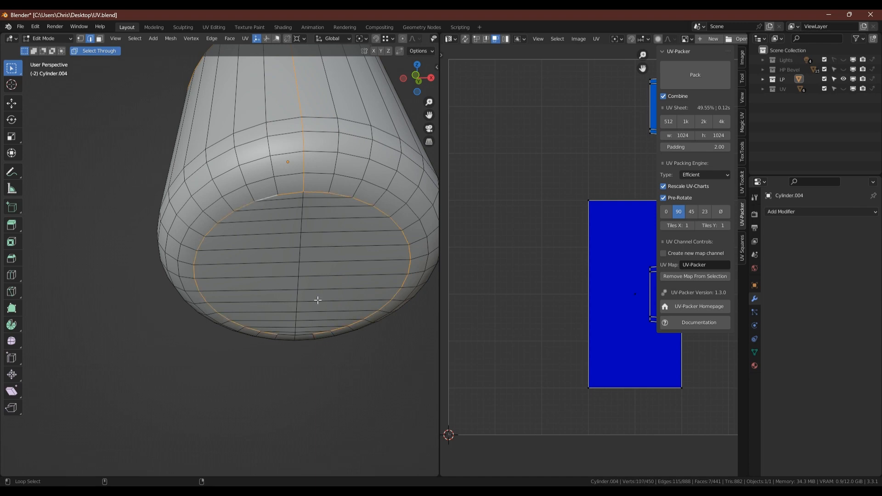
pyautogui.keyDown('alt'); pyautogui.keyDown('shift'); pyautogui.click(306, 335); pyautogui.keyUp('shift'); pyautogui.keyUp('alt')
# Deselect the short bend edges along the handle's narrow side so its side faces stay connected.
pyautogui.moveTo(306, 334); pyautogui.dragTo(306, 198, button='middle')
pyautogui.moveTo(264, 125); pyautogui.dragTo(326, 209, button='middle')
pyautogui.scroll(4, 250, 120)
pyautogui.moveTo(254, 126); pyautogui.dragTo(253, 236, button='middle')
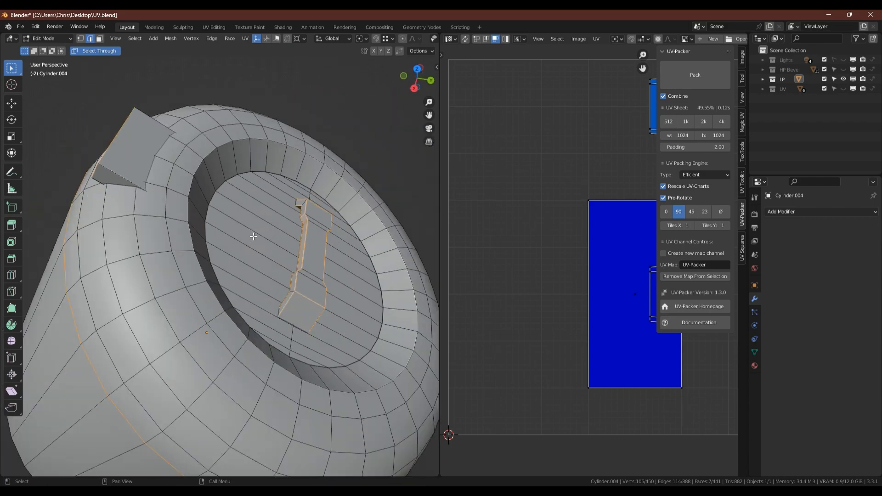
pyautogui.keyDown('alt'); pyautogui.moveTo(274, 283); pyautogui.dragTo(168, 207, button='middle'); pyautogui.keyUp('alt')
pyautogui.scroll(4, 151, 195)
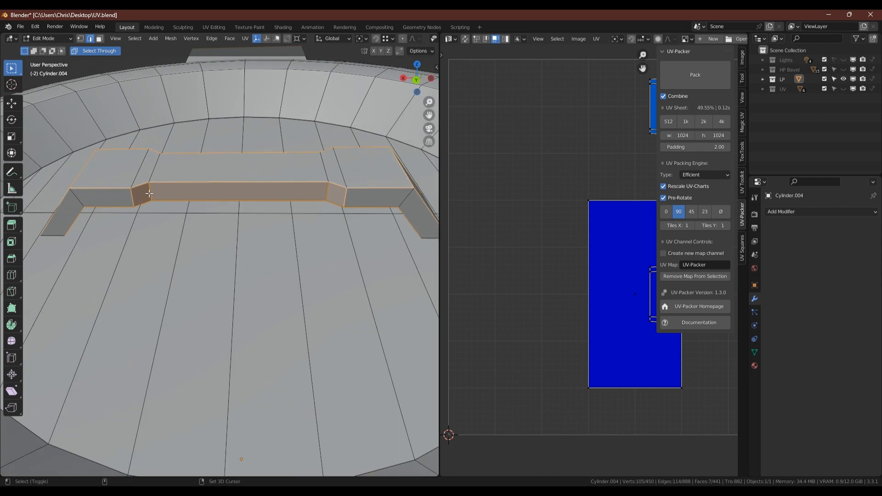
pyautogui.scroll(-3, 321, 203)
pyautogui.moveTo(317, 205); pyautogui.dragTo(313, 230, button='middle')
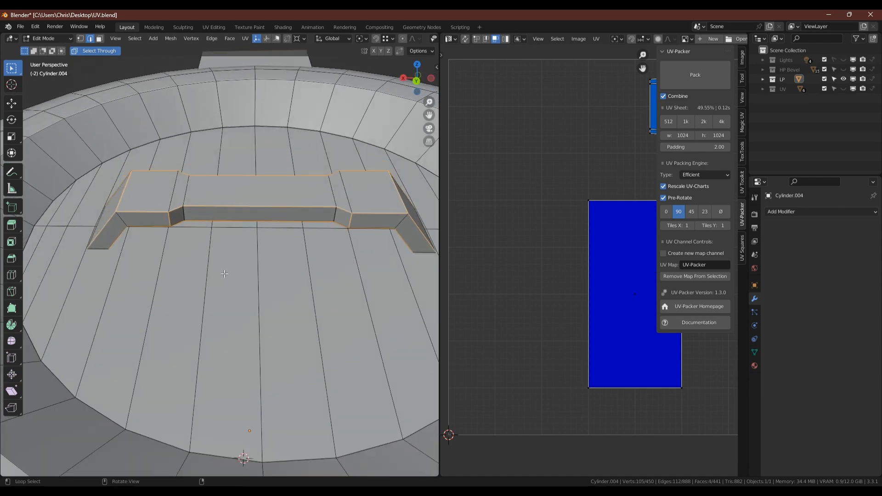
pyautogui.scroll(4, 256, 193)
pyautogui.moveTo(256, 239); pyautogui.dragTo(215, 167, button='middle')
pyautogui.scroll(-4, 212, 156)
pyautogui.scroll(4, 207, 341)
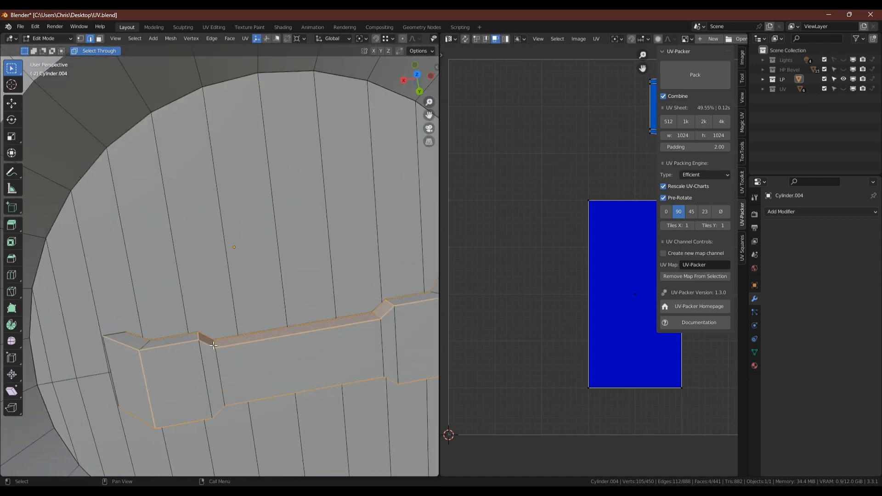
pyautogui.keyDown('shift'); pyautogui.click(215, 344); pyautogui.keyUp('shift')
# Inspect the selected edges around the handle, including the hidden ones in X-ray view.
pyautogui.scroll(-4, 372, 318)
pyautogui.moveTo(304, 327); pyautogui.dragTo(296, 338, button='middle')
pyautogui.scroll(4, 227, 336)
pyautogui.scroll(-4, 226, 336)
pyautogui.moveTo(226, 336); pyautogui.dragTo(224, 267, button='middle')
pyautogui.scroll(4, 224, 267)
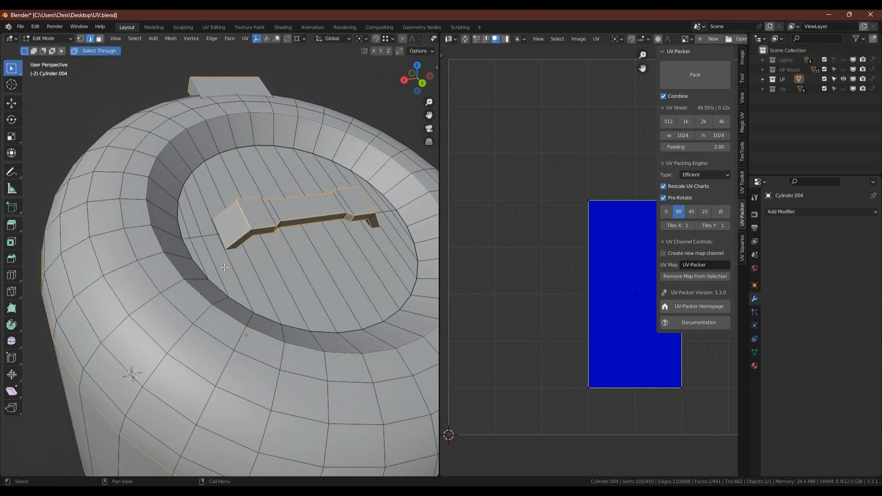
pyautogui.scroll(6, 286, 211)
pyautogui.moveTo(328, 205)
pyautogui.mouseDown(button='middle')
pyautogui.moveTo(297, 222)
pyautogui.moveTo(377, 211)
pyautogui.mouseUp(button='middle')
pyautogui.hotkey('alt', 'z')
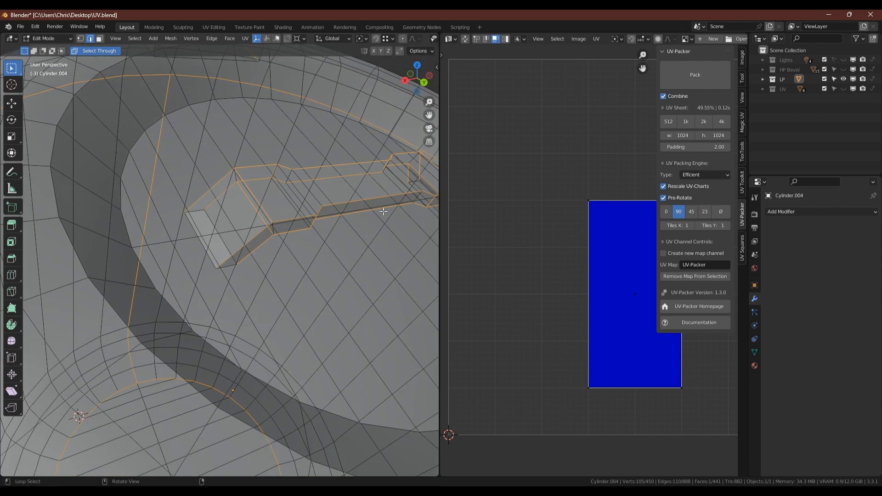
pyautogui.hotkey('alt', 'z')
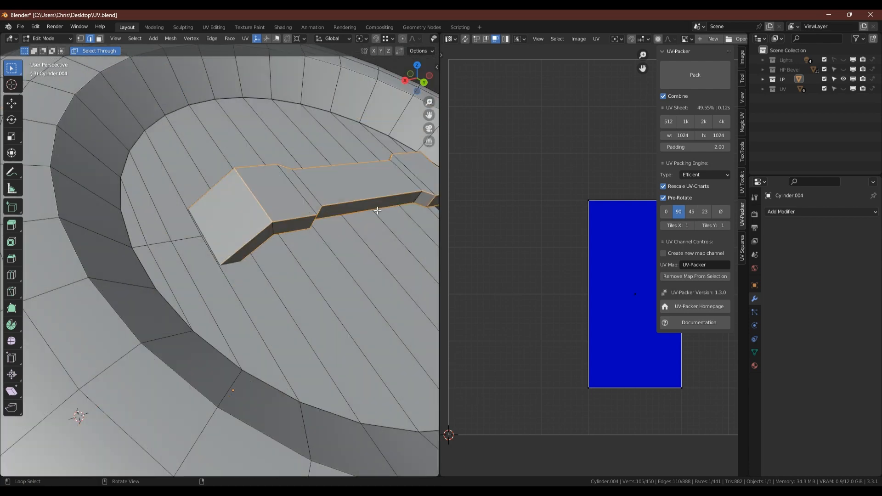
# Mark the selected edges as seams, then select the whole mesh and unwrap it.
pyautogui.rightClick(279, 209)
pyautogui.click(246, 257)
pyautogui.scroll(-5, 258, 250)
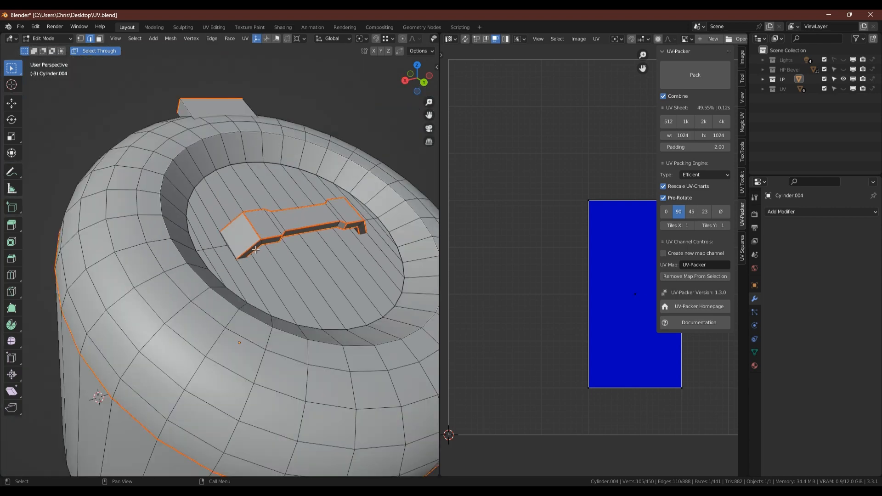
pyautogui.press('a')
pyautogui.press('u')
pyautogui.click(212, 154)
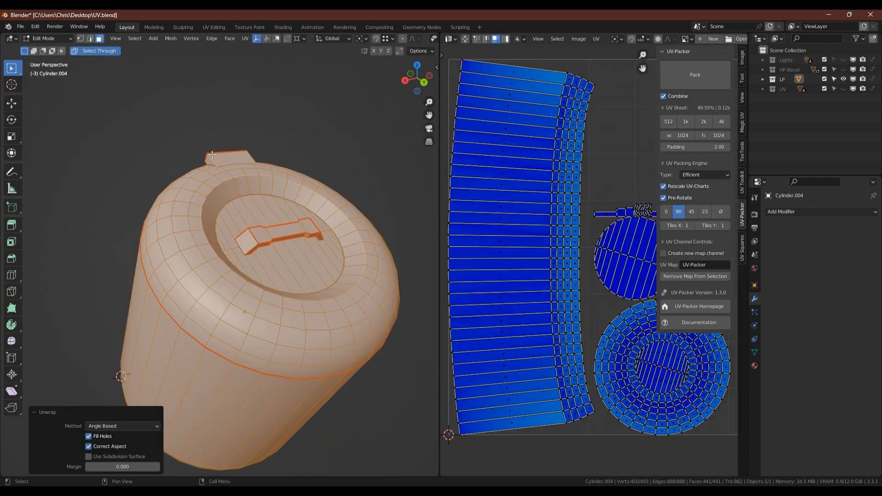
# Select the curved body wall island, disable UV sync and straighten the island with To Grid By Shape.
pyautogui.scroll(-2, 497, 271)
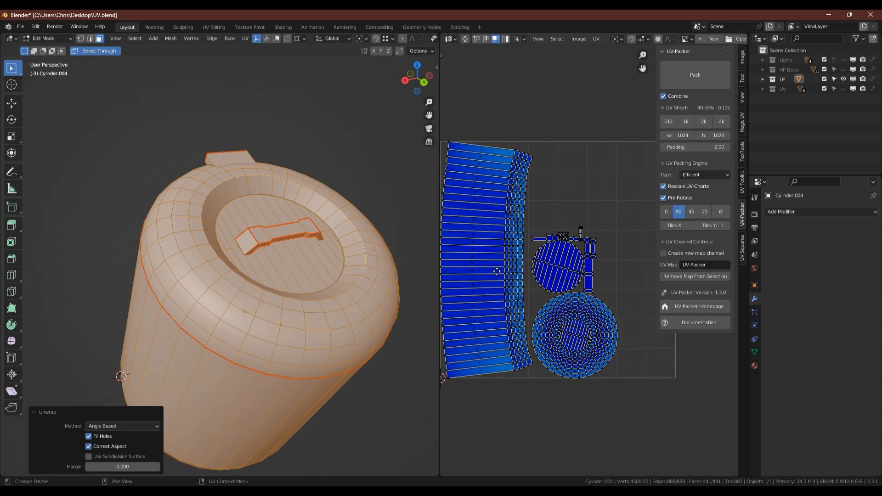
pyautogui.click(470, 236)
pyautogui.press('l')
pyautogui.press('Tab')
pyautogui.press('l')
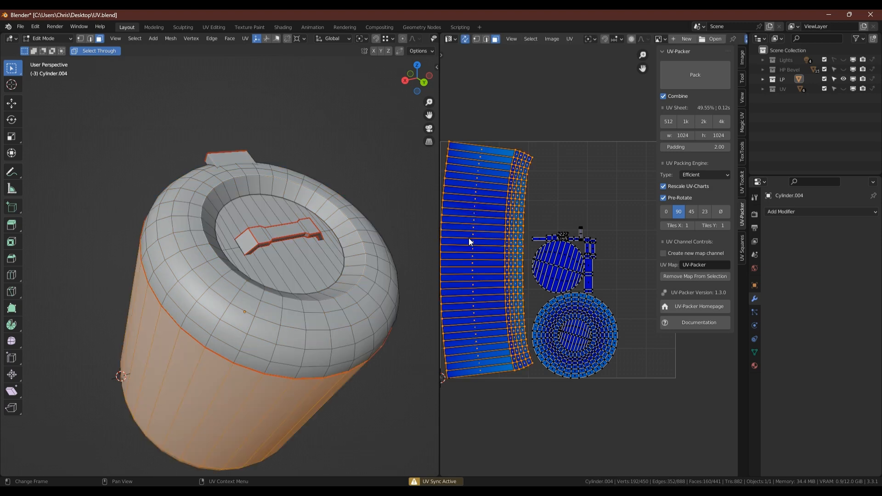
pyautogui.click(743, 239)
pyautogui.click(688, 107)
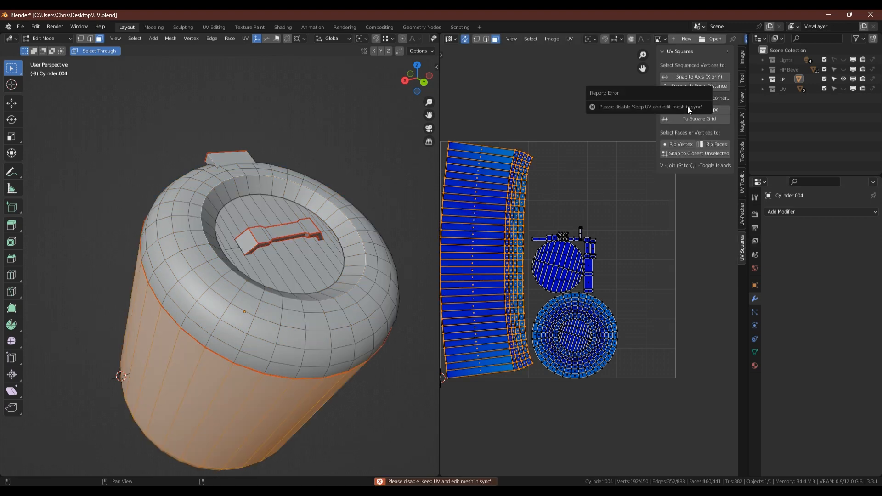
pyautogui.hotkey('ctrl', 'Tab')
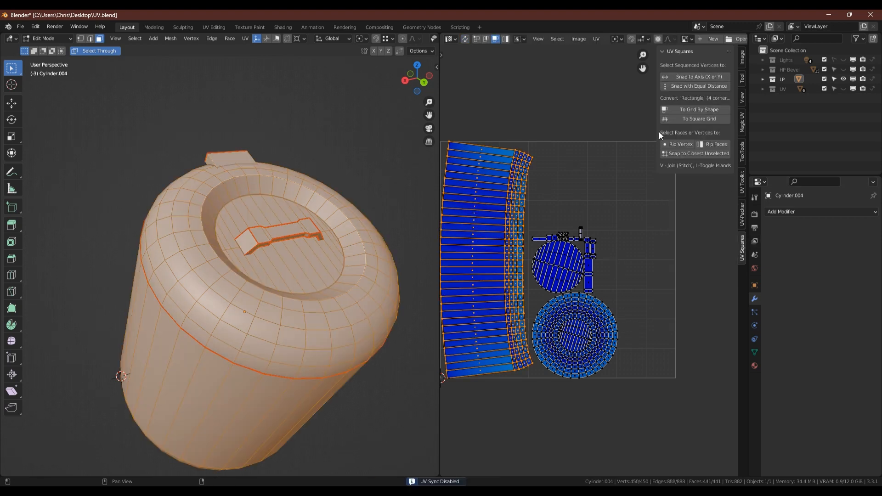
pyautogui.click(691, 109)
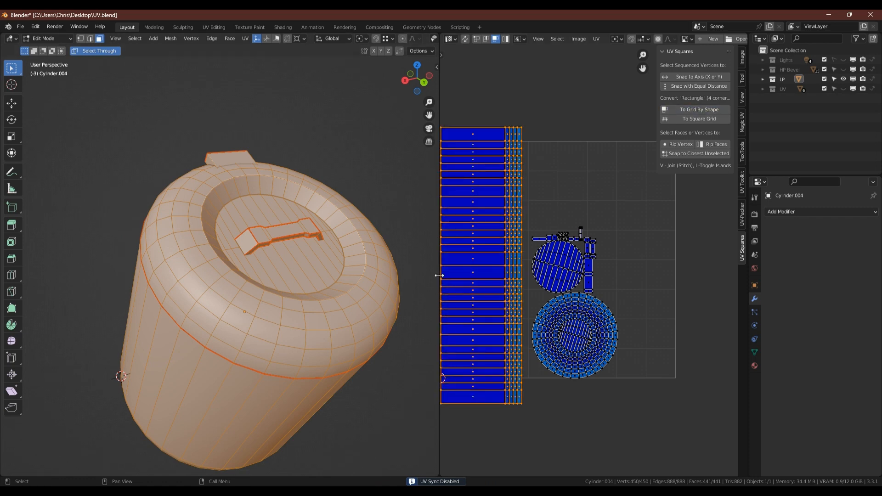
# Widen the UV editor and, with UV sync on, select the first small chevron island to locate it on the handle.
pyautogui.moveTo(439, 275); pyautogui.dragTo(342, 276)
pyautogui.scroll(3, 528, 346)
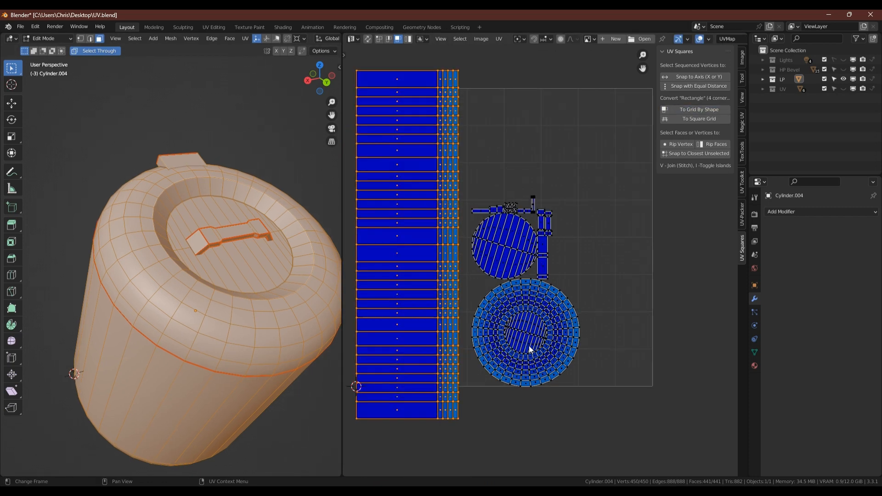
pyautogui.scroll(3, 475, 141)
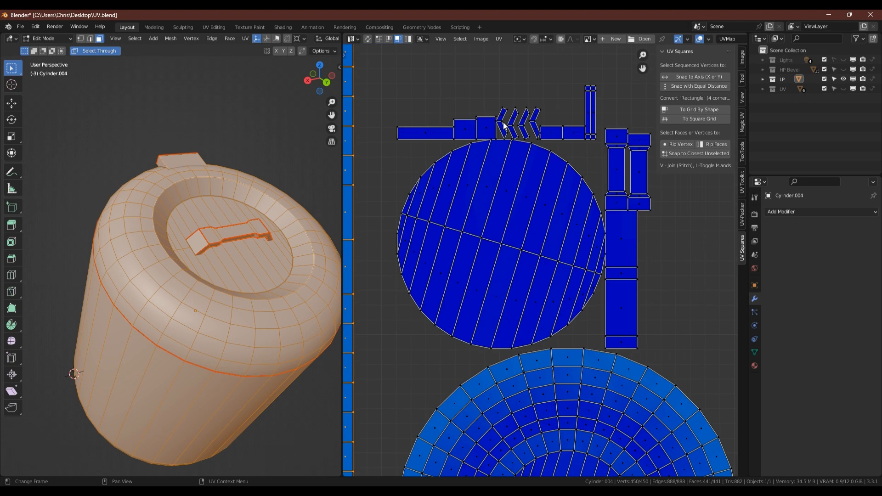
pyautogui.click(505, 121)
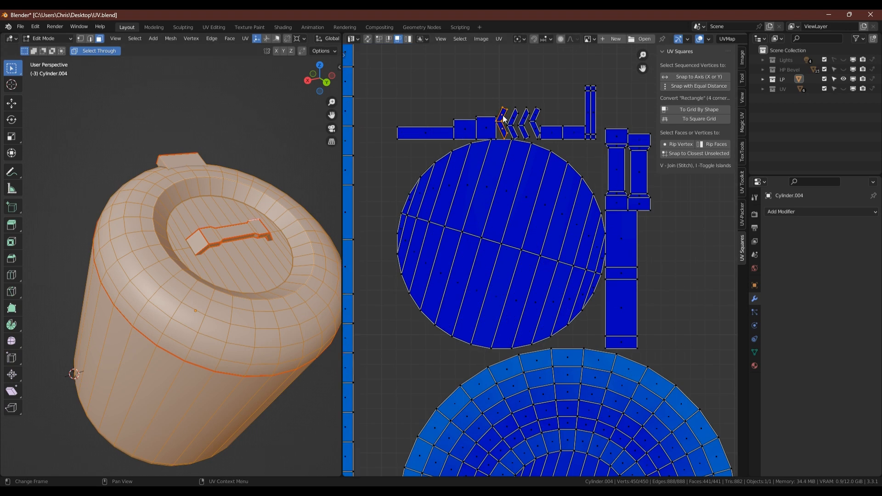
pyautogui.hotkey('ctrl', '`')
pyautogui.keyDown('shift'); pyautogui.click(503, 129); pyautogui.keyUp('shift')
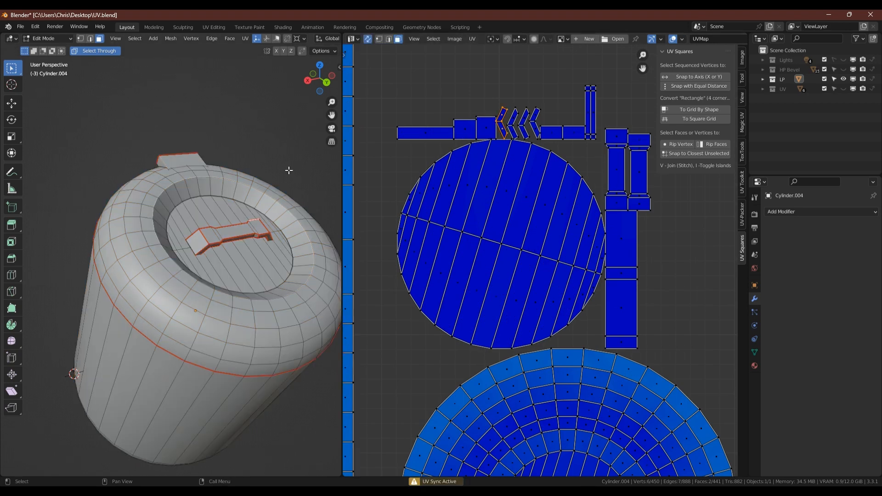
pyautogui.moveTo(289, 170); pyautogui.dragTo(286, 229, button='middle')
pyautogui.scroll(4, 285, 229)
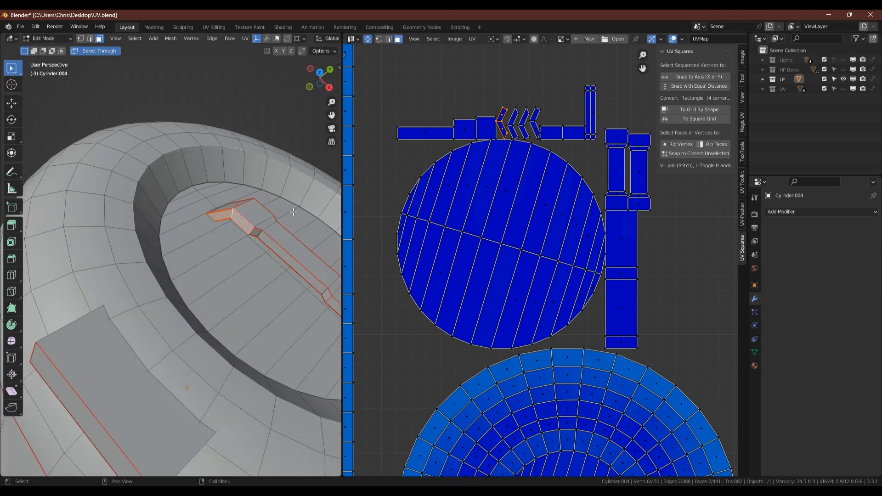
# Move the two narrow handle side strips up and apart so they stand clear of the other islands.
pyautogui.click(595, 112)
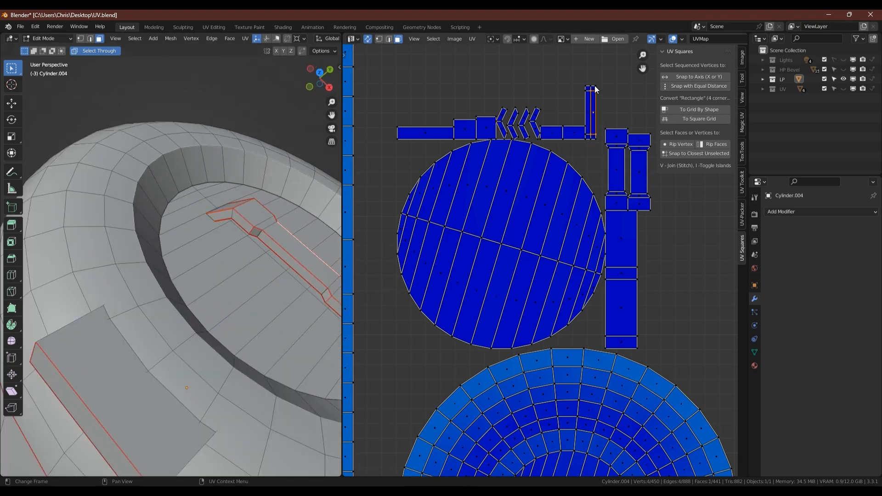
pyautogui.scroll(3, 595, 89)
pyautogui.press('g')
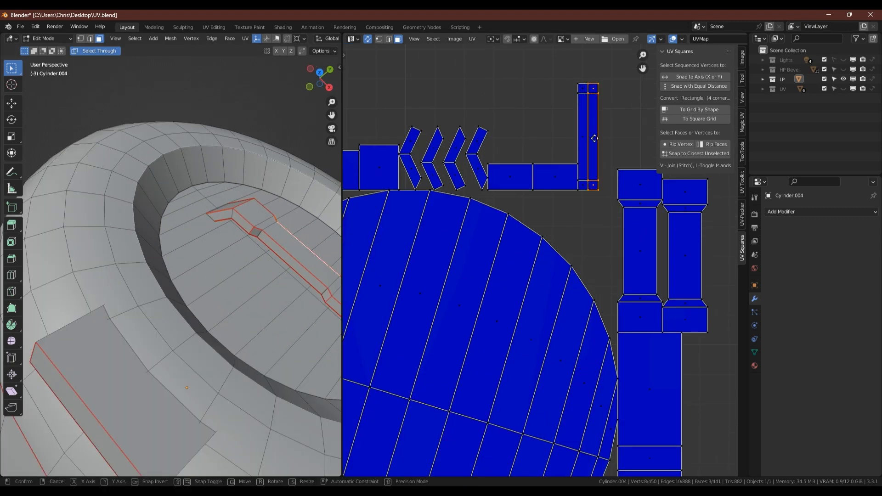
pyautogui.click(630, 103)
pyautogui.click(586, 138)
pyautogui.press('g')
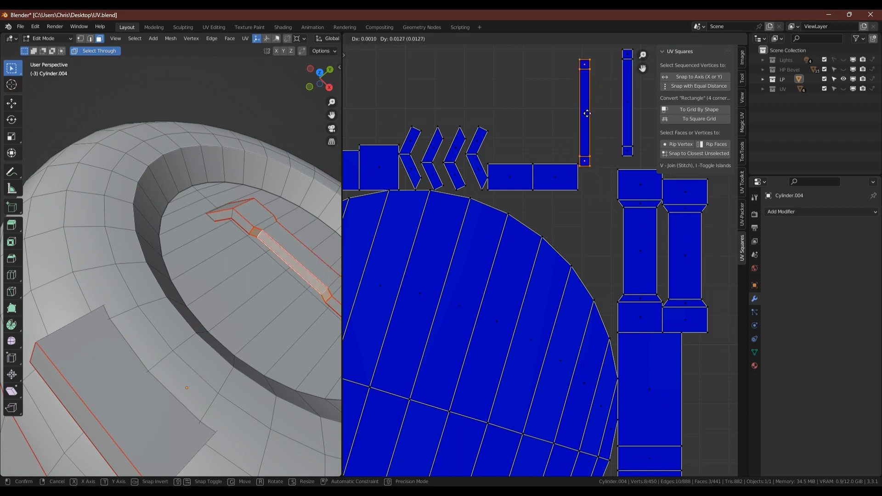
pyautogui.click(589, 93)
# Stitch the matching chevron pieces onto both end edges of the first narrow handle strip.
pyautogui.press('2')
pyautogui.moveTo(589, 94); pyautogui.dragTo(508, 208, button='middle')
pyautogui.click(511, 151)
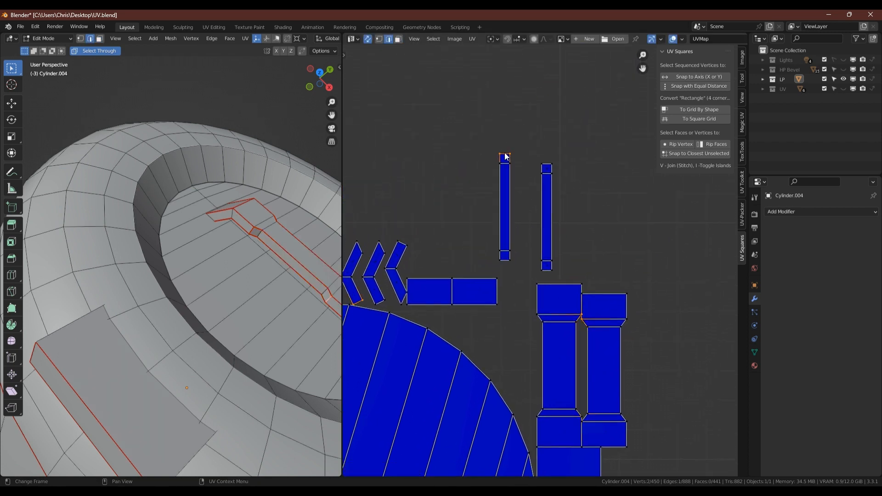
pyautogui.press('v')
pyautogui.press('i')
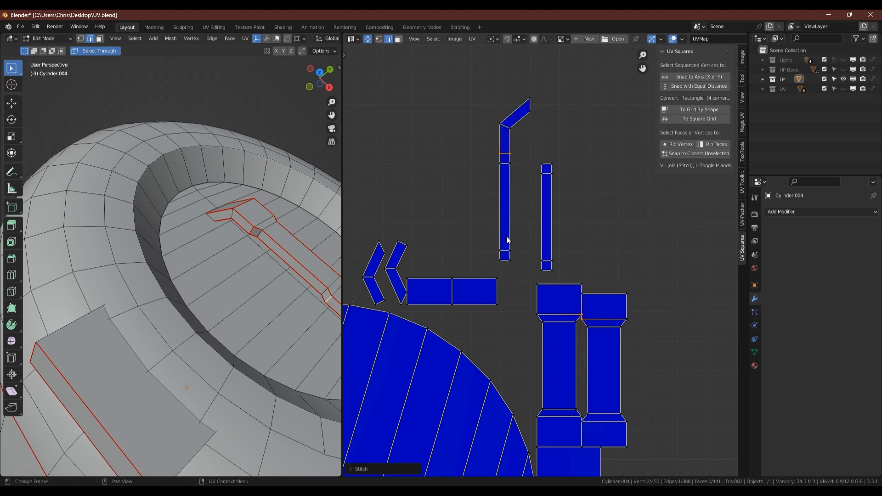
pyautogui.click(508, 261)
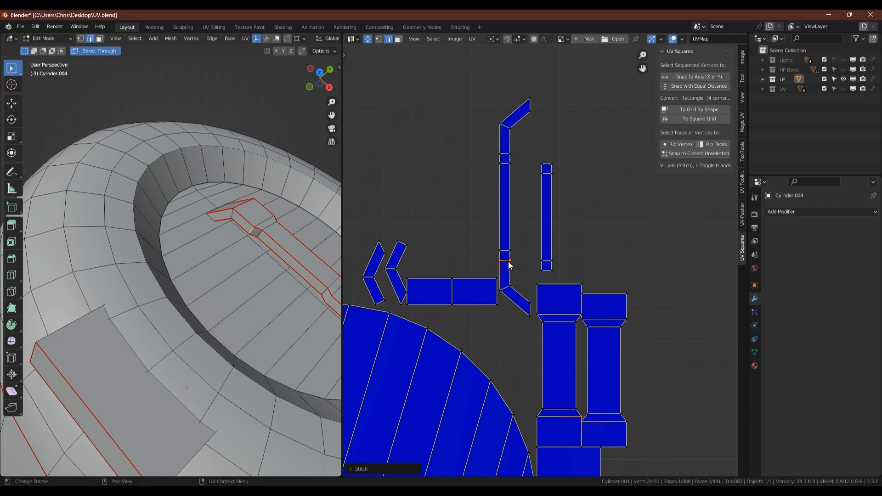
# Stitch the remaining chevron pieces onto both end edges of the second narrow handle strip.
pyautogui.click(547, 164)
pyautogui.press('v')
pyautogui.click(548, 168)
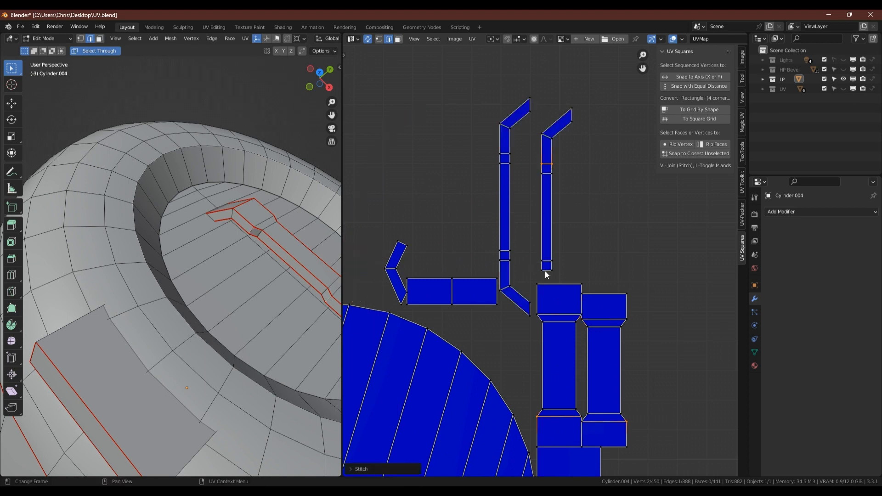
pyautogui.click(547, 271)
pyautogui.press('v')
pyautogui.press('i')
pyautogui.click(488, 280)
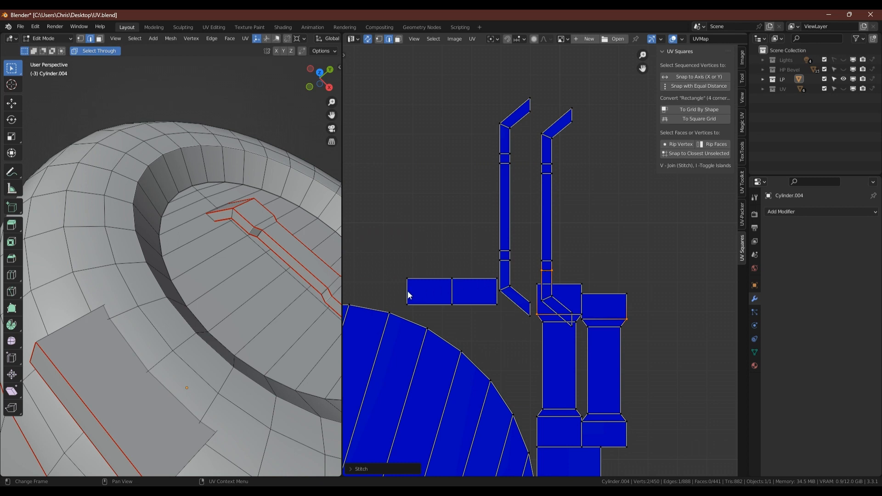
pyautogui.click(407, 291)
pyautogui.press('v')
pyautogui.press('Escape')
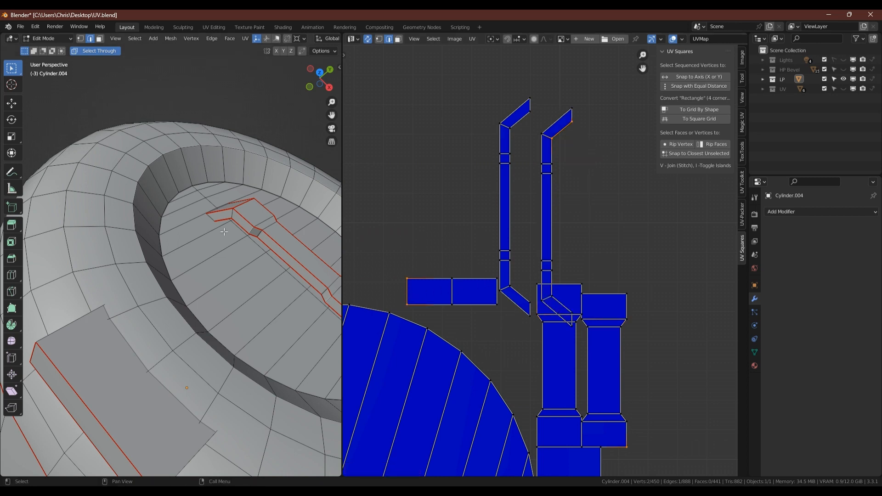
# Select the handle's end face to find its square UV island and move that island up into empty space.
pyautogui.moveTo(322, 271); pyautogui.dragTo(303, 261, button='middle')
pyautogui.press('3')
pyautogui.click(317, 295)
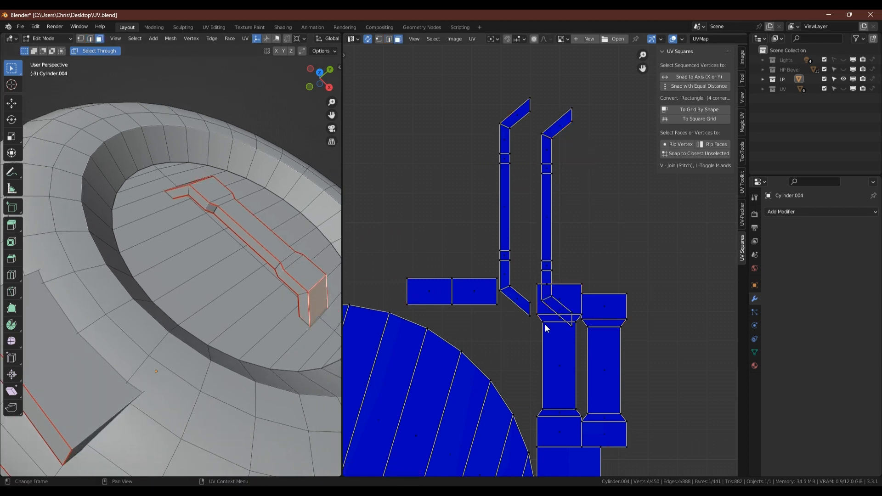
pyautogui.scroll(-8, 497, 197)
pyautogui.scroll(6, 498, 203)
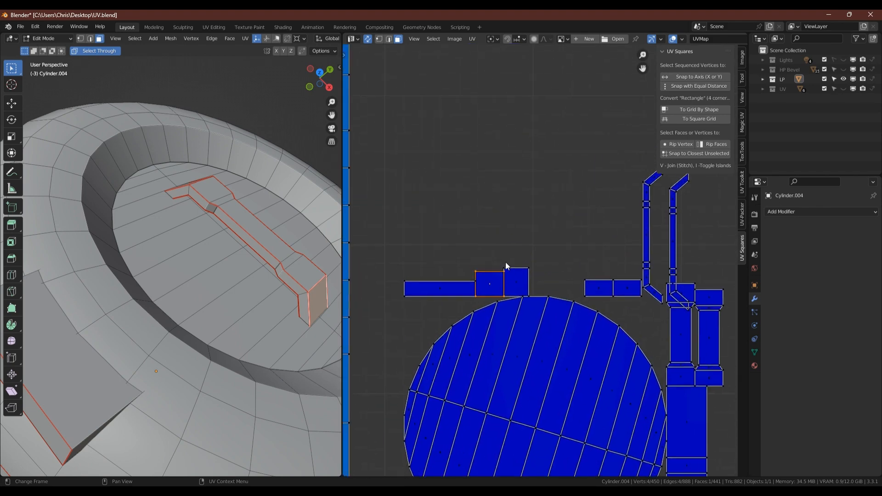
pyautogui.moveTo(498, 261); pyautogui.dragTo(474, 170)
# Stitch the first wide handle strip and the remaining square end piece onto the separated square island.
pyautogui.press('2')
pyautogui.click(469, 175)
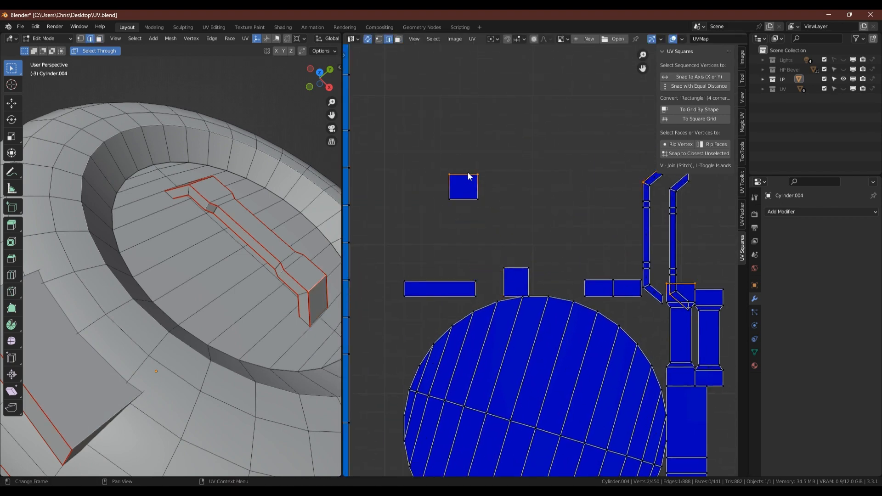
pyautogui.press('v')
pyautogui.press('i')
pyautogui.press('Return')
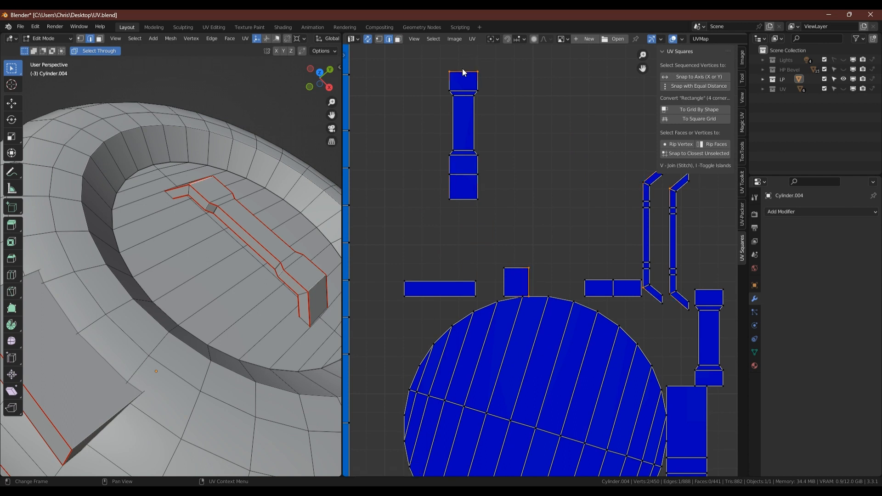
# Stitch the second wide handle strip together with its two rectangular end pieces.
pyautogui.click(709, 290)
pyautogui.press('v')
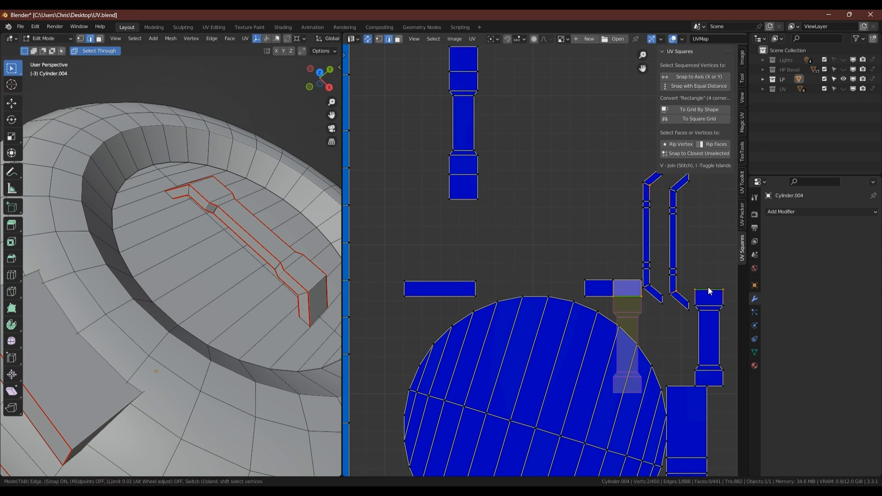
pyautogui.press('i')
pyautogui.press('Return')
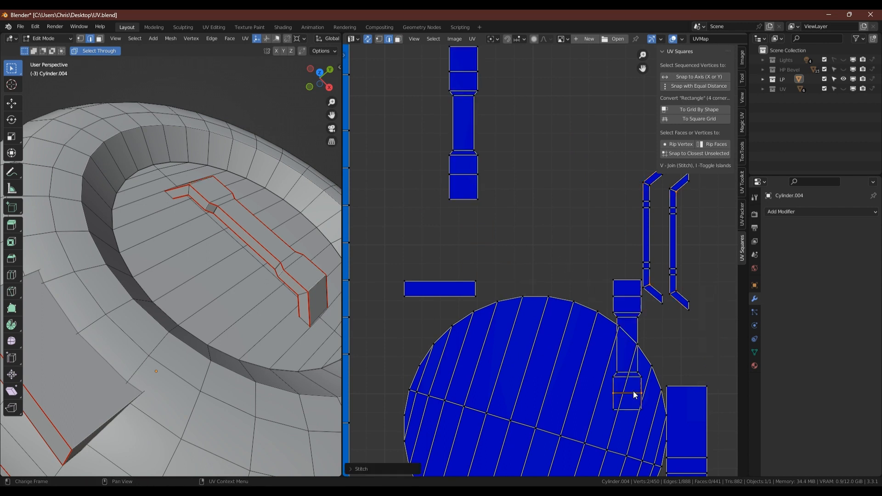
# Examine which model faces the remaining rectangular islands belong to, including the linked islands of the block on the rim.
pyautogui.click(446, 291)
pyautogui.press('3')
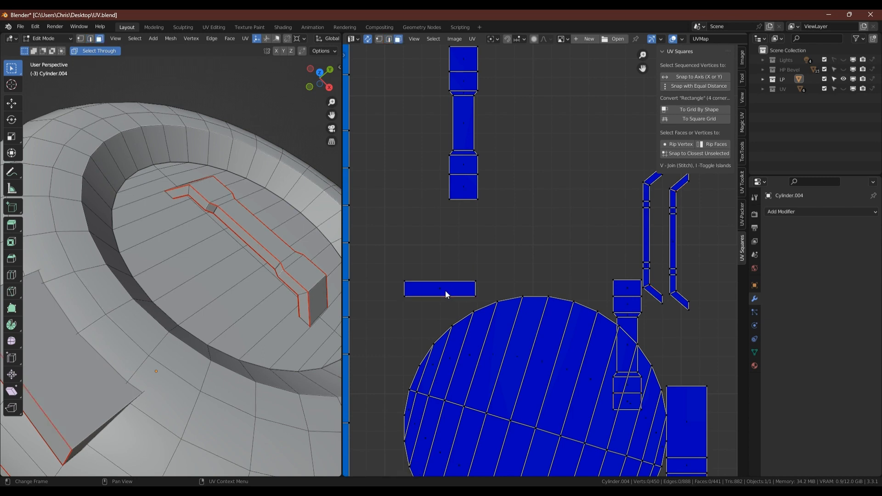
pyautogui.click(445, 291)
pyautogui.scroll(-4, 224, 276)
pyautogui.moveTo(616, 358); pyautogui.dragTo(500, 167, button='middle')
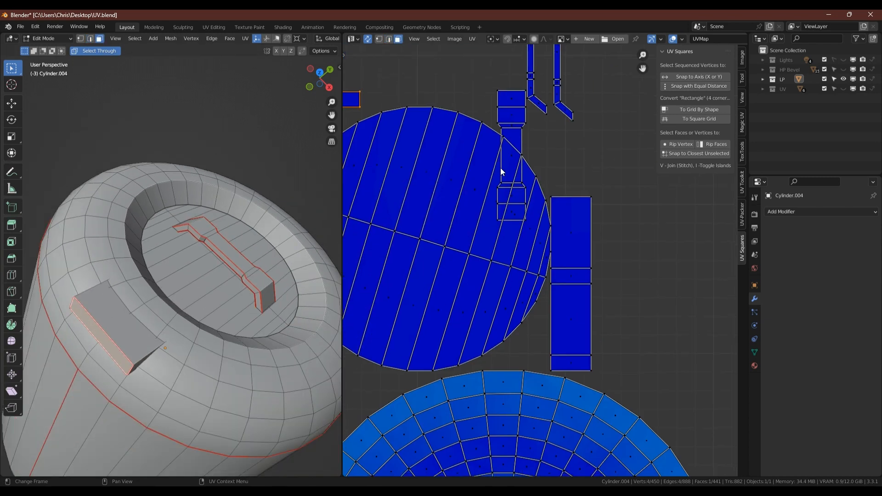
pyautogui.scroll(-7, 514, 206)
pyautogui.scroll(7, 533, 215)
pyautogui.click(523, 197)
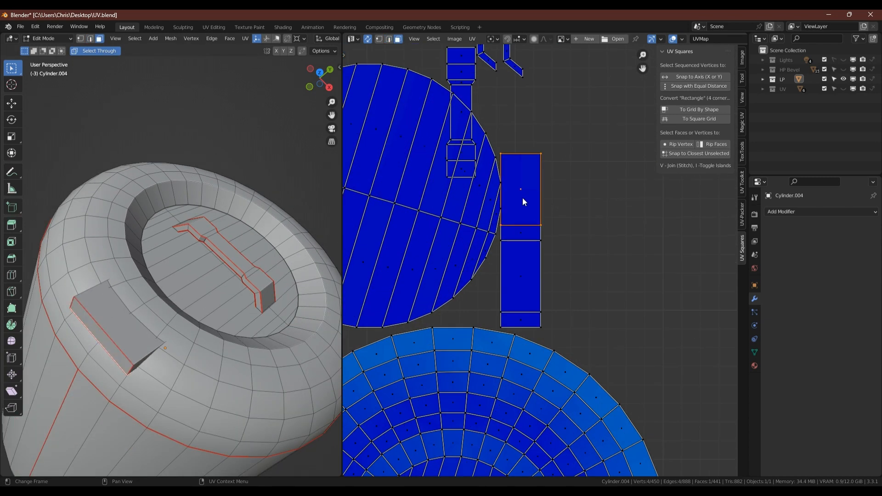
pyautogui.press('l')
pyautogui.scroll(-6, 523, 197)
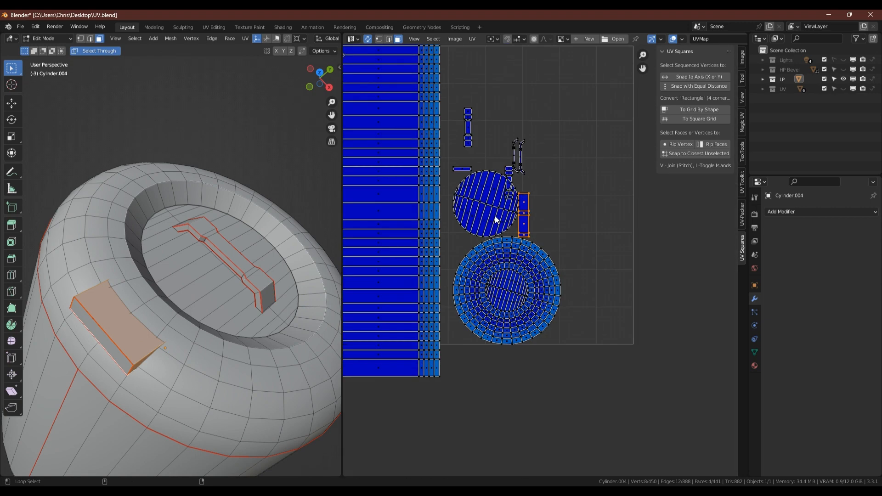
# Select all UV islands of the cylindrical body and pack them with UV-Packer.
pyautogui.press('a')
pyautogui.click(743, 217)
pyautogui.click(707, 70)
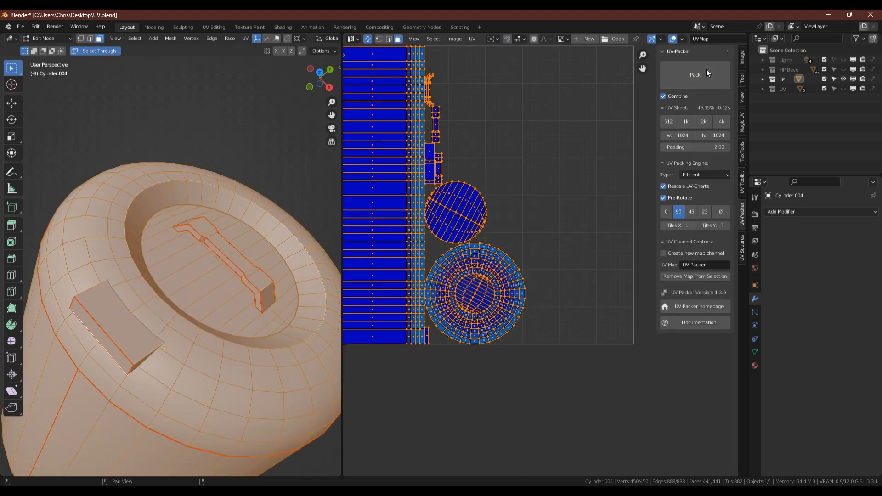
pyautogui.moveTo(534, 212); pyautogui.dragTo(594, 269, button='middle')
pyautogui.press('n')
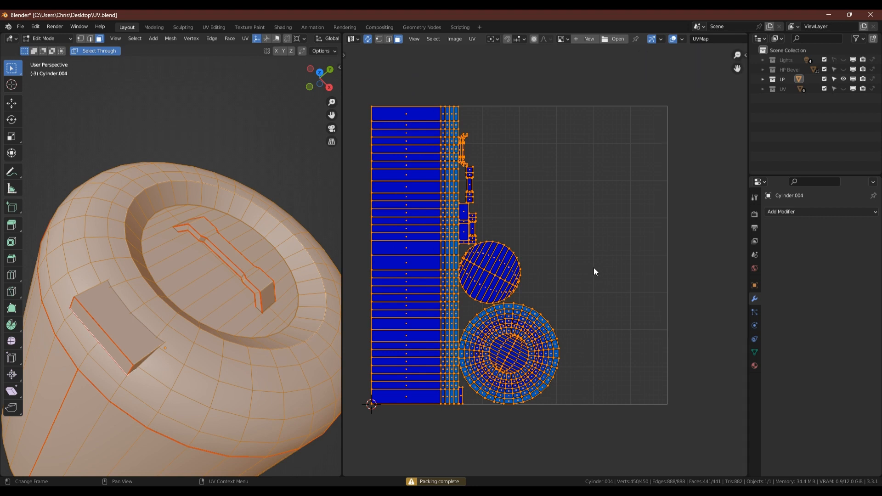
# Move the finished cylindrical body to the UV collection and save the file.
pyautogui.press('Tab')
pyautogui.press('m')
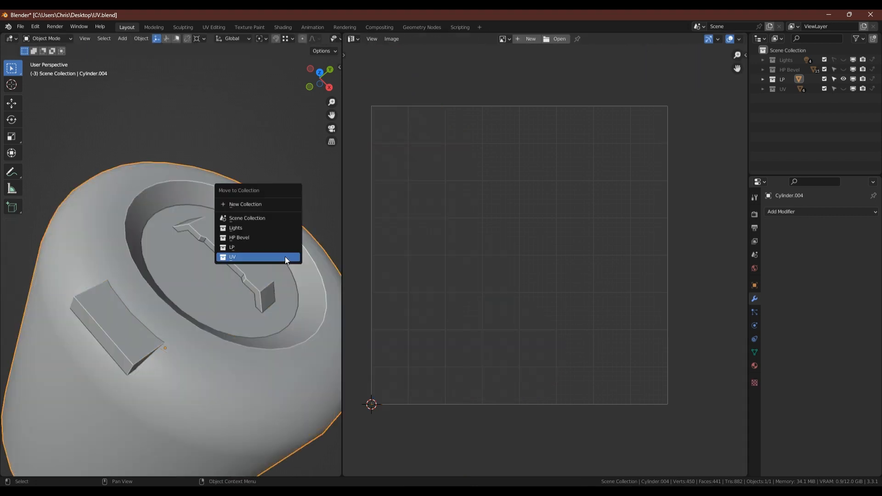
pyautogui.click(285, 261)
pyautogui.moveTo(341, 235); pyautogui.dragTo(391, 239)
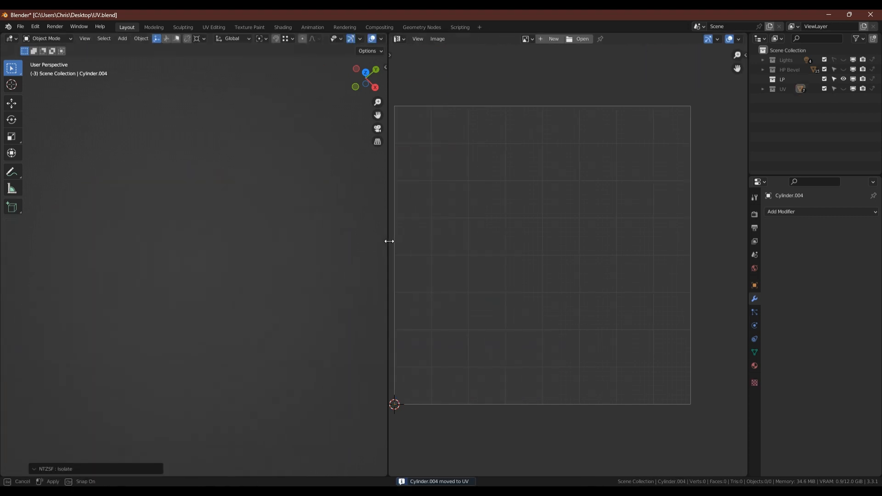
pyautogui.hotkey('ctrl', 's')
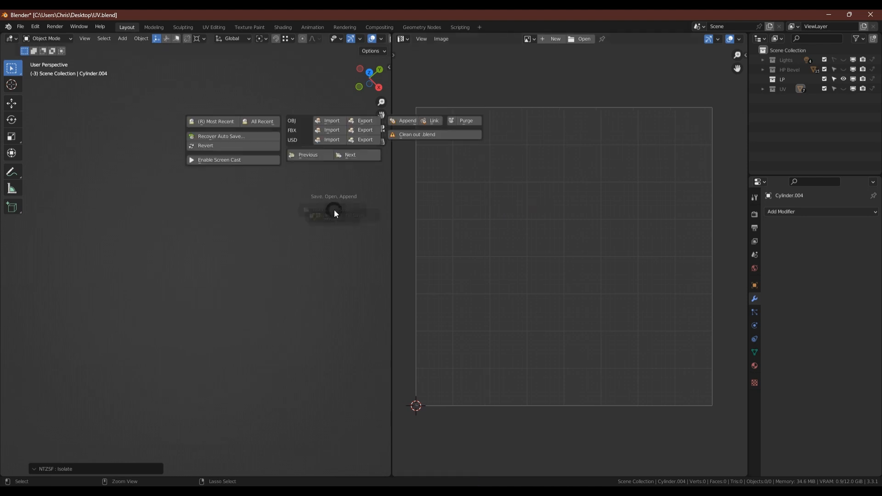
pyautogui.click(407, 211)
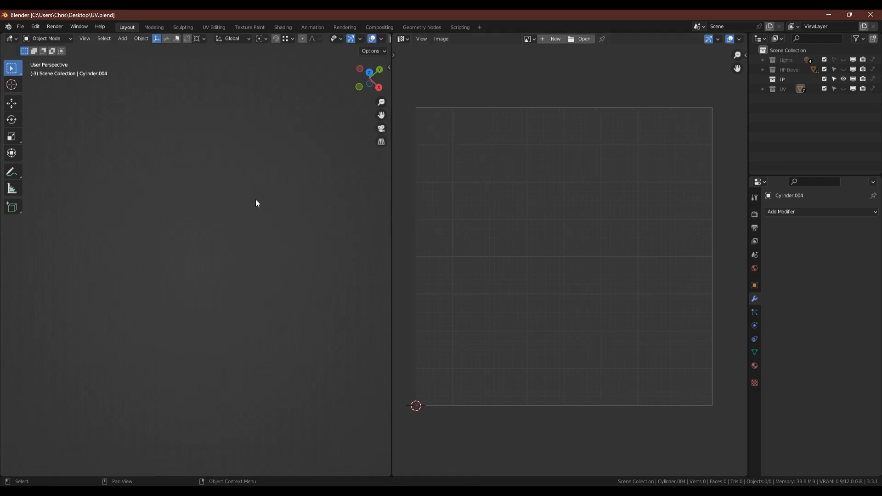
# Show only the UV collection and join all of its objects into a single mesh.
pyautogui.keyDown('ctrl'); pyautogui.click(843, 89); pyautogui.keyUp('ctrl')
pyautogui.scroll(-5, 225, 205)
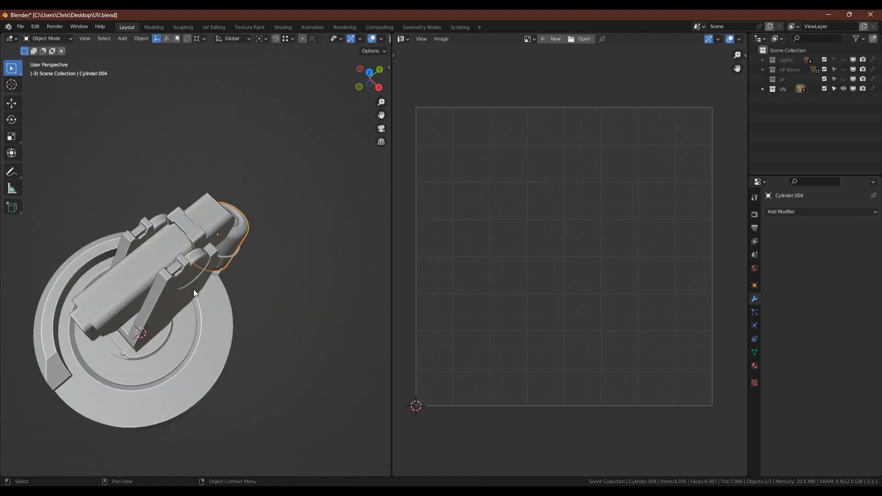
pyautogui.moveTo(194, 289); pyautogui.dragTo(171, 211, button='middle')
pyautogui.moveTo(58, 112); pyautogui.dragTo(340, 386)
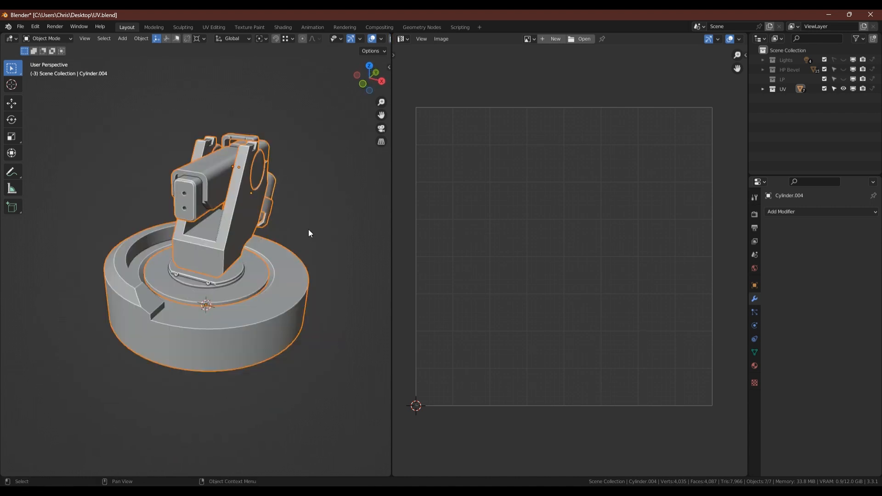
pyautogui.hotkey('ctrl', 'j')
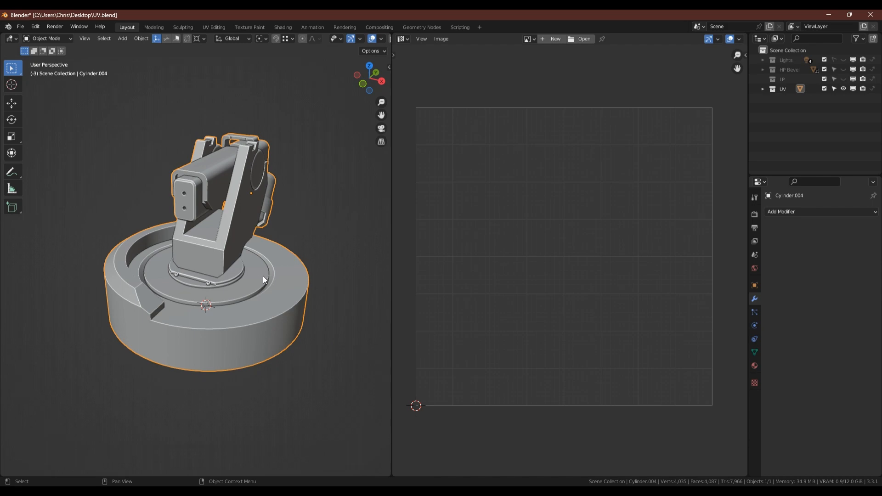
# Select all faces of the joined mesh in Edit Mode and pack their UV islands together with UV-Packer.
pyautogui.press('Tab')
pyautogui.press('a')
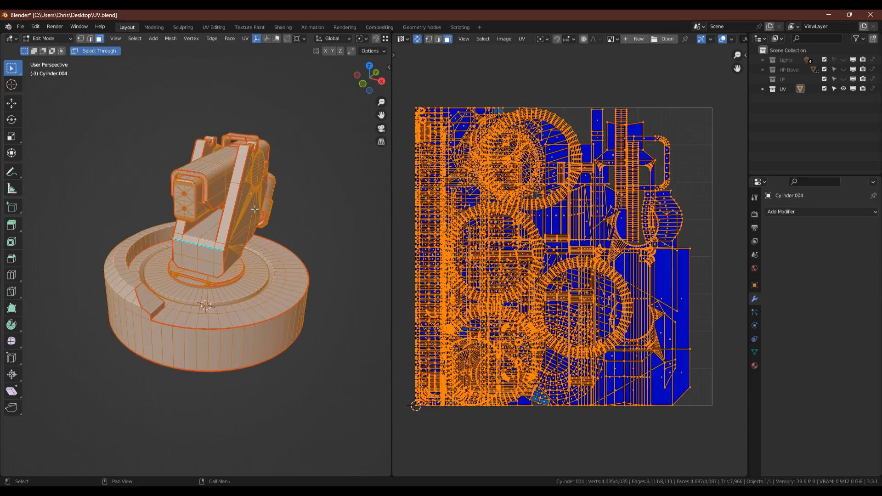
pyautogui.press('n')
pyautogui.press('n')
pyautogui.press('n')
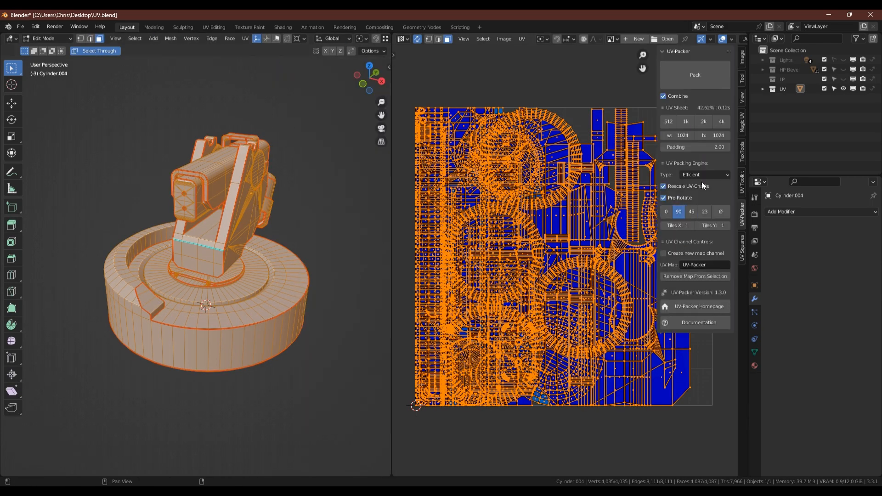
pyautogui.click(696, 73)
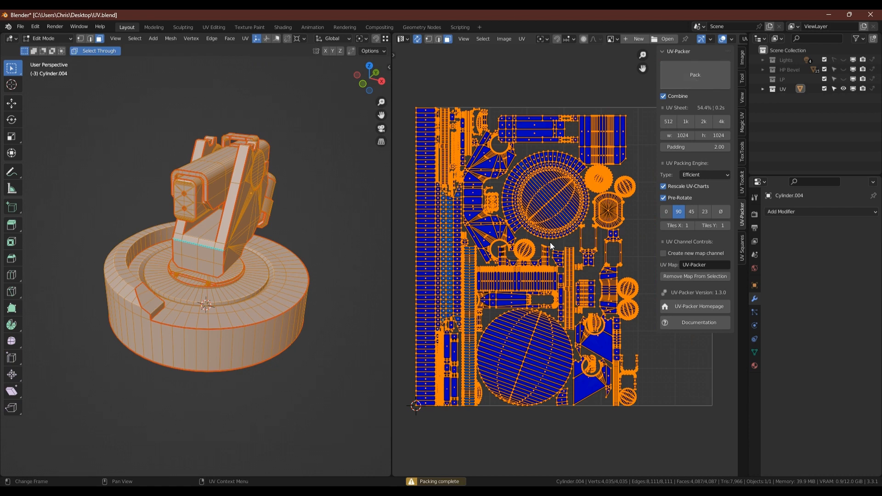
# Repack the joined mesh's UV islands several times to try for a tighter layout.
pyautogui.moveTo(232, 340); pyautogui.dragTo(246, 366, button='middle')
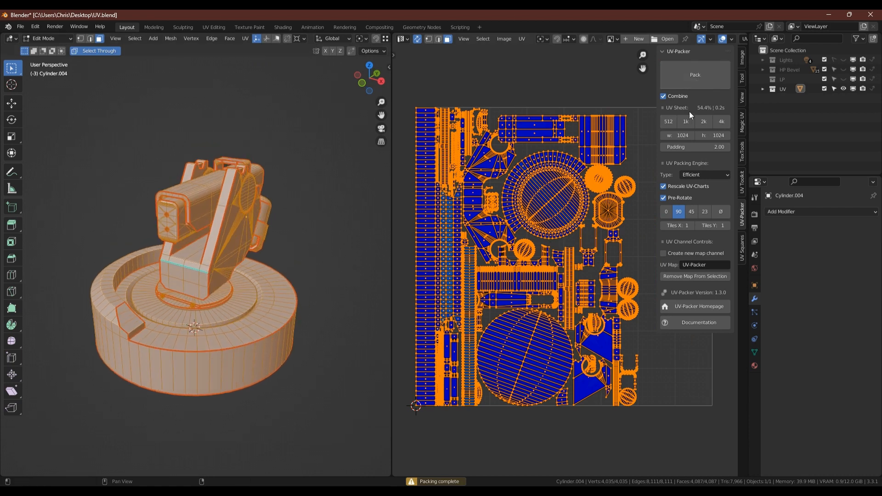
pyautogui.click(718, 75)
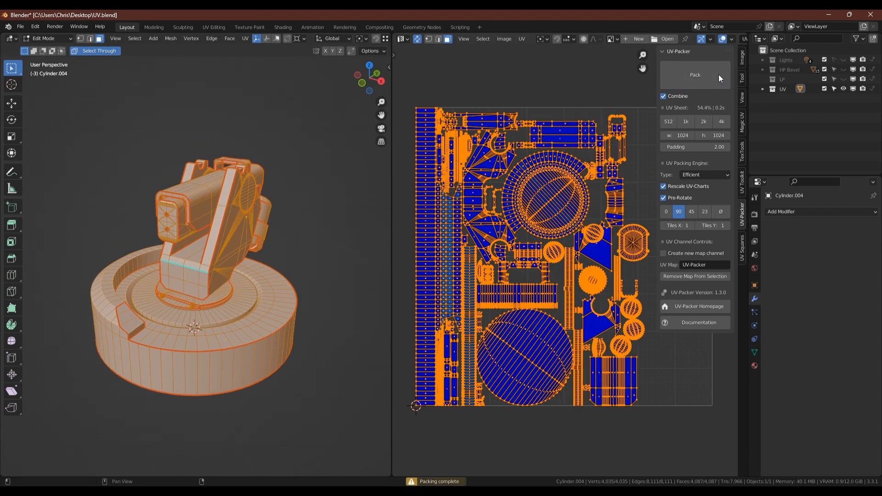
pyautogui.click(679, 76)
pyautogui.click(691, 73)
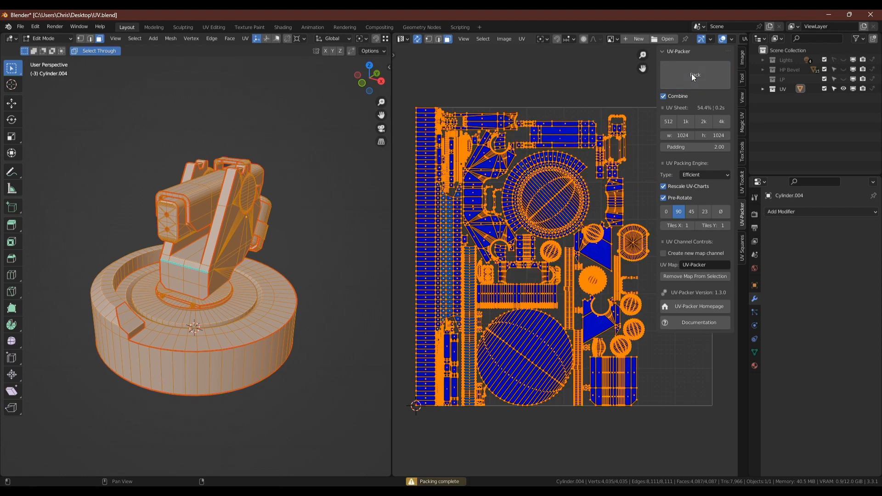
pyautogui.click(691, 76)
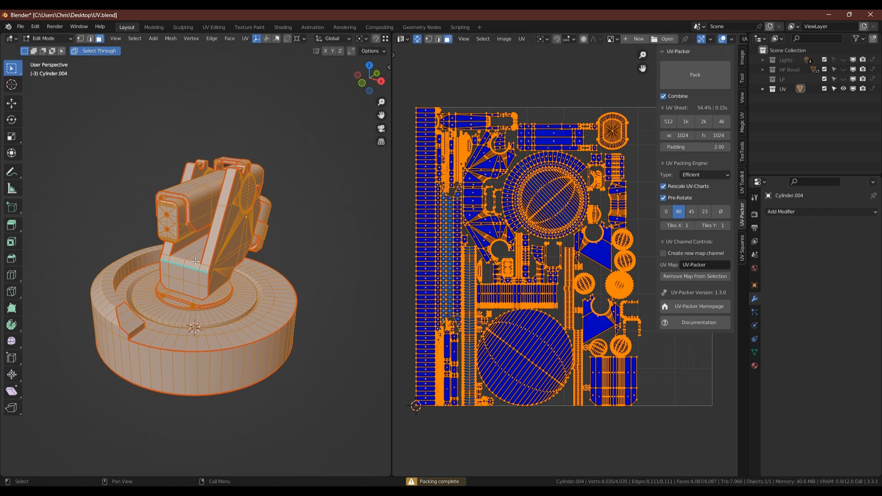
# Select the tall UV island of the base's outer wall and move it outside the UV tile.
pyautogui.click(425, 258)
pyautogui.press('l')
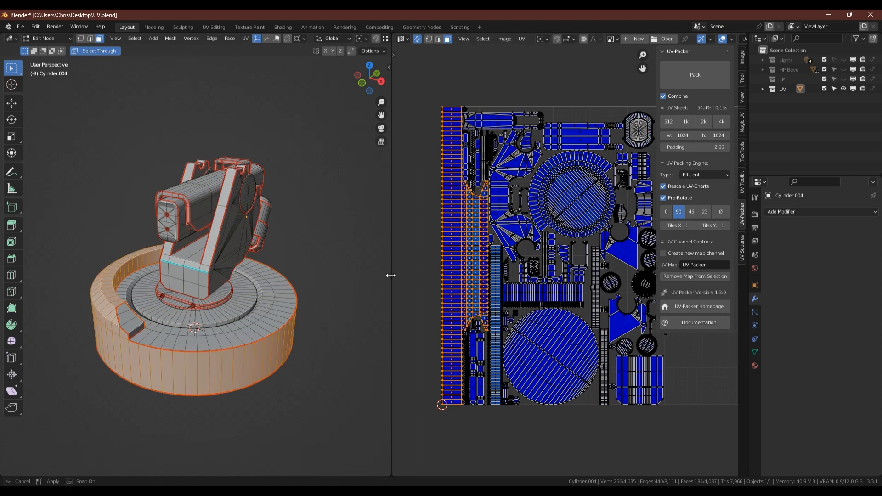
pyautogui.moveTo(391, 274); pyautogui.dragTo(301, 274)
pyautogui.press('g')
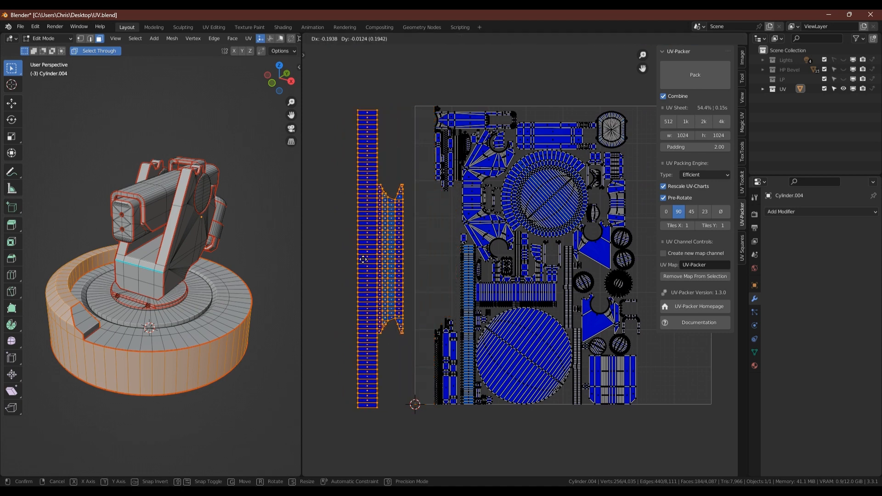
pyautogui.click(363, 260)
# Split the upper half of the base wall island off from the lower half and repack all islands.
pyautogui.moveTo(348, 99); pyautogui.dragTo(408, 257)
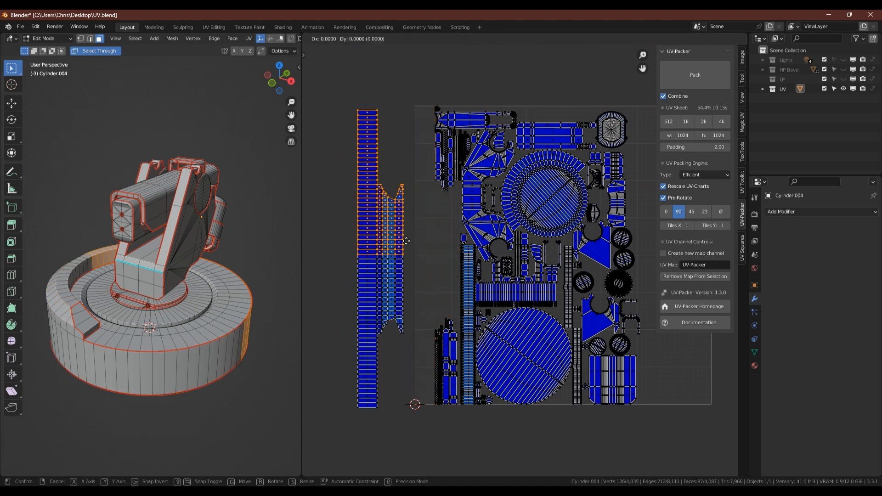
pyautogui.press('g')
pyautogui.click(408, 232)
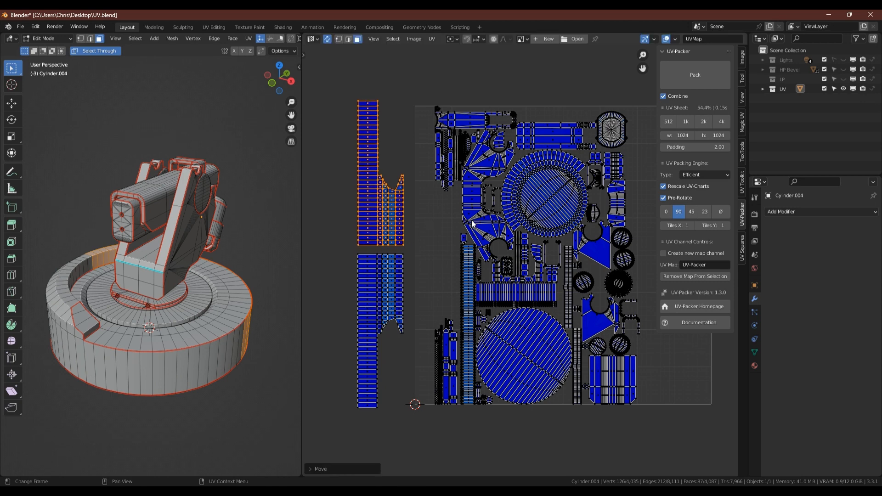
pyautogui.click(702, 81)
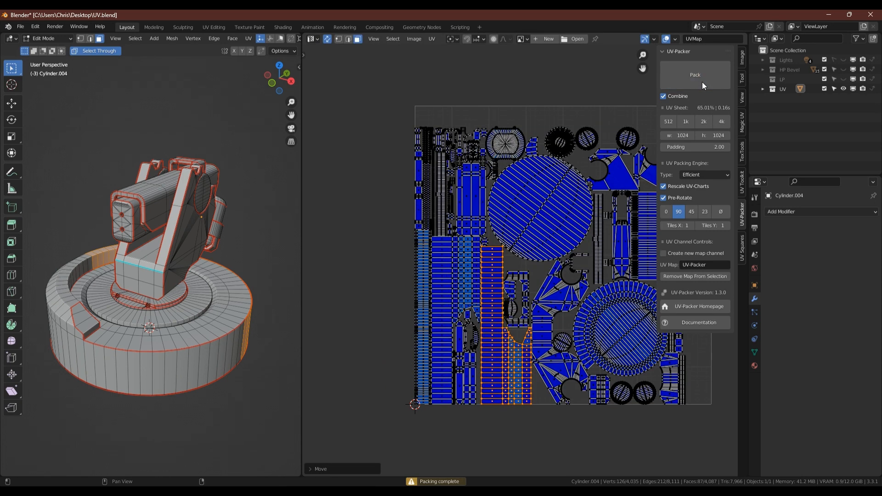
# Scale the large circular island of the base's underside down to about 0.07.
pyautogui.click(544, 211)
pyautogui.press('l')
pyautogui.moveTo(587, 207); pyautogui.dragTo(521, 205, button='middle')
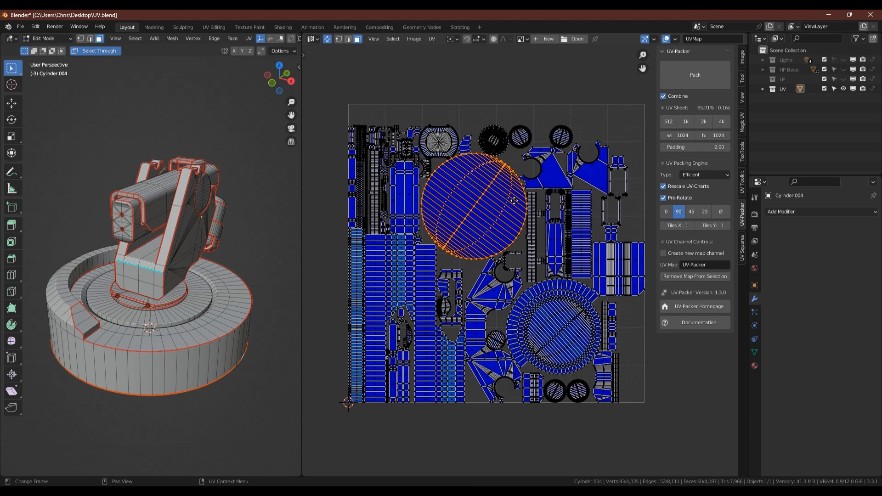
pyautogui.press('s')
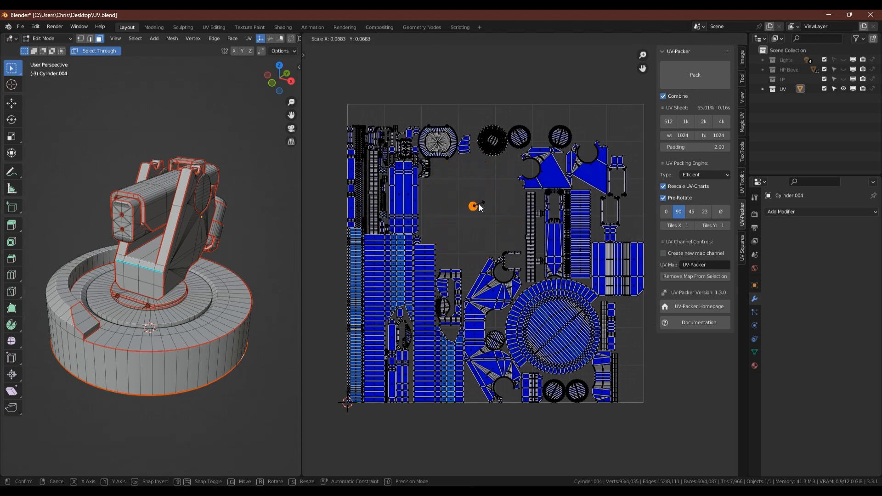
pyautogui.click(478, 208)
# Try packing the islands with Rescale UV-Charts enabled, and undo that packing.
pyautogui.moveTo(152, 248)
pyautogui.mouseDown(button='middle')
pyautogui.moveTo(152, 202)
pyautogui.moveTo(152, 257)
pyautogui.mouseUp(button='middle')
pyautogui.click(719, 78)
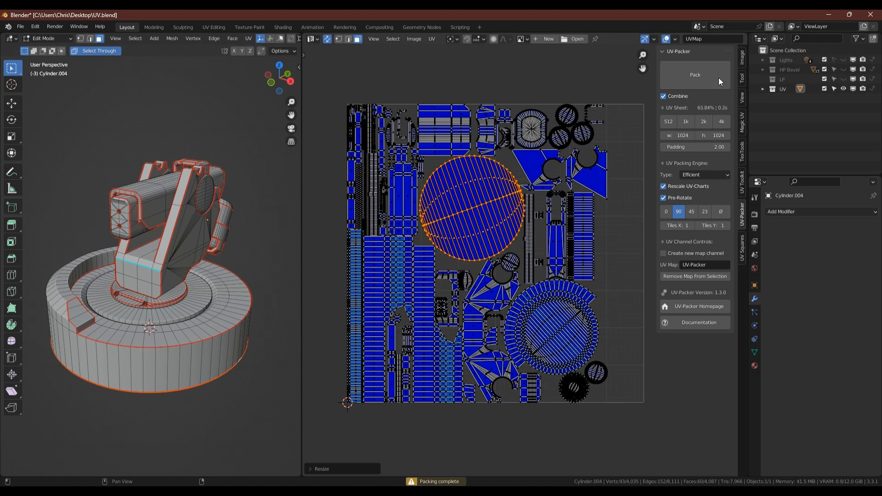
pyautogui.hotkey('ctrl', 'z')
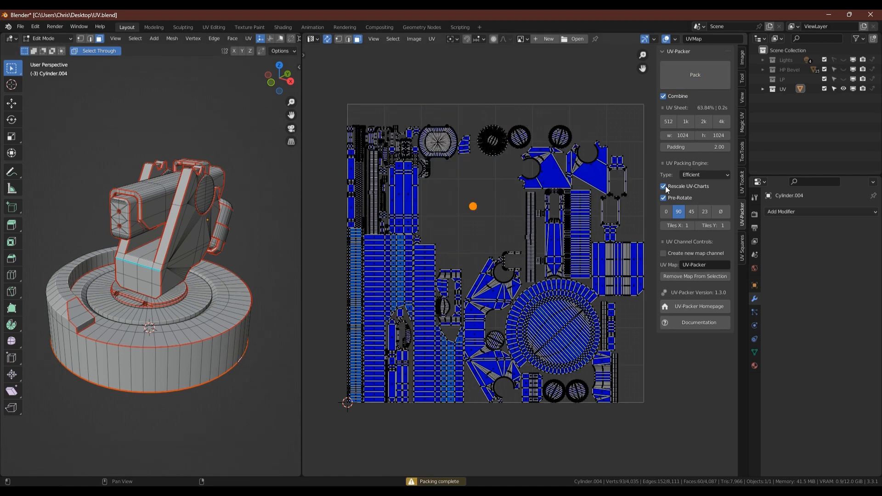
# Repack all UV islands several times with Rescale UV-Charts disabled.
pyautogui.click(694, 77)
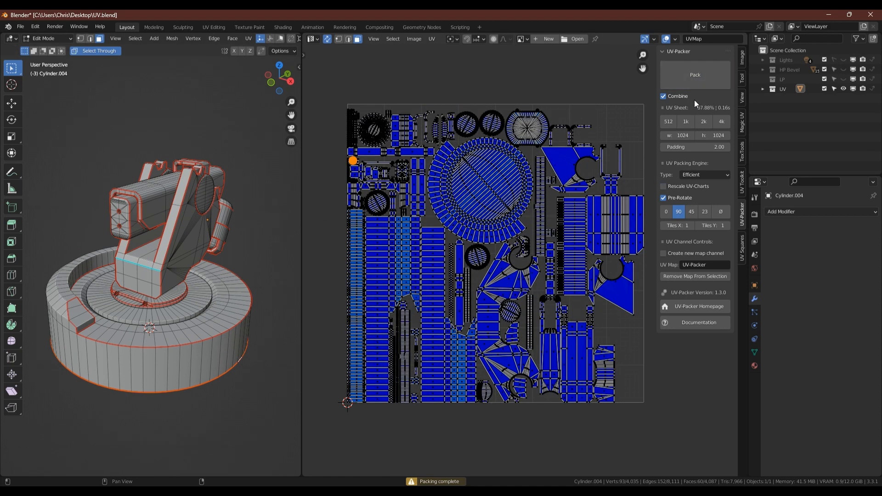
pyautogui.click(697, 72)
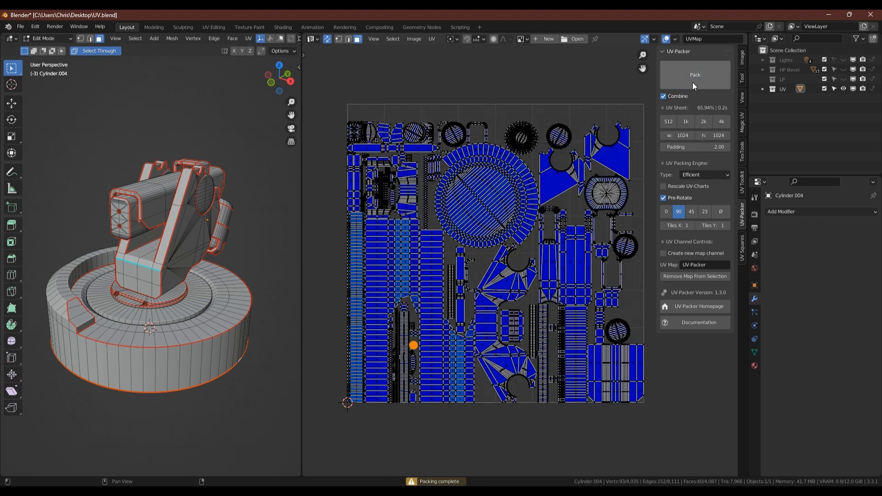
pyautogui.click(694, 81)
pyautogui.click(699, 80)
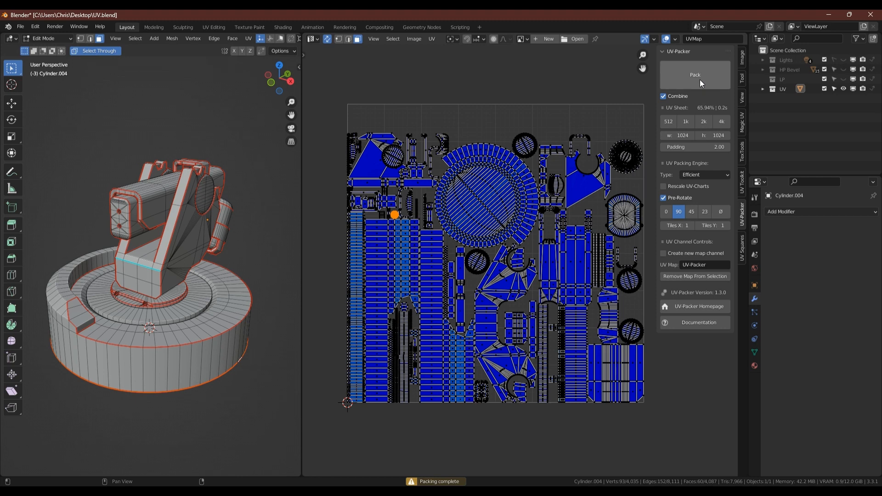
pyautogui.click(699, 81)
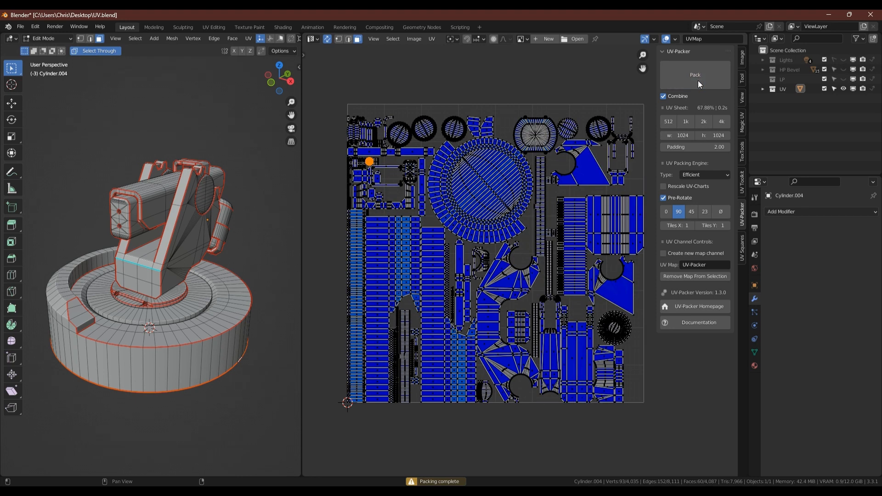
# Return to Object Mode and save the file.
pyautogui.press('n')
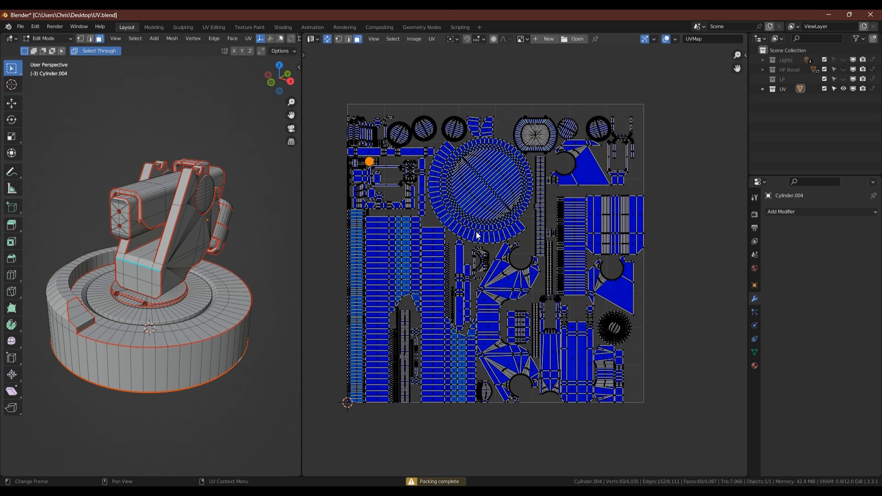
pyautogui.press('Tab')
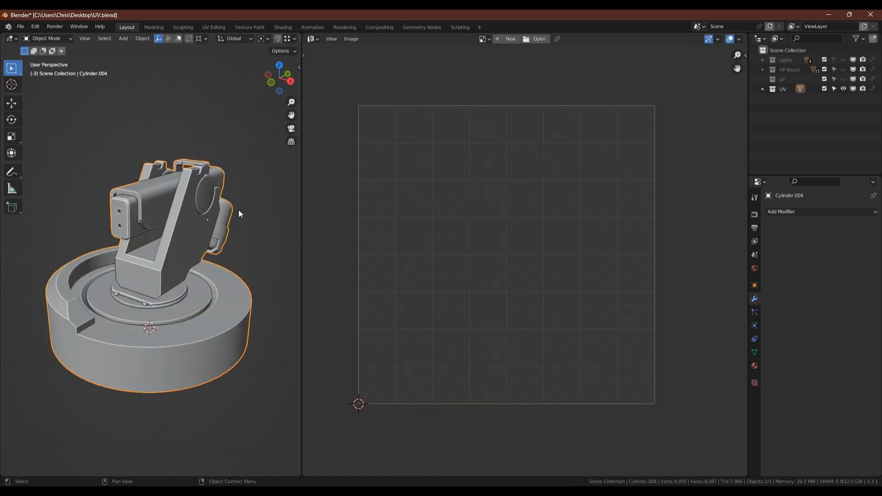
pyautogui.hotkey('ctrl', 's')
pyautogui.click(298, 211)
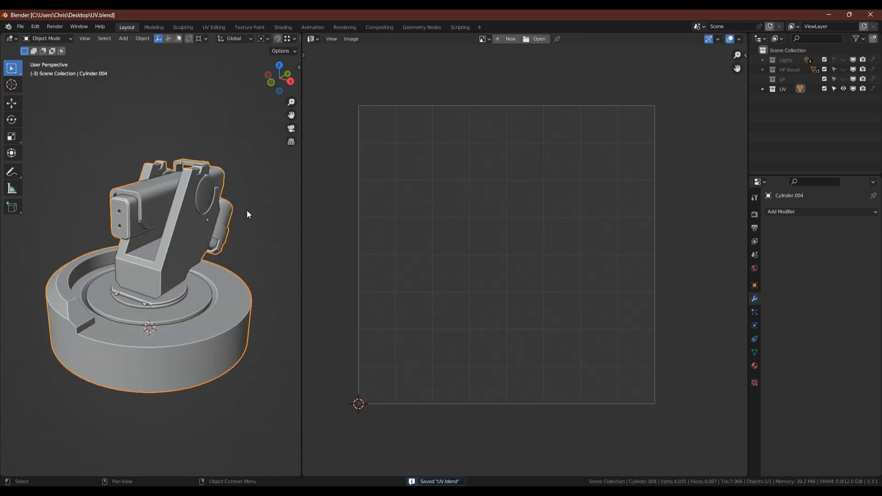
# In Edit Mode, scale the large circular UV islands of the base's top surface by 0.75.
pyautogui.press('Tab')
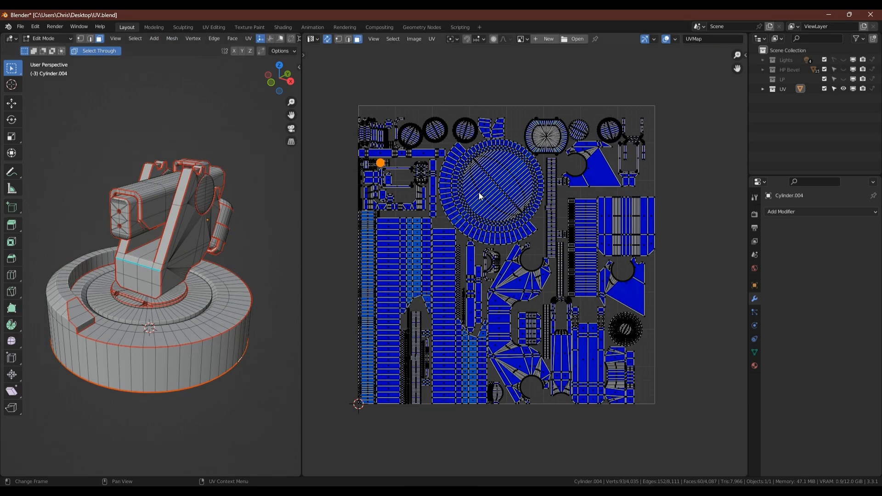
pyautogui.press('l')
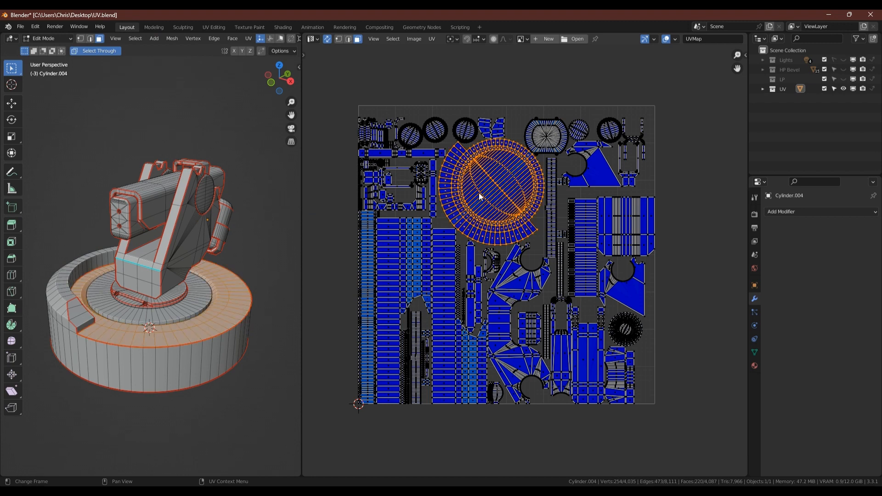
pyautogui.write('s')
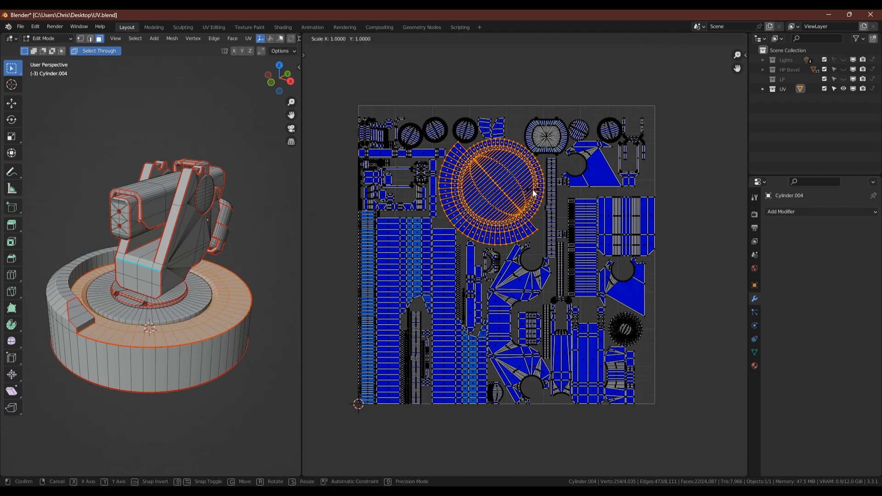
pyautogui.write('.75')
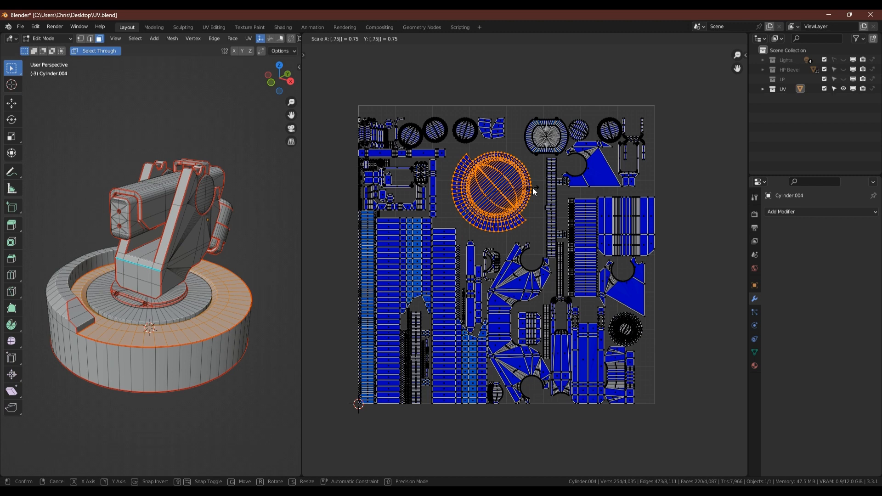
pyautogui.press('Return')
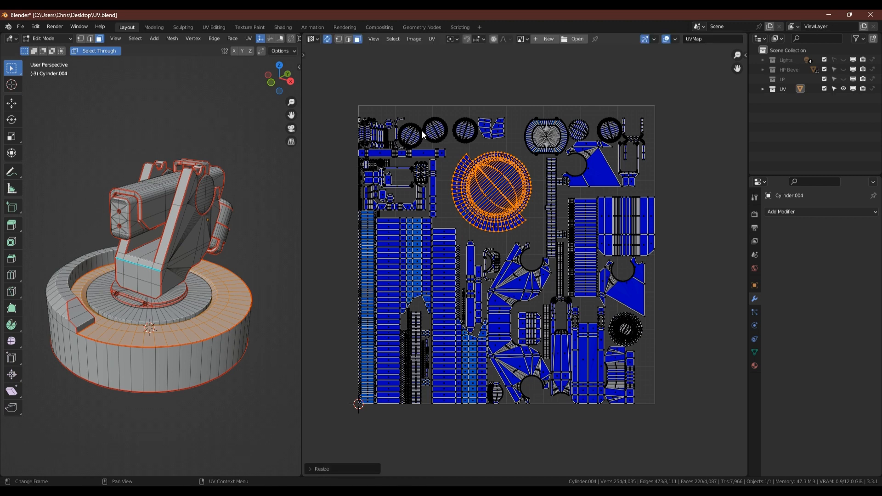
# Select the two neighbouring disc islands of the hidden faces between arm and body and scale them by 0.5.
pyautogui.click(409, 140)
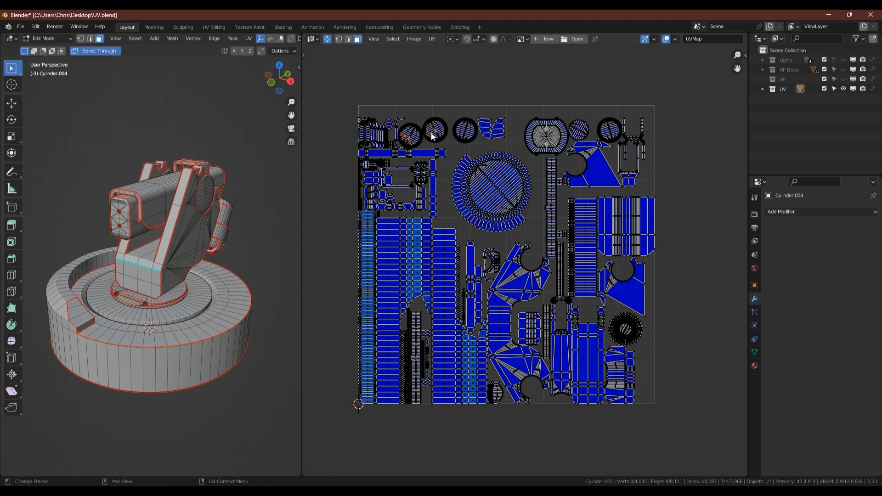
pyautogui.hotkey('ctrl', 'l')
pyautogui.moveTo(152, 211); pyautogui.dragTo(186, 163, button='middle')
pyautogui.scroll(3, 435, 130)
pyautogui.write('s')
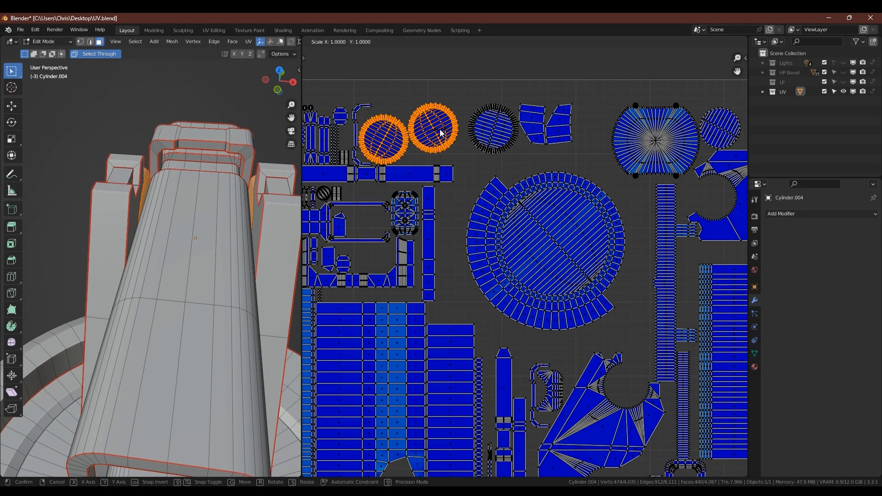
pyautogui.write('0.5')
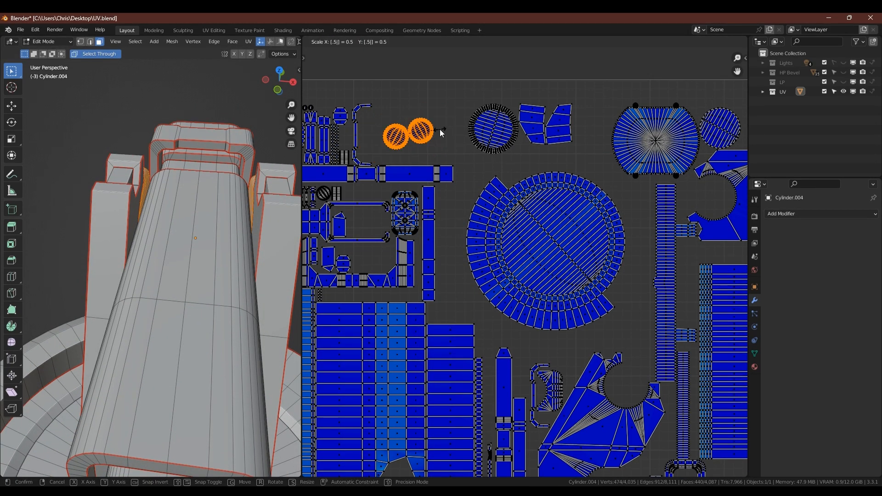
pyautogui.press('Return')
# Select the other two matching toothed-edge disc islands near the tile's upper edge and scale them by 1.5.
pyautogui.moveTo(508, 146); pyautogui.dragTo(426, 176, button='middle')
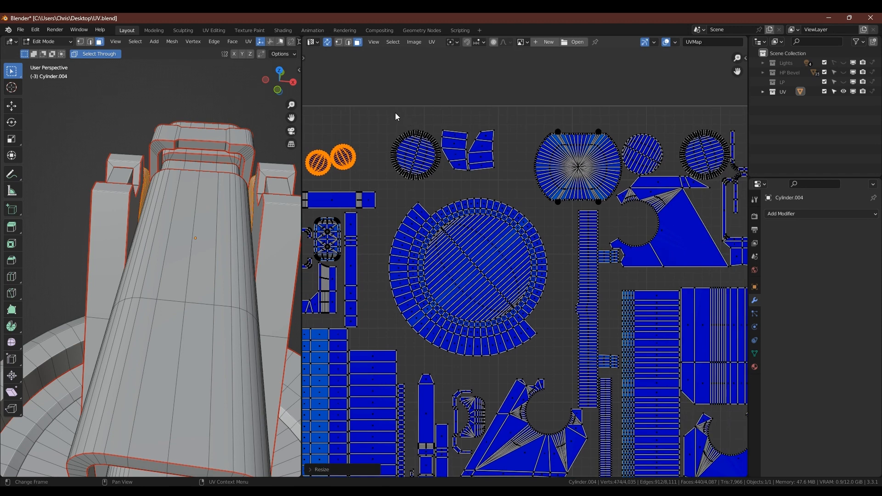
pyautogui.keyDown('alt'); pyautogui.click(404, 139); pyautogui.keyUp('alt')
pyautogui.keyDown('alt'); pyautogui.keyDown('shift'); pyautogui.click(693, 131); pyautogui.keyUp('shift'); pyautogui.keyUp('alt')
pyautogui.hotkey('ctrl', 'l')
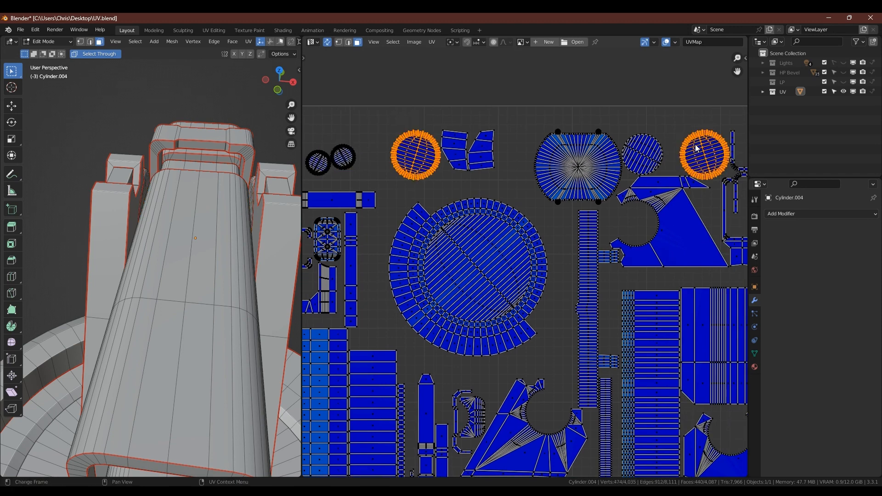
pyautogui.press('s')
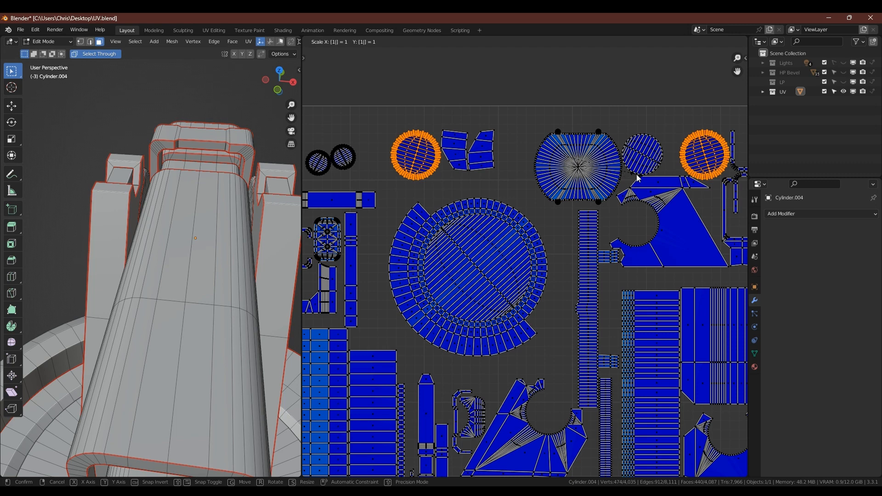
pyautogui.write('1.5')
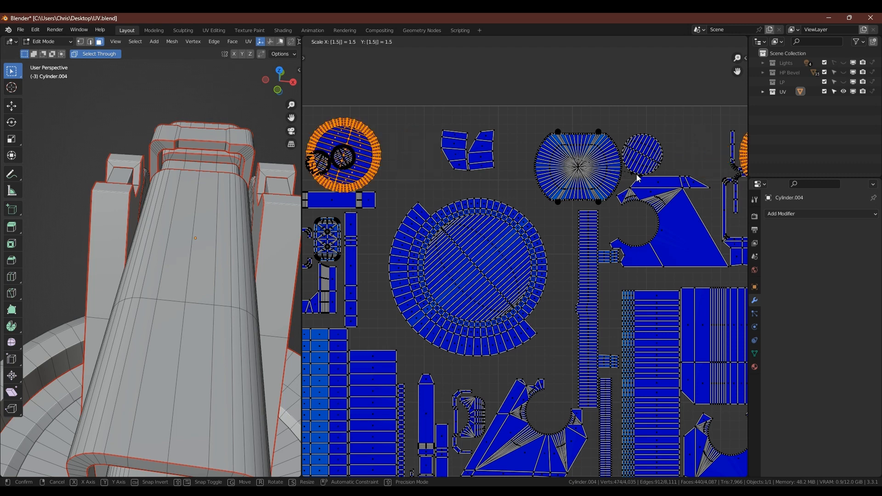
pyautogui.press('Return')
# Select the tall strip island along the tile's outer edge and scale it up in both directions.
pyautogui.scroll(-4, 544, 198)
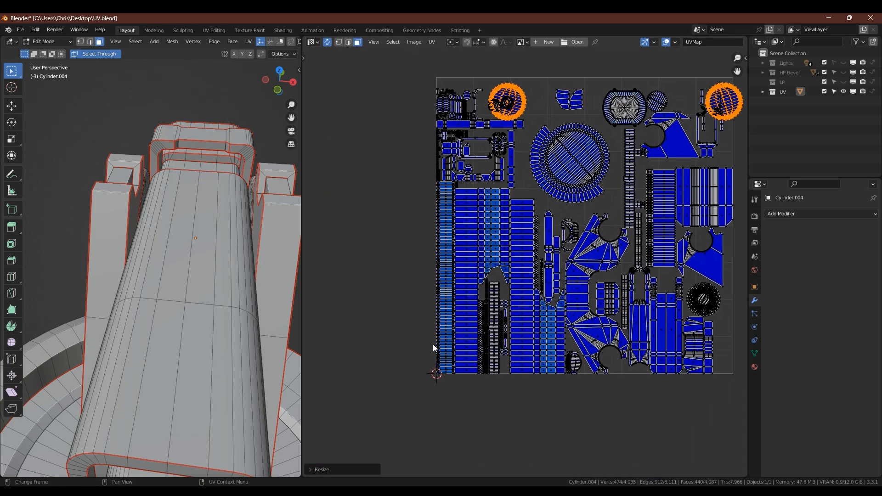
pyautogui.hotkey('alt', 'a')
pyautogui.click(446, 362)
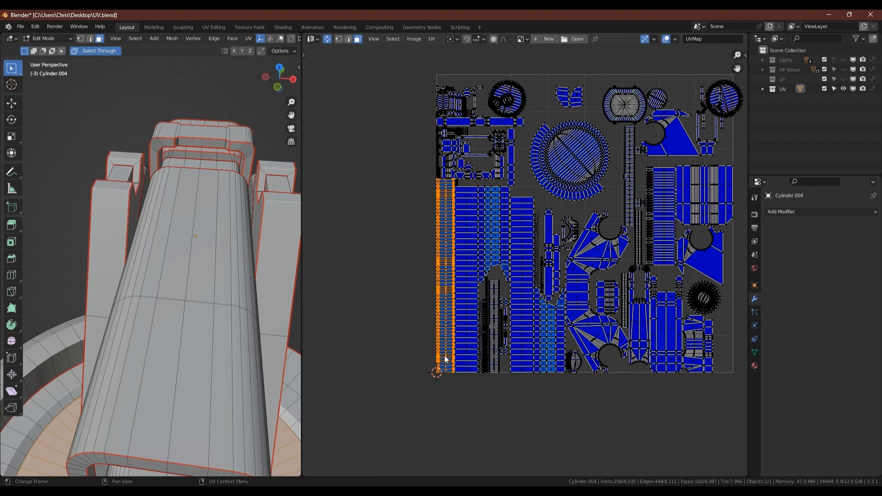
pyautogui.scroll(6, 445, 358)
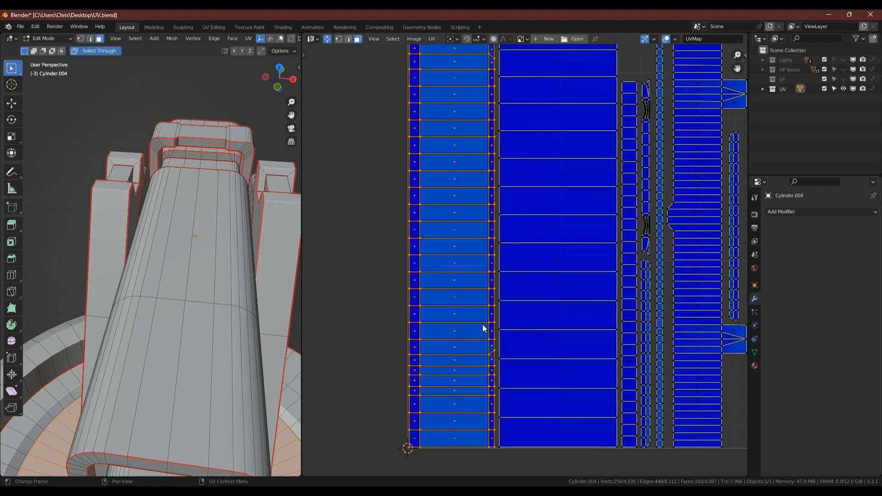
pyautogui.press('s')
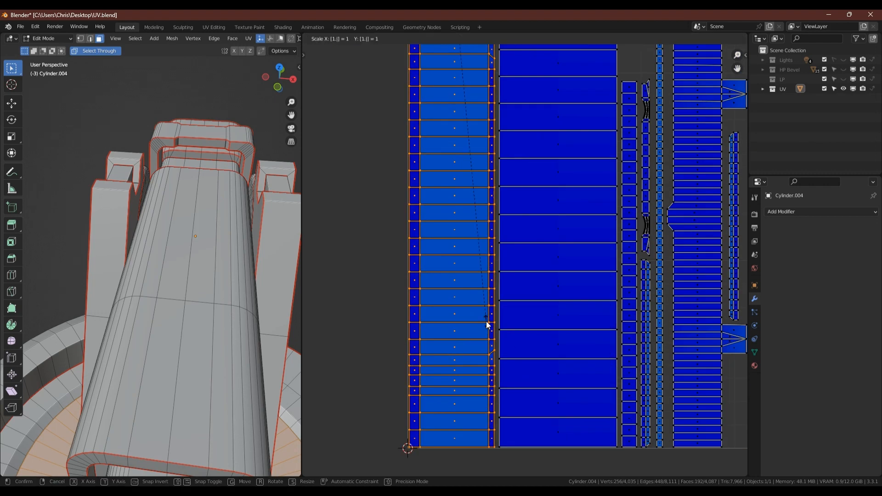
pyautogui.press('Return')
pyautogui.scroll(-3, 487, 321)
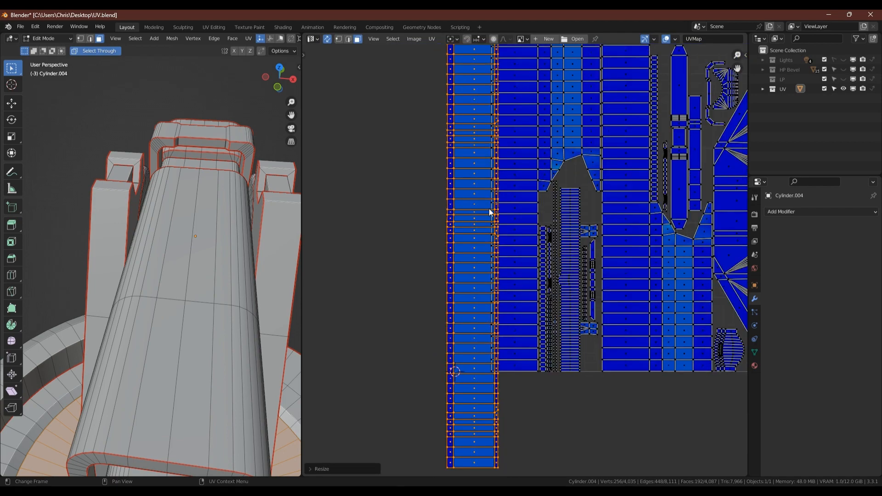
# Select the rounded rectangular island with two holes and scale it by 2.
pyautogui.scroll(-4, 505, 202)
pyautogui.scroll(6, 524, 241)
pyautogui.moveTo(450, 150); pyautogui.dragTo(568, 332)
pyautogui.press('2')
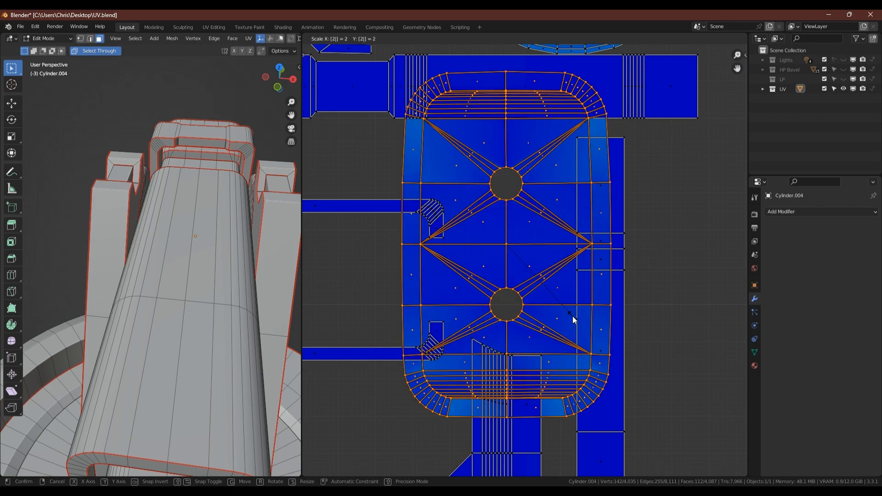
pyautogui.click(572, 316)
# Select all UV islands and pack them into the tile with UV-Packer at 1024 x 1024 and padding 2.
pyautogui.scroll(-8, 568, 316)
pyautogui.press('a')
pyautogui.moveTo(594, 335); pyautogui.dragTo(440, 190, button='middle')
pyautogui.scroll(-1, 440, 190)
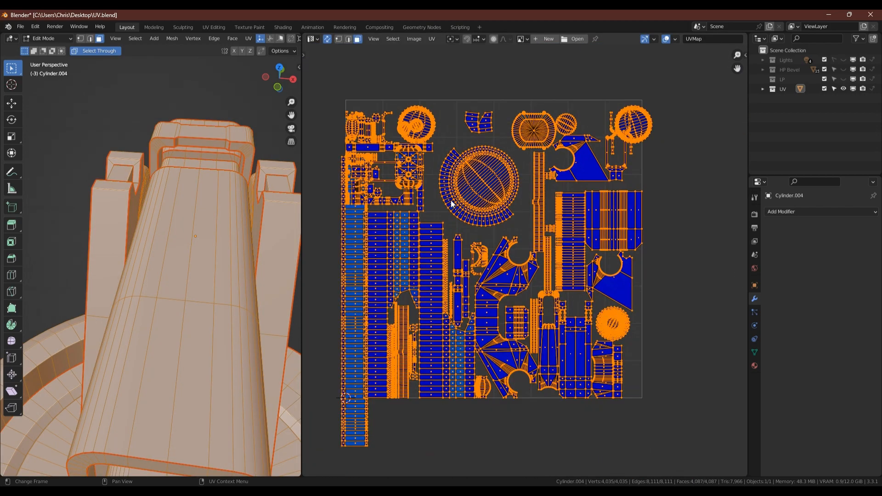
pyautogui.press('n')
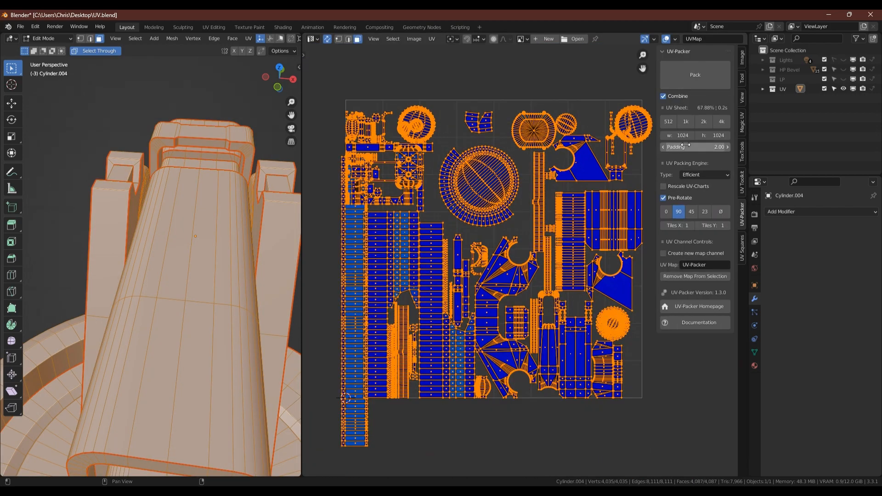
pyautogui.click(702, 80)
pyautogui.click(702, 81)
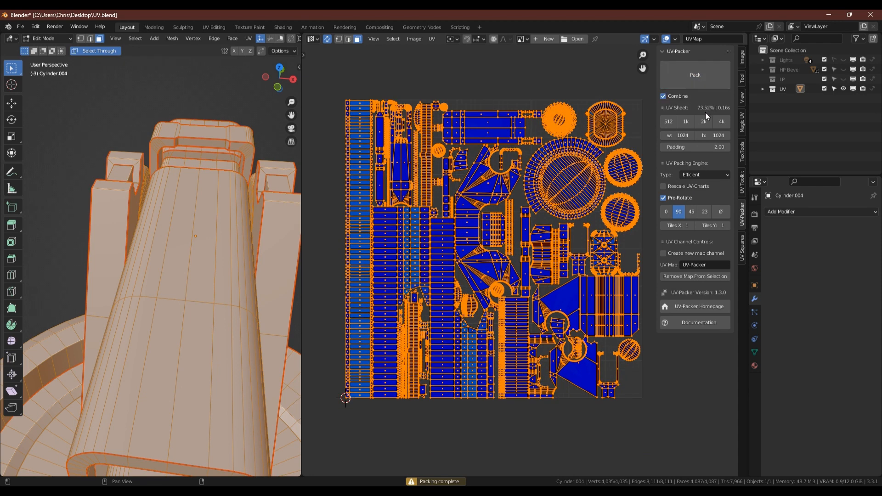
# Repeat the packing of all islands until the layout fills the tile more densely.
pyautogui.click(693, 78)
pyautogui.click(684, 84)
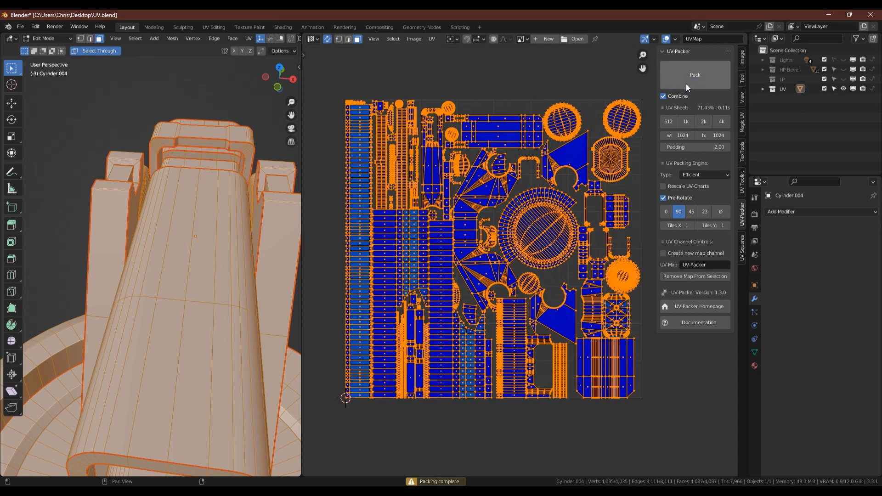
pyautogui.click(688, 83)
pyautogui.click(688, 85)
pyautogui.click(702, 82)
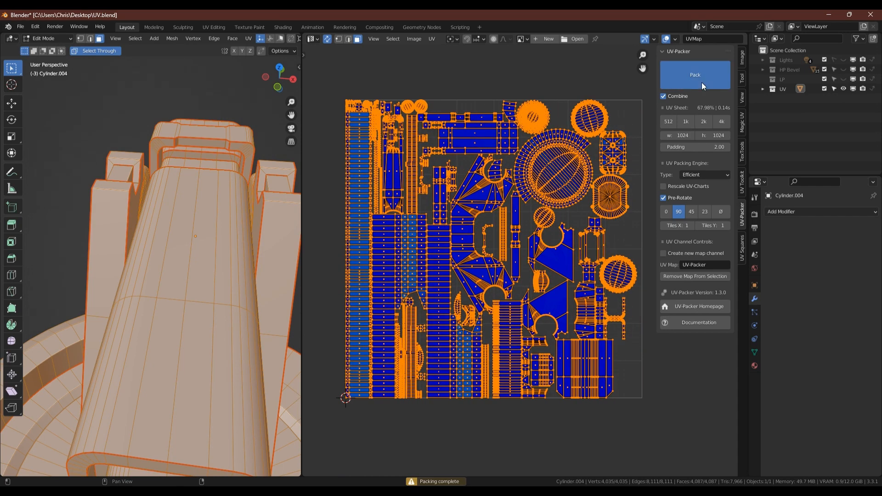
pyautogui.click(697, 82)
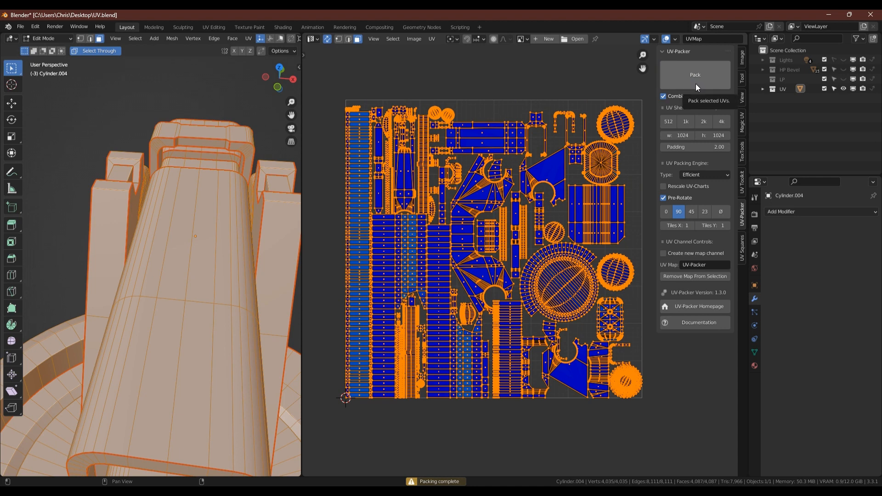
pyautogui.click(695, 84)
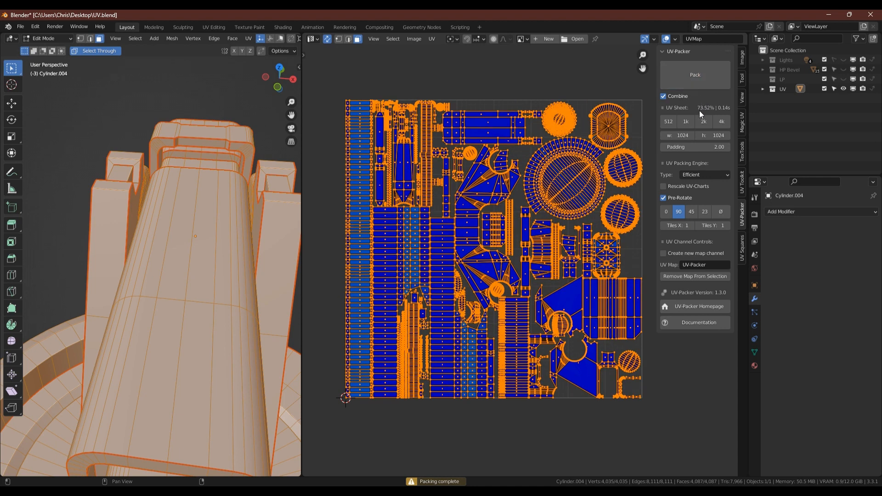
pyautogui.press('n')
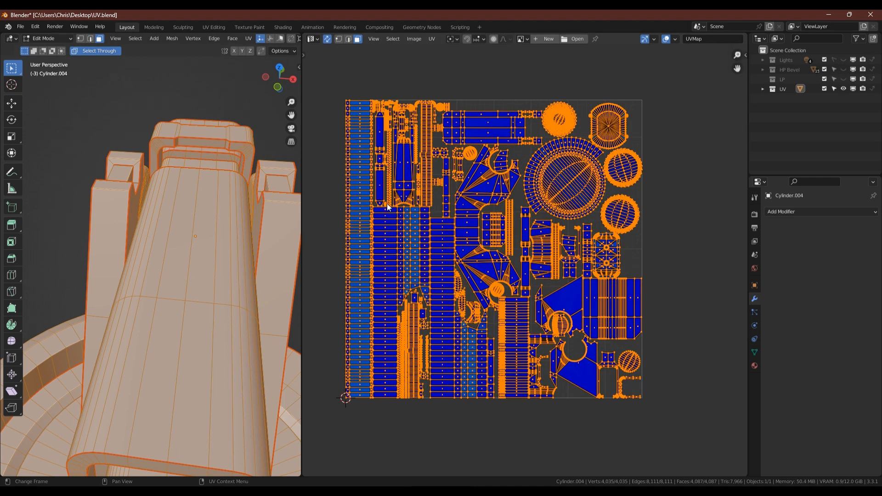
# Return to Object Mode, widen the 3D viewport and orbit to a side view of the turret.
pyautogui.press('Tab')
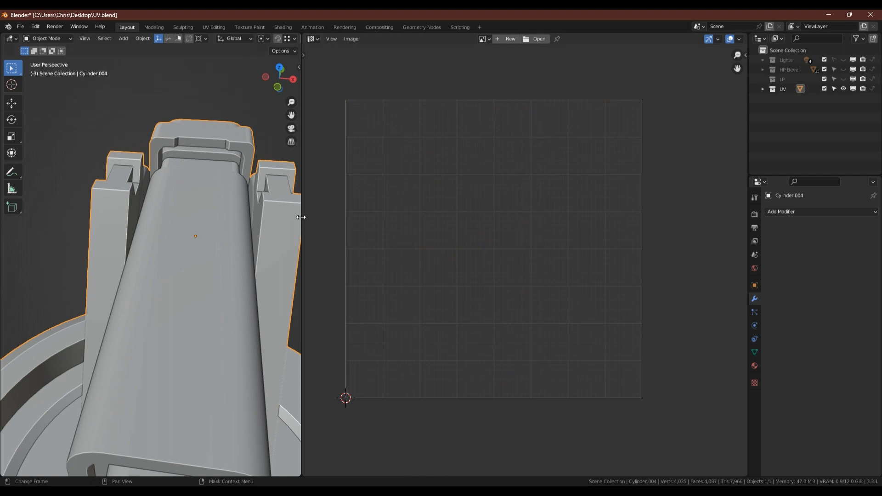
pyautogui.moveTo(303, 216); pyautogui.dragTo(467, 214)
pyautogui.moveTo(410, 214); pyautogui.dragTo(318, 210, button='middle')
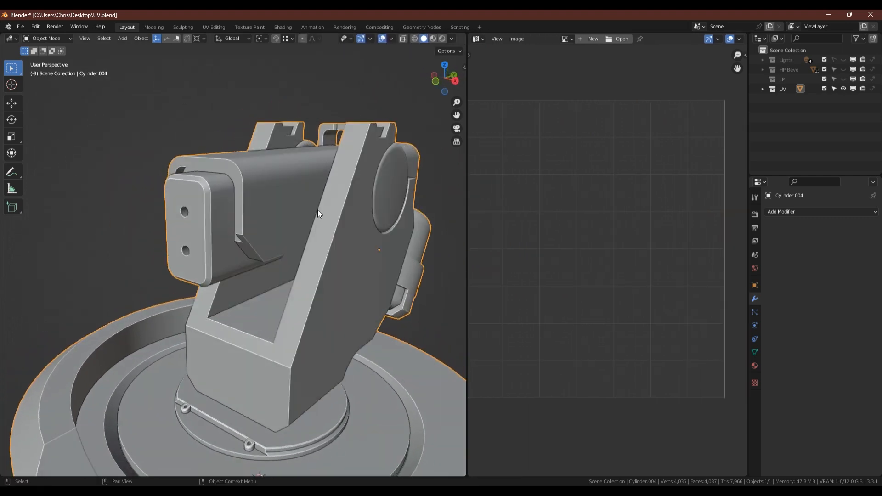
# Save the file and set up a UV layout export of the joined turret mesh in Edit Mode, naming the image UV.
pyautogui.hotkey('ctrl', 's')
pyautogui.press('Tab')
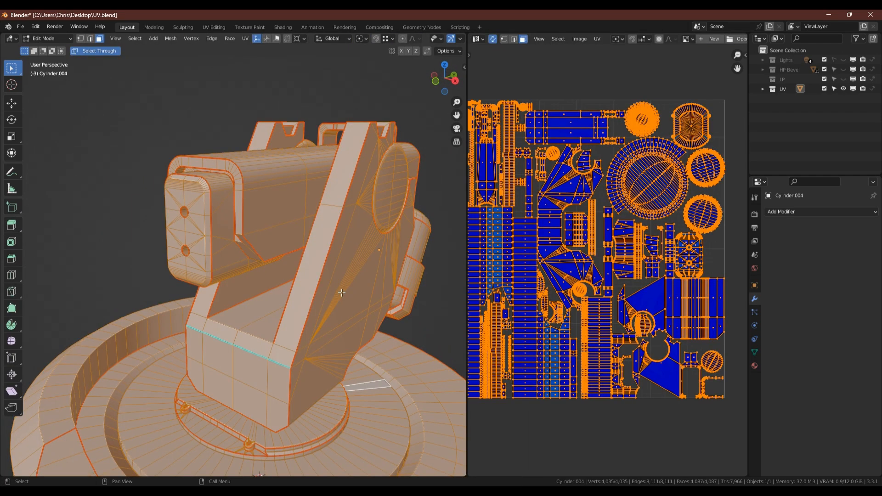
pyautogui.click(597, 38)
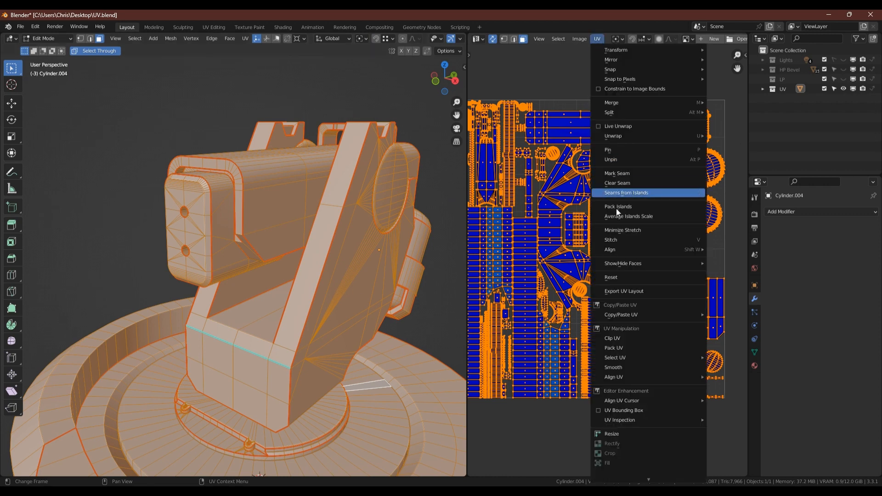
pyautogui.click(635, 293)
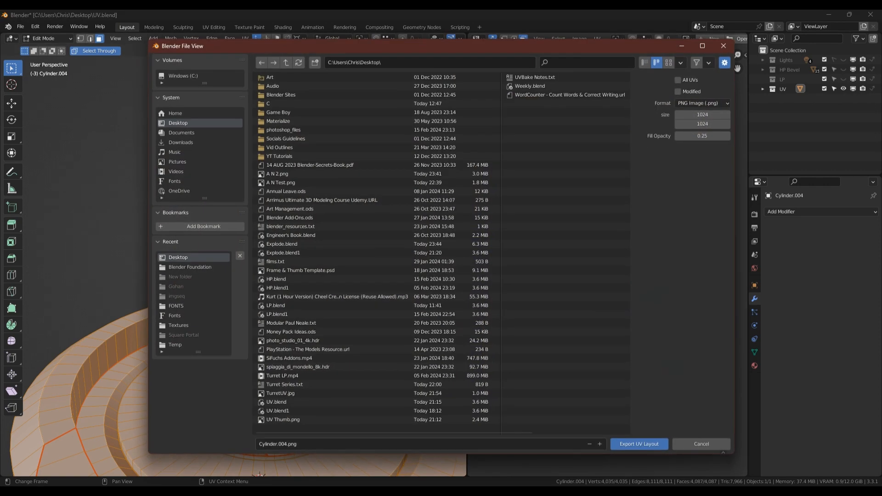
pyautogui.click(278, 444)
pyautogui.write('UV')
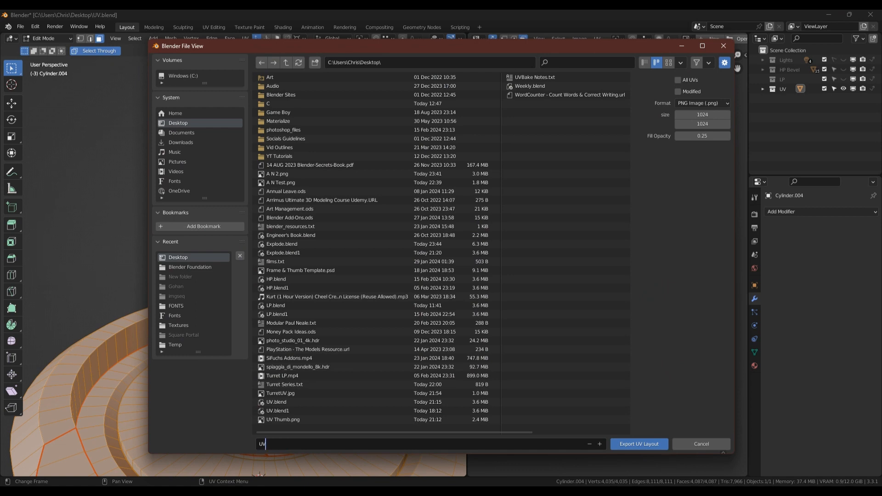
# Set the layout image size to 4096 x 4096 and export the UV layout to the Desktop.
pyautogui.click(702, 114)
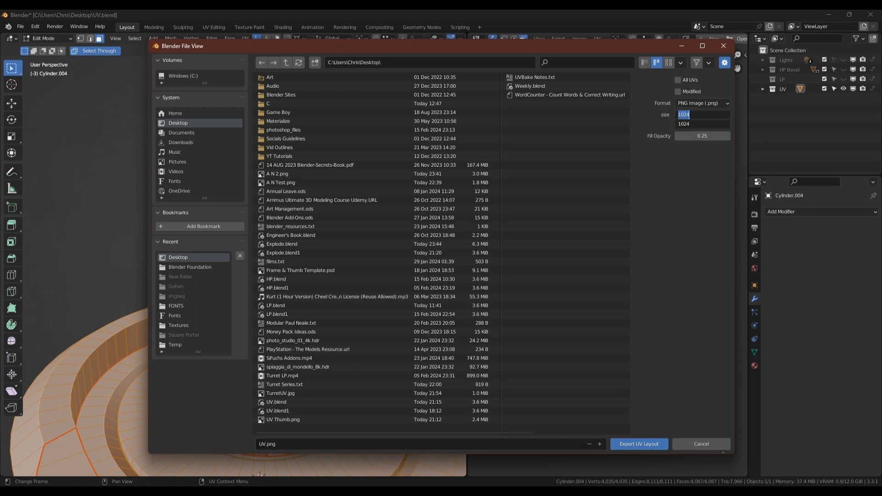
pyautogui.press('End')
pyautogui.write('*4')
pyautogui.press('Return')
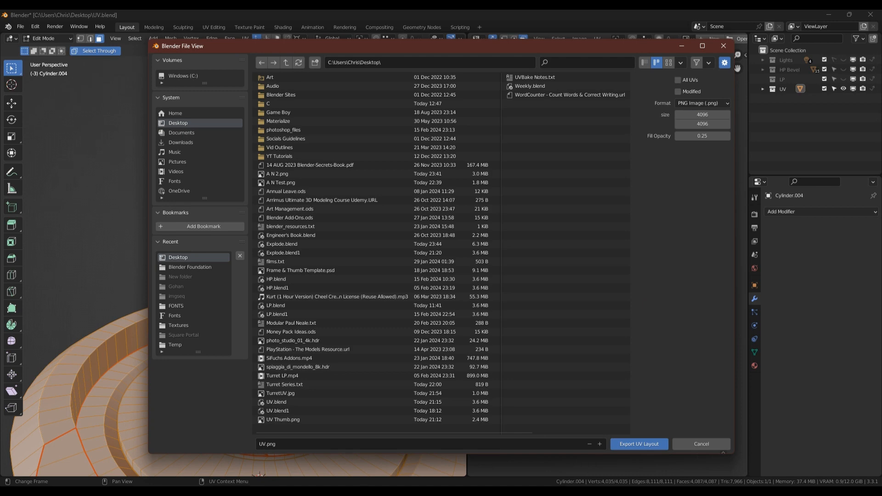
pyautogui.click(649, 443)
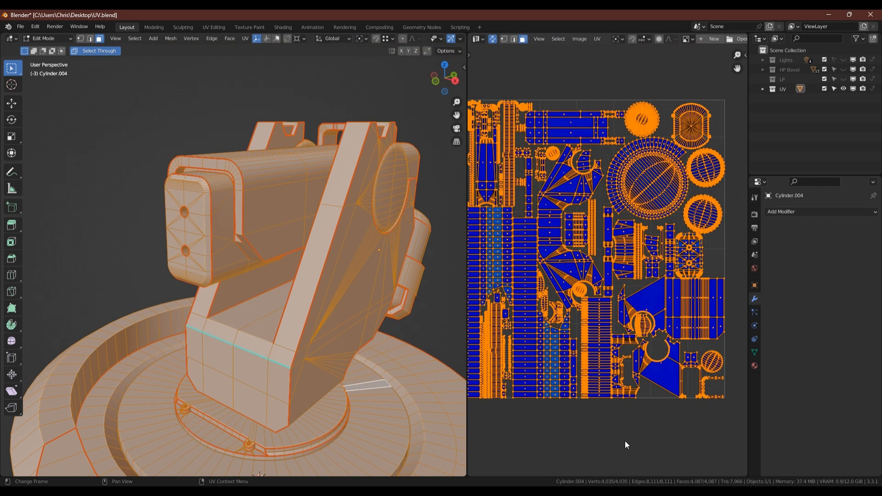